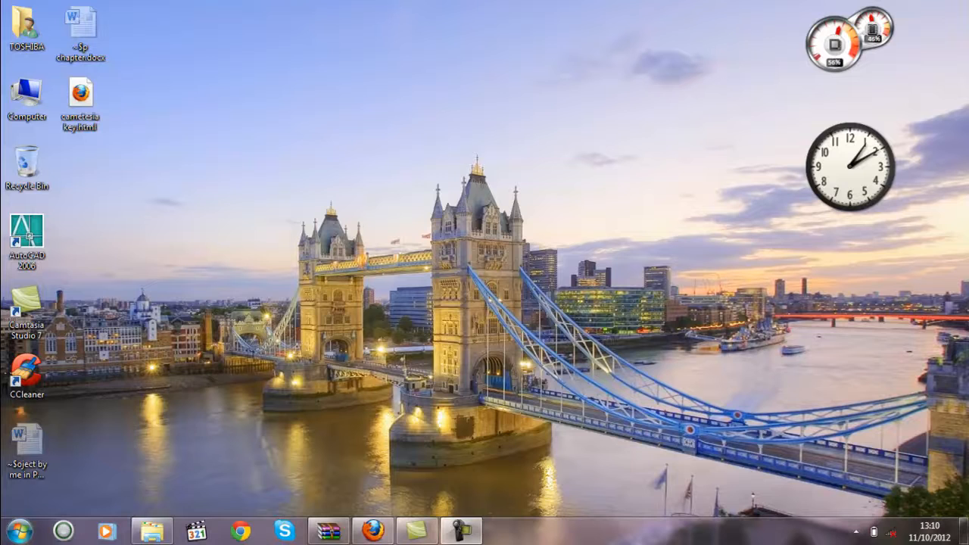
- Open Microsoft Excel 2010 with a blank workbook and dismiss the Office activation wizard
click(20, 530)
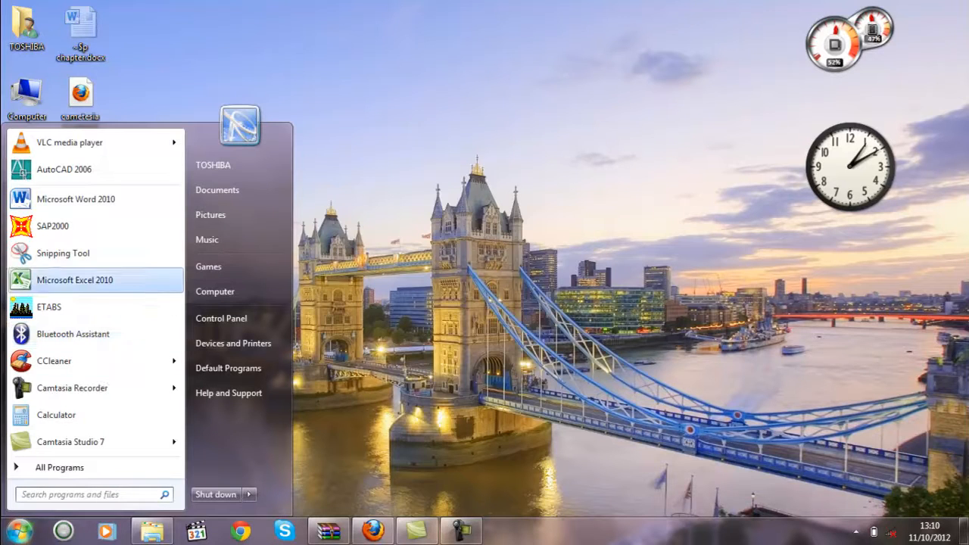
key(Return)
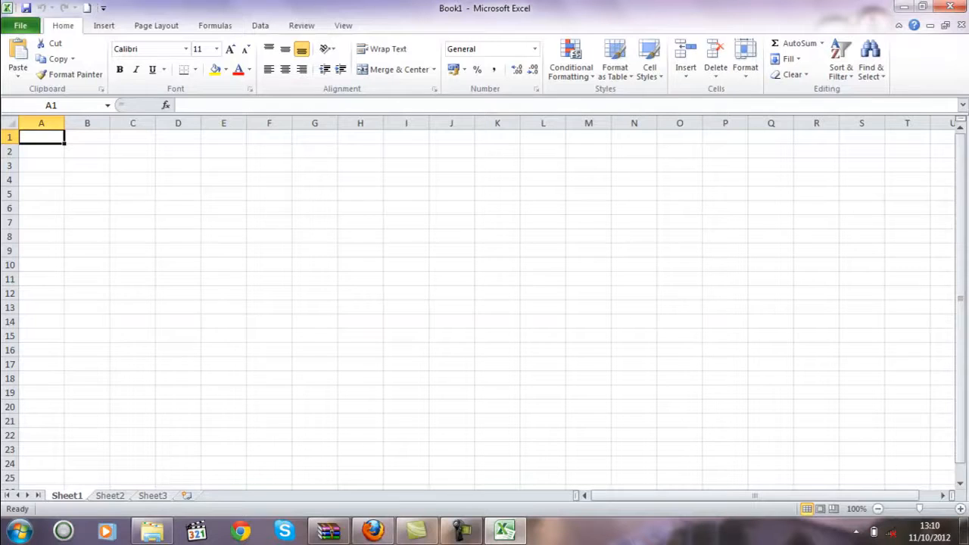
click(20, 531)
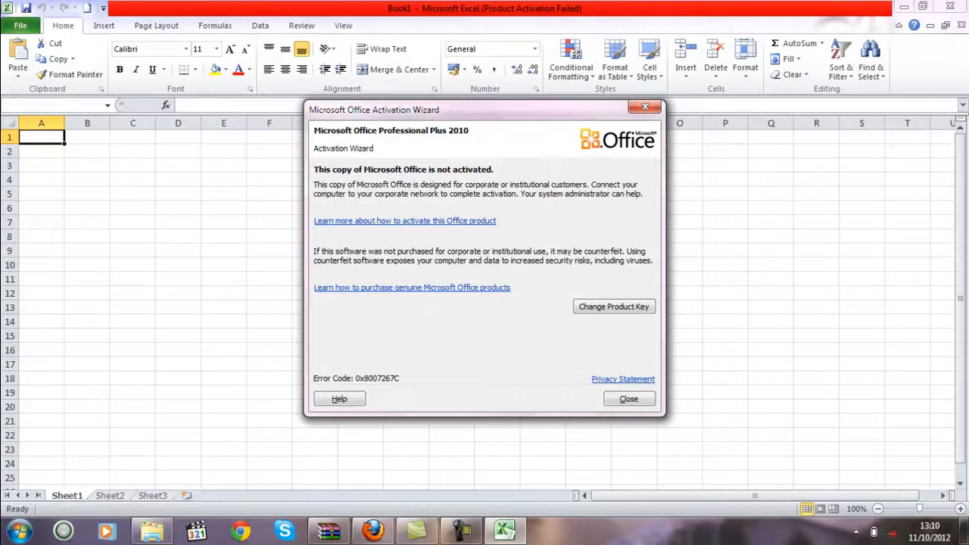
click(487, 300)
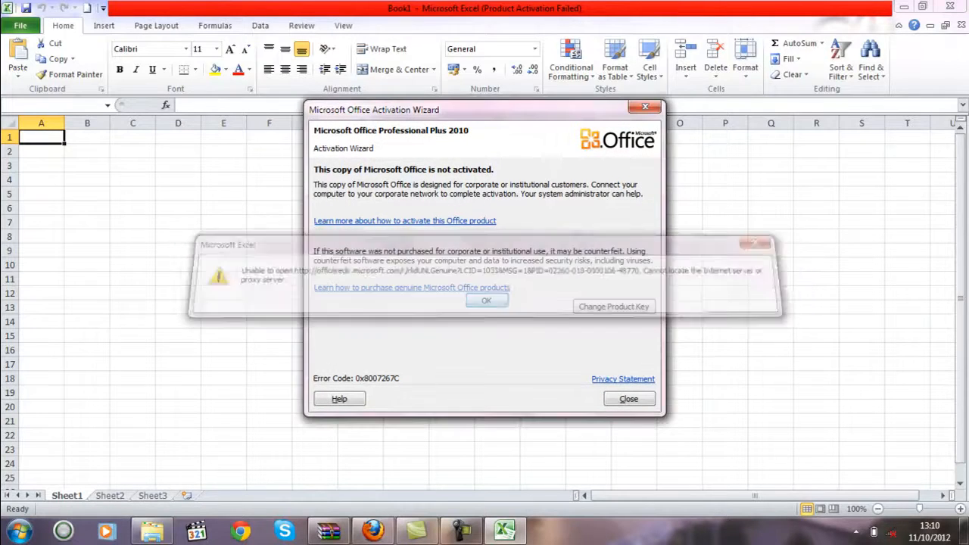
click(645, 107)
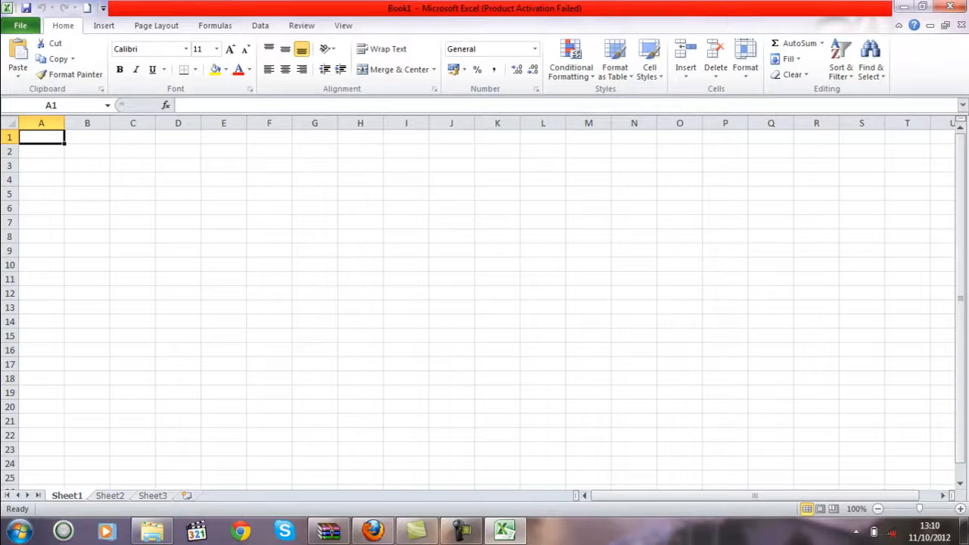
- List the function names now, today(), sum and if in cells B3 to B6, and dismiss the Windows color scheme prompt
click(87, 165)
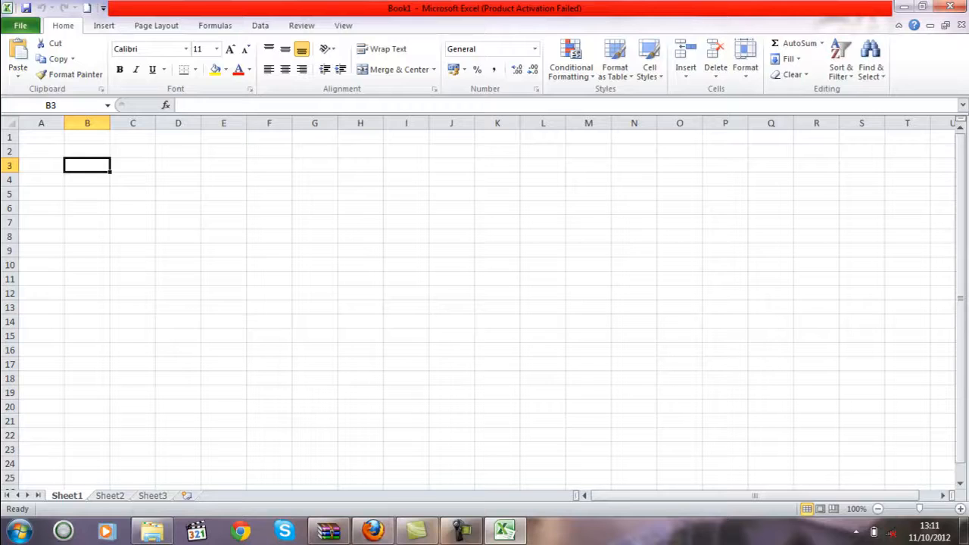
text(now)
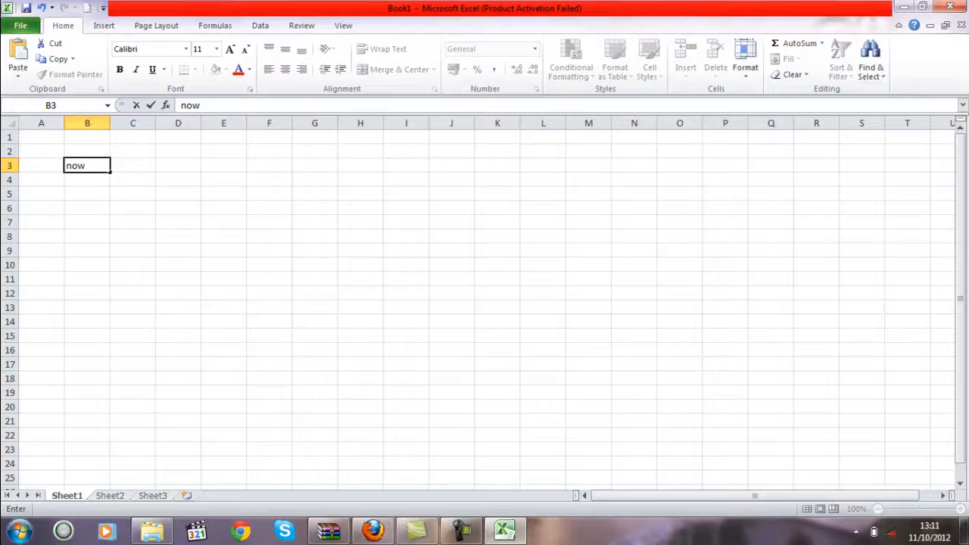
key(Return)
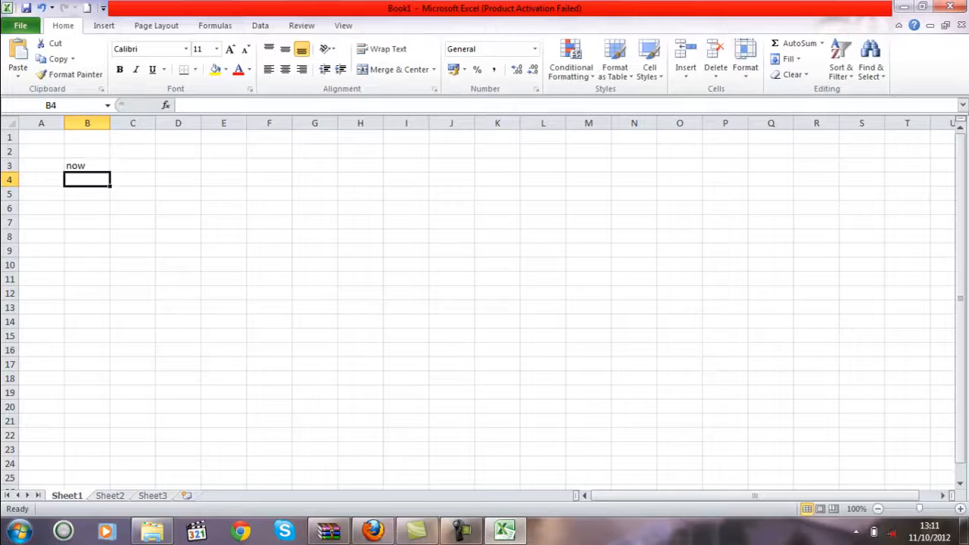
text(today)
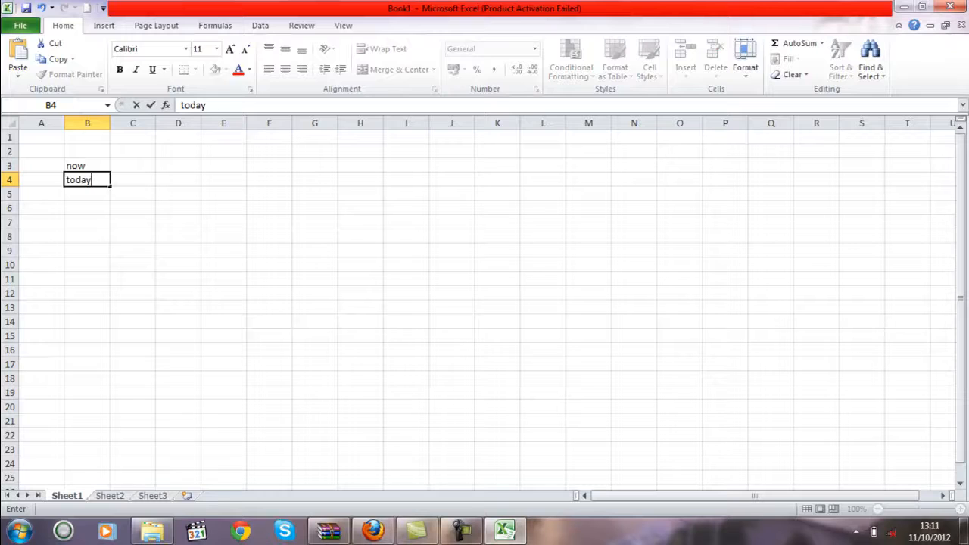
text(())
key(Return)
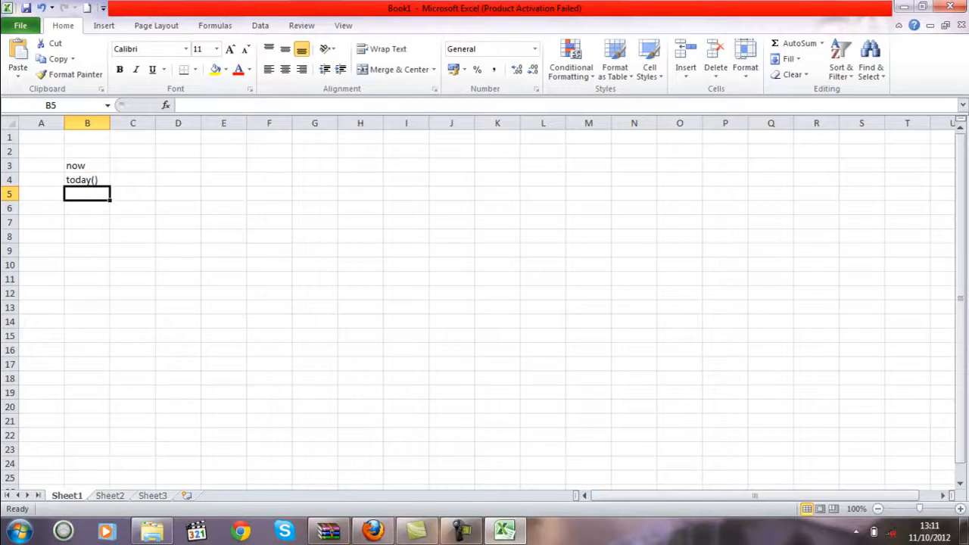
text(sum)
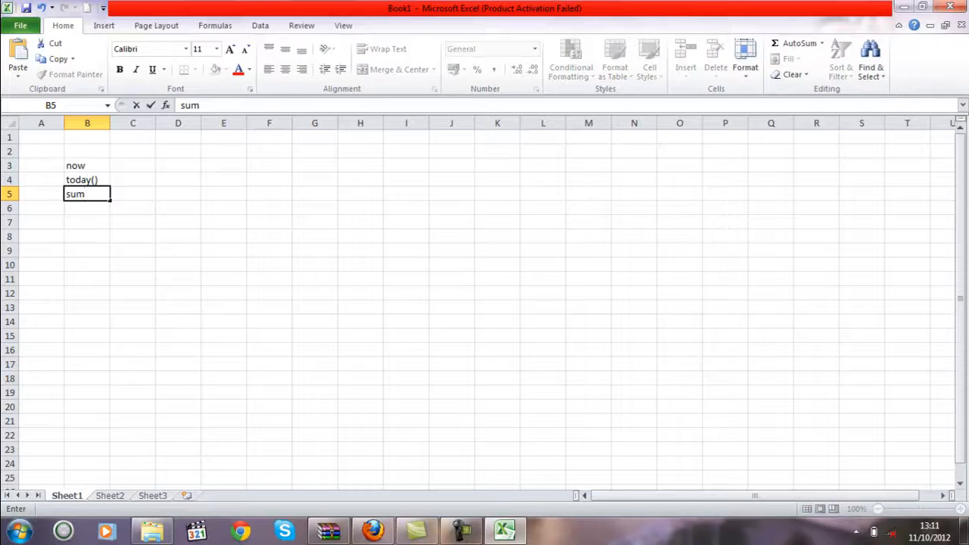
key(Return)
text(f)
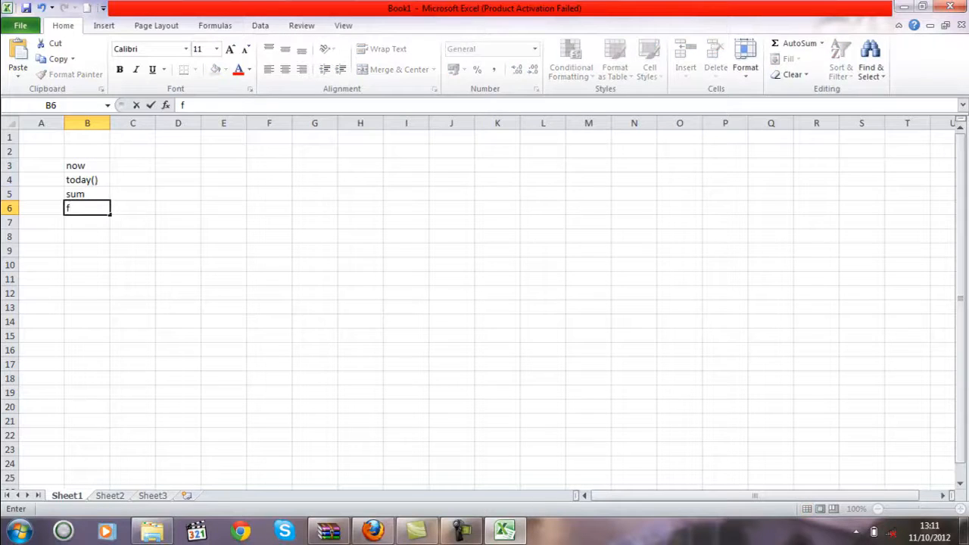
key(BackSpace)
text(if)
key(Return)
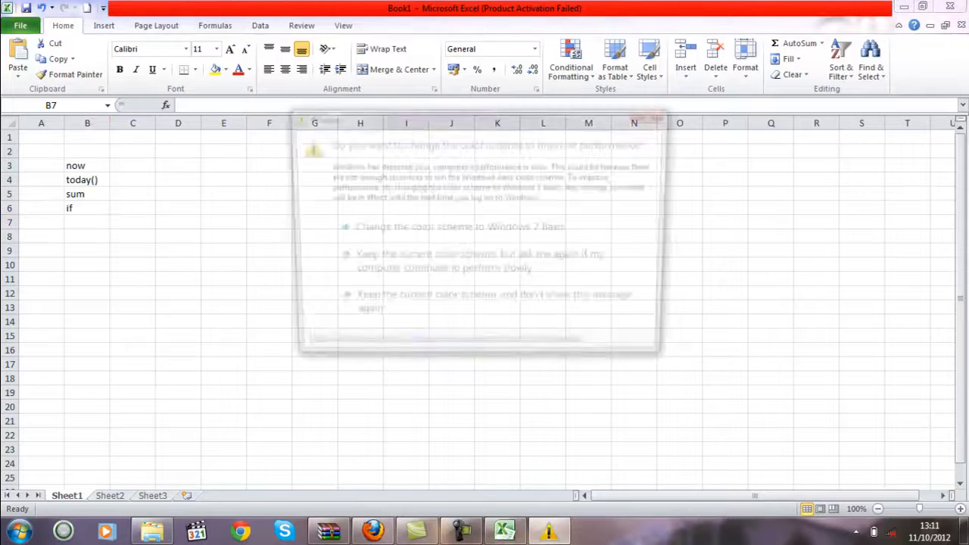
click(655, 114)
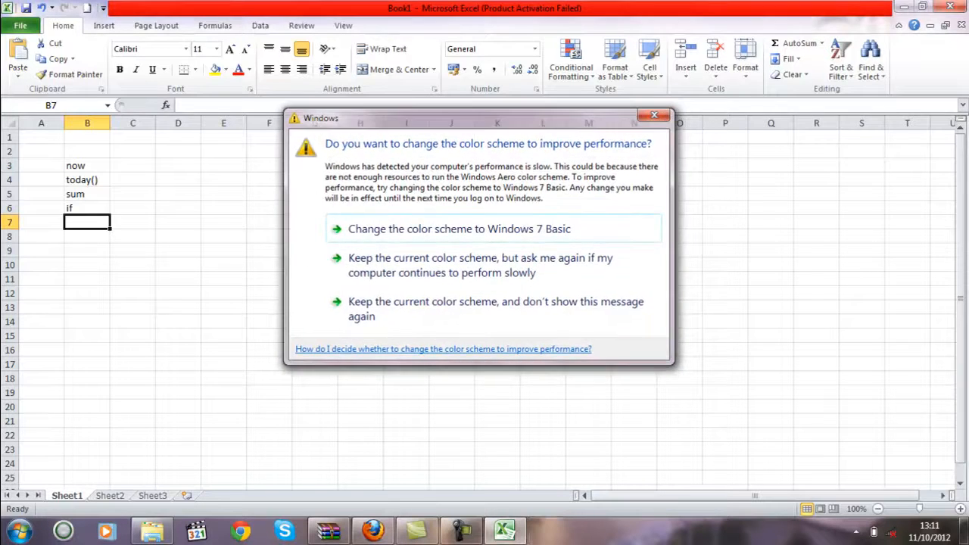
- Enter the column headings name, eng, urdu, ps and chemistry in cells F6 to J6
click(360, 222)
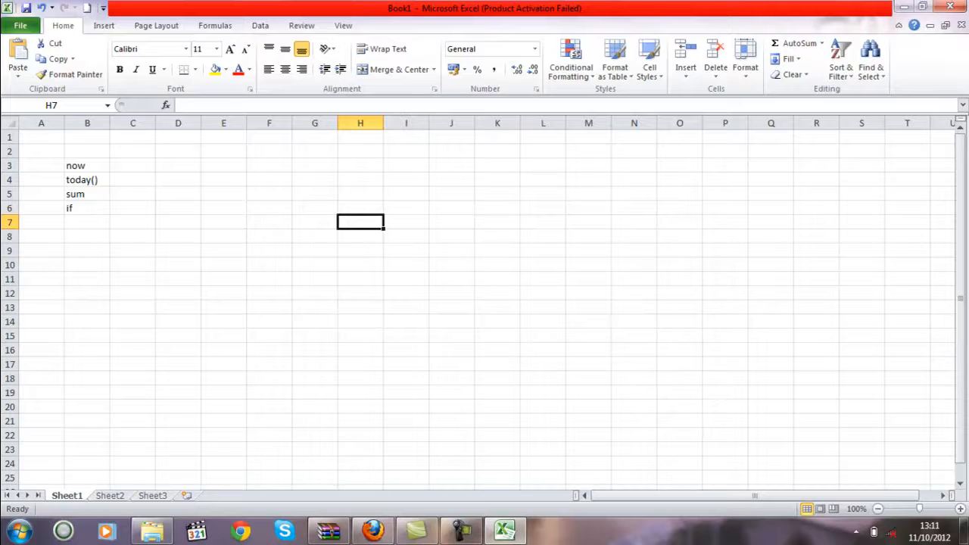
click(269, 208)
text(name)
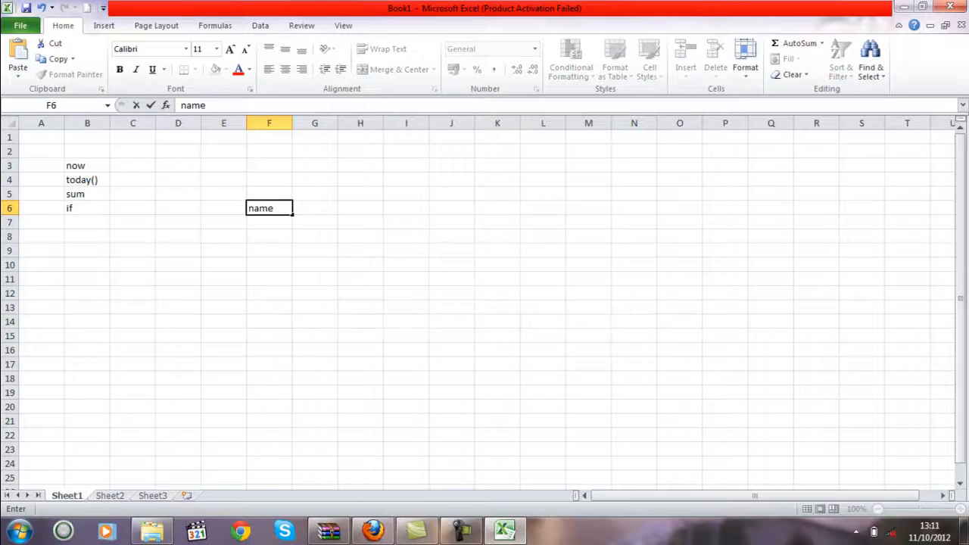
key(Tab)
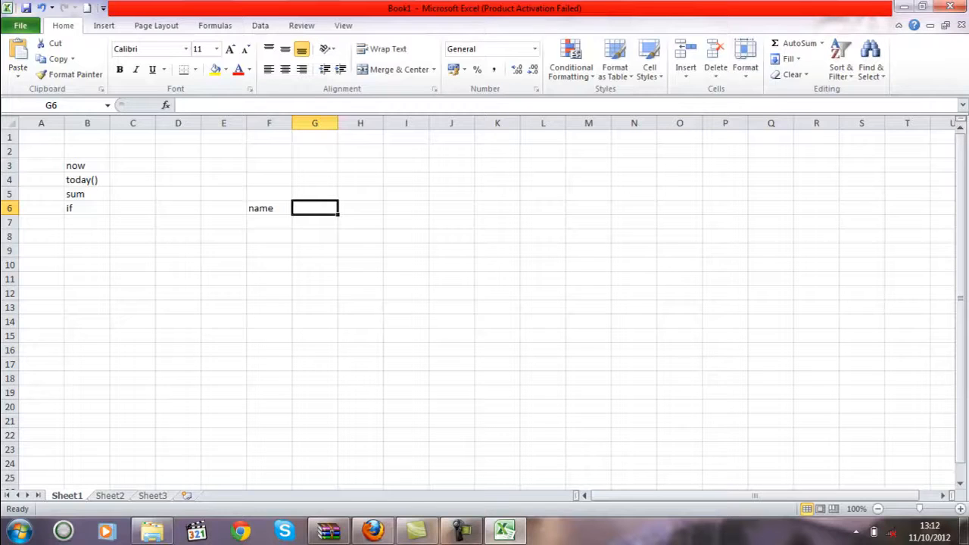
text(eng)
key(Tab)
text(urdu)
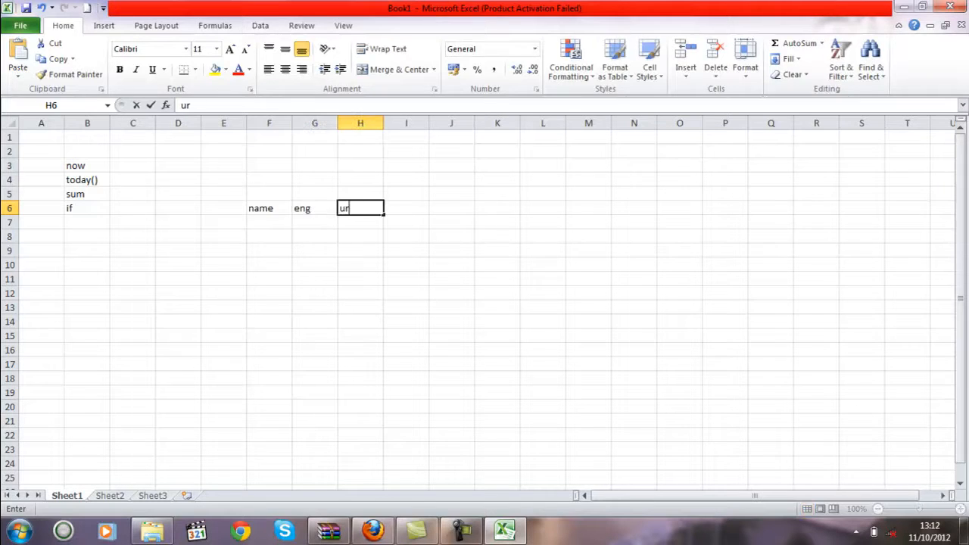
key(Tab)
text(ps)
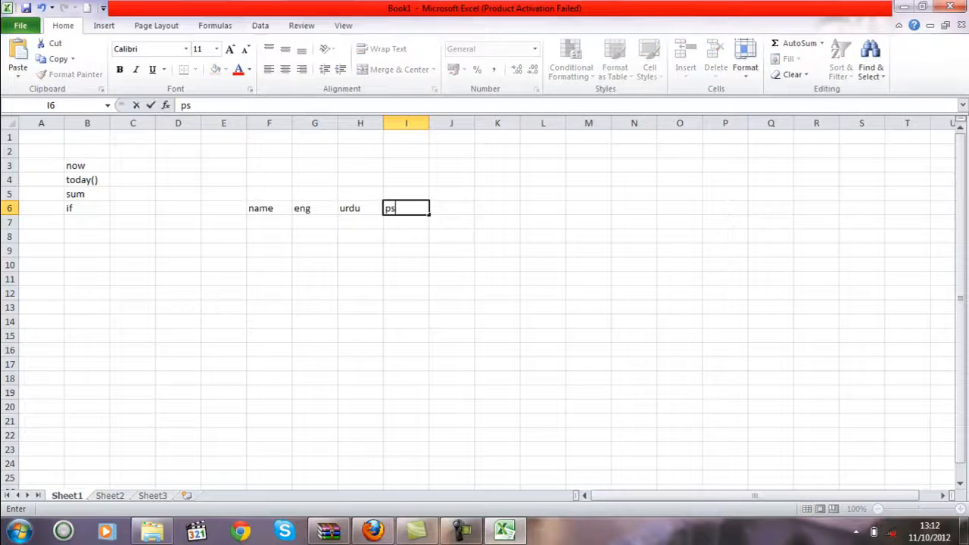
key(Tab)
text(chemistry)
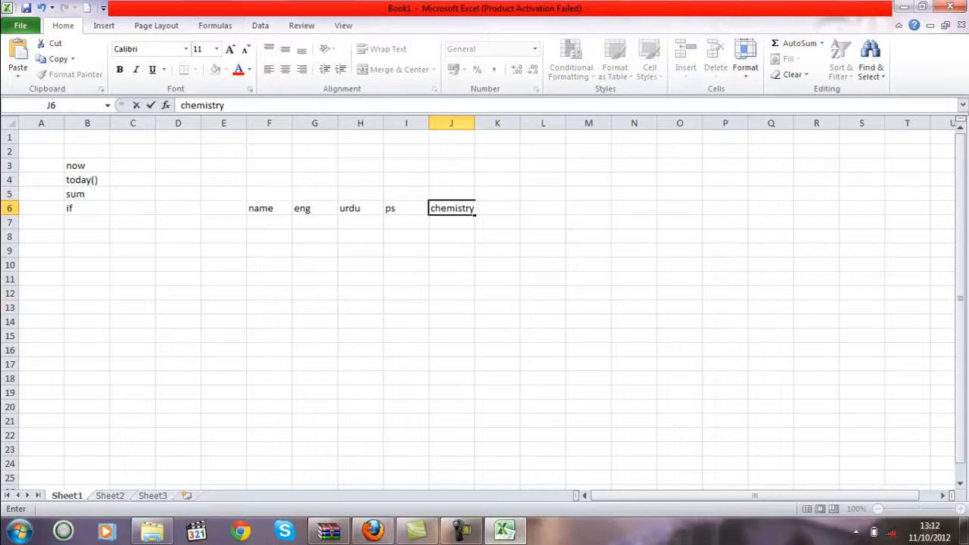
key(F2)
key(shift+Home)
key(Tab)
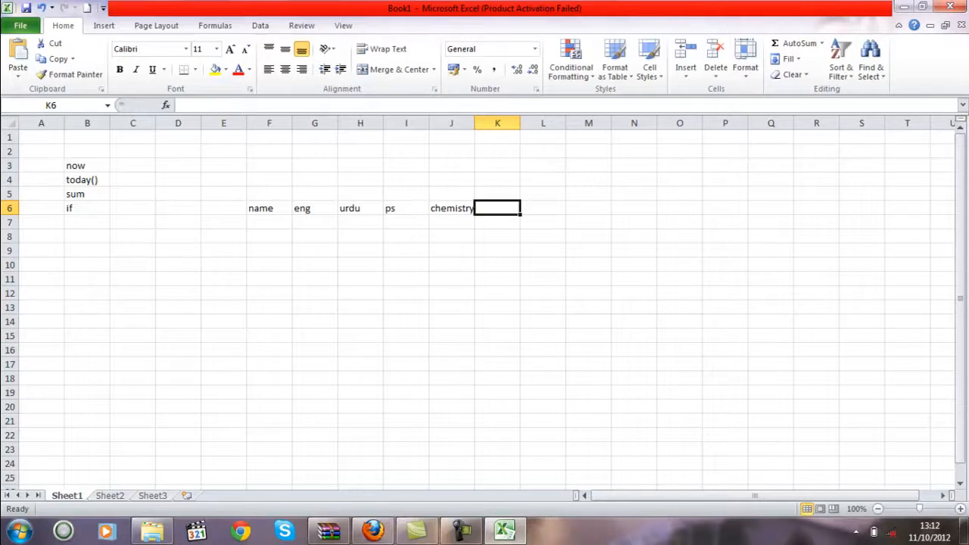
- Add the headings total marks, o.marks and %age in cells K6 to M6
text(total mar)
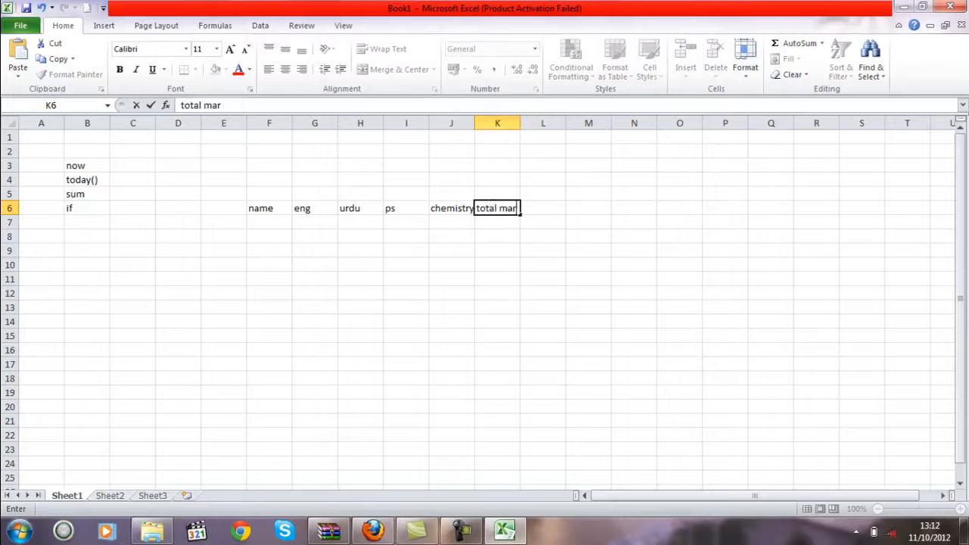
text(ks)
key(F2)
click(523, 209)
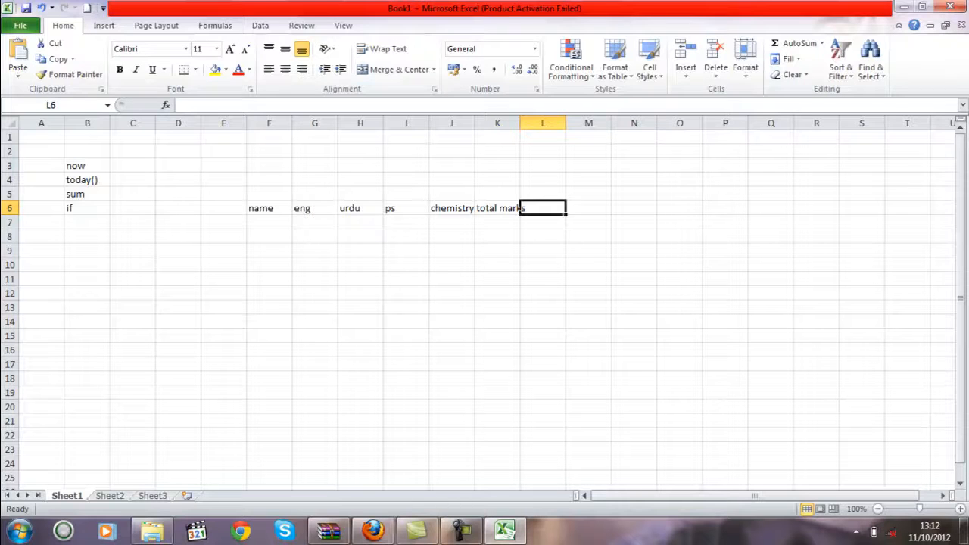
text(o.marks)
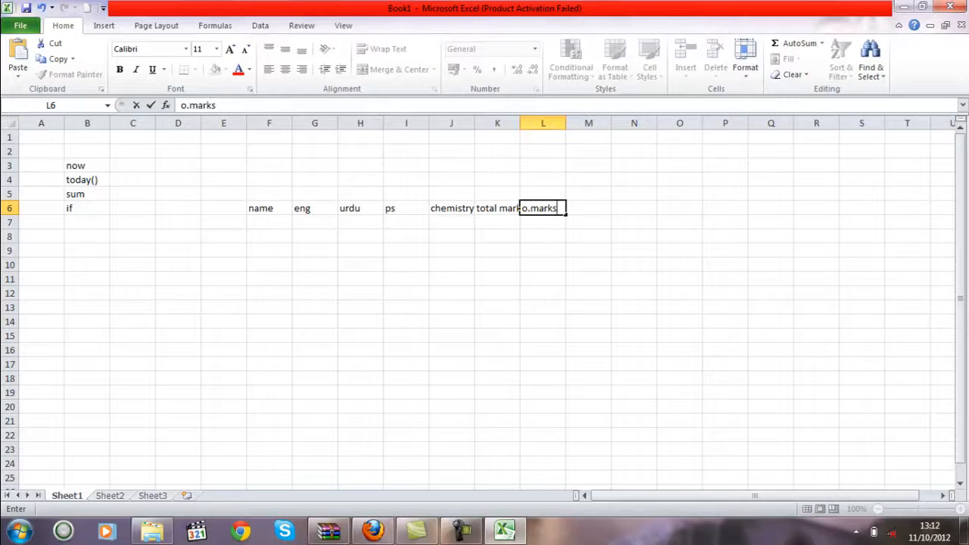
key(Right)
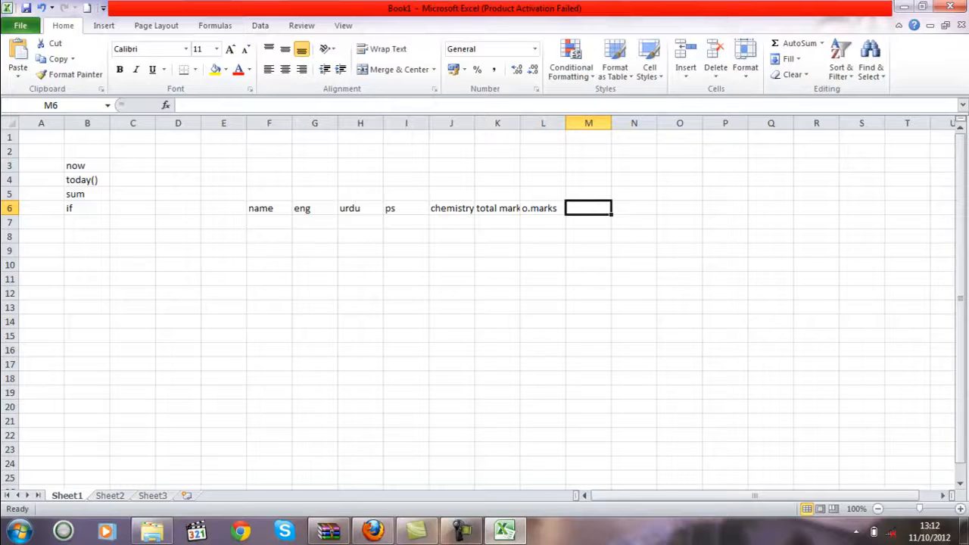
text(%age)
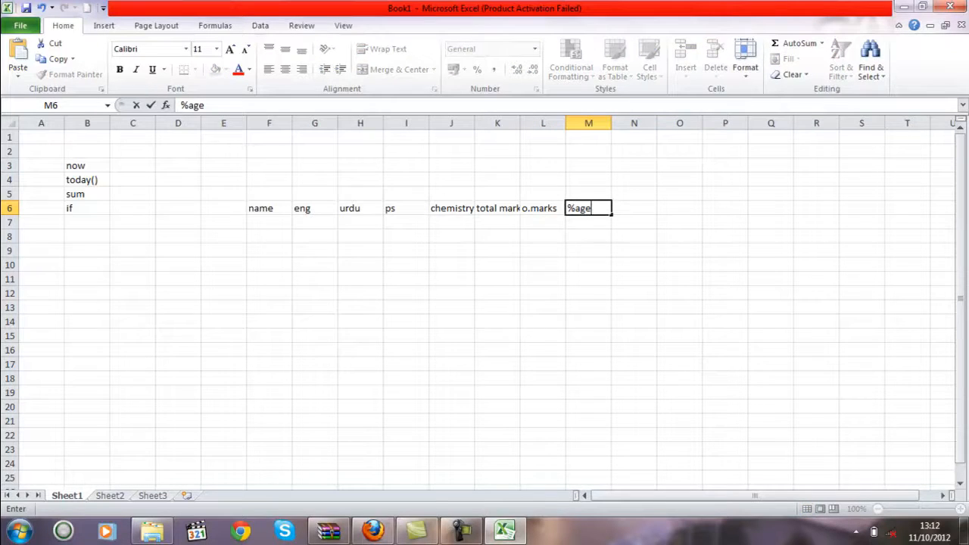
key(Right)
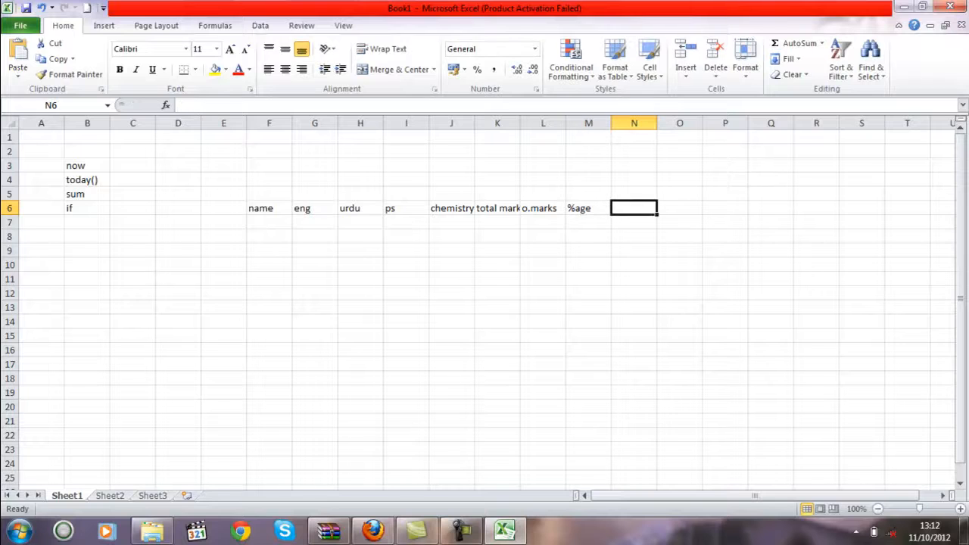
key(Return)
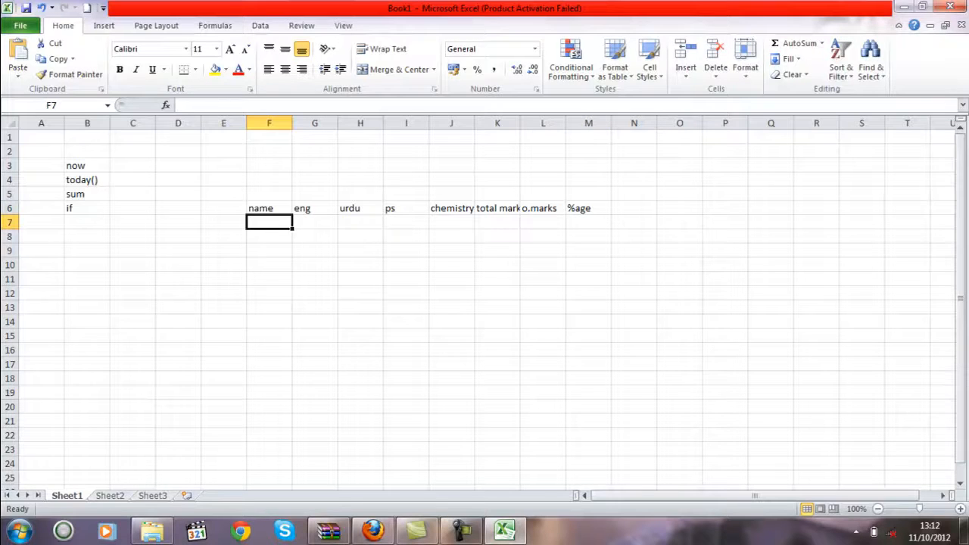
- Enter the student's name in F7 and the marks 88, 90, 66 and 88 in G7 to J7, and dismiss the Windows color scheme prompt
text(ubaid)
key(Tab)
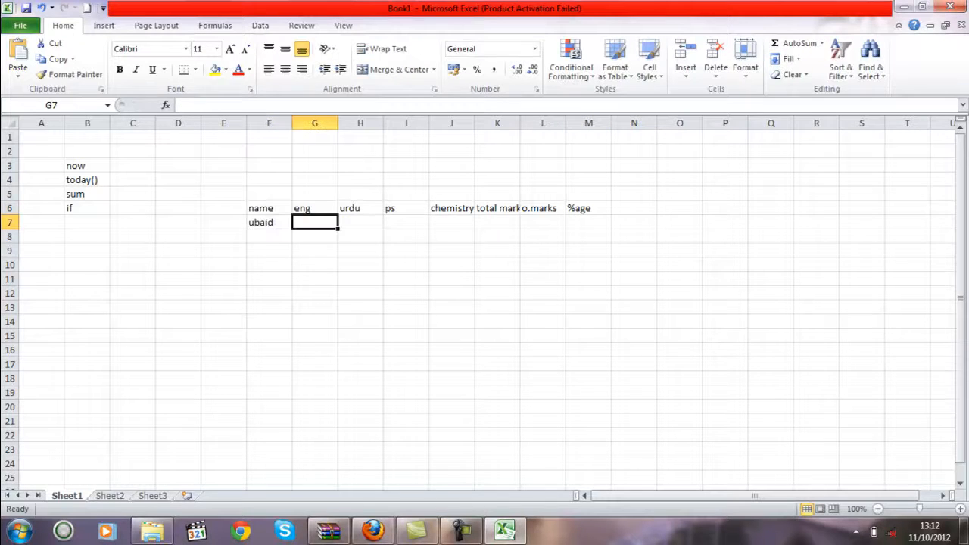
text(88)
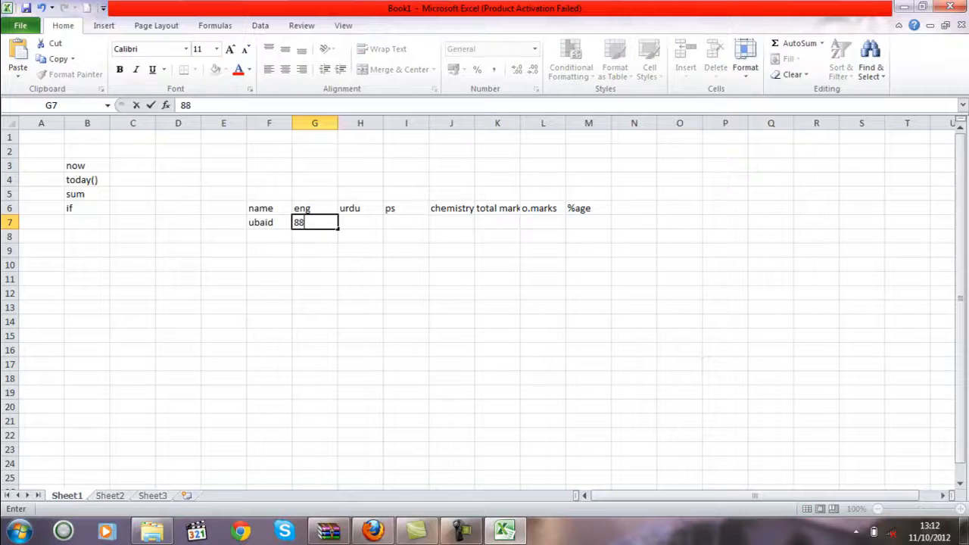
key(Tab)
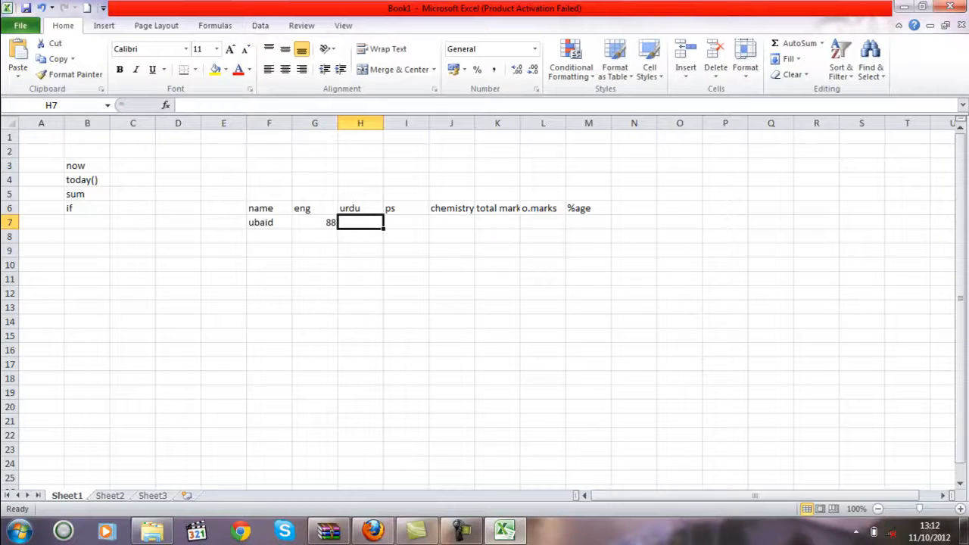
text(90)
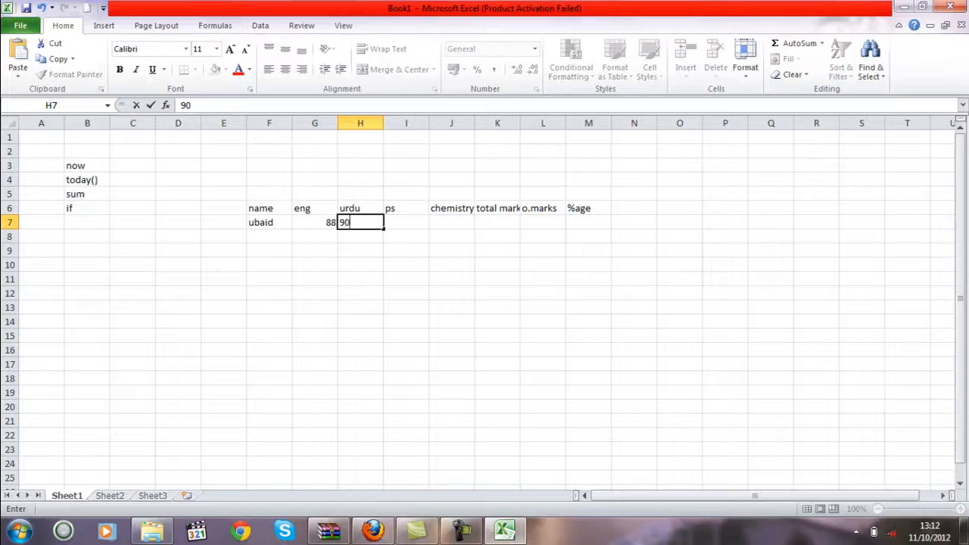
key(Tab)
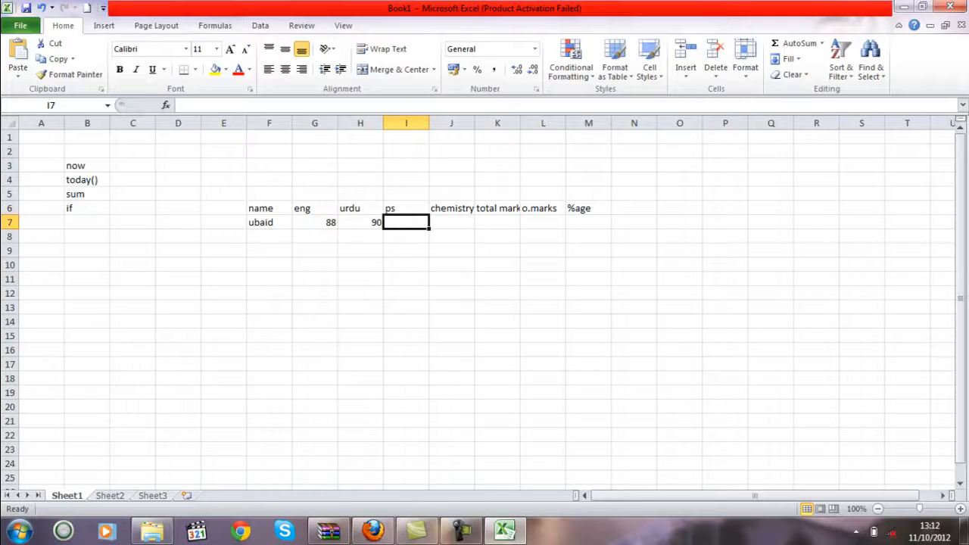
text(66)
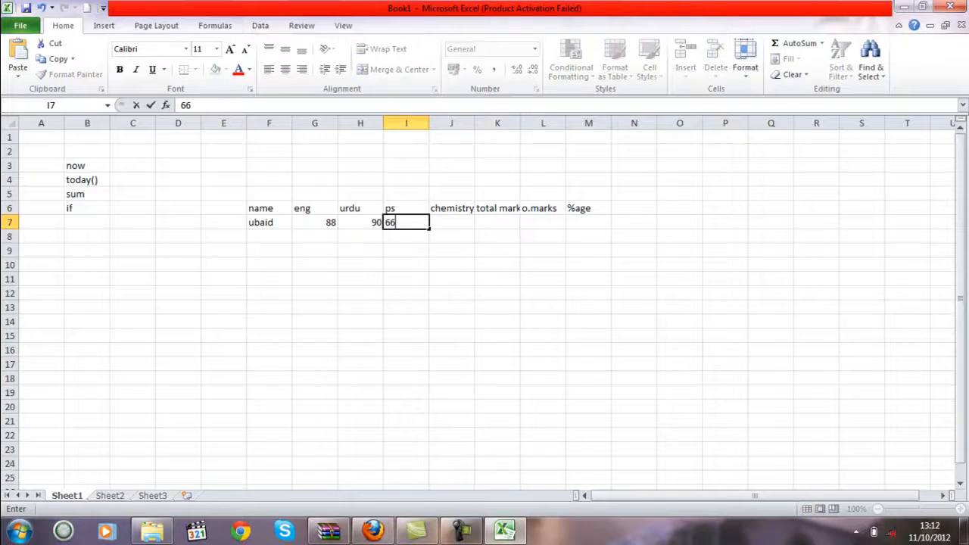
key(Tab)
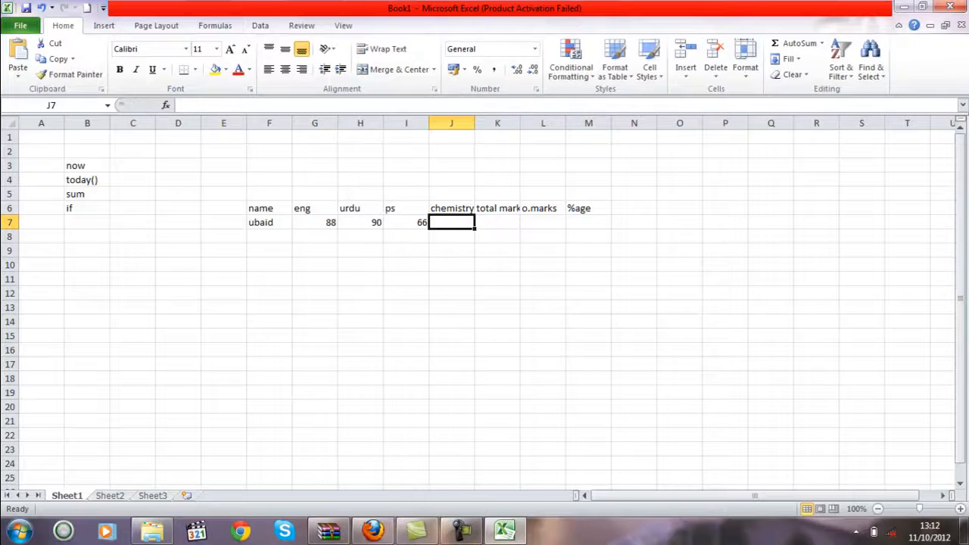
text(88)
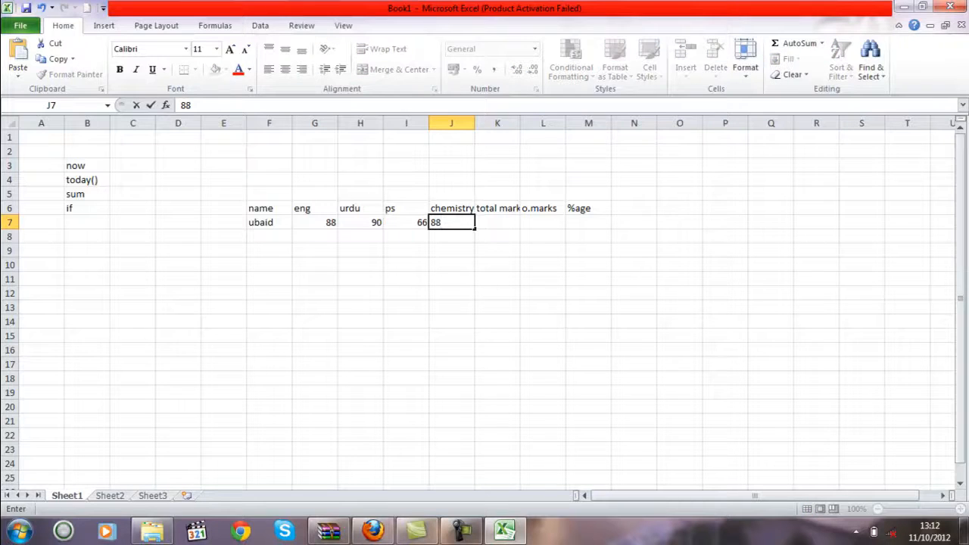
key(Tab)
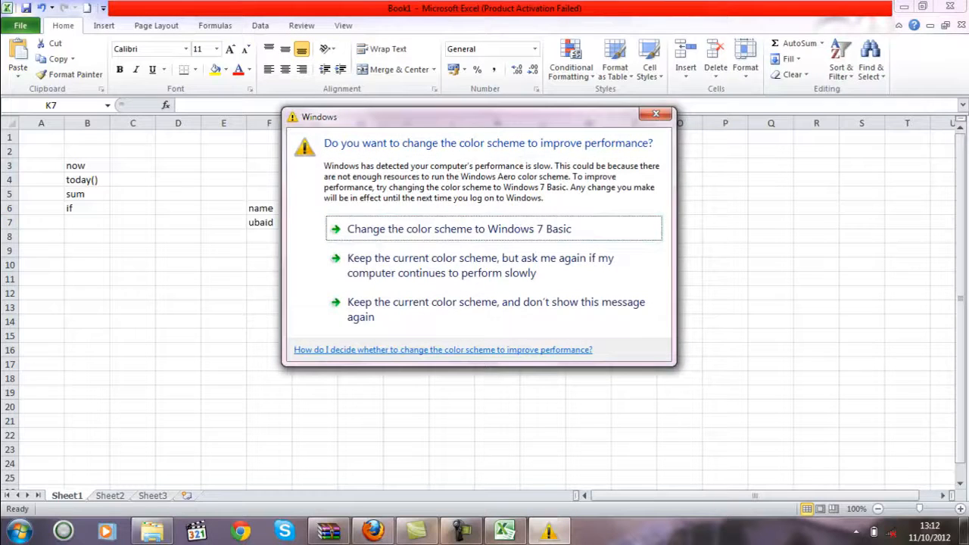
click(655, 114)
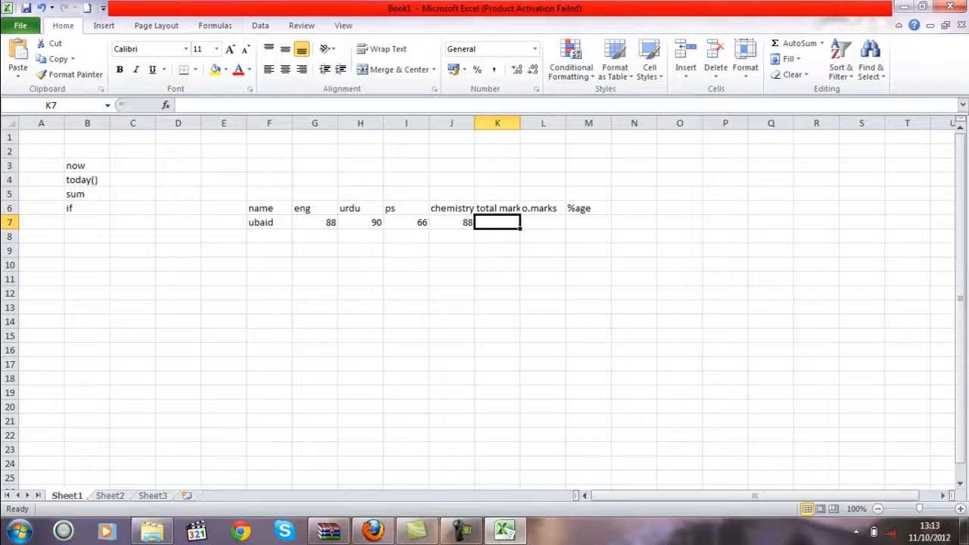
- Enter 400 as the student's total marks in cell K7
text(3)
key(BackSpace)
text(400)
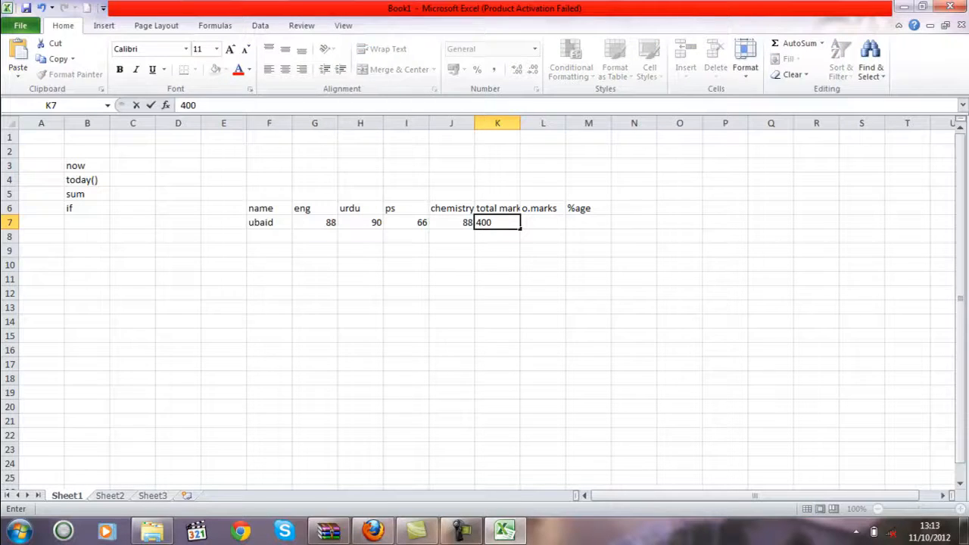
key(Tab)
- Calculate the obtained marks in cell L7 with the formula =sum(f7:j7)
text(=)
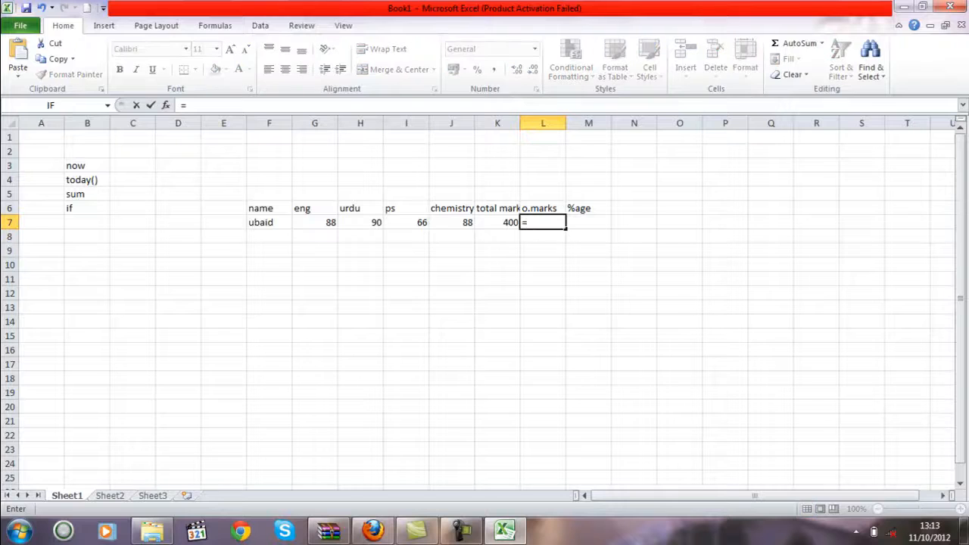
text(sum)
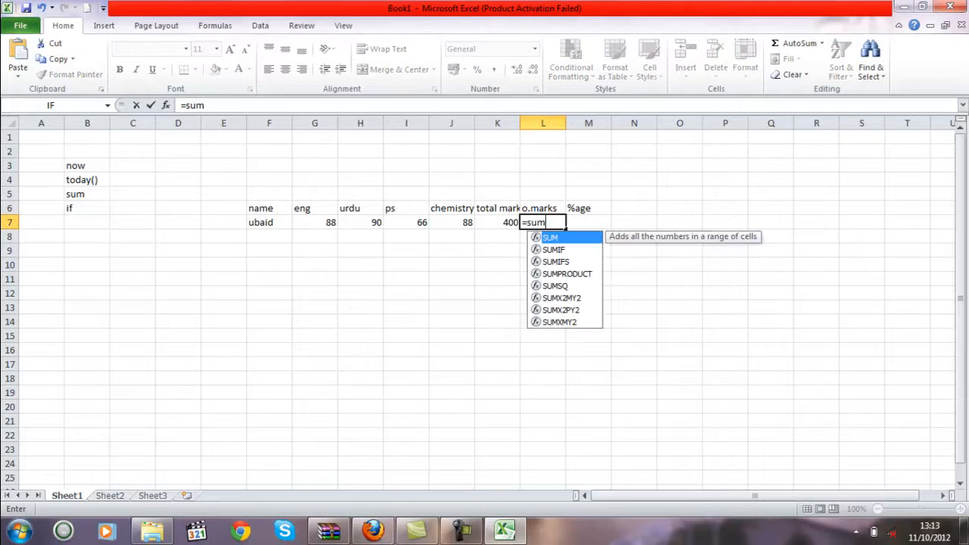
text(()
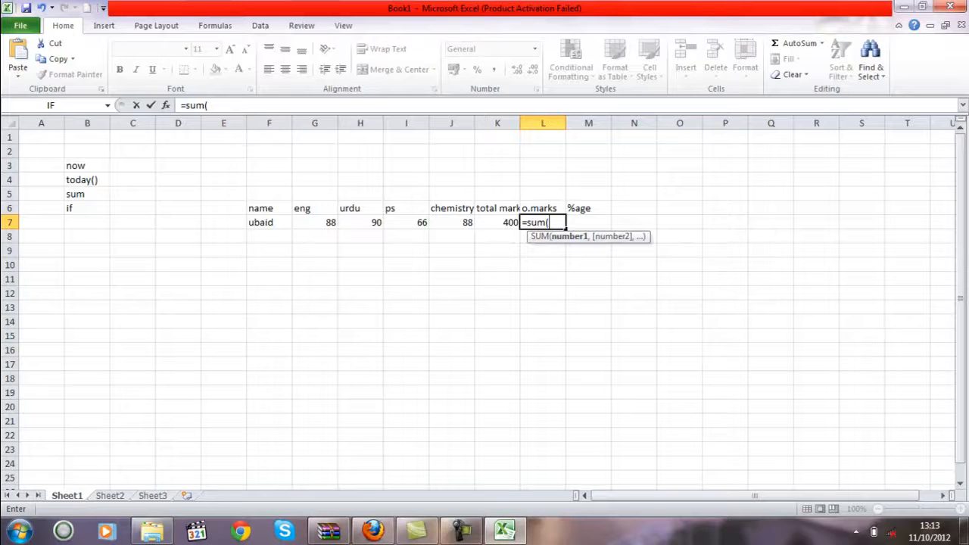
text(f7:)
text(i)
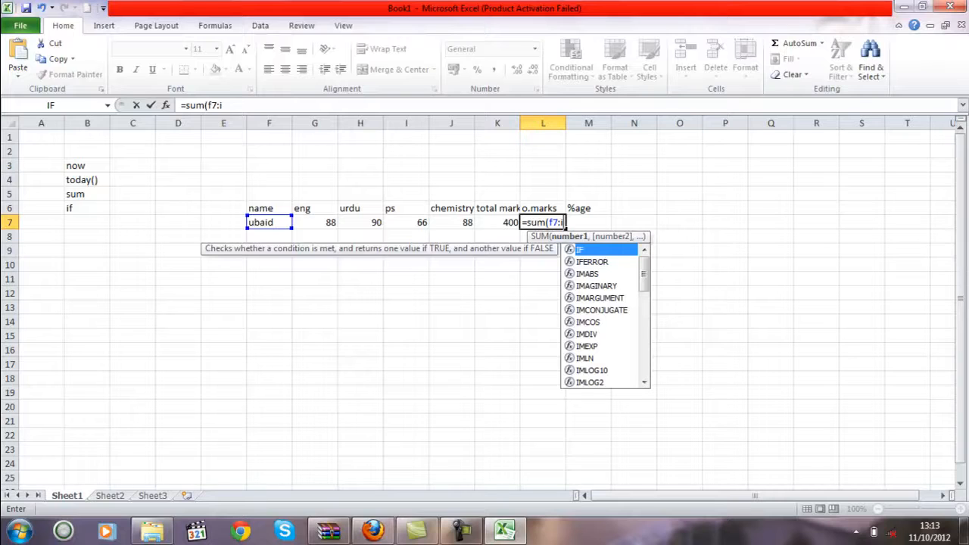
key(BackSpace)
text(j)
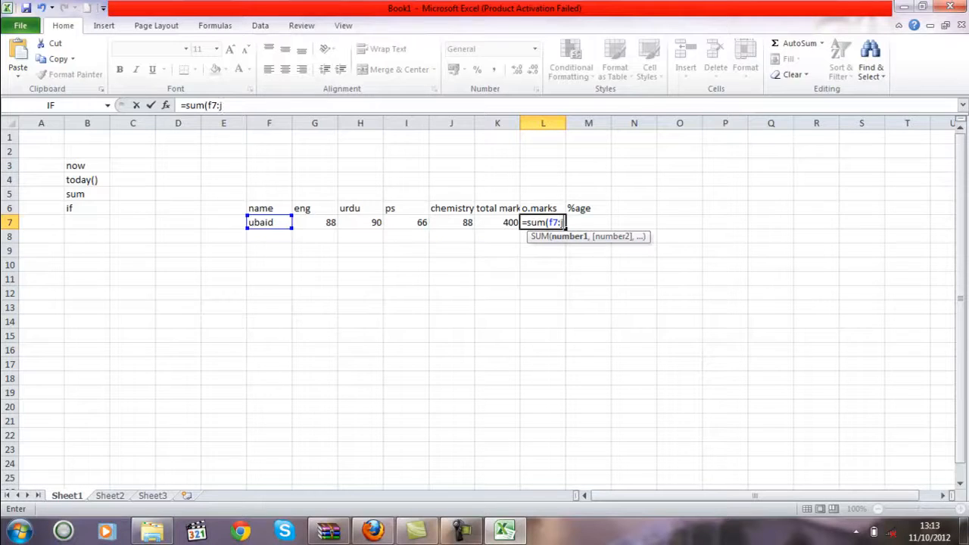
text(7)
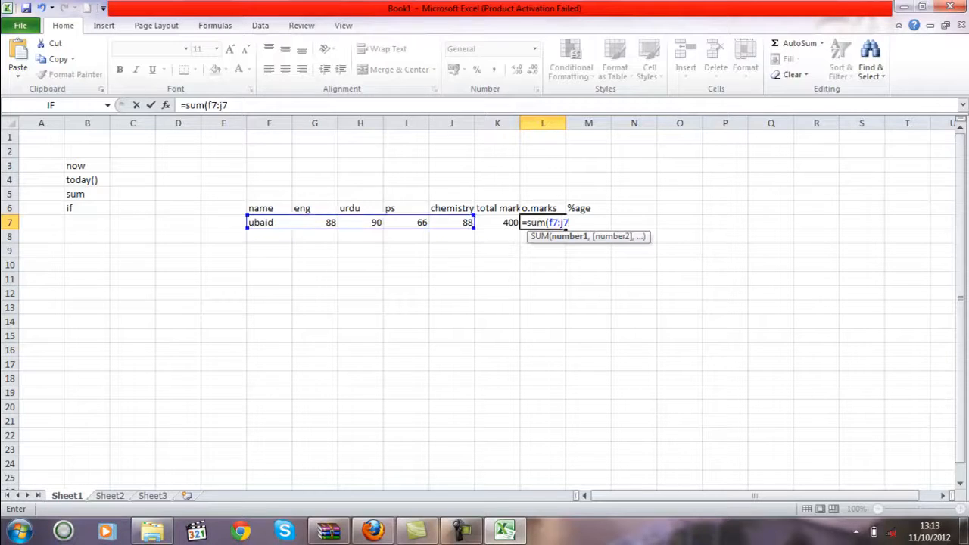
text())
key(Return)
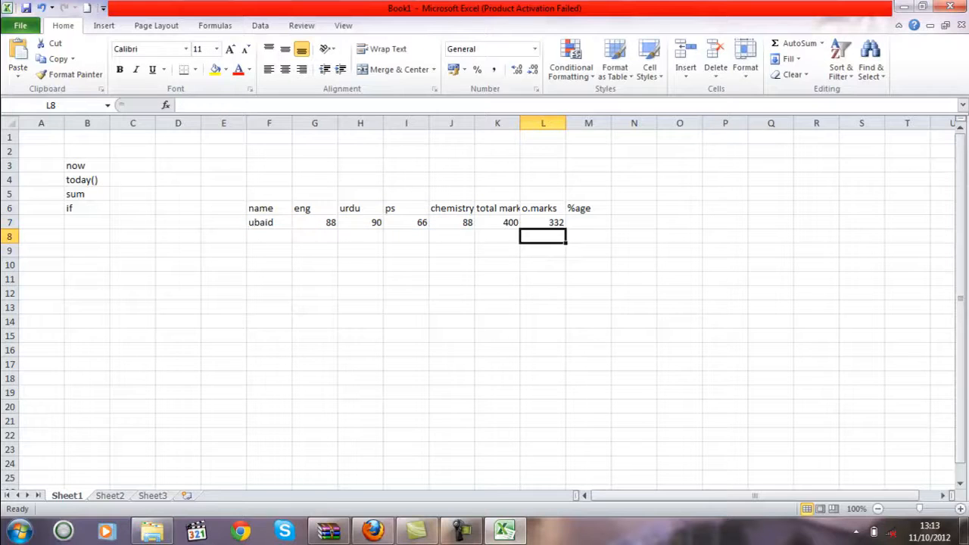
- Calculate the percentage in cell M7 with the formula =L7/K7 and apply the percentage number format
ctrl+scroll(484, 302, down, 1)
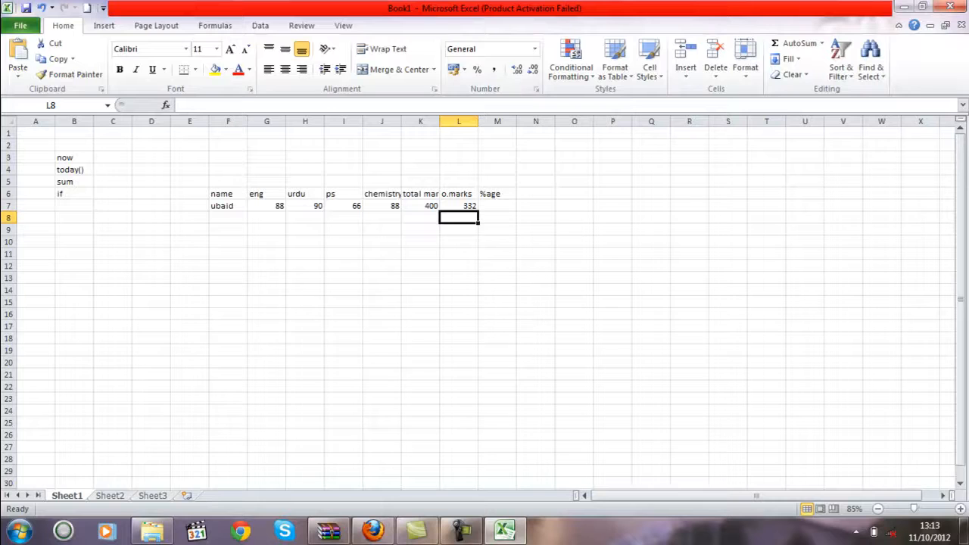
click(492, 206)
right_click(492, 205)
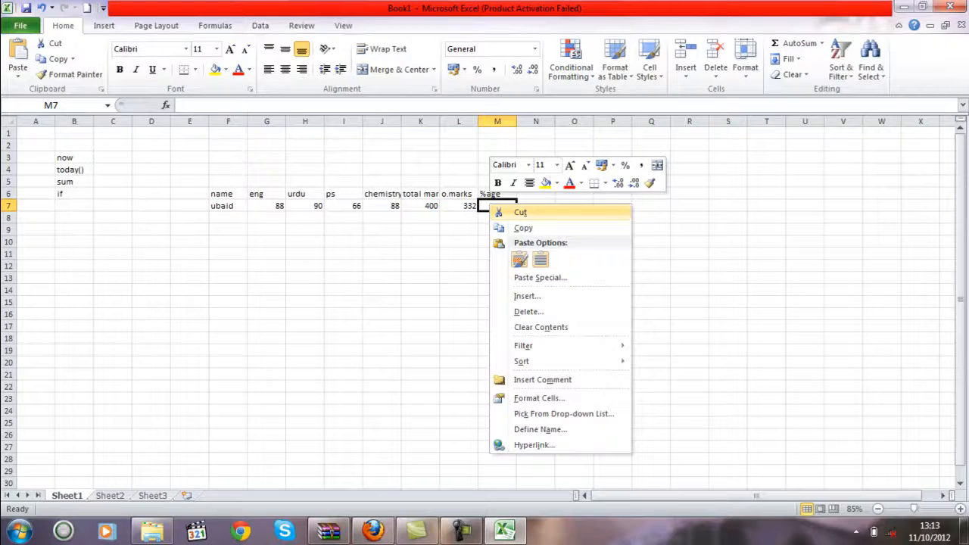
key(Escape)
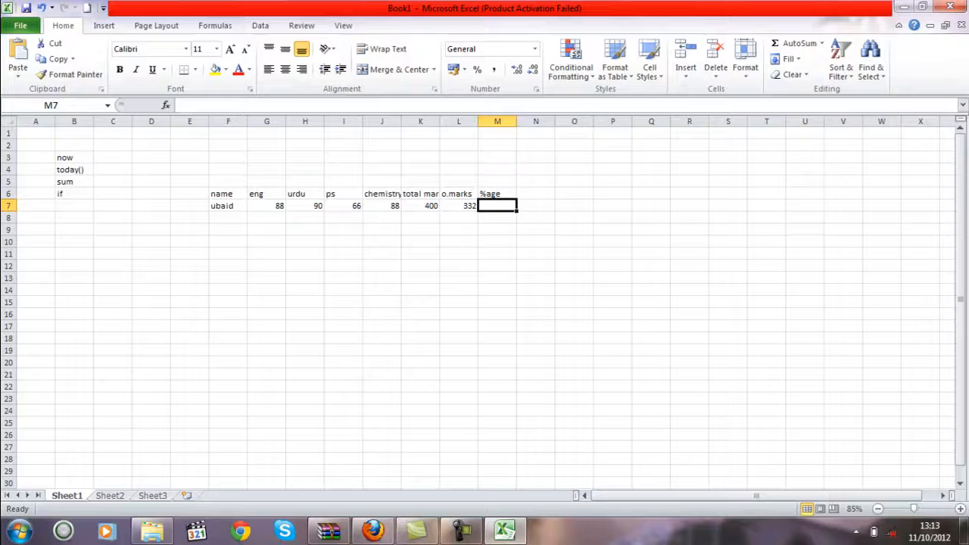
text(=)
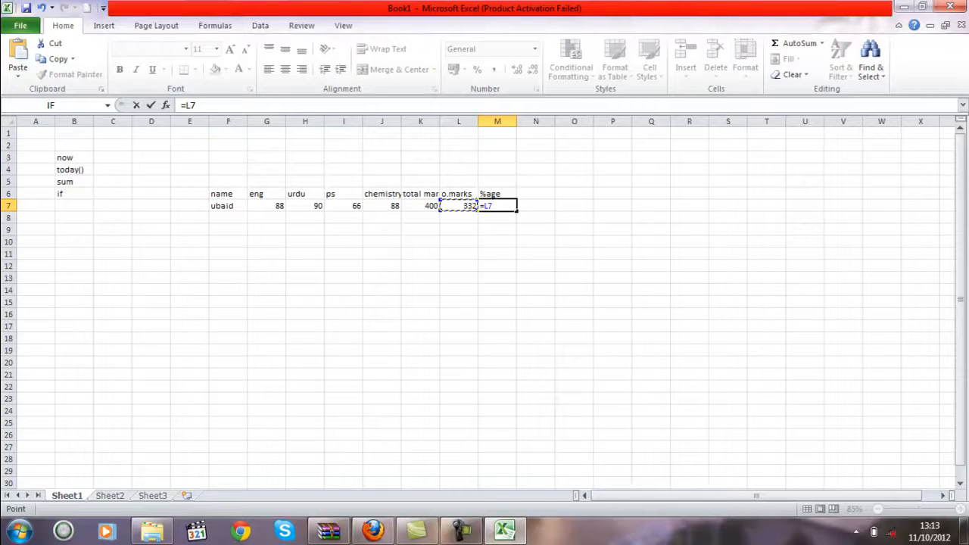
text(/)
click(420, 206)
key(Return)
click(497, 206)
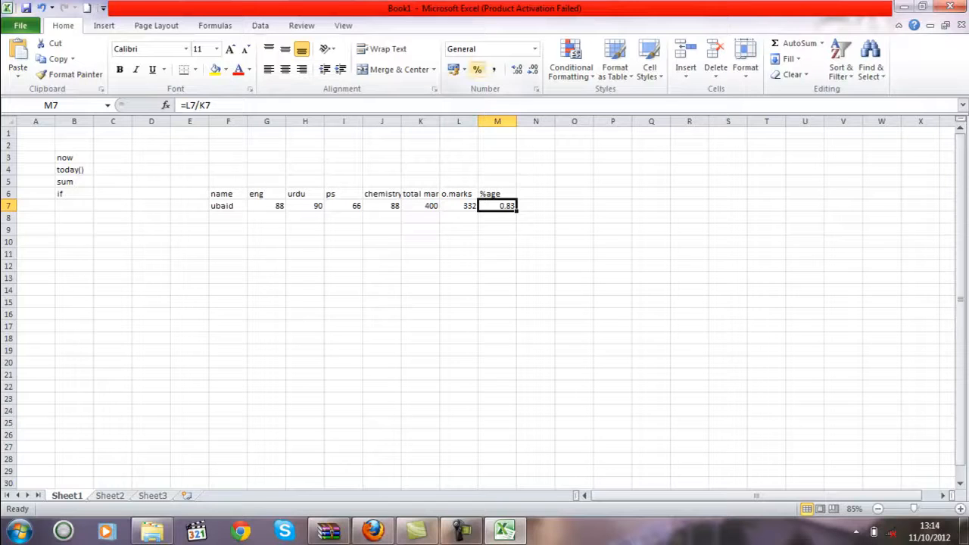
click(476, 69)
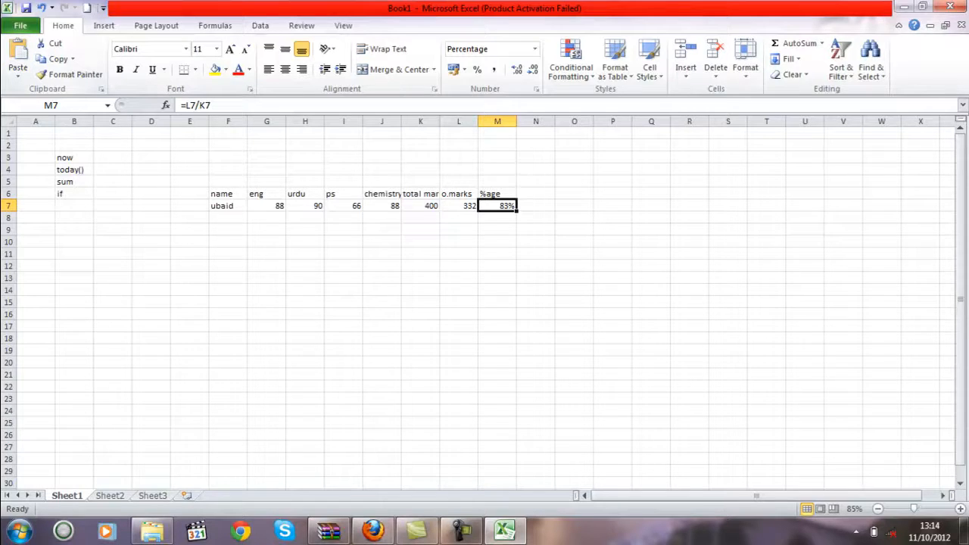
- Look over the general settings in Excel Options, dismissing the Windows color scheme prompt, and close the dialog
click(21, 25)
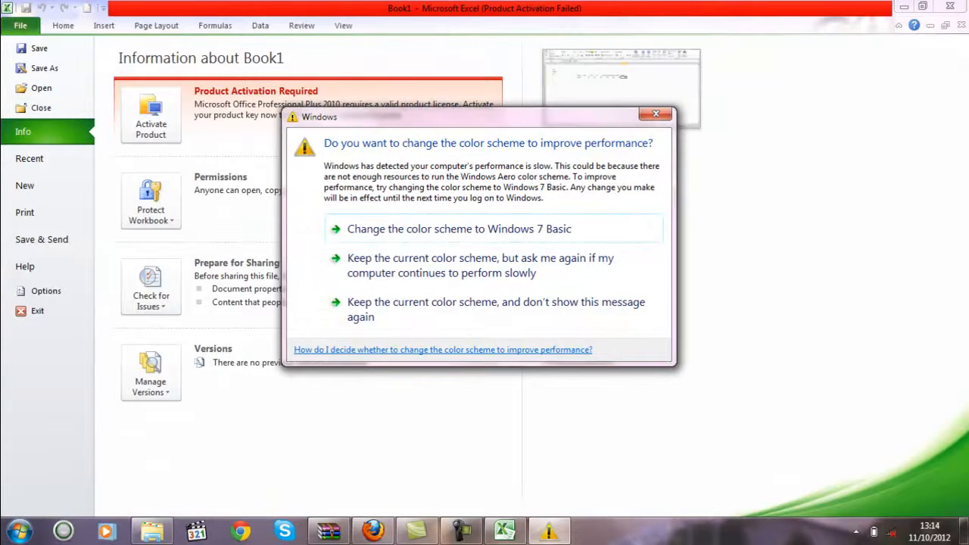
click(655, 114)
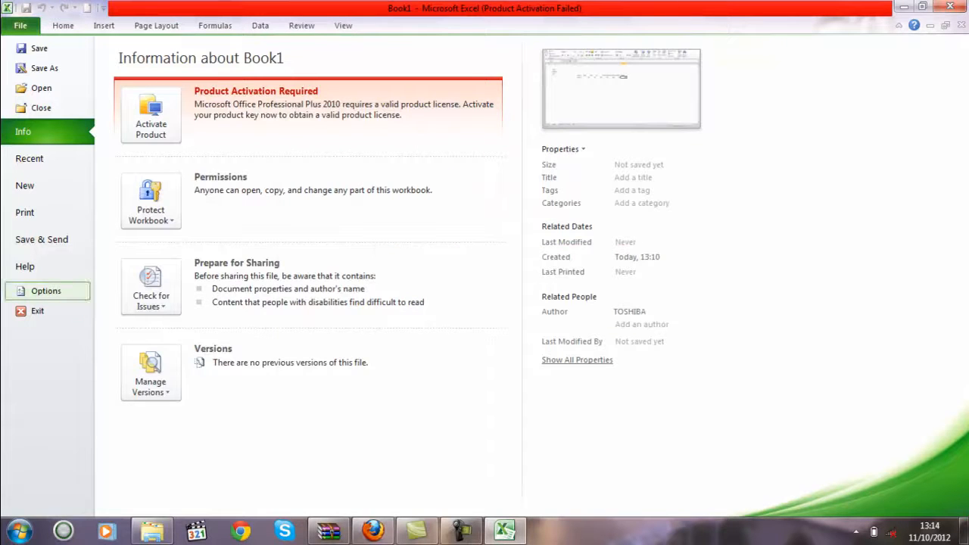
click(46, 290)
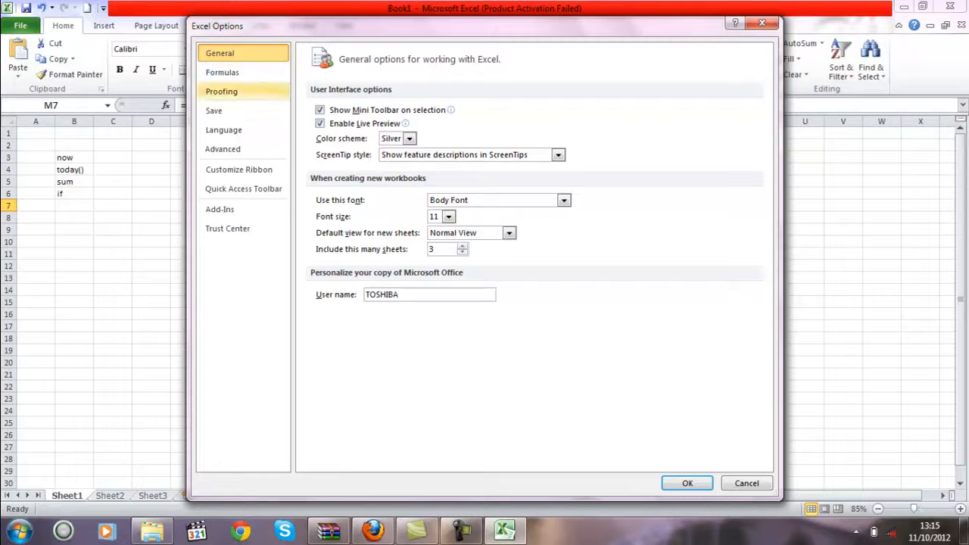
click(761, 24)
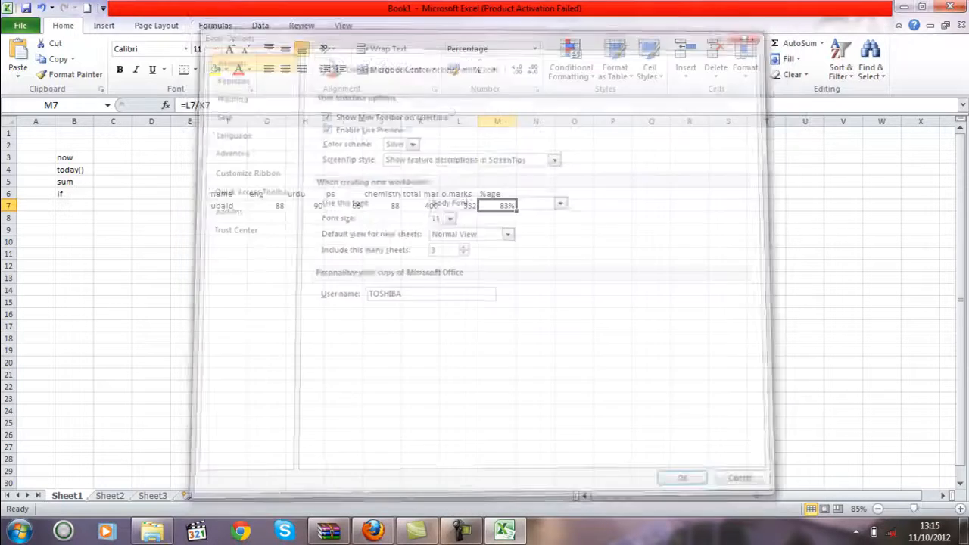
- Enter the label autofill in D11 and autofill the months from jan in D13 across to oct in M13
click(152, 253)
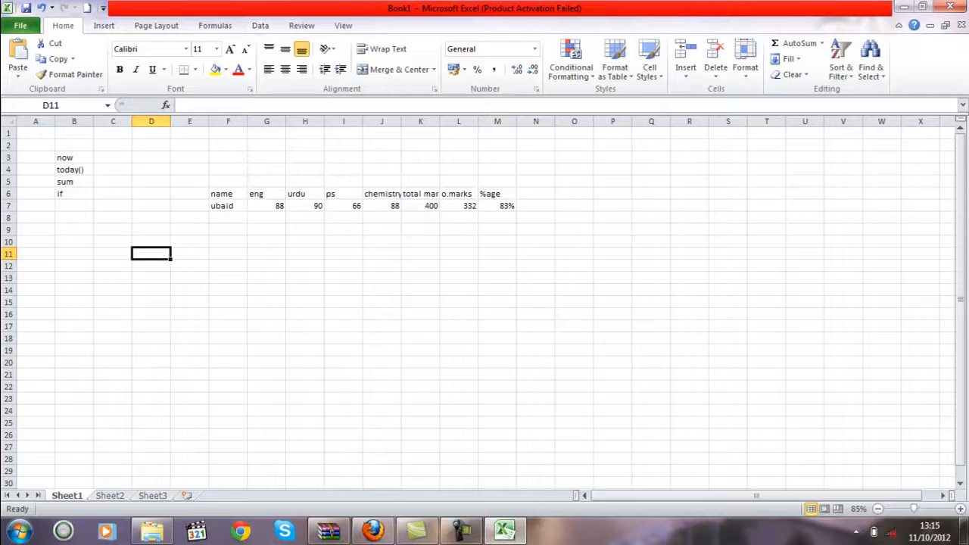
text(auto)
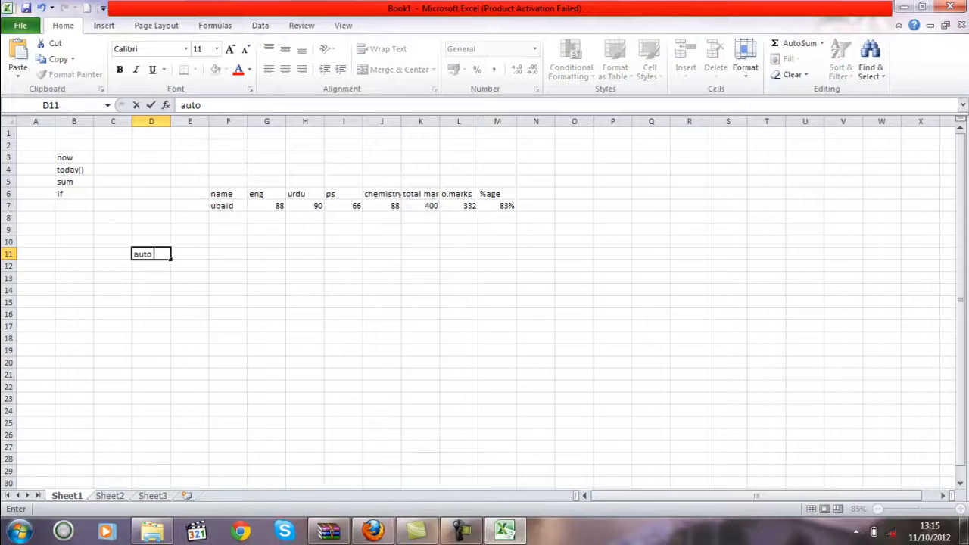
text(fill)
click(151, 278)
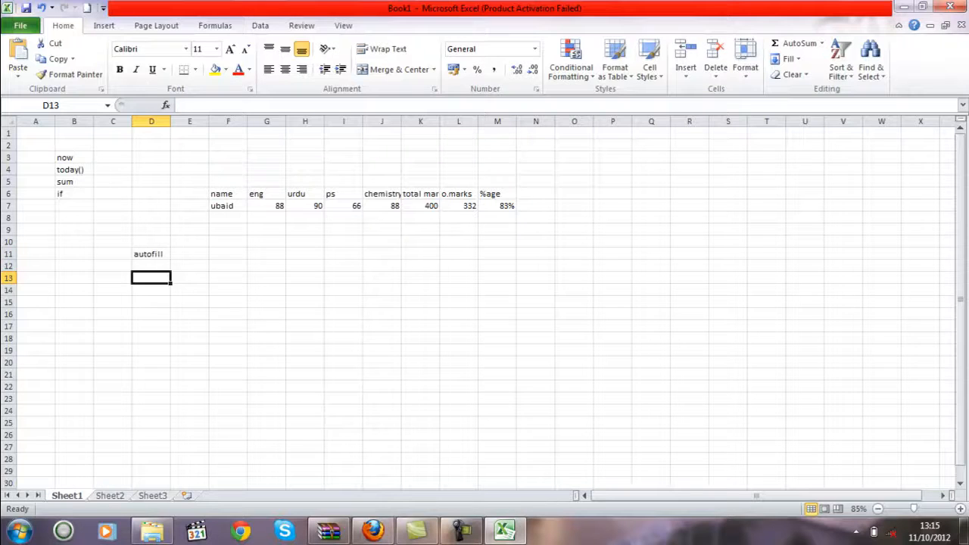
text(jan)
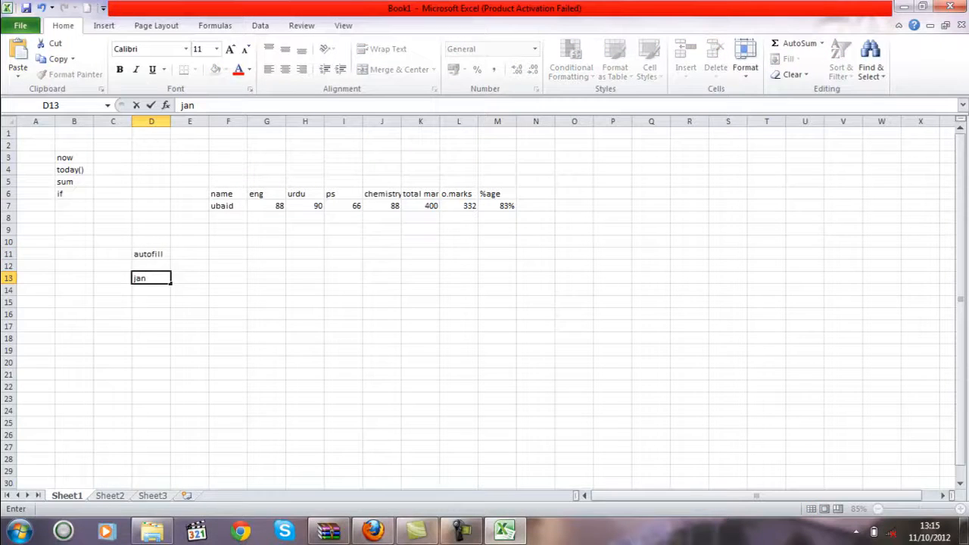
drag(171, 282, 484, 283)
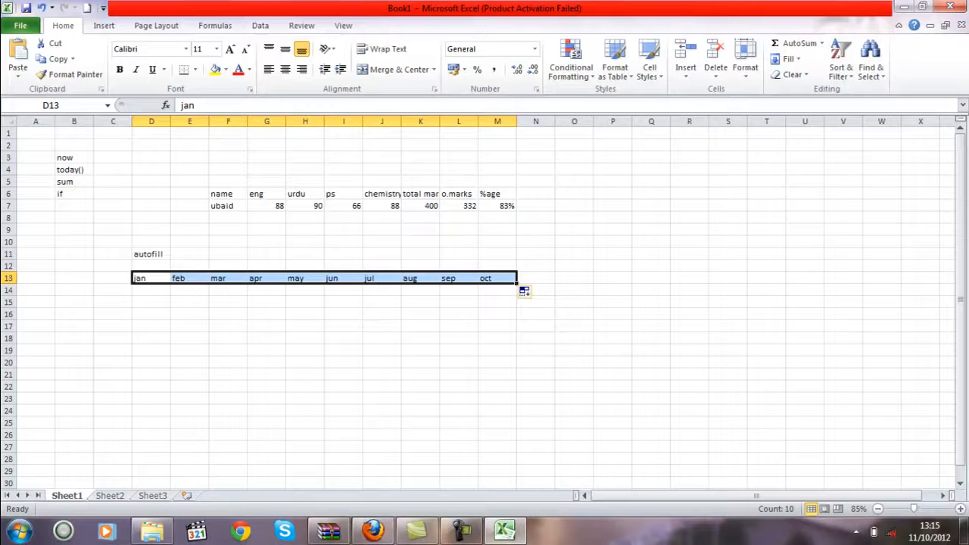
- Enter 1 in D14 and autofill it as a number series from 1 to 10 across to M14
click(151, 290)
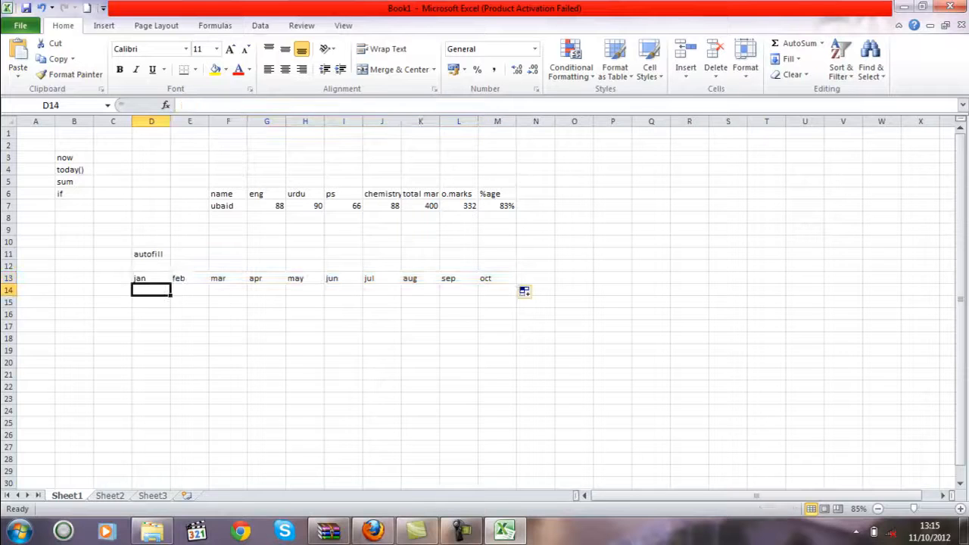
text(1)
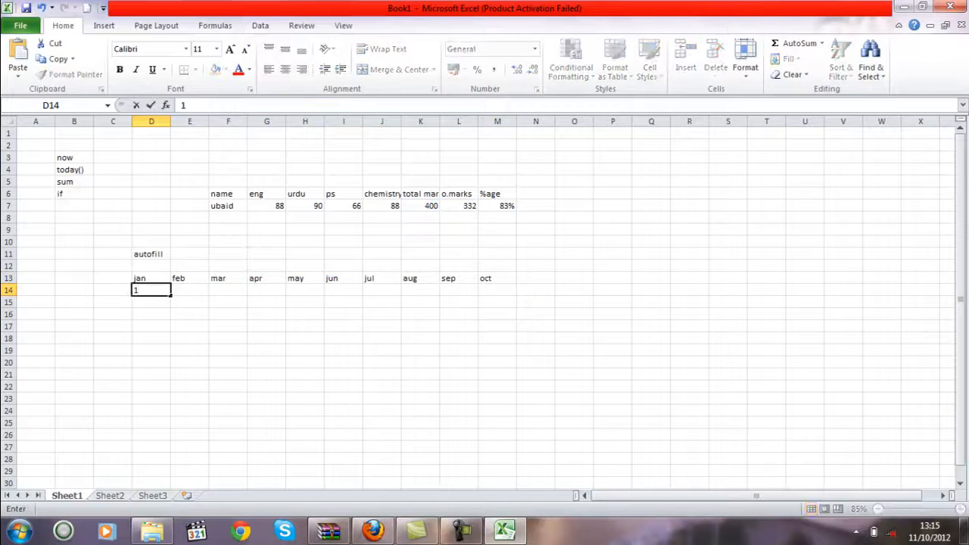
mouse_move(170, 296)
mouse_down()
mouse_move(500, 295)
mouse_move(168, 294)
mouse_up()
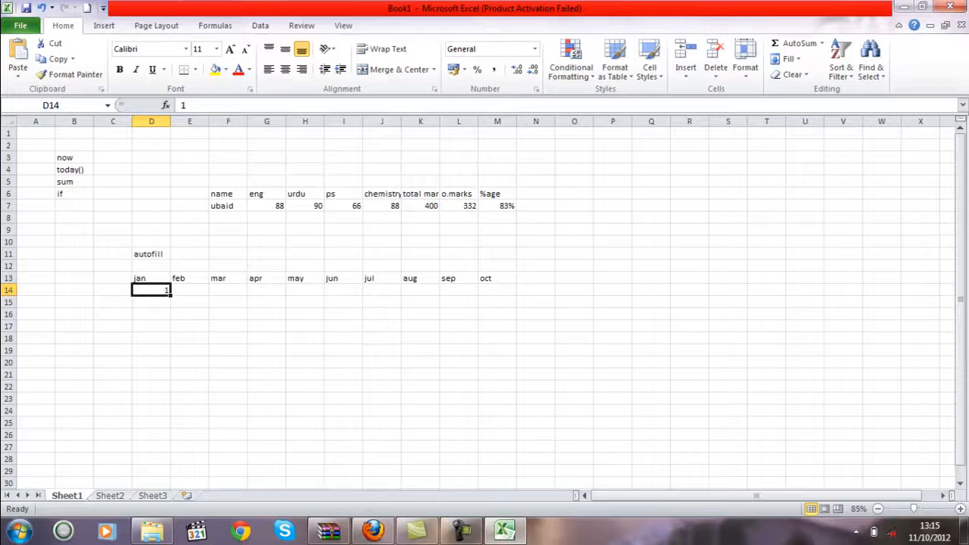
drag(170, 294, 171, 294)
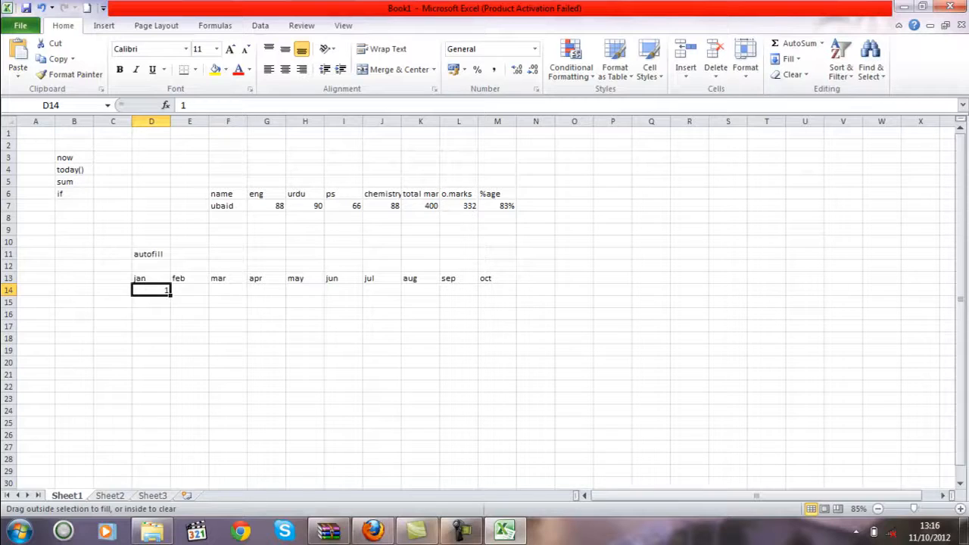
drag(170, 293, 507, 292)
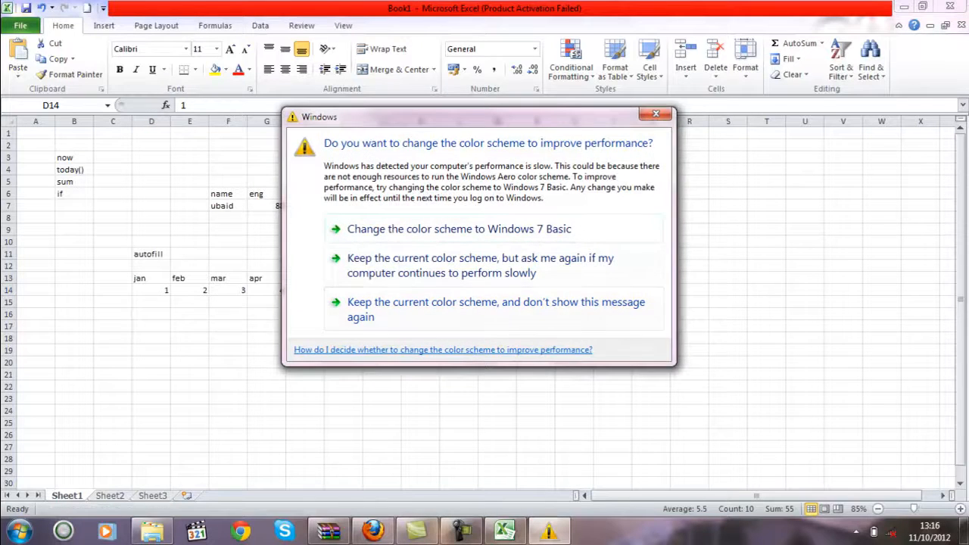
click(655, 113)
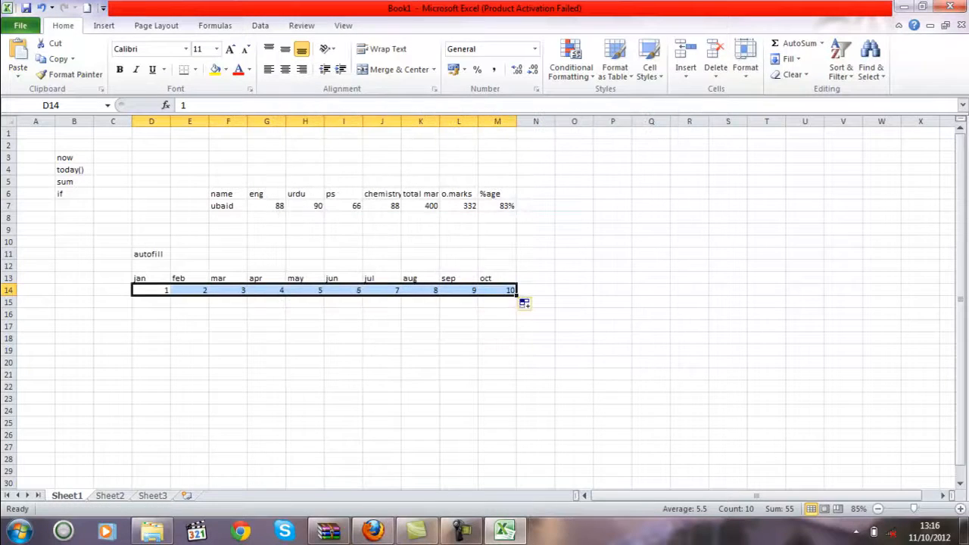
click(151, 314)
click(151, 302)
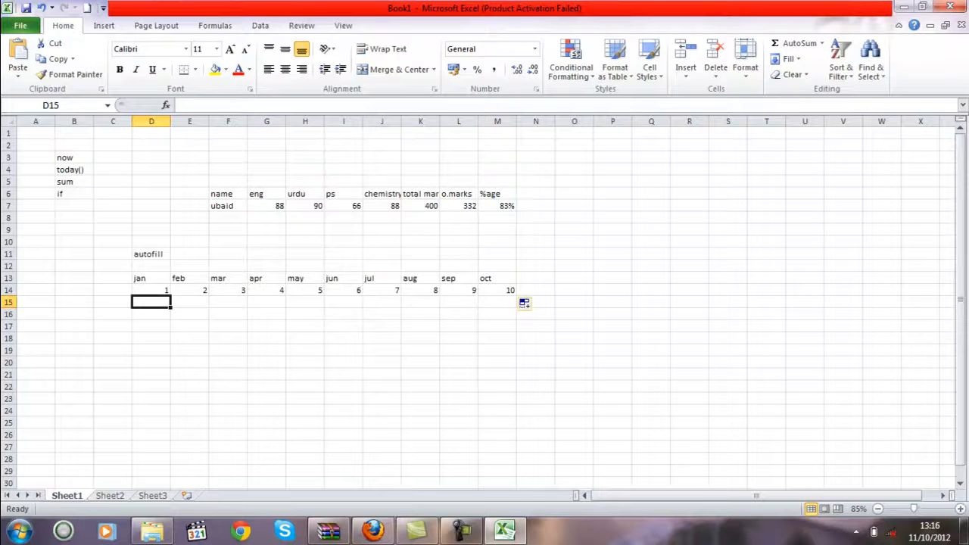
text(10)
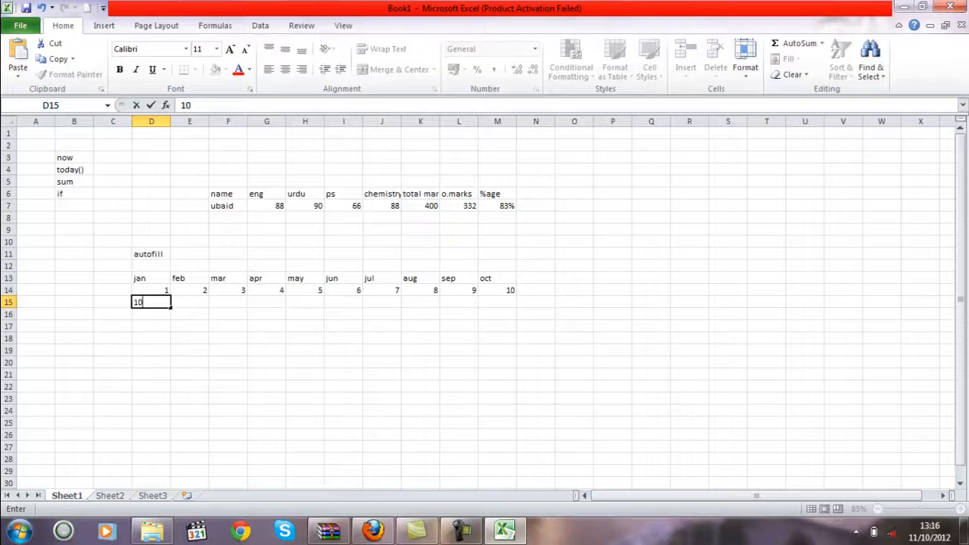
mouse_move(171, 307)
mouse_down()
mouse_move(499, 305)
mouse_move(168, 305)
mouse_up()
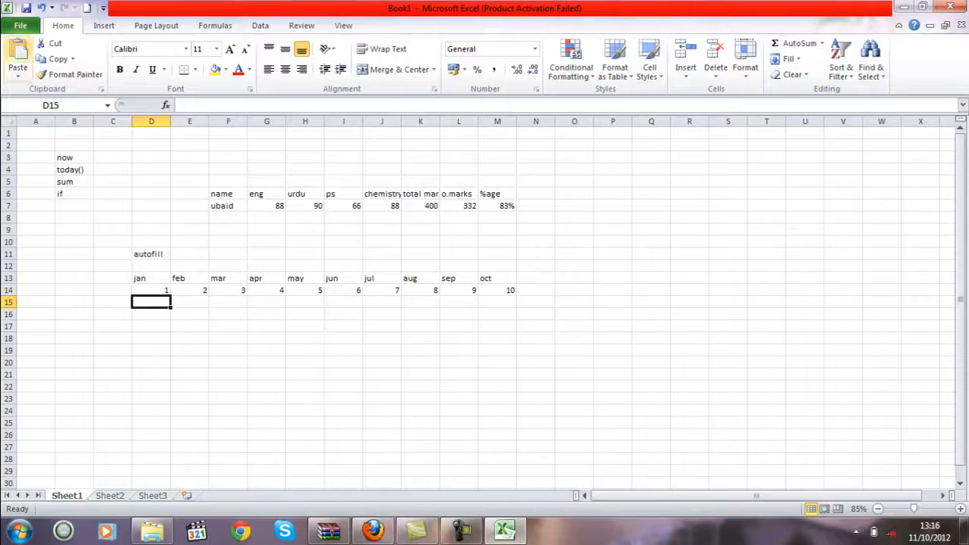
- Open the custom lists editor from the advanced Excel options and view the entries of the Monday, Tuesday, Wednesday list
click(21, 25)
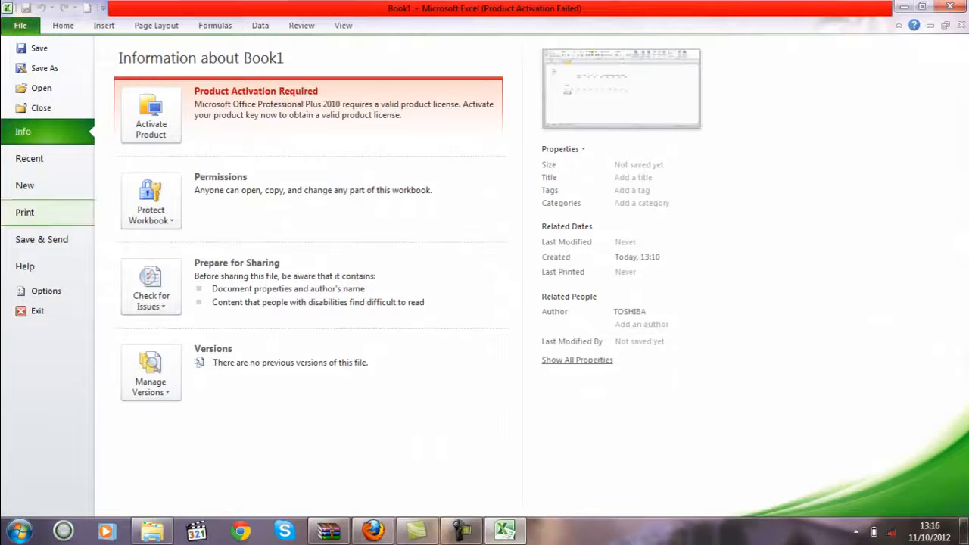
click(47, 290)
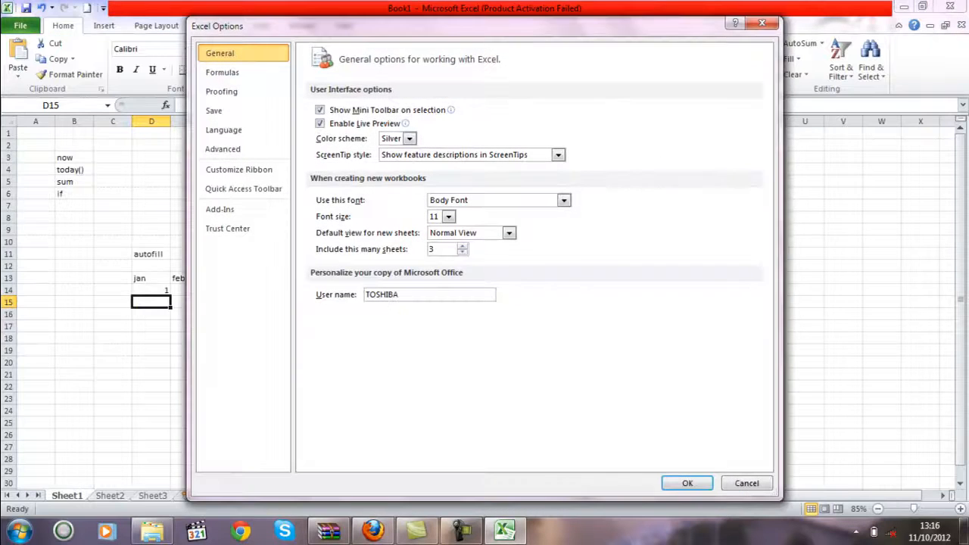
click(223, 148)
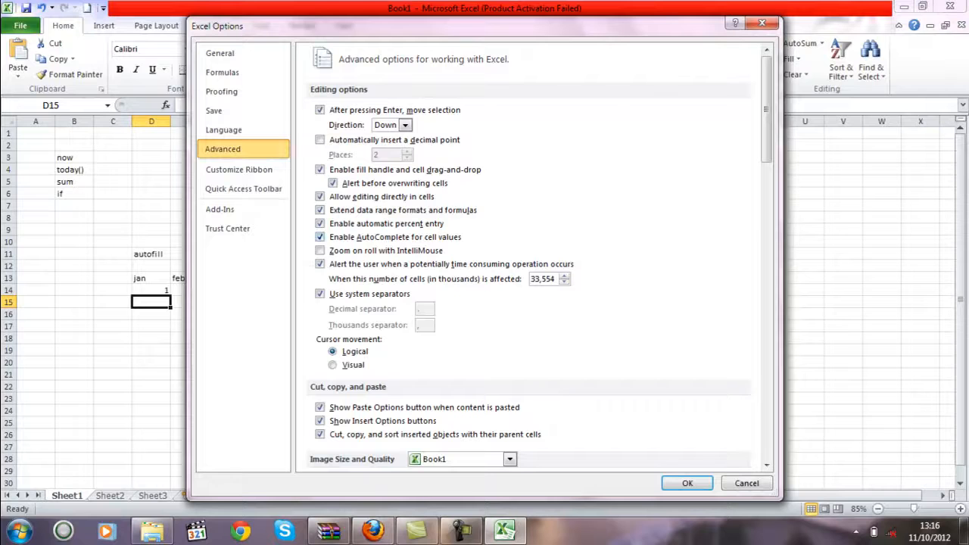
scroll(530, 257, down, 9)
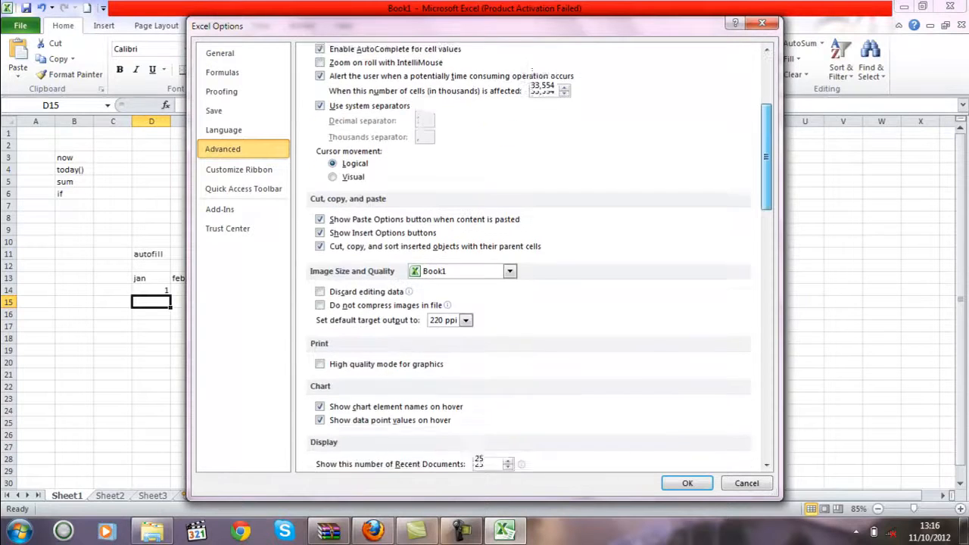
scroll(530, 257, down, 8)
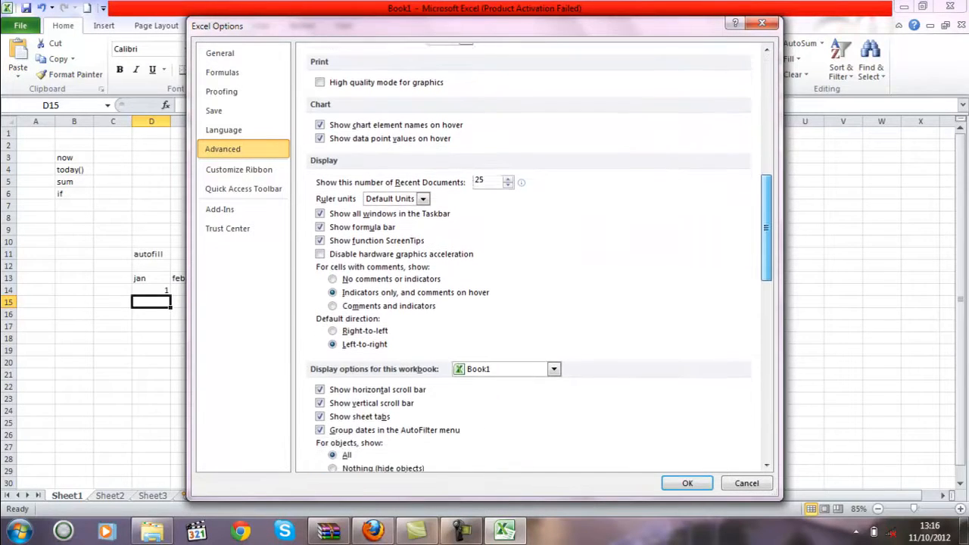
scroll(530, 257, down, 9)
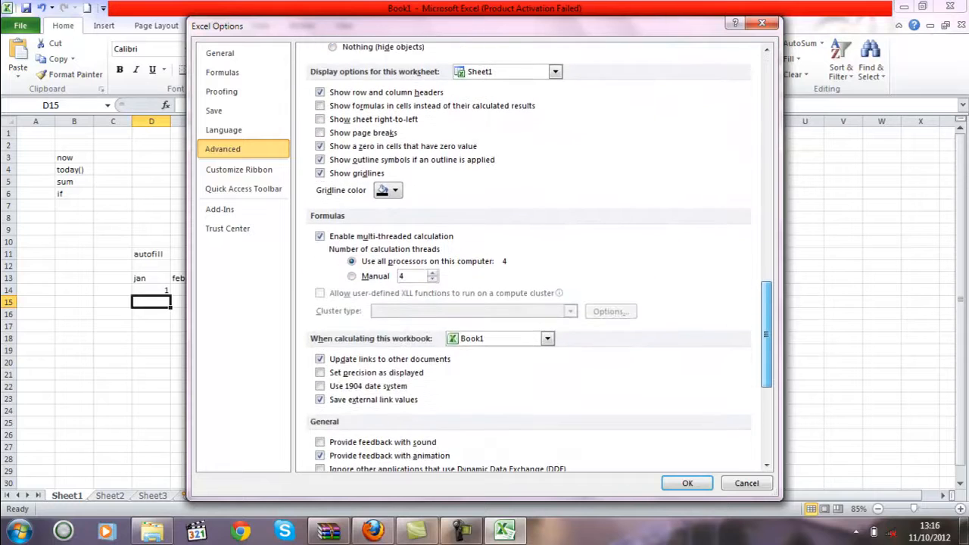
scroll(530, 257, down, 3)
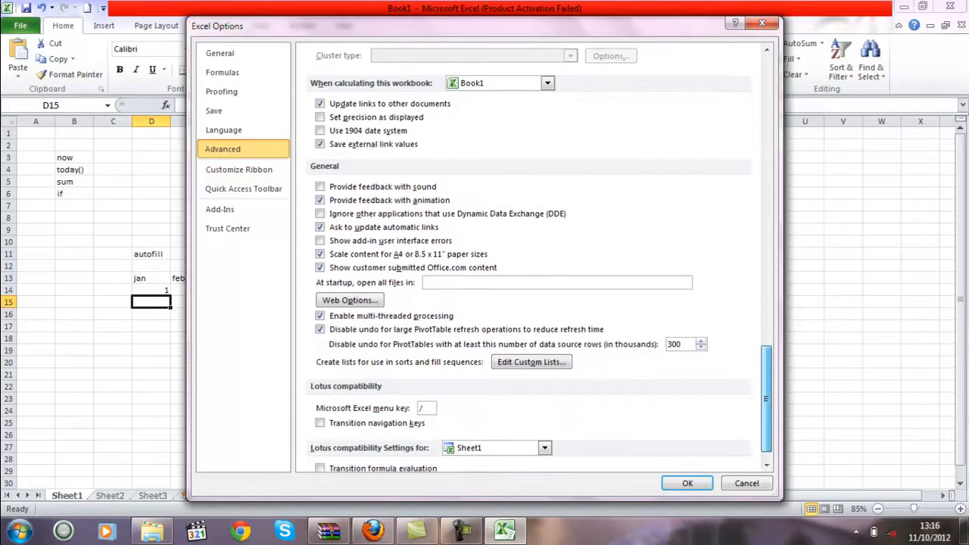
click(530, 362)
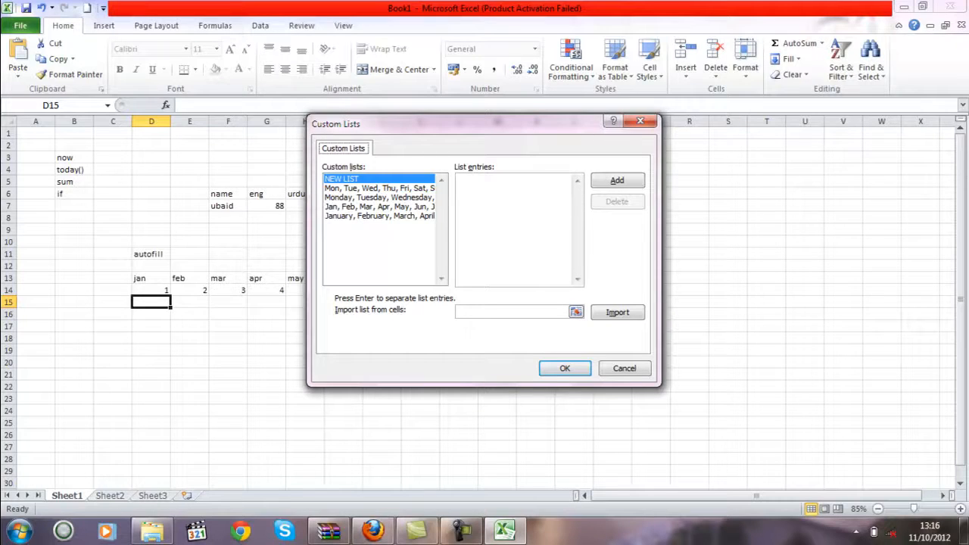
click(379, 198)
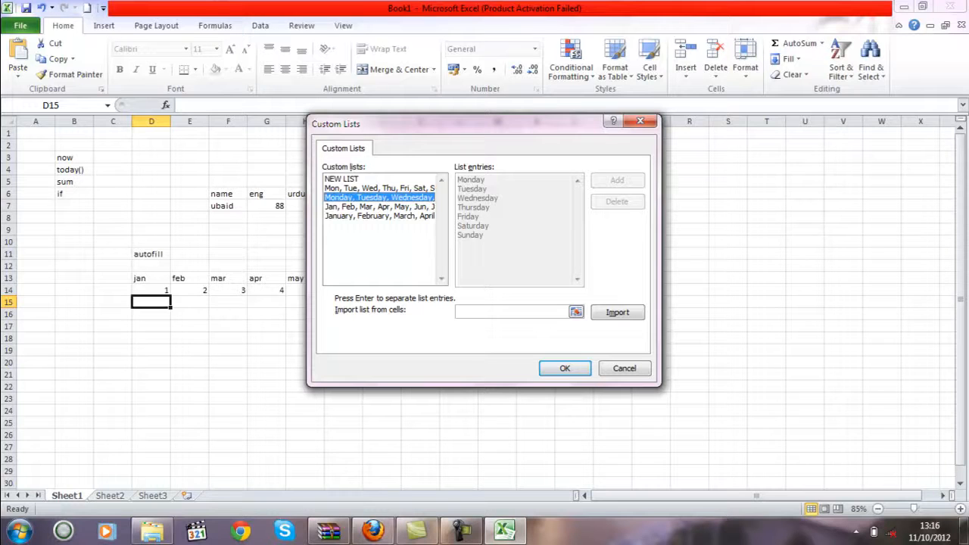
- Add a new custom list with the entries peshawar, batkhela, karachi, multan and lahore, and accept the options
click(342, 180)
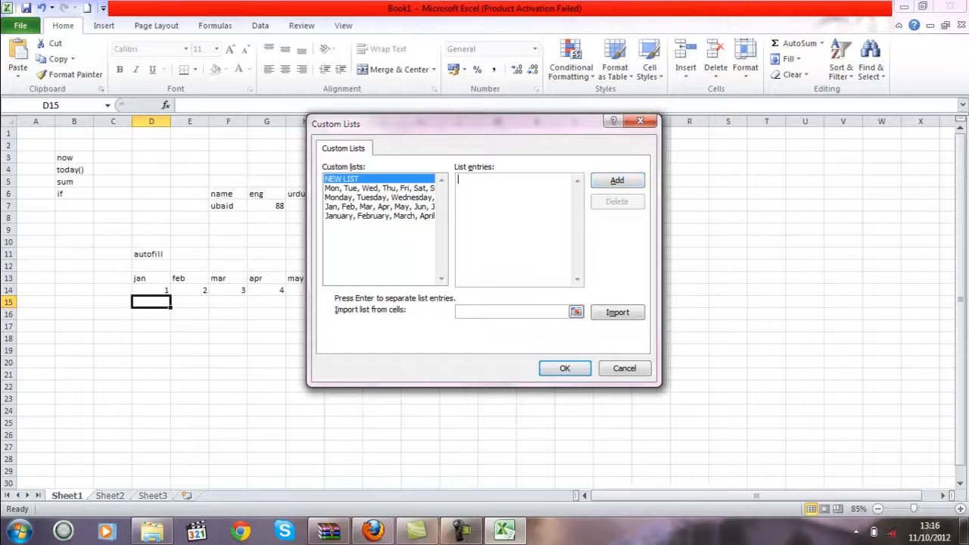
text(peshawar,)
key(BackSpace)
text(batkhela)
key(Return)
text(karach)
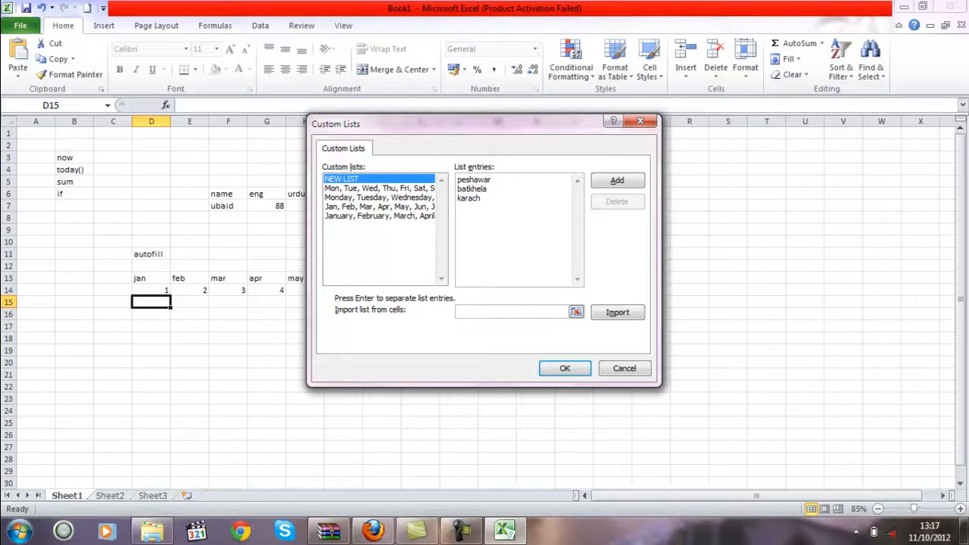
text(i)
key(Return)
text(multan )
text(lahore)
click(617, 181)
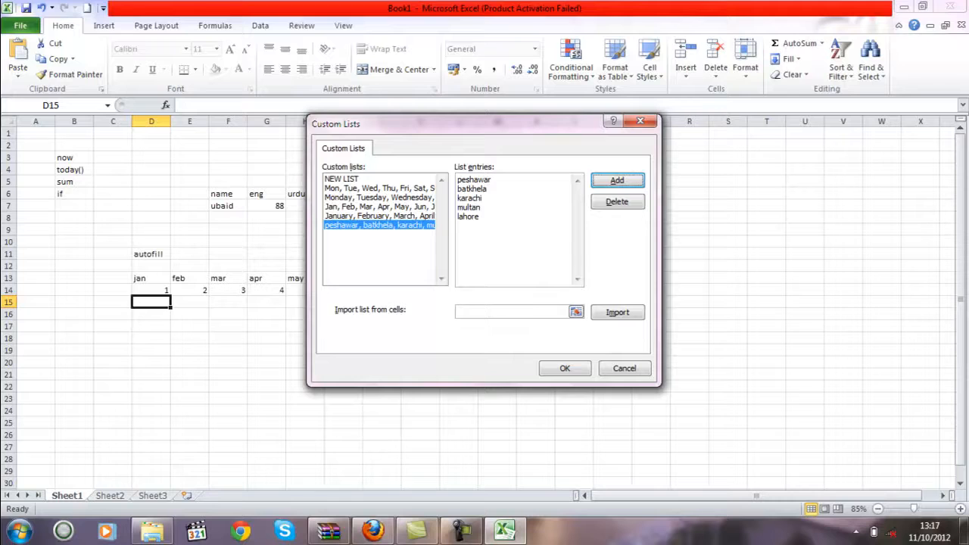
click(565, 368)
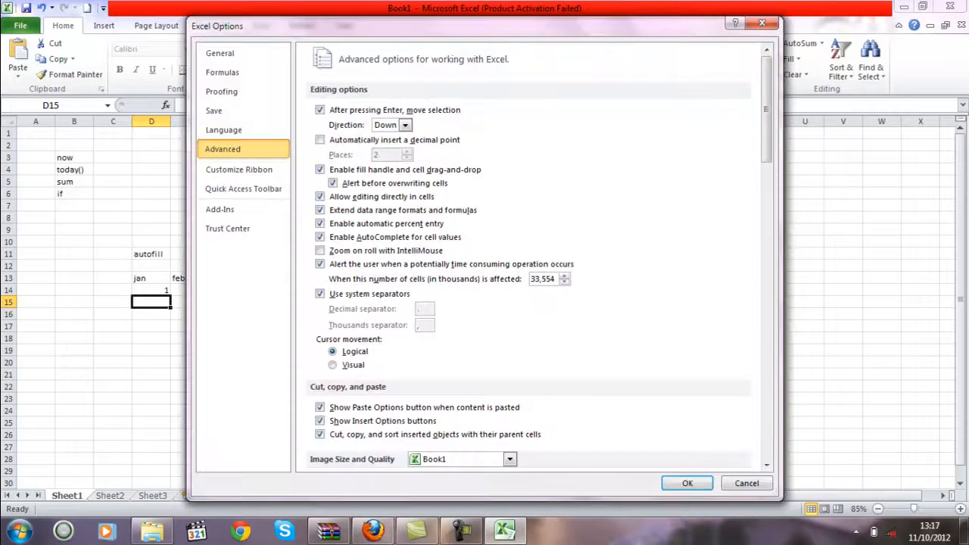
click(686, 483)
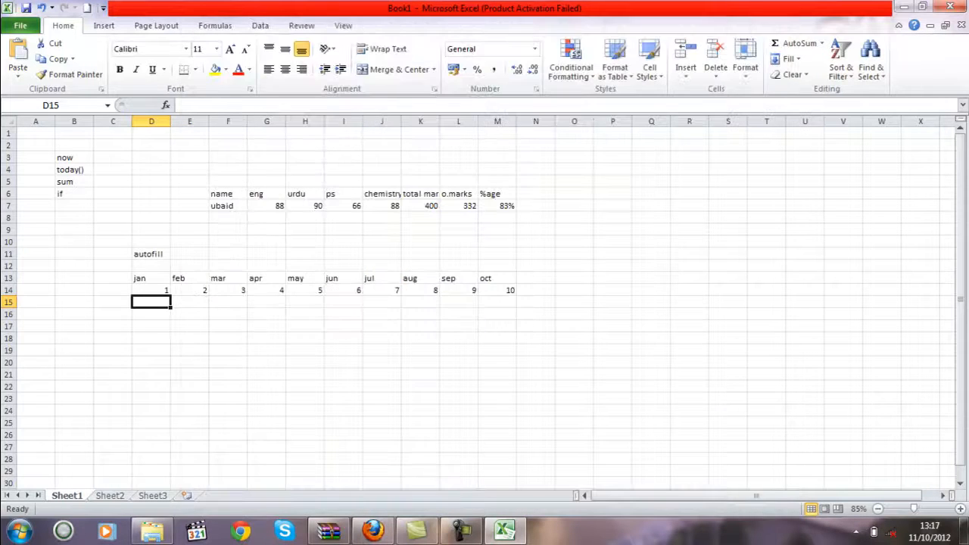
- Enter peshawar in D15 and autofill the custom city list across to I15
text(peshar)
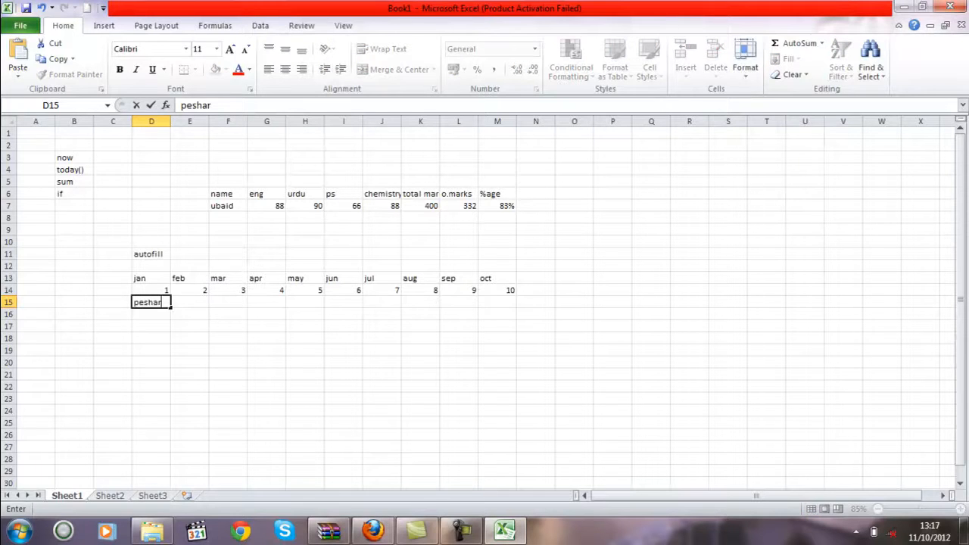
key(BackSpace)
text(war)
drag(173, 303, 333, 304)
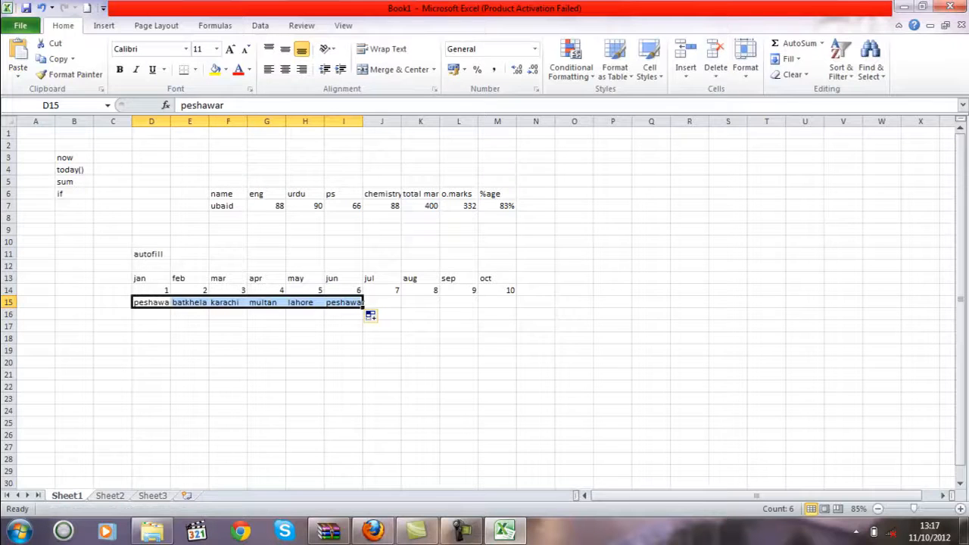
- Enter multan in E16 and autofill the custom city list across to I16
click(189, 315)
text(mu)
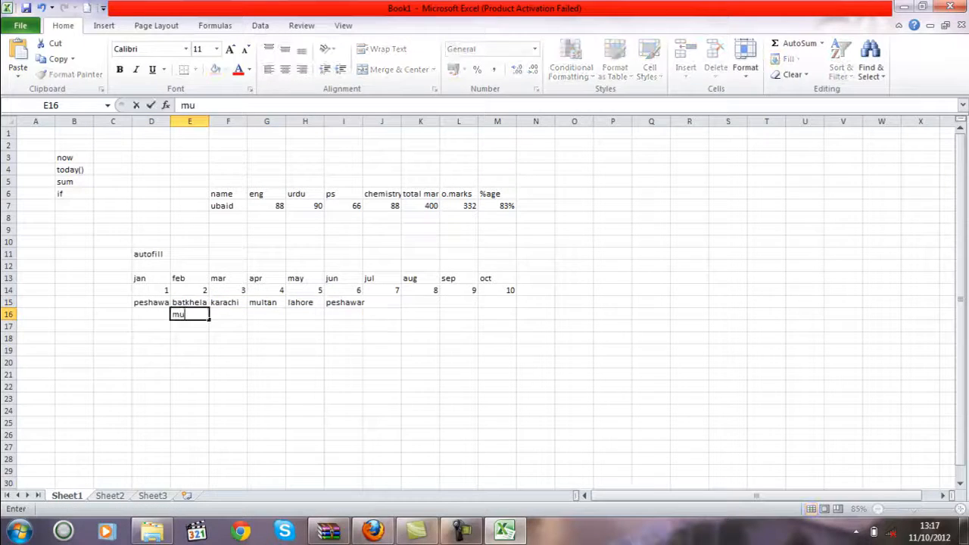
text(ltan)
drag(209, 318, 350, 318)
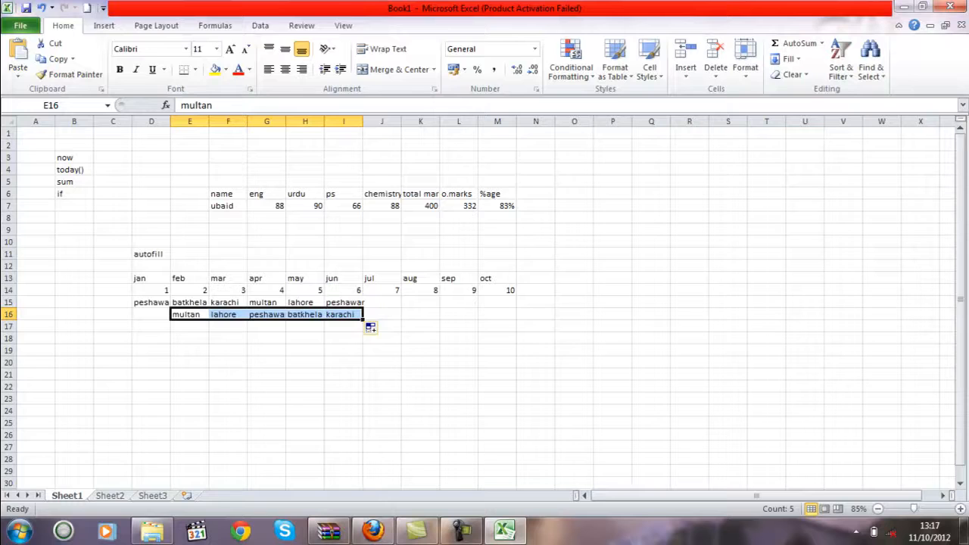
- Delete the contents of the entire Sheet1 and dismiss the Windows color scheme prompt
key(ctrl+a)
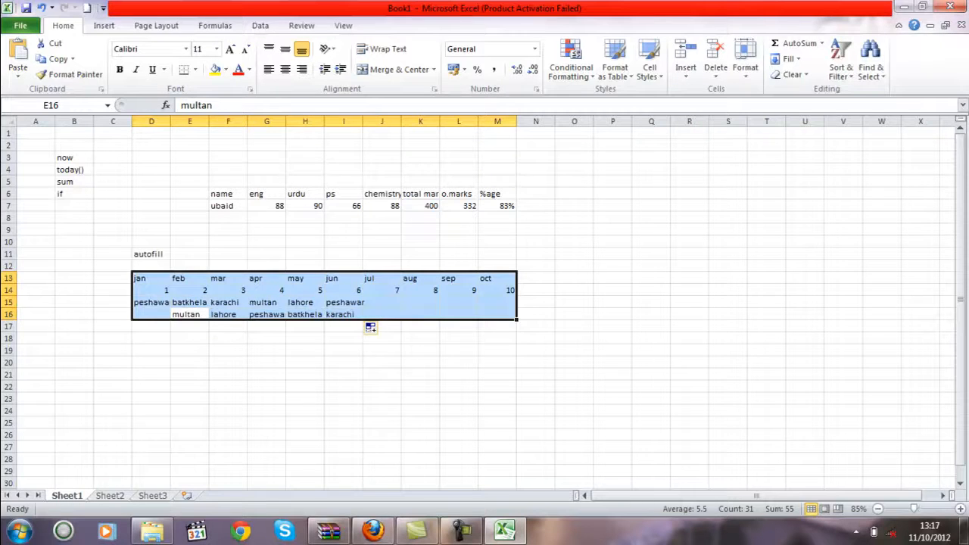
click(113, 218)
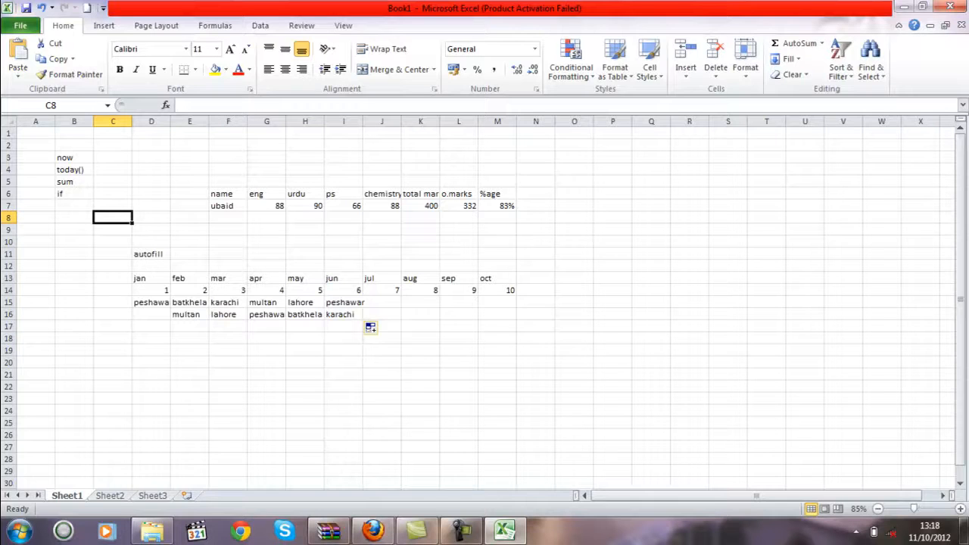
click(7, 123)
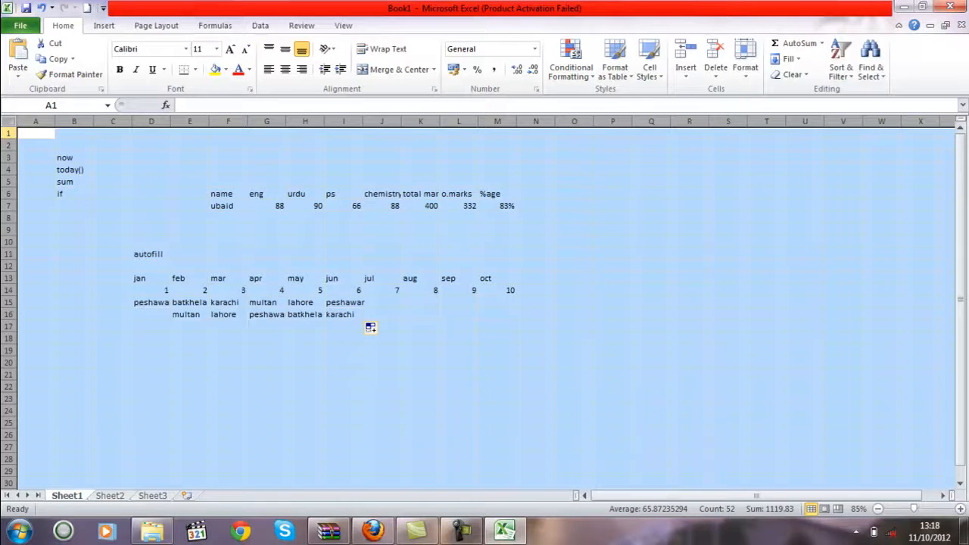
key(Delete)
click(35, 145)
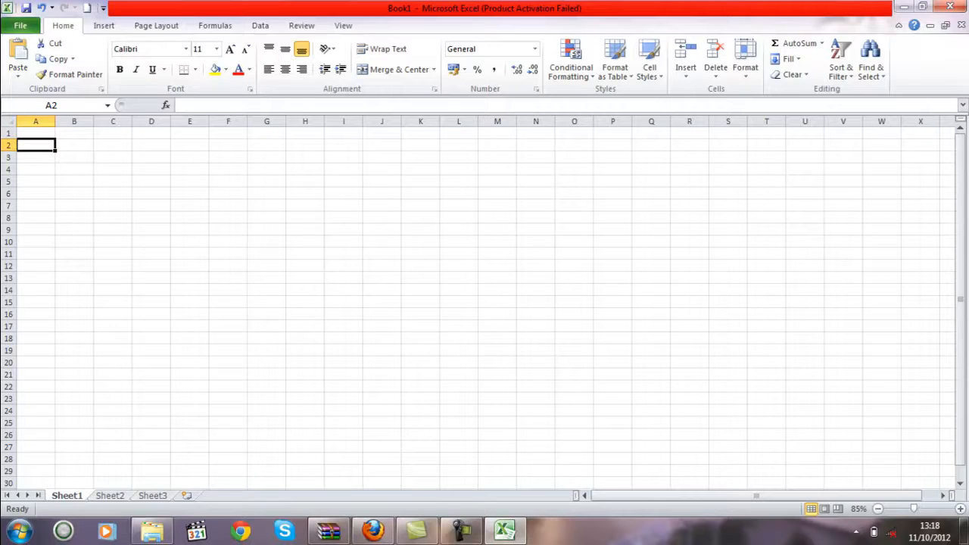
click(54, 59)
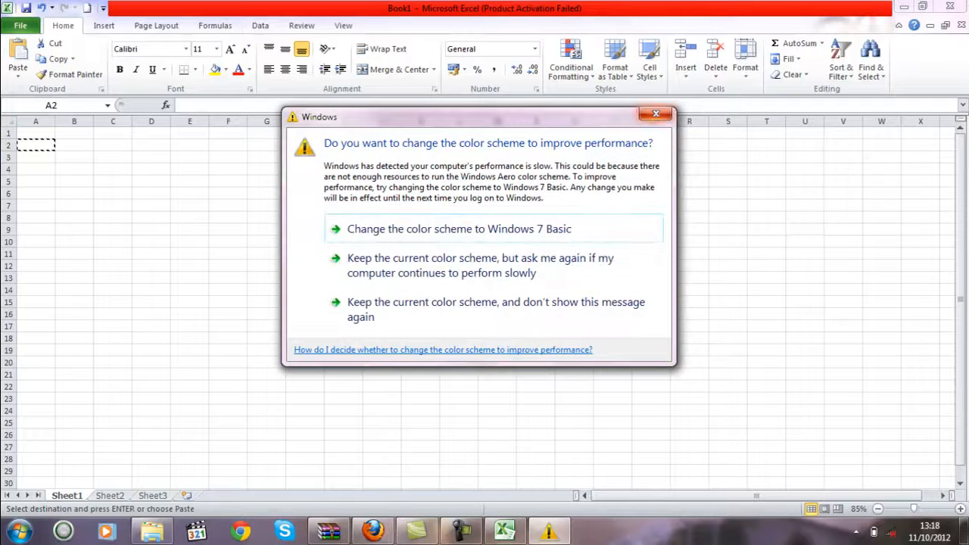
click(655, 116)
- Enter the headings number1 in B7 and number2 in C7
click(74, 205)
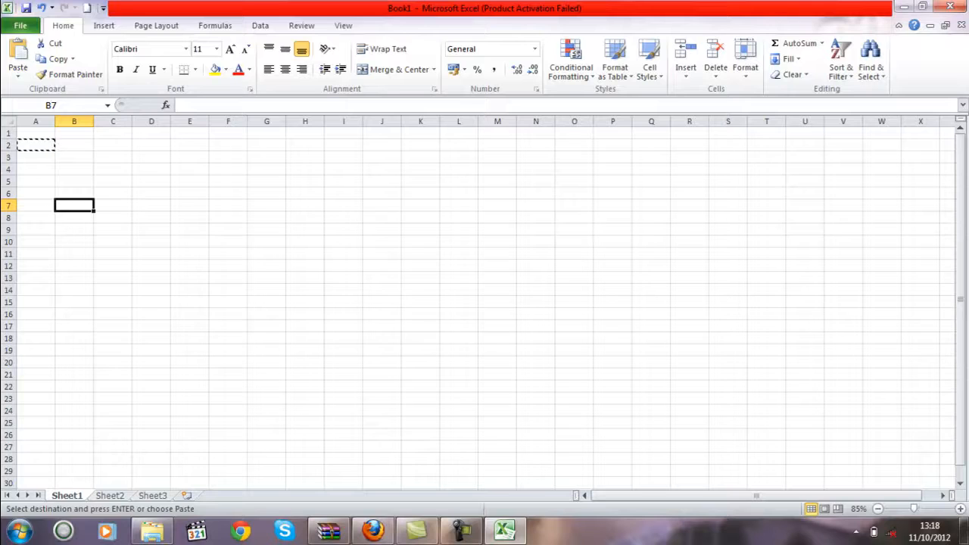
text(numbe)
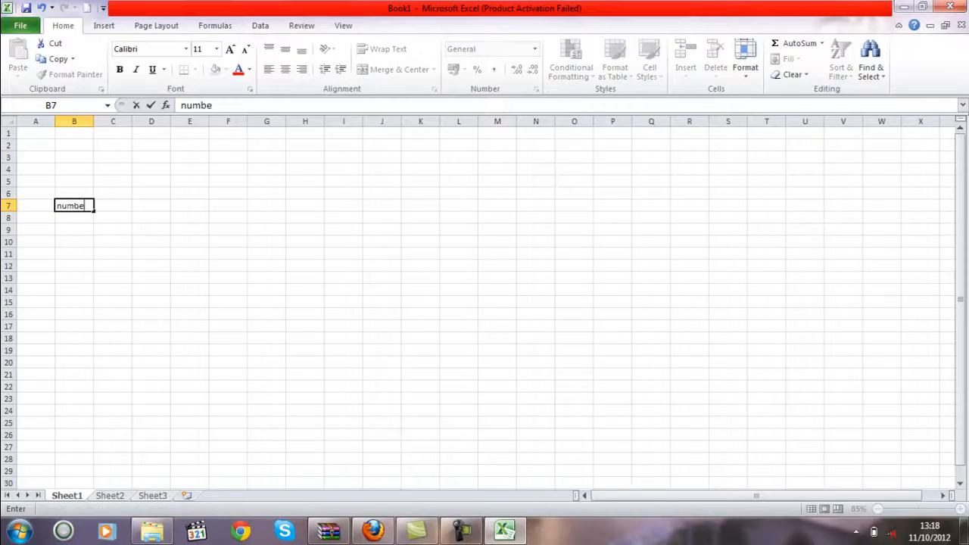
text(rq)
key(BackSpace)
text(1)
key(Tab)
text(numb)
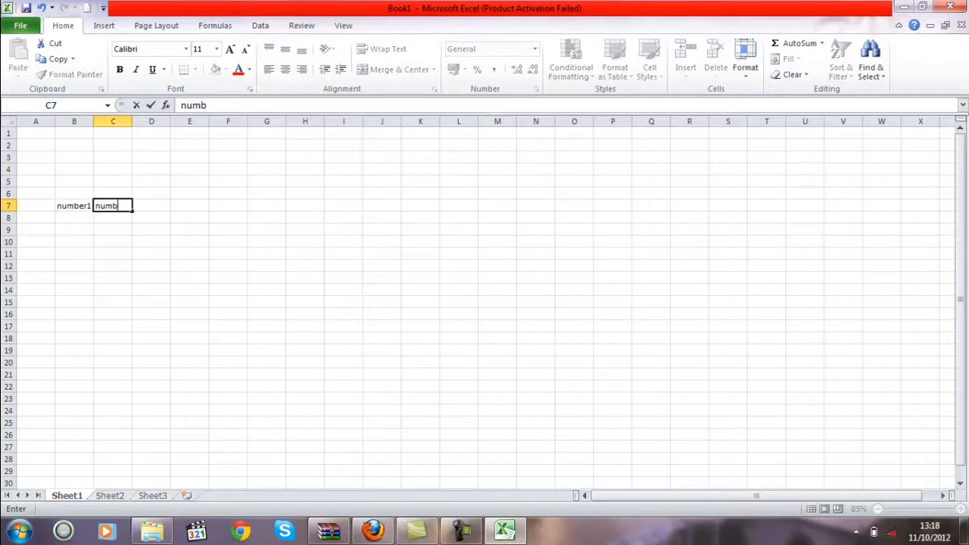
text(er2)
key(Tab)
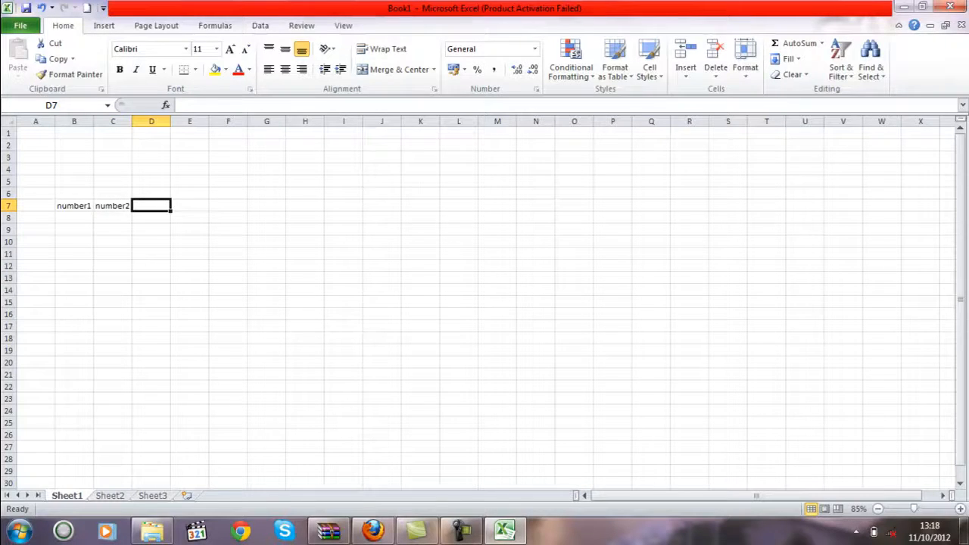
- Enter the heading sum result in D7
text(rs)
key(BackSpace)
text(es)
key(BackSpace)
key(BackSpace)
key(BackSpace)
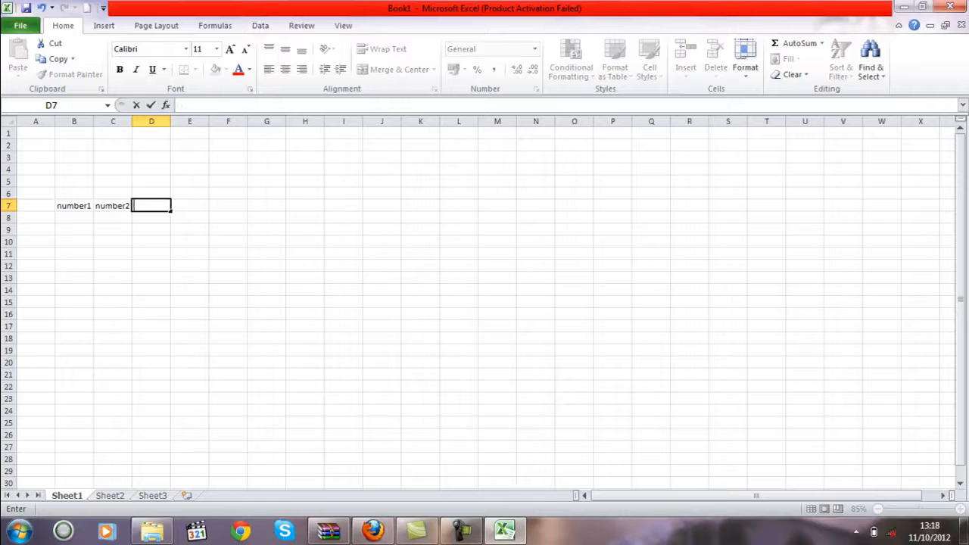
text(sum result)
key(Down)
key(Down)
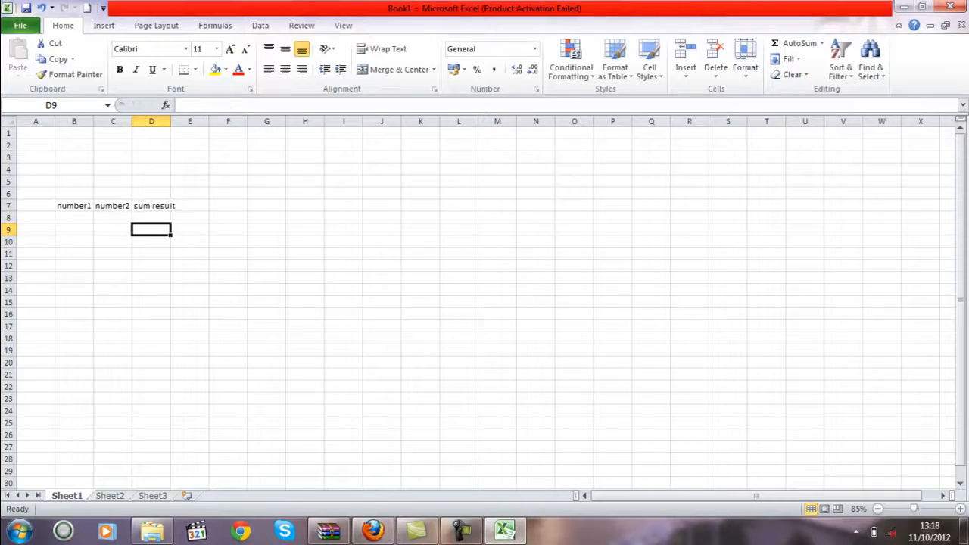
- Enter 12 in B8 under number1 and 14 in C8 under number2
click(74, 218)
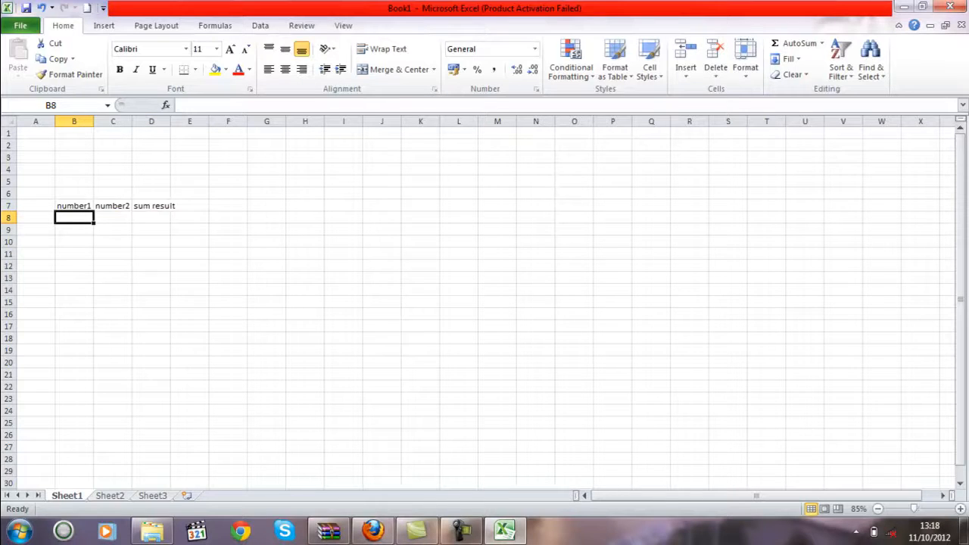
text(12)
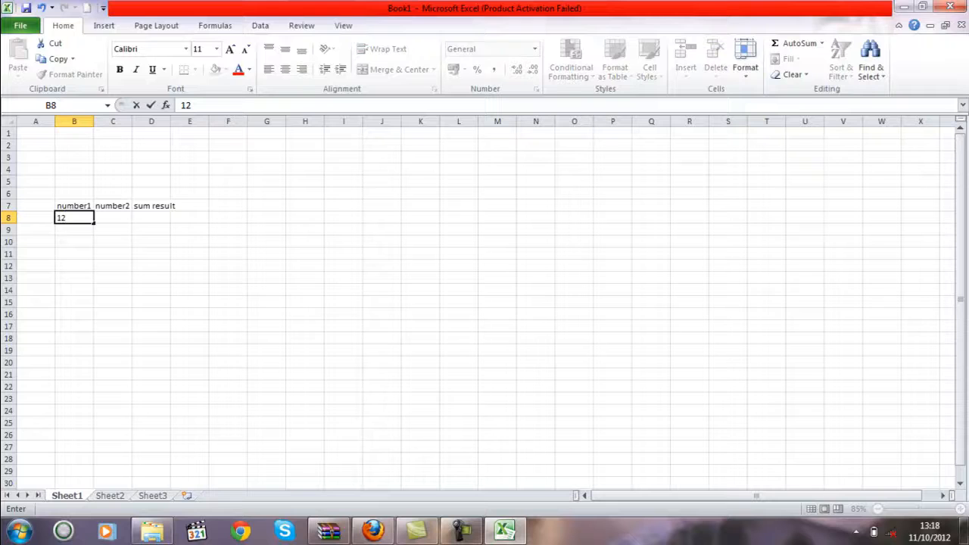
key(Tab)
text(14)
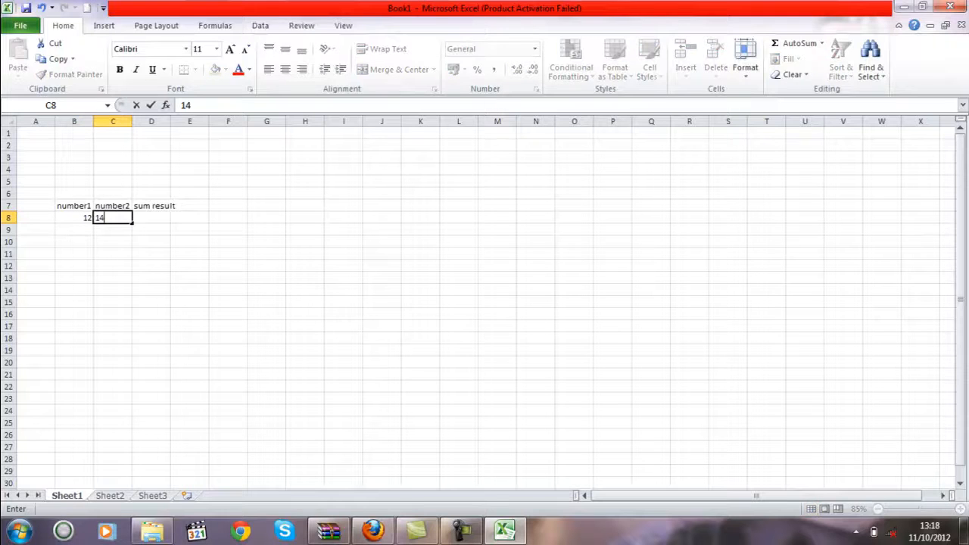
key(Tab)
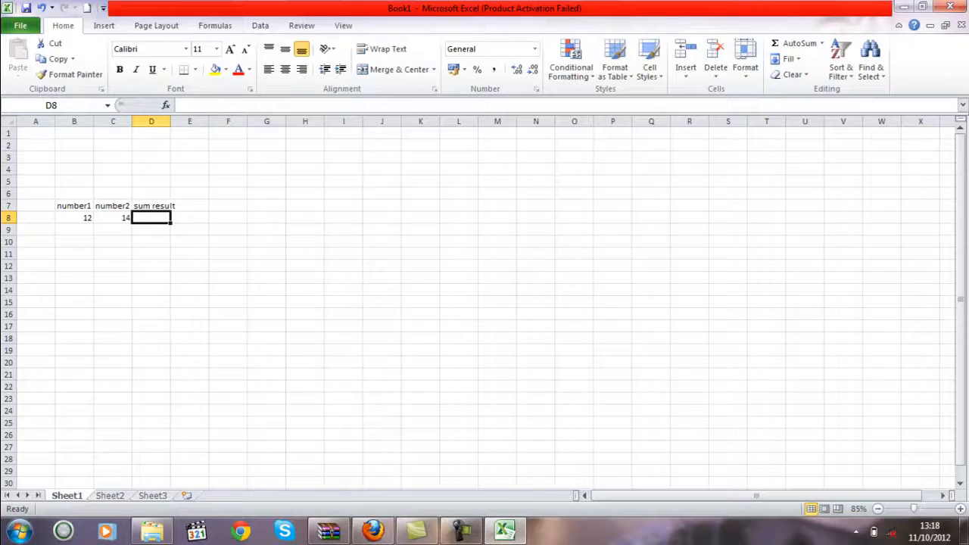
- Enter the formula =B8+C8 in D8 to add the two numbers
text(=)
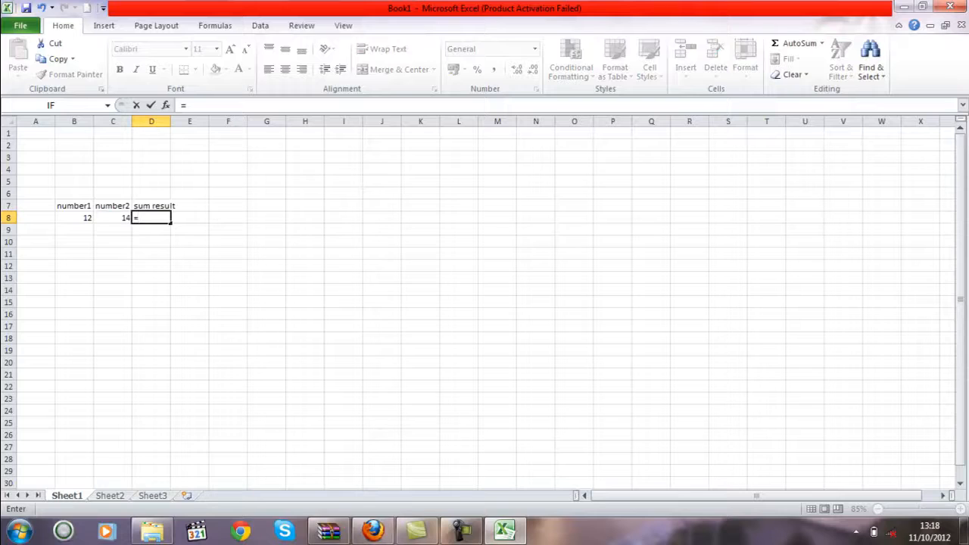
click(75, 217)
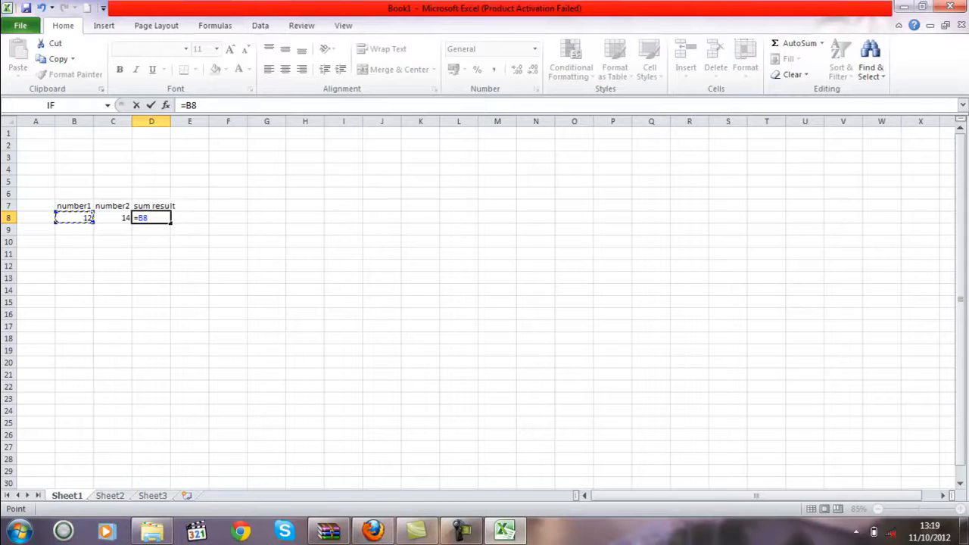
text(+)
click(112, 218)
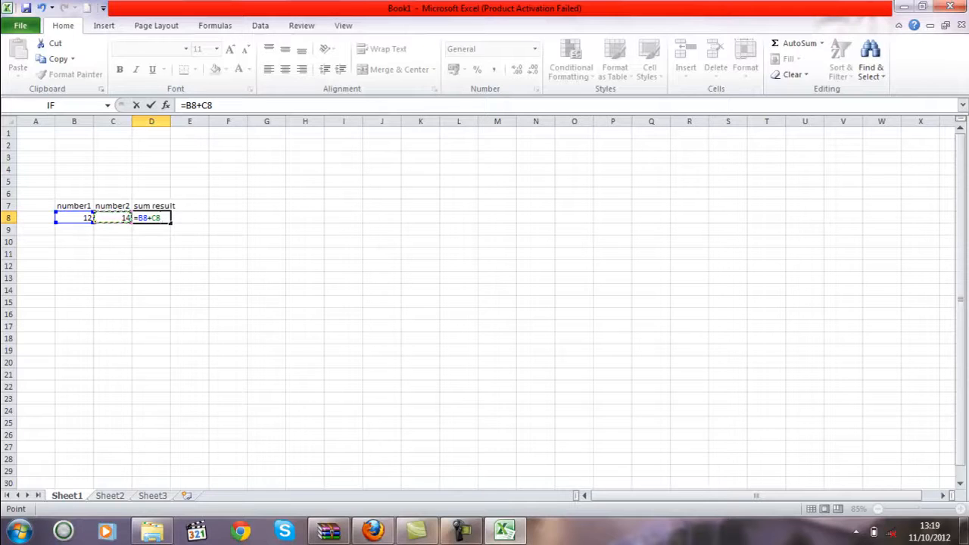
key(Return)
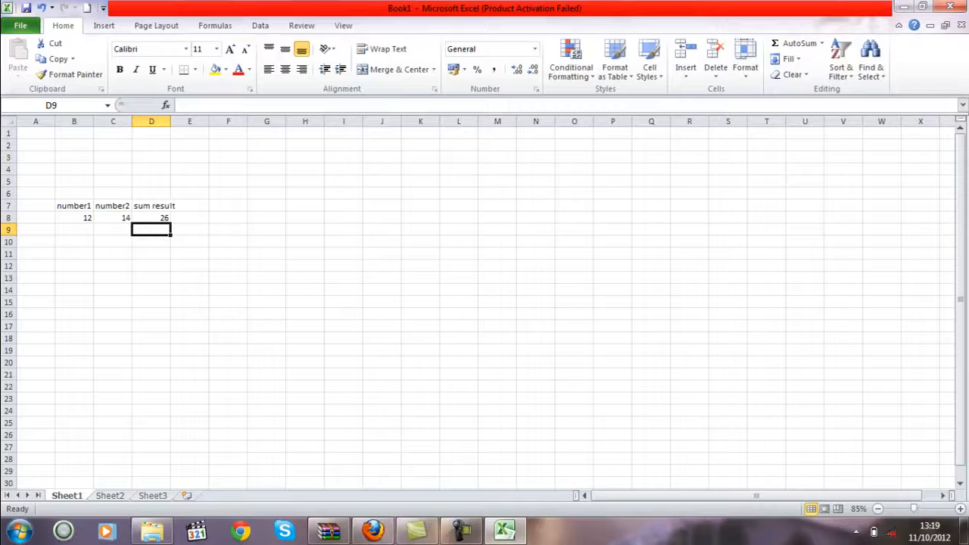
drag(74, 205, 160, 205)
key(ctrl+c)
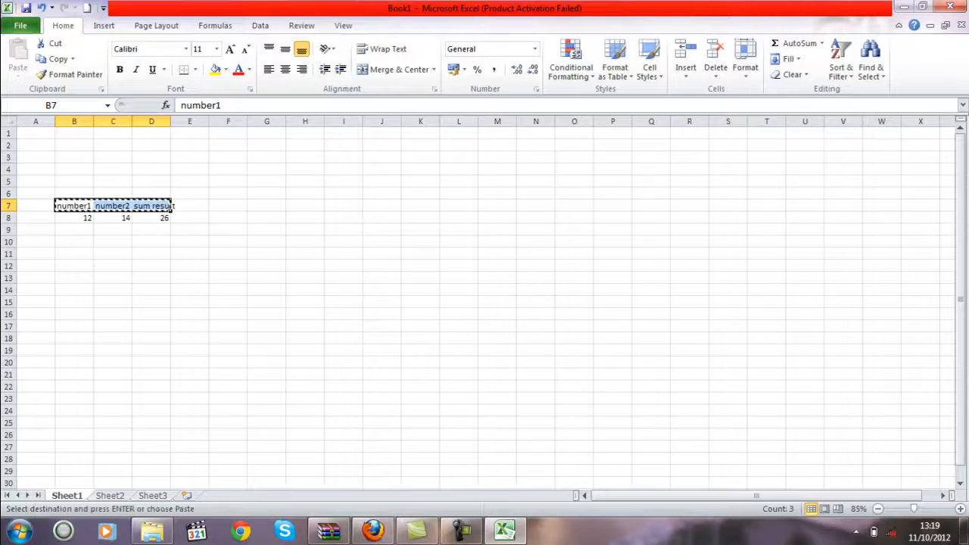
click(305, 206)
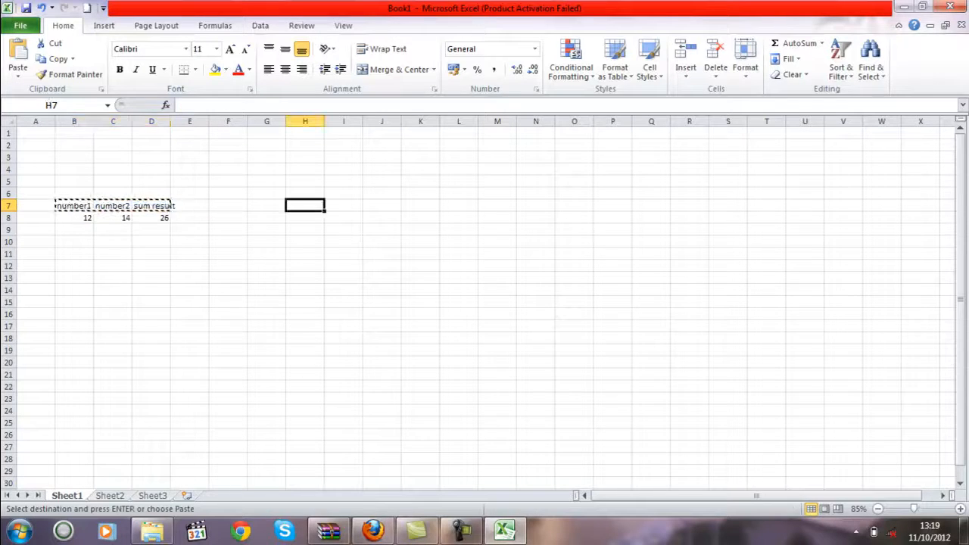
key(ctrl+v)
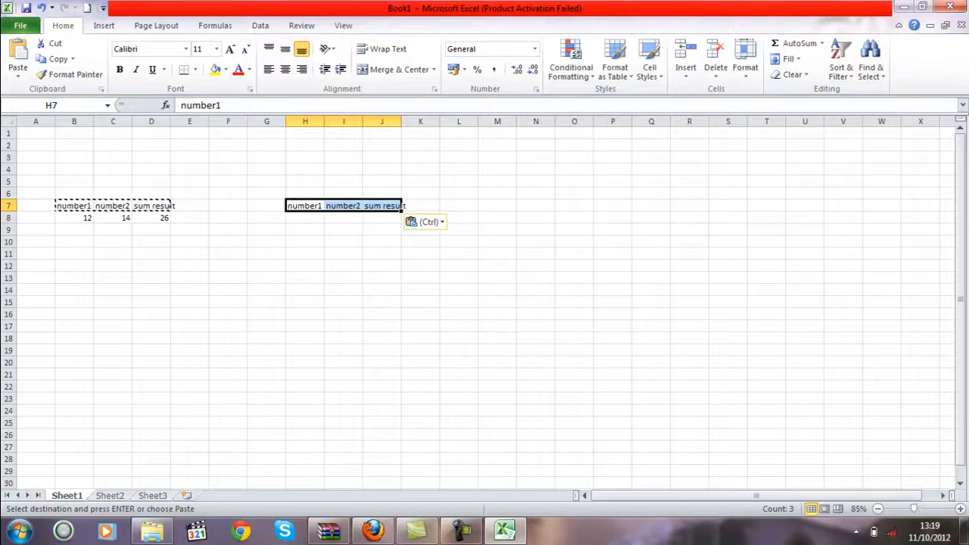
click(74, 218)
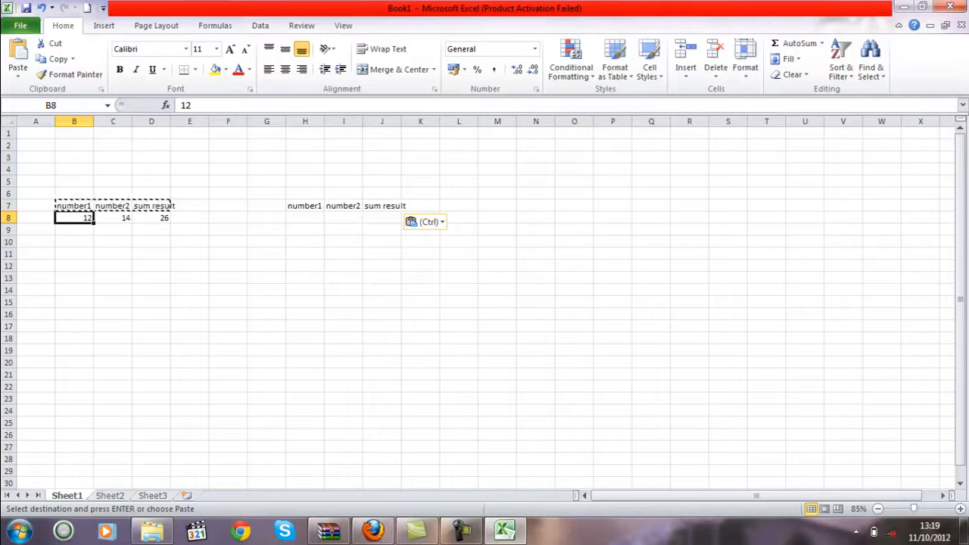
key(ctrl+z)
click(189, 218)
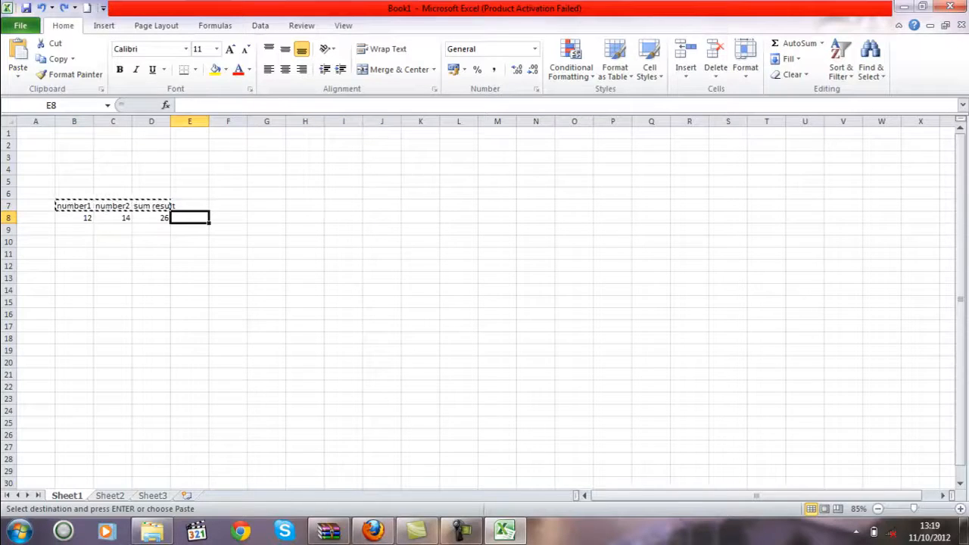
- Copy the table B7:D8, including its headings and formula, to J7
drag(74, 205, 152, 218)
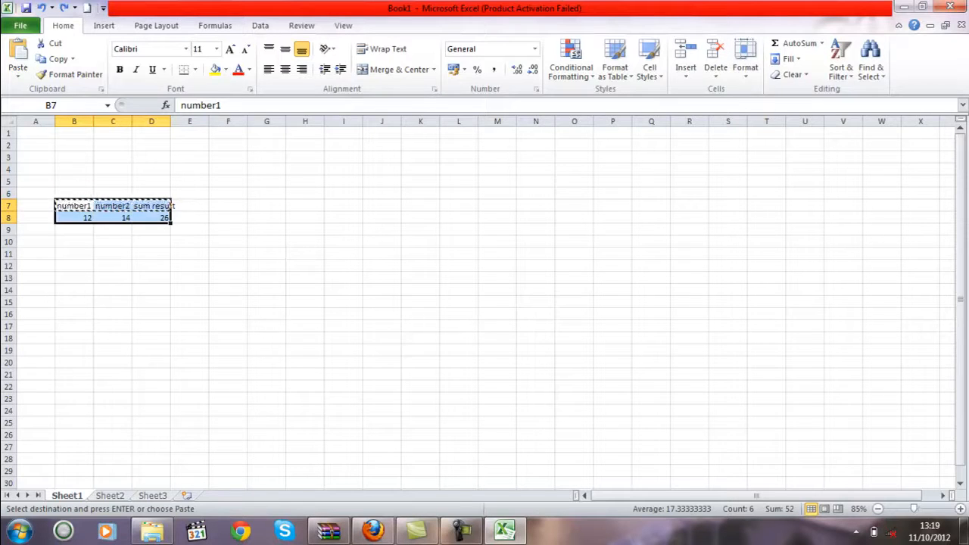
click(382, 206)
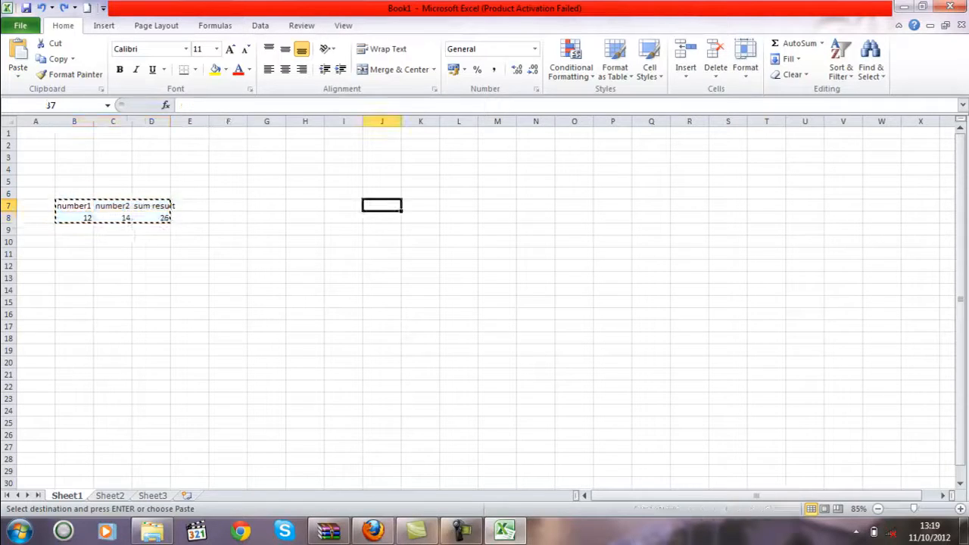
key(ctrl+v)
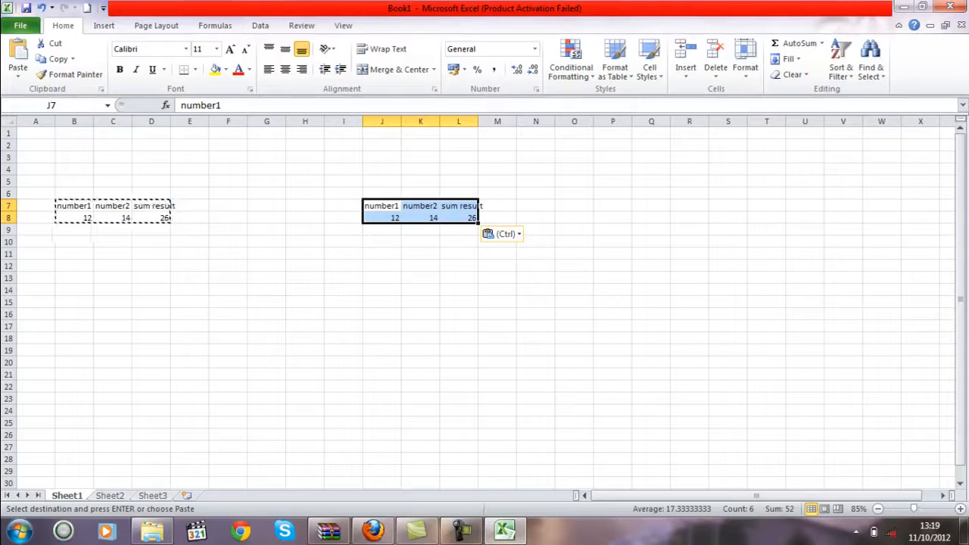
- Enter 12 in B9 and 55 in C9, and fill the sum formula from D8 down to D9
click(74, 230)
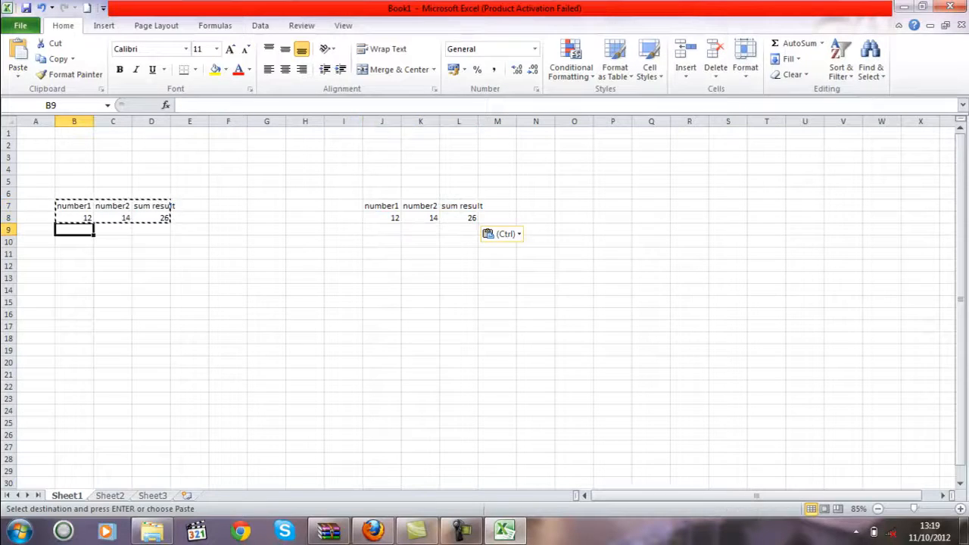
text(12)
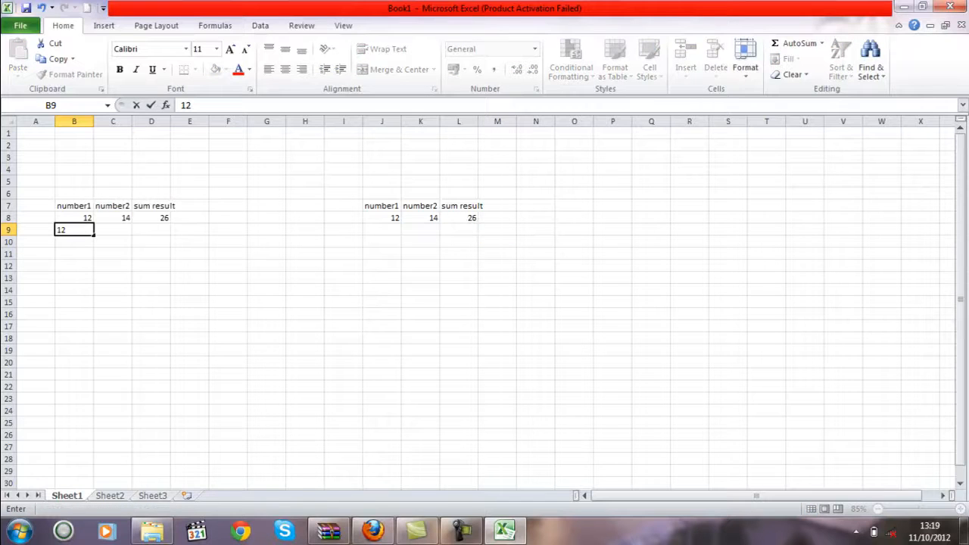
key(Tab)
text(55)
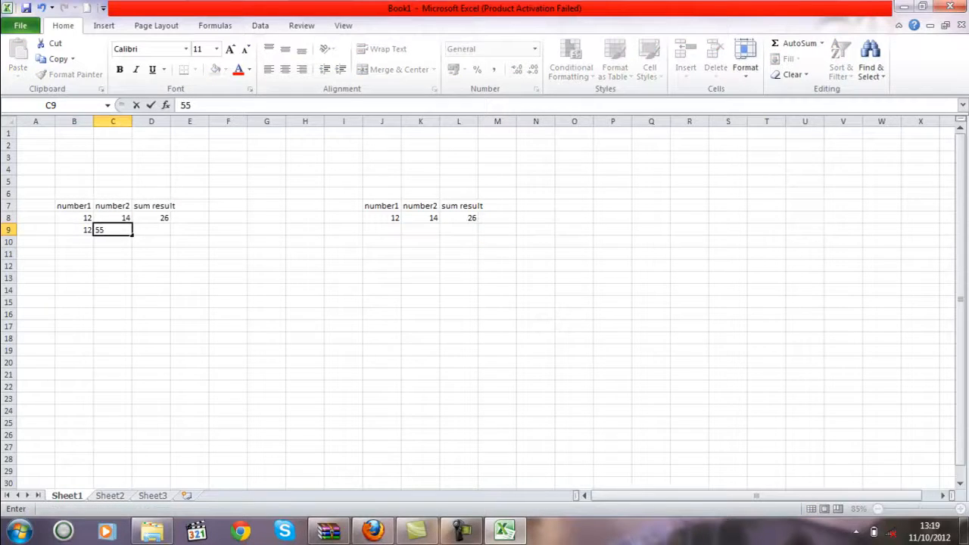
click(152, 218)
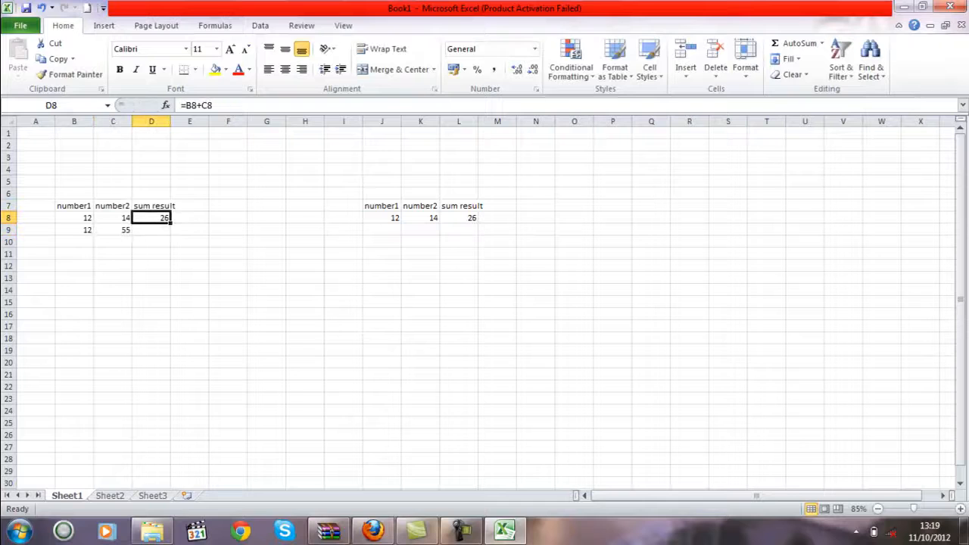
drag(170, 222, 168, 232)
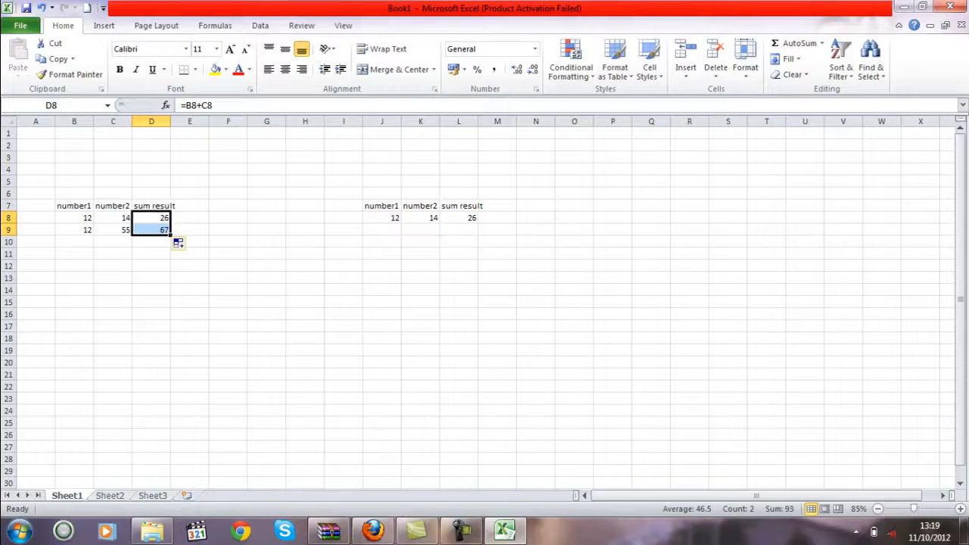
- Enter 55 in J9 and 12 in K9, and fill the sum formula from L8 down to L9
click(382, 230)
text(55)
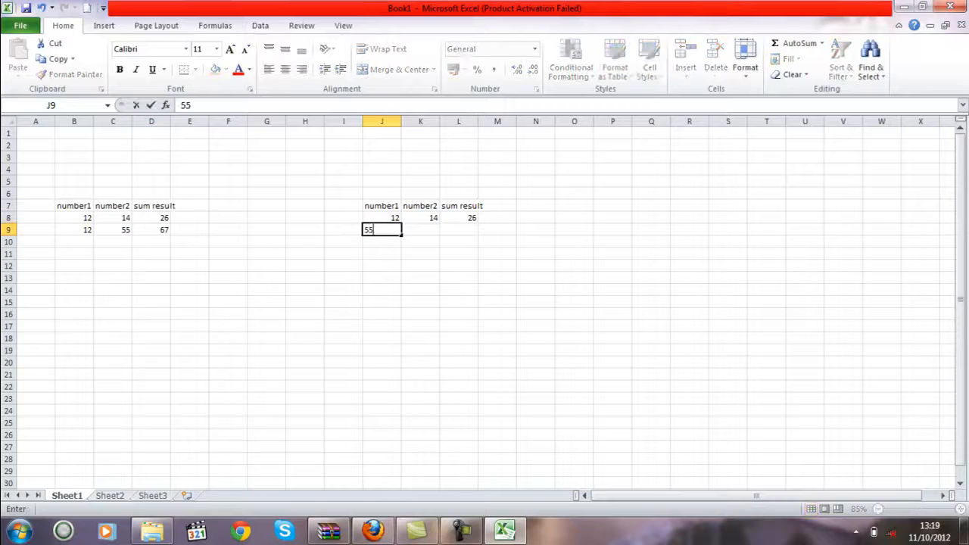
key(Tab)
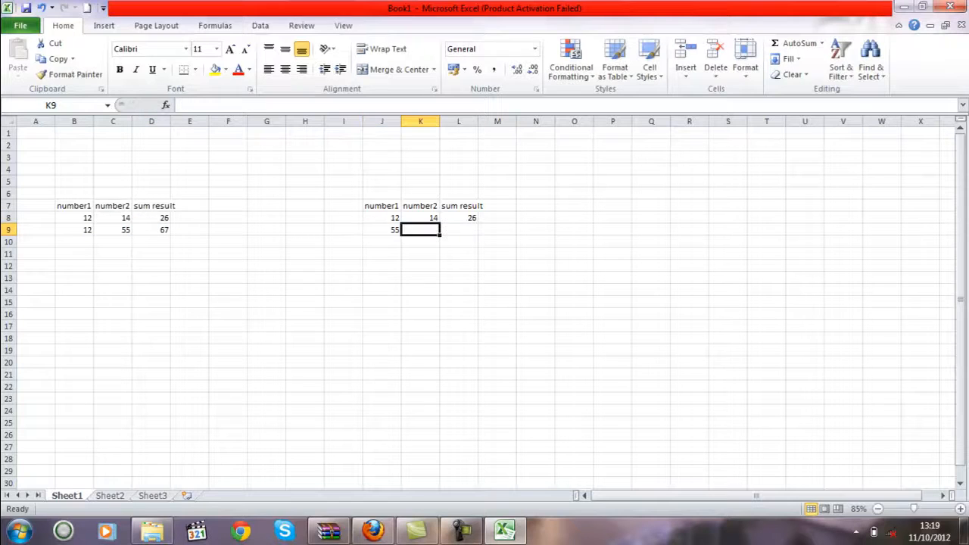
text(12)
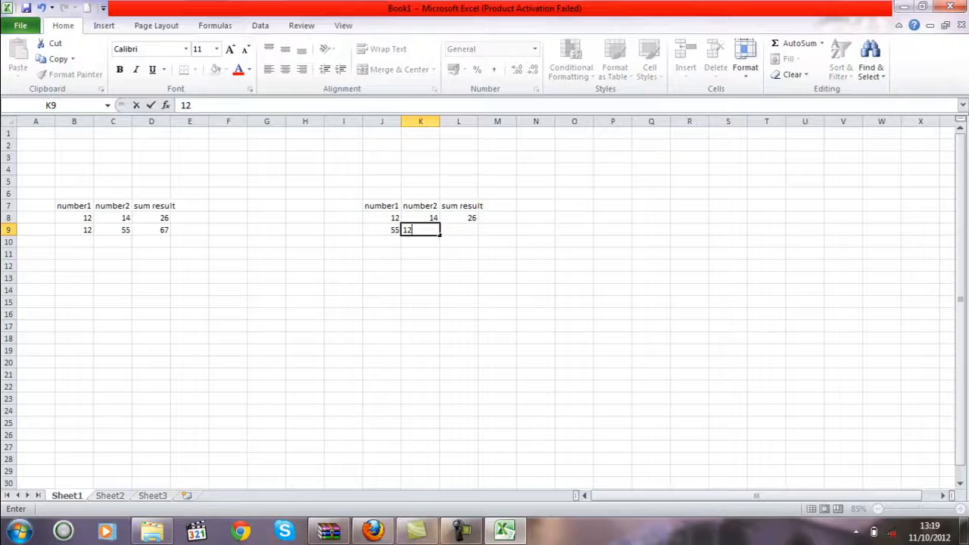
click(459, 218)
drag(477, 222, 478, 234)
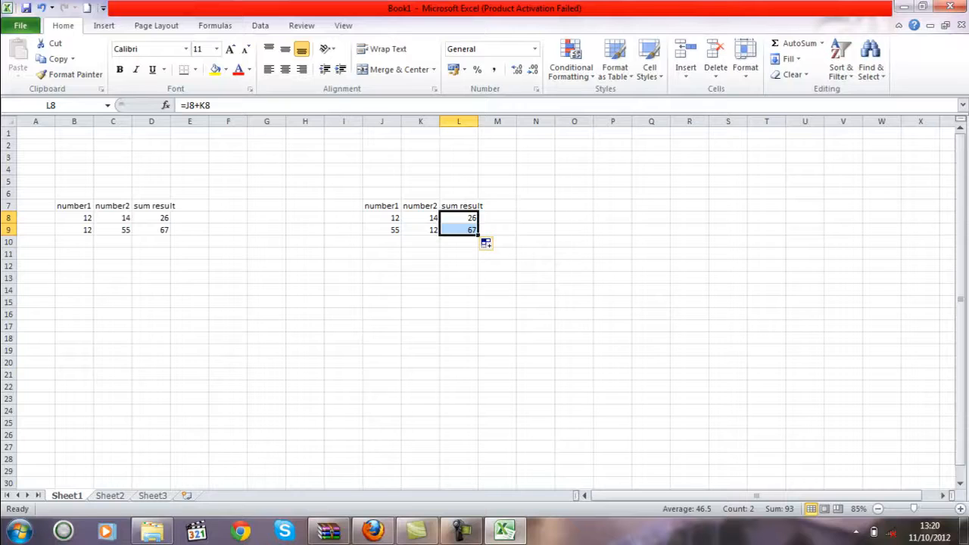
- Show the formulas instead of results on the sheet and dismiss the Windows color scheme prompt
key(ctrl+grave)
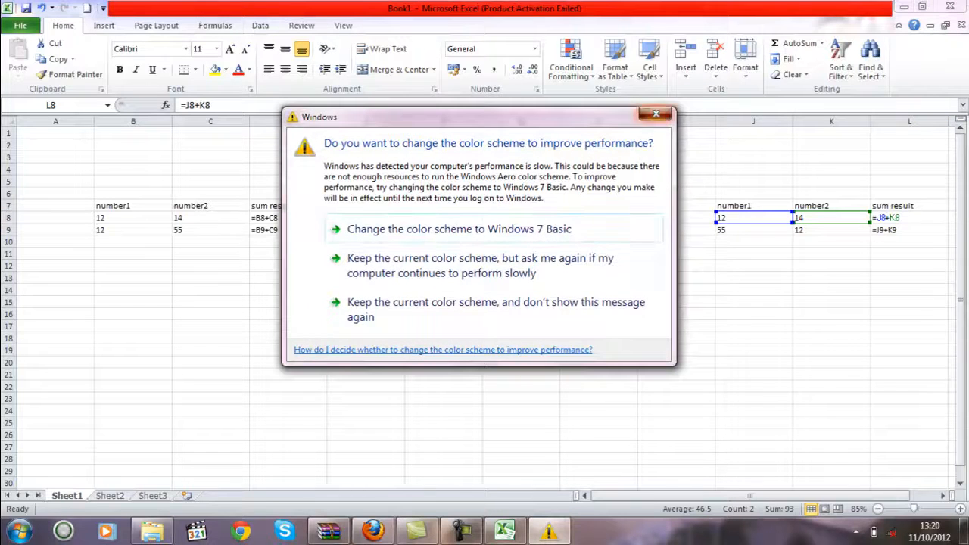
click(656, 113)
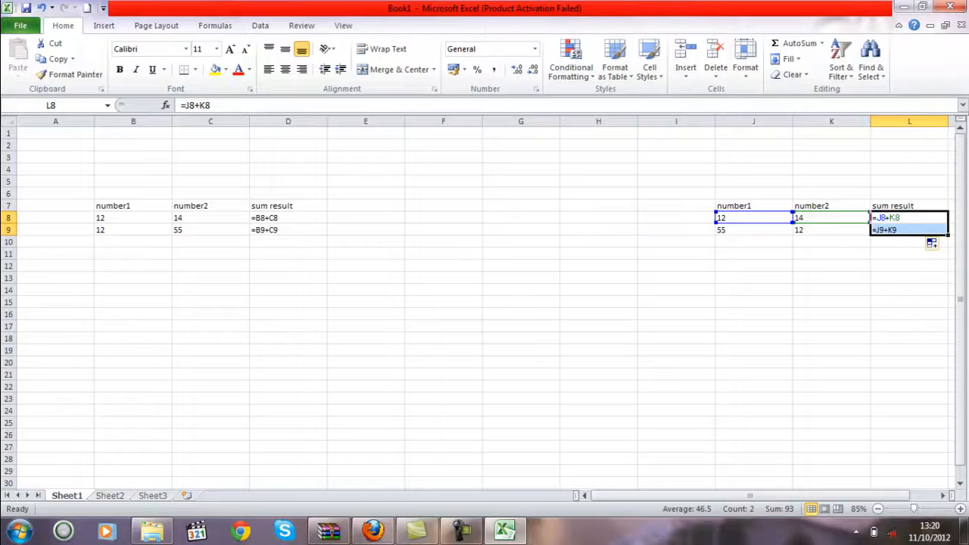
click(520, 194)
- Copy the range B7:D10 and view the available paste options for cell B17
drag(288, 242, 132, 206)
key(ctrl+c)
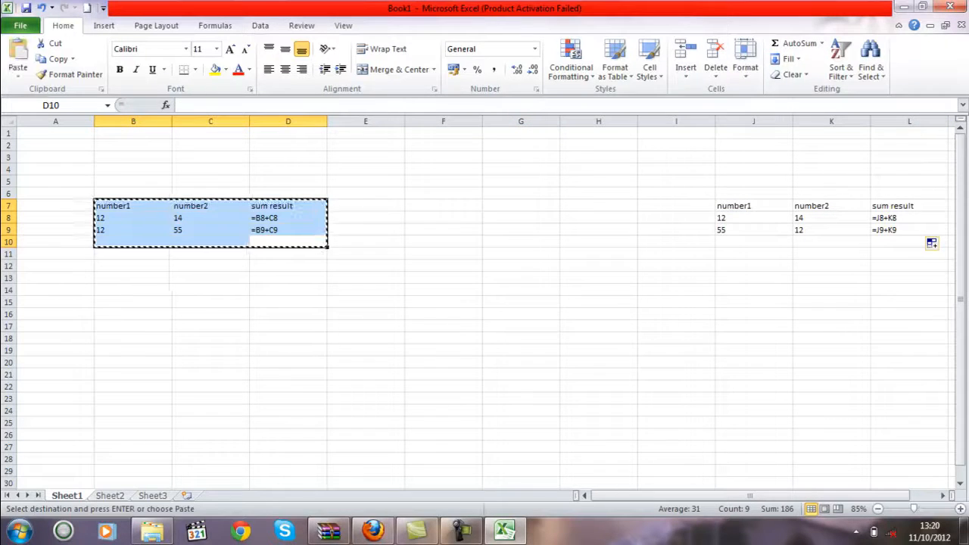
click(134, 326)
click(18, 75)
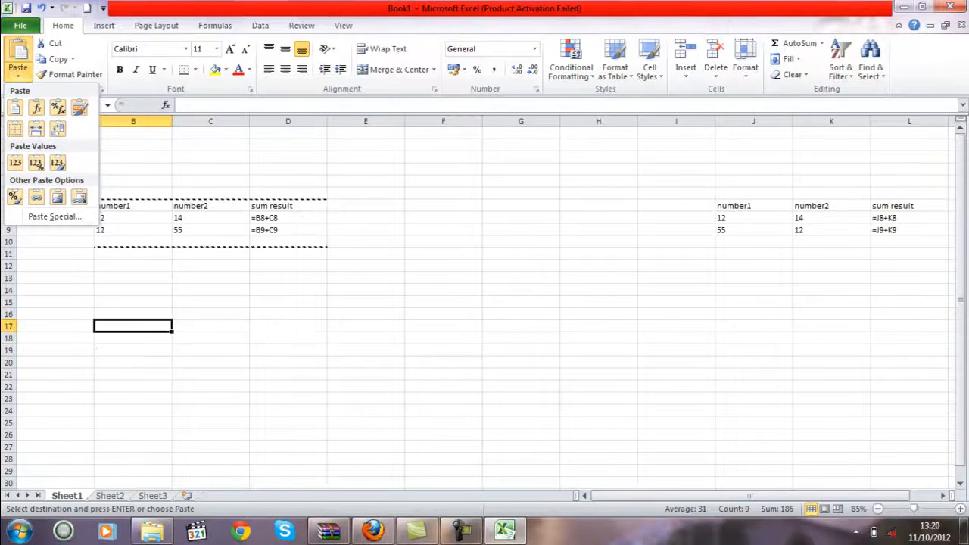
key(Escape)
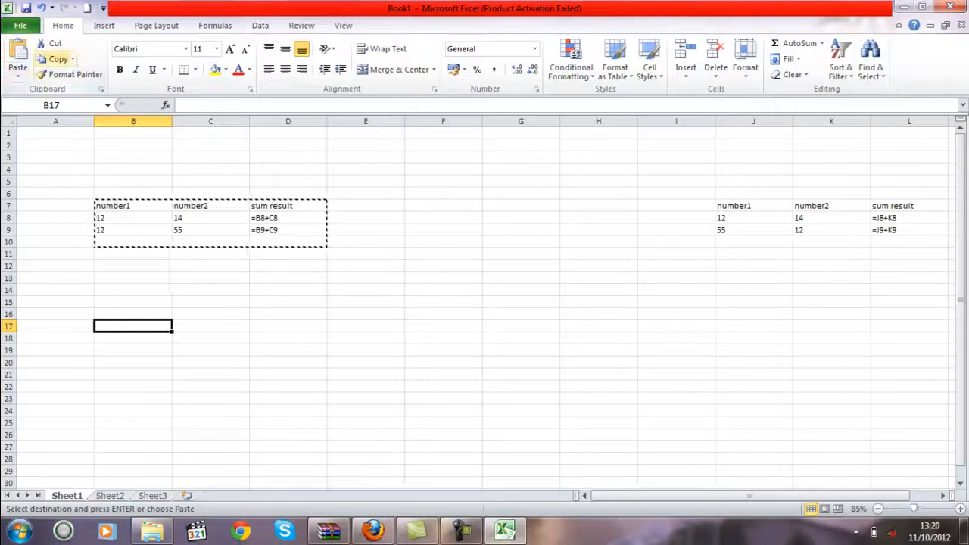
click(57, 59)
click(287, 278)
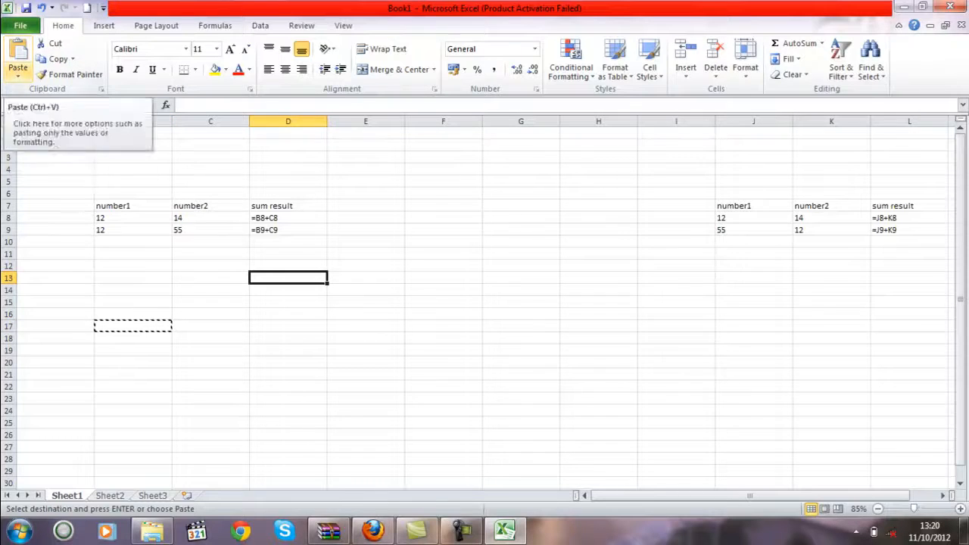
click(18, 72)
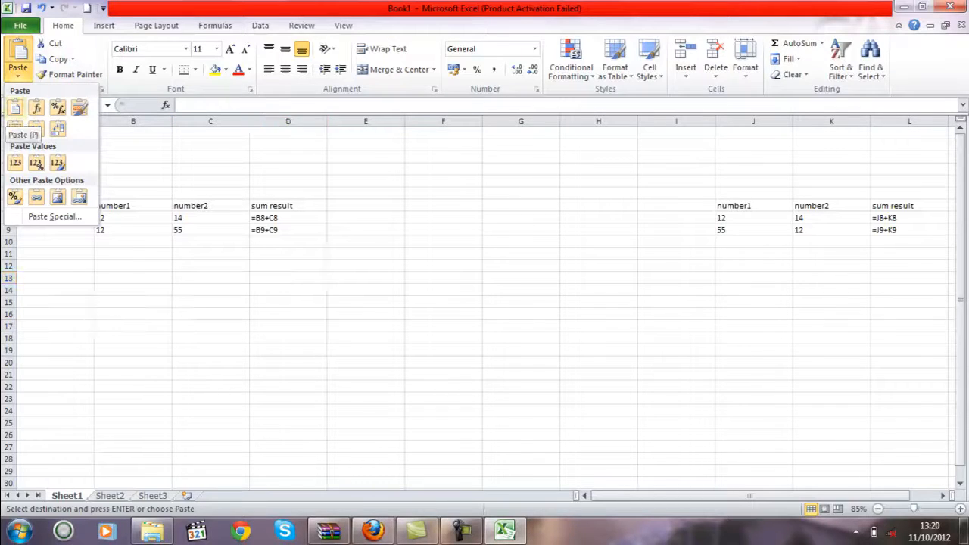
click(15, 108)
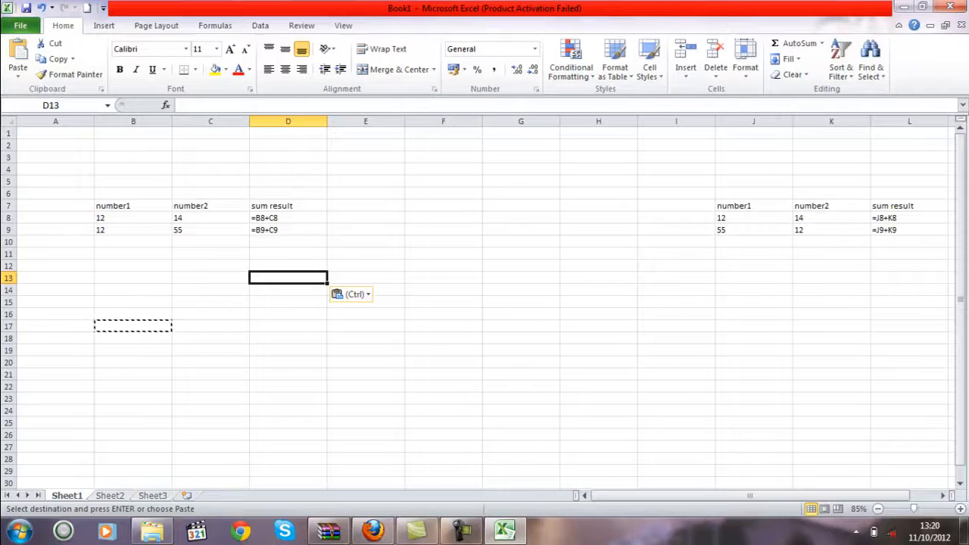
- Copy the table B7:D9 to F17 with the normal paste option and check the sum formulas in H18 and H19
click(287, 242)
drag(288, 230, 133, 206)
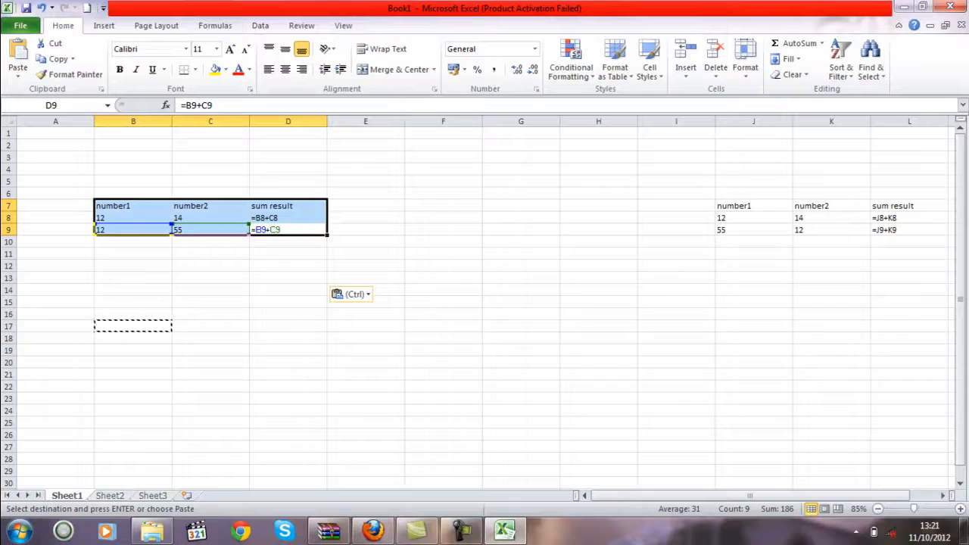
key(ctrl+c)
click(443, 326)
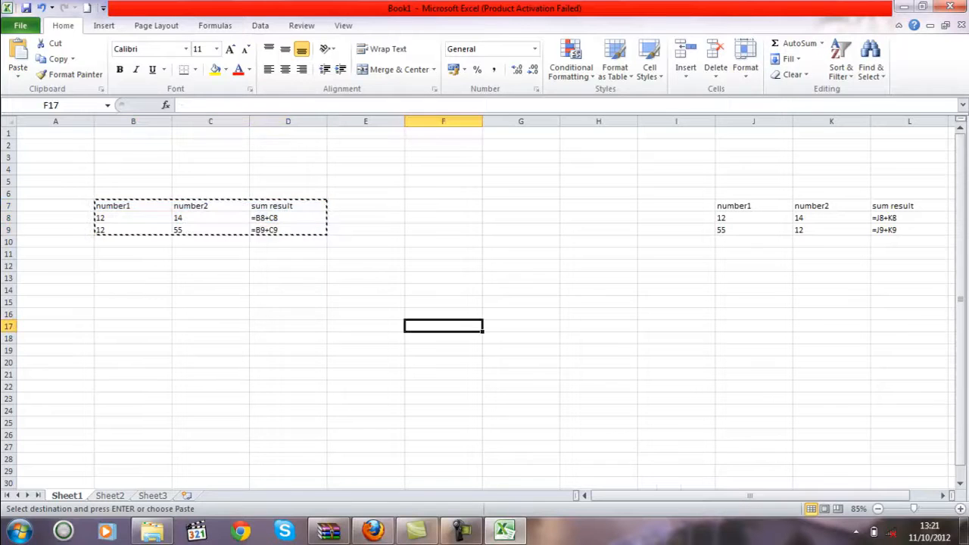
click(18, 76)
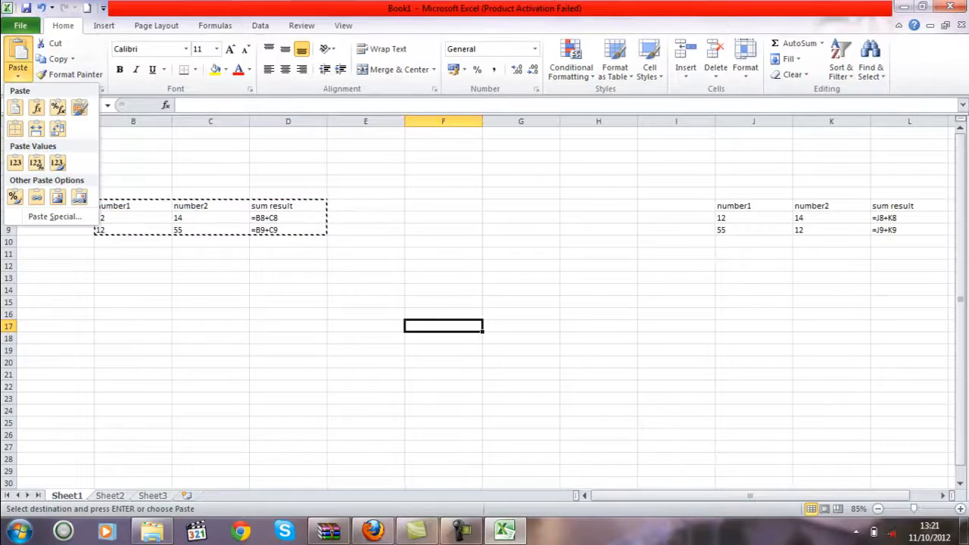
click(15, 107)
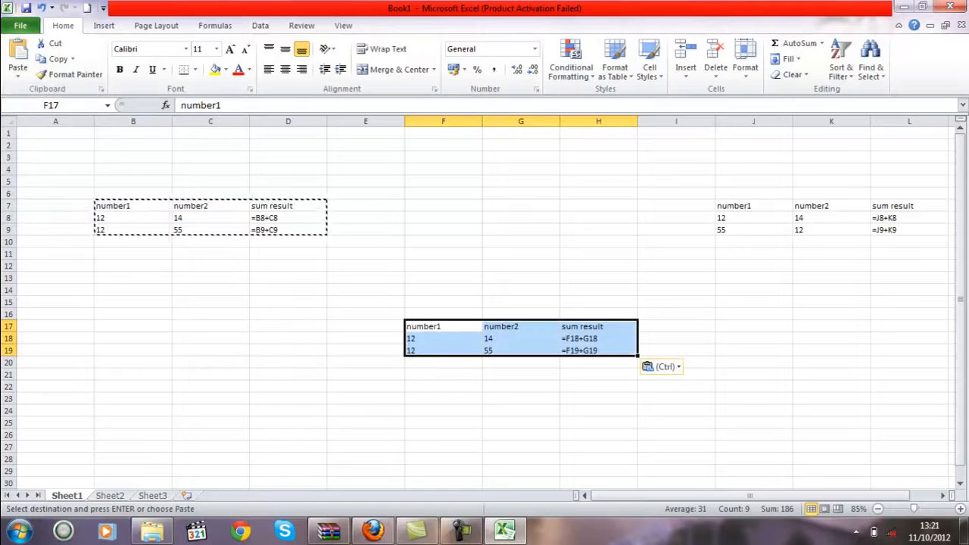
click(520, 350)
click(598, 350)
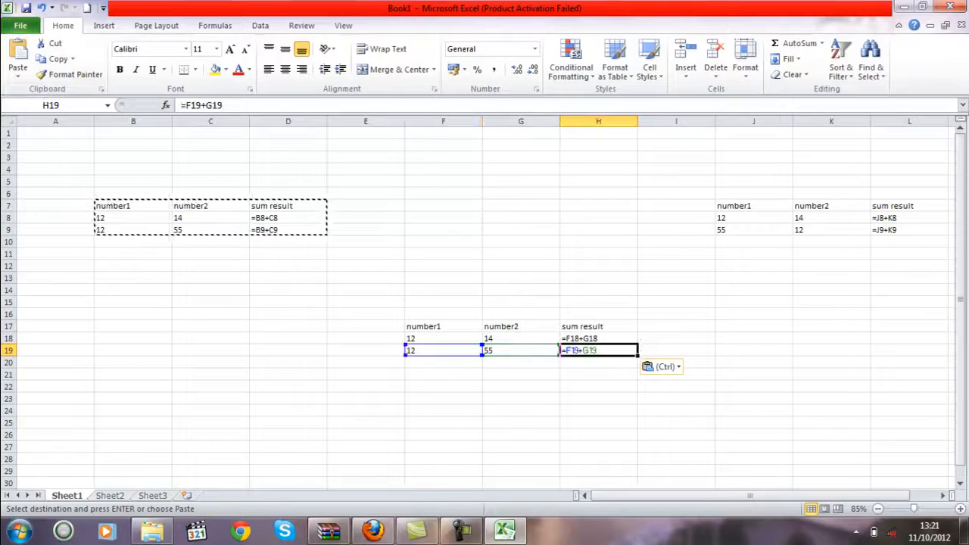
key(Up)
key(Down)
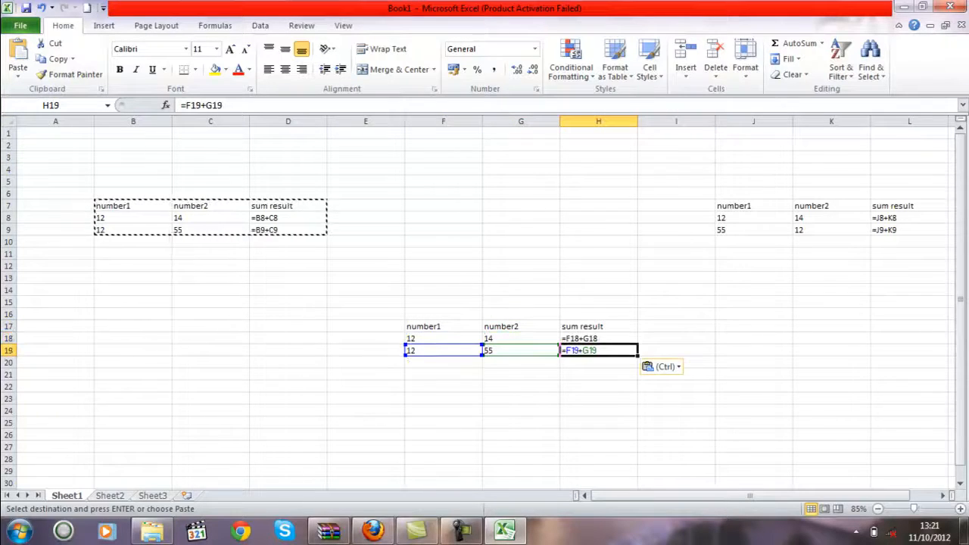
key(Up)
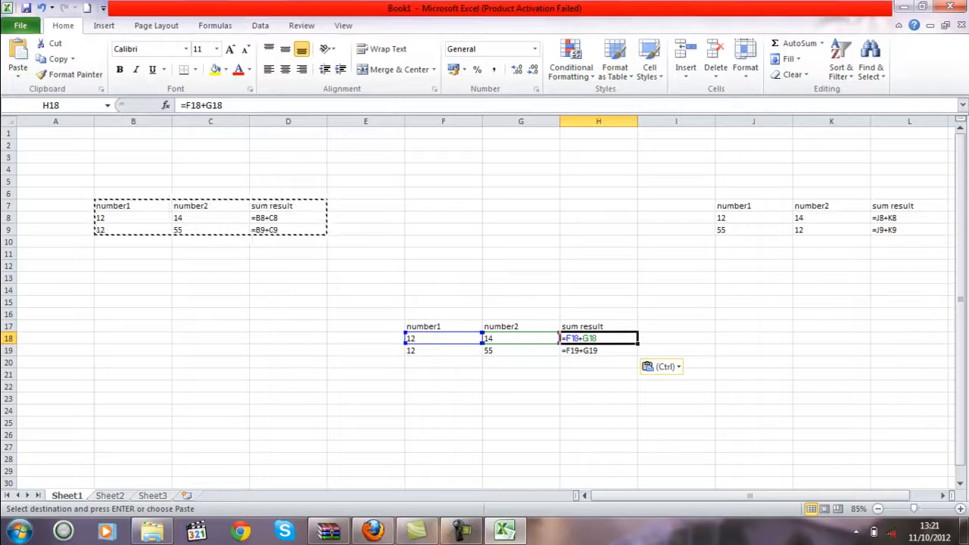
- Switch the sheet back to showing results and fill the sum formula from H19 down to H20
key(ctrl+grave)
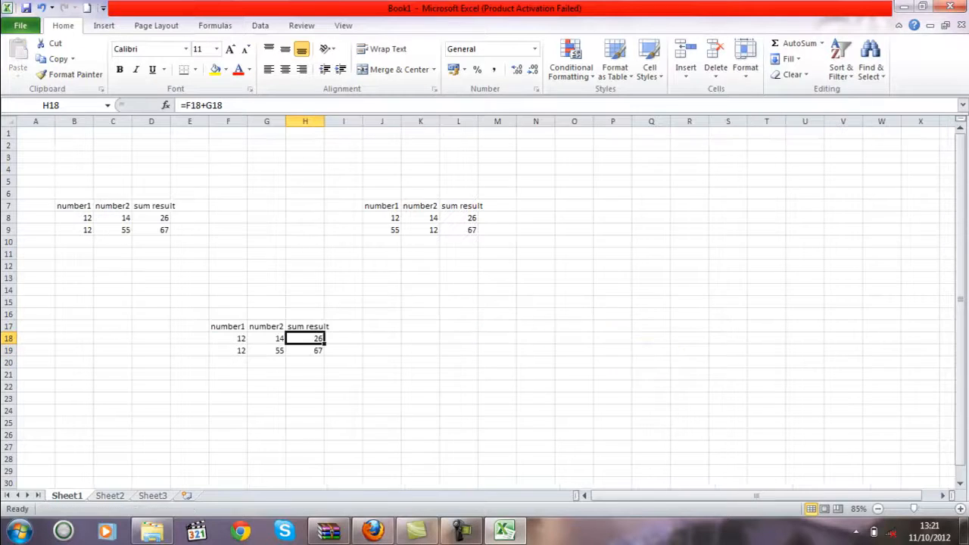
key(Down)
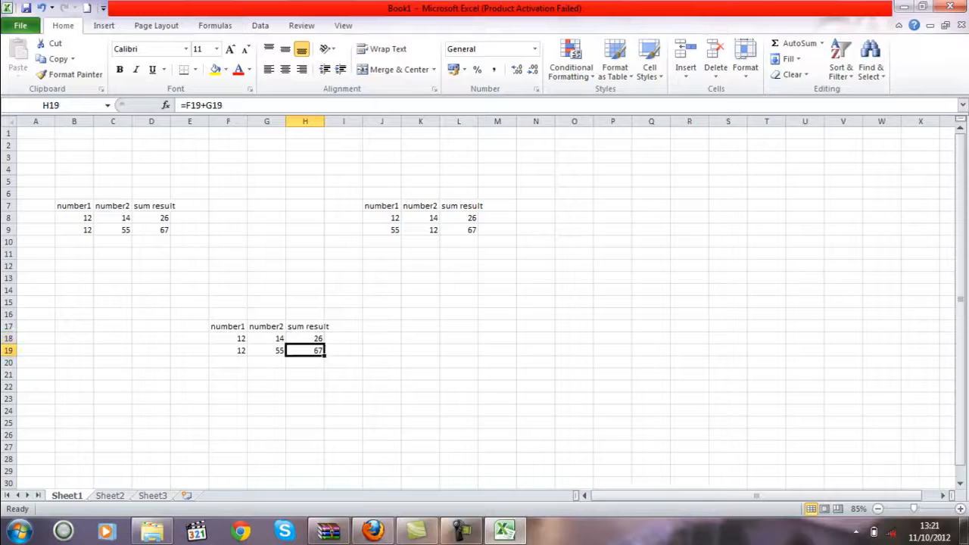
drag(325, 355, 325, 368)
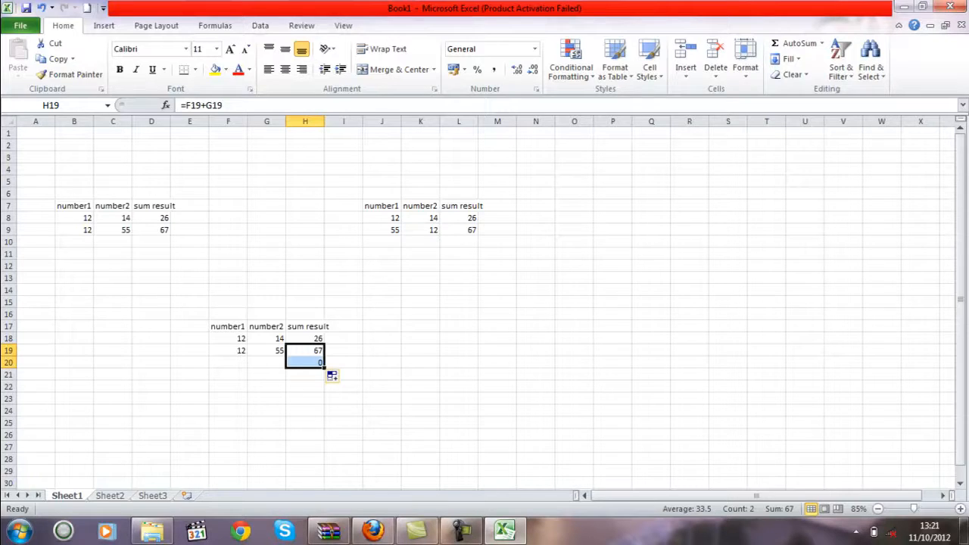
- Show the Office Clipboard, copy the range B7:D10 and paste the collected item at C18
click(227, 278)
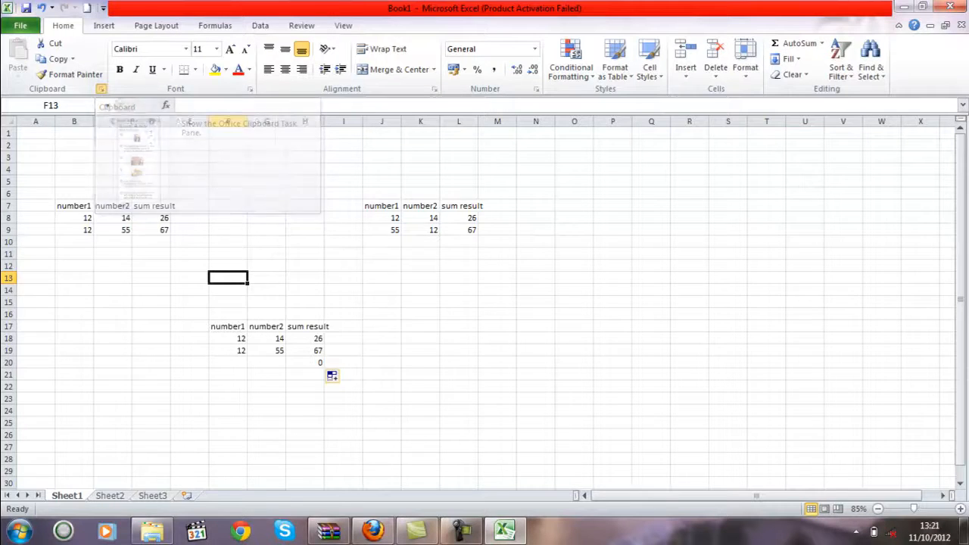
click(101, 88)
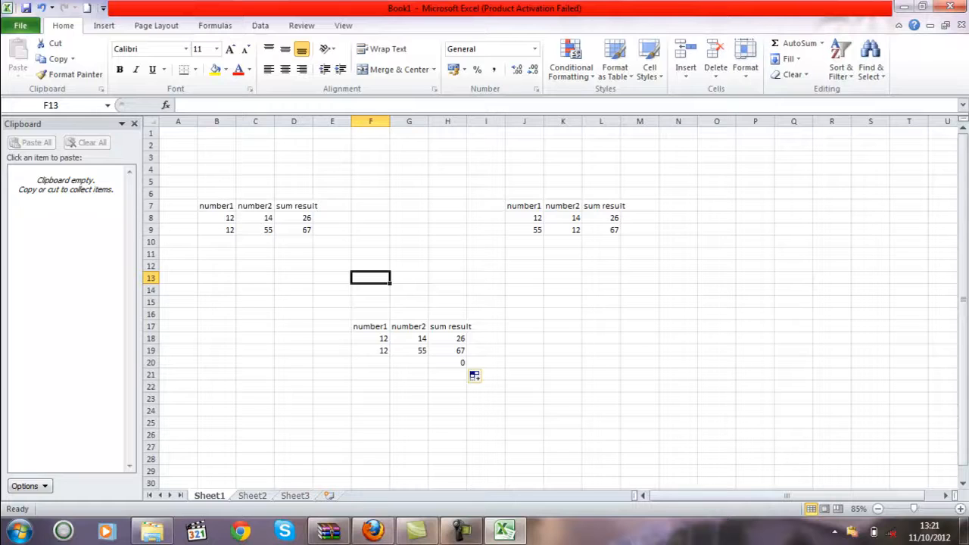
drag(217, 218, 306, 242)
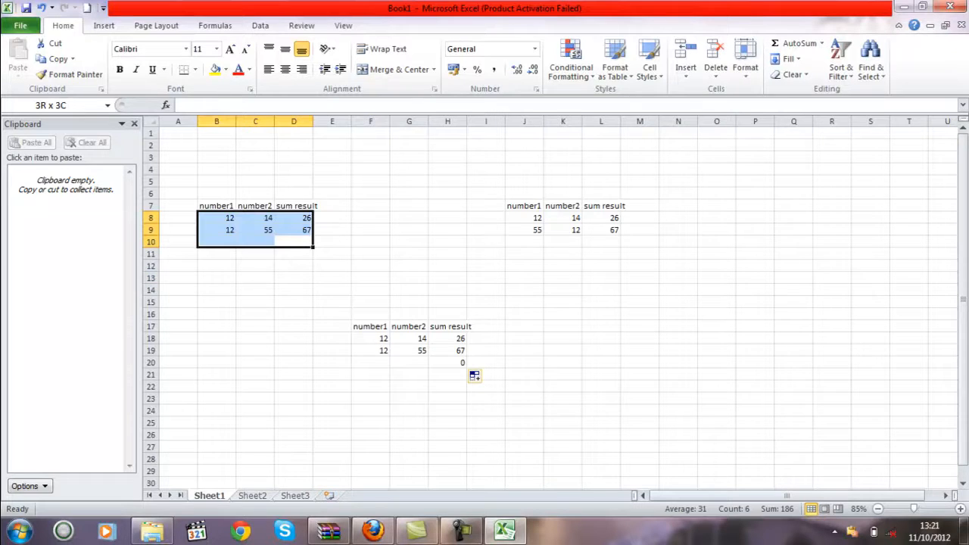
drag(216, 218, 216, 205)
key(ctrl+c)
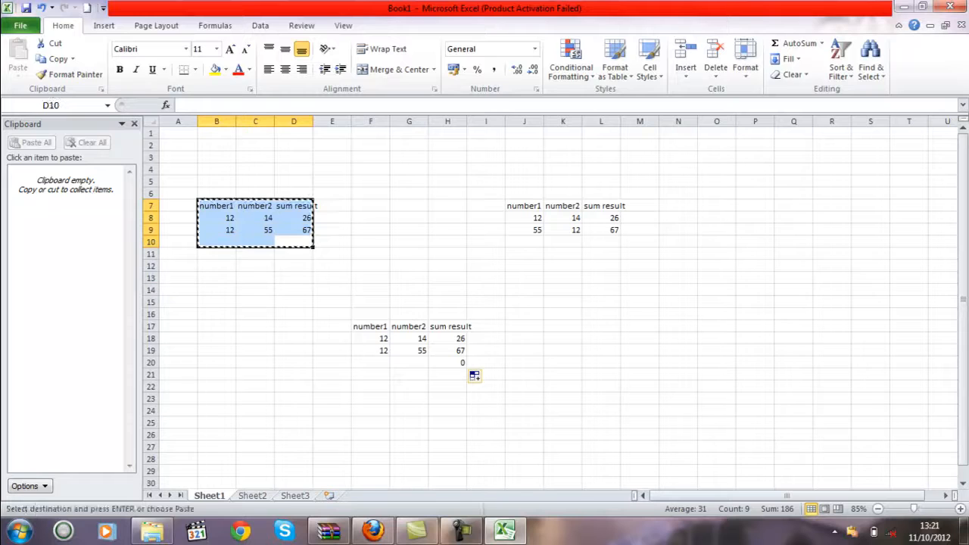
click(255, 339)
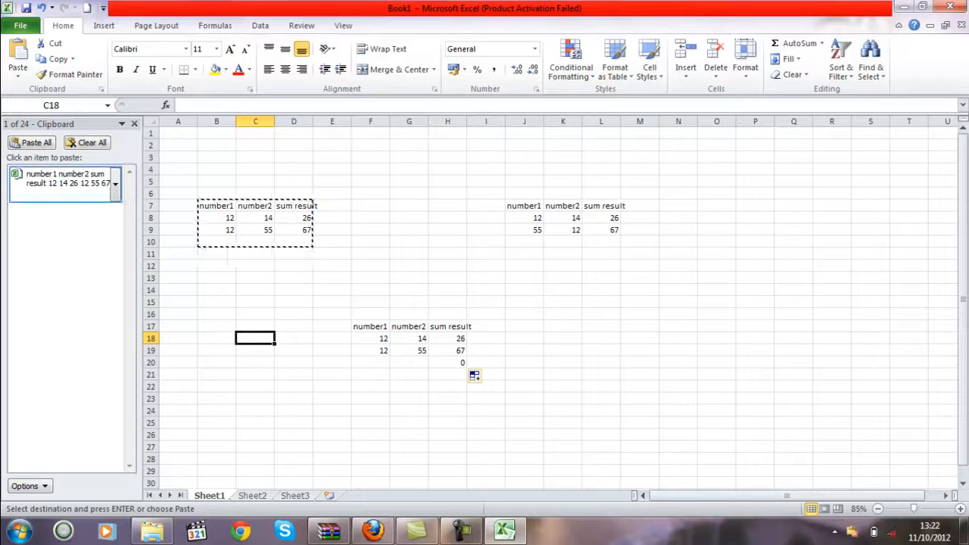
click(65, 179)
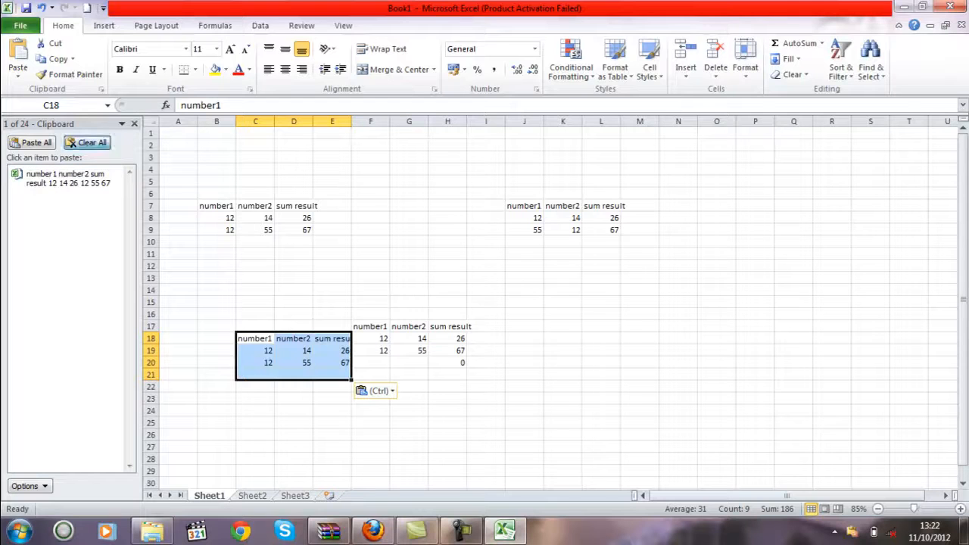
- Clear all items from the Office Clipboard and delete the contents of the entire sheet
click(86, 142)
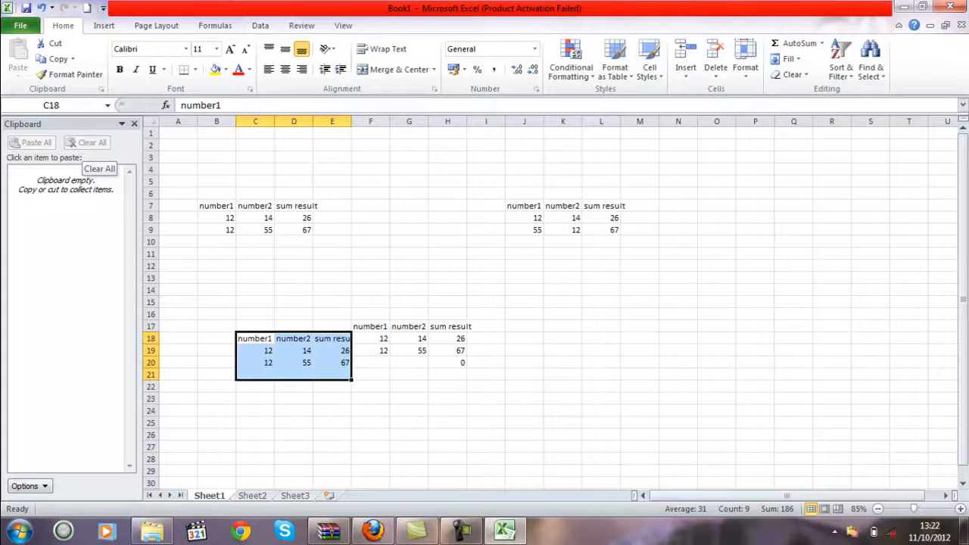
key(ctrl+a)
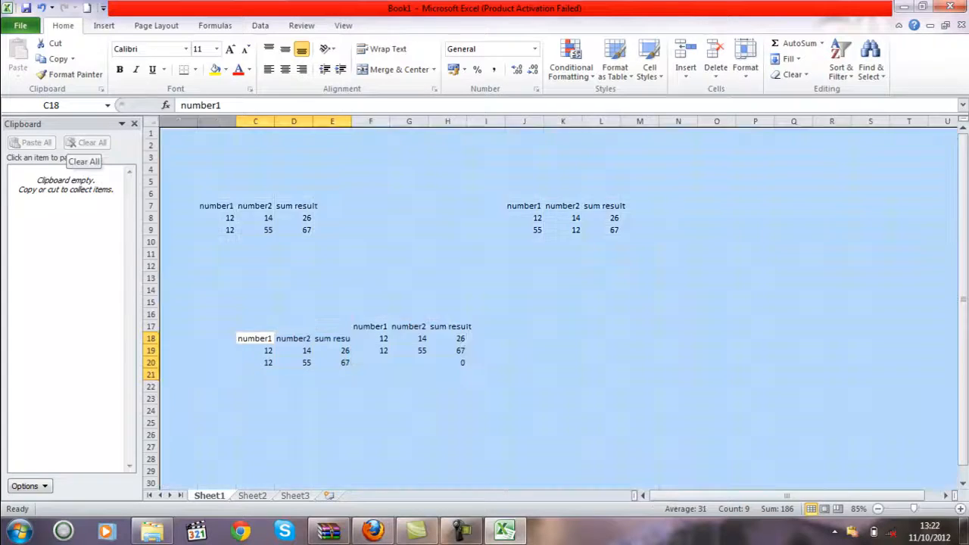
key(Delete)
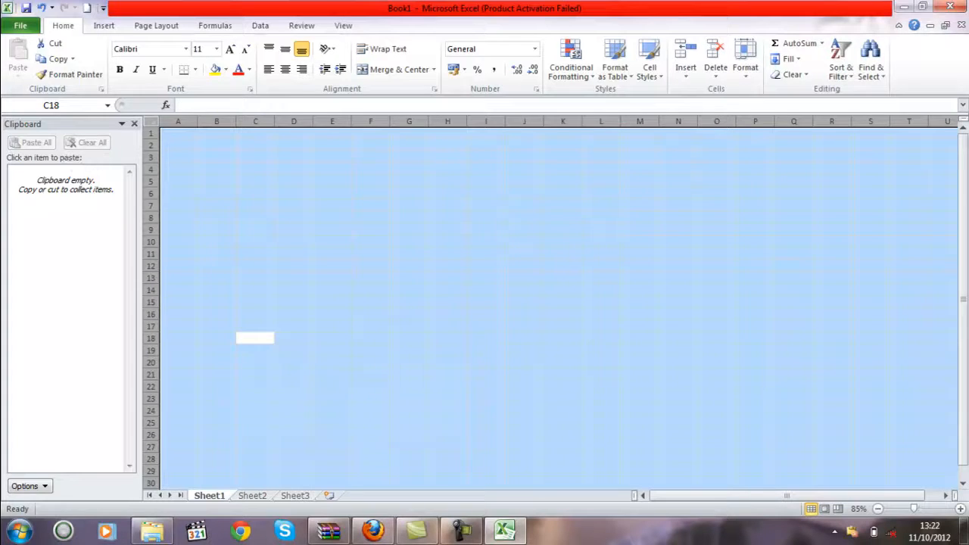
- Enter dsfasdf in B7, dismissing the Windows color scheme prompt, and copy the cell directly to D11
click(216, 205)
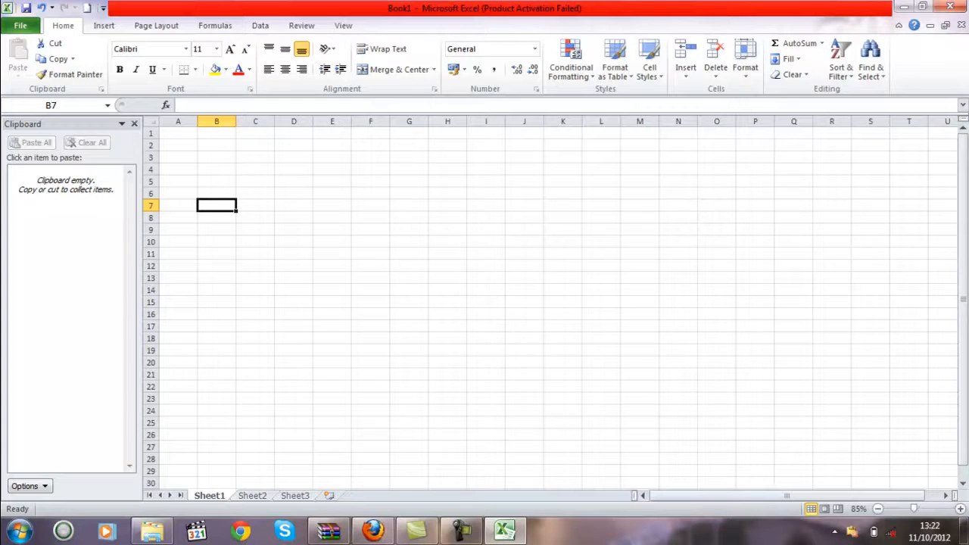
text(dsfasdf)
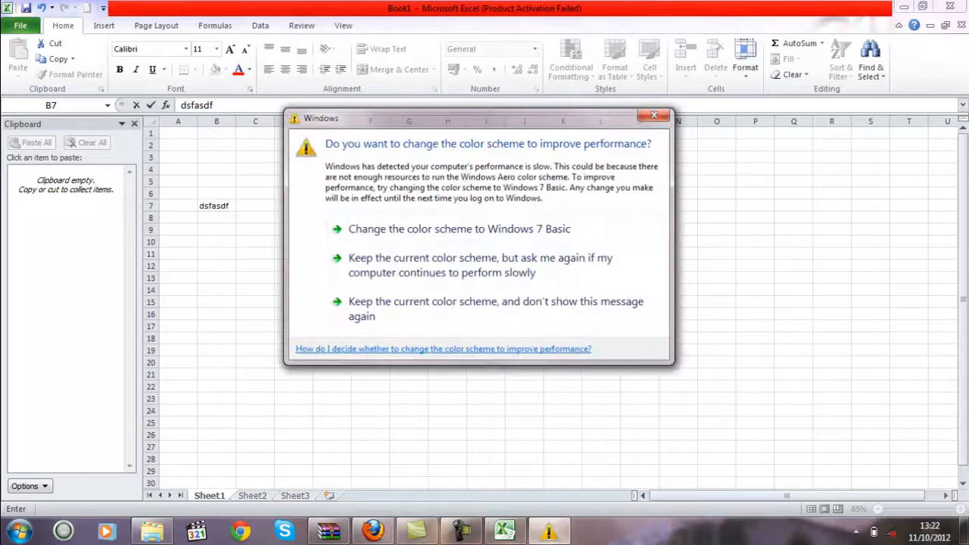
key(Escape)
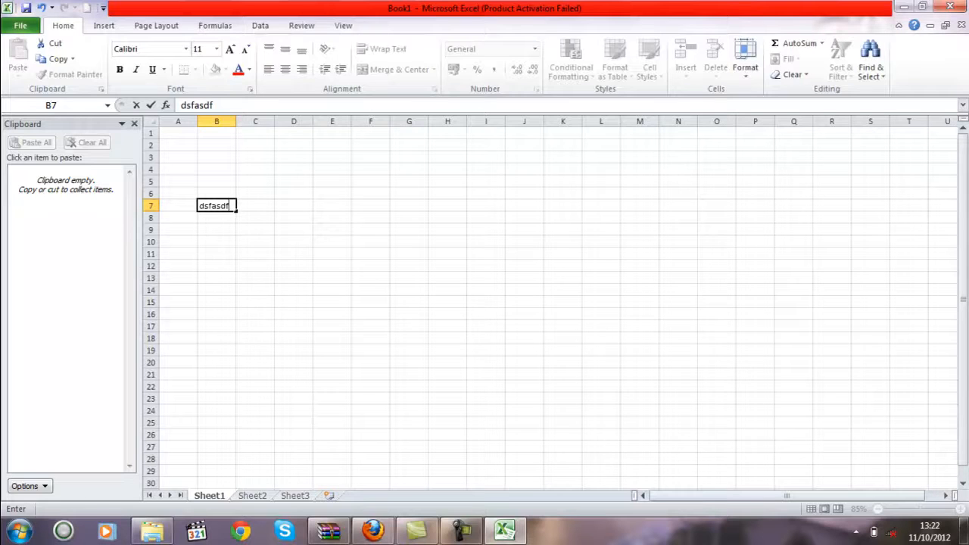
drag(229, 211, 307, 250)
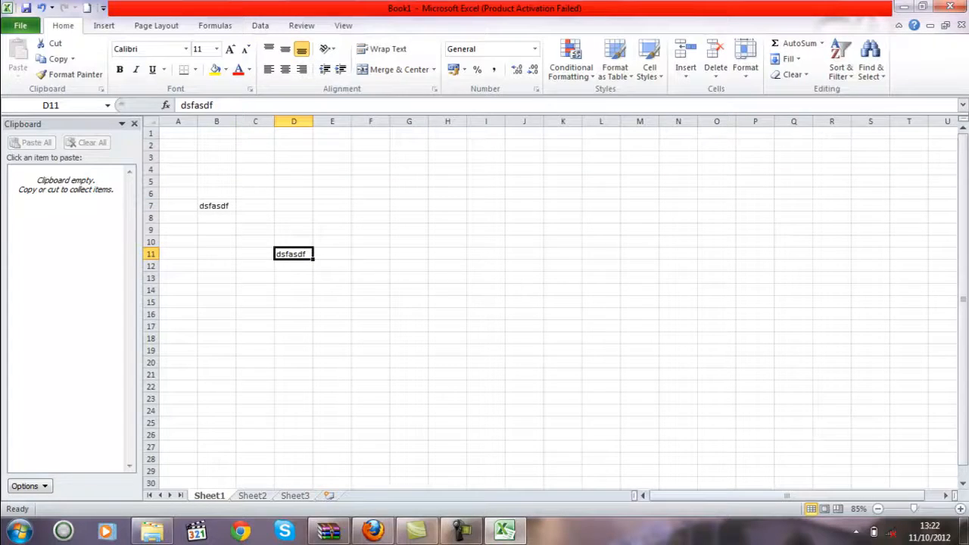
- Delete all contents of the sheet and enter the text khatak agency in C8
key(ctrl+a)
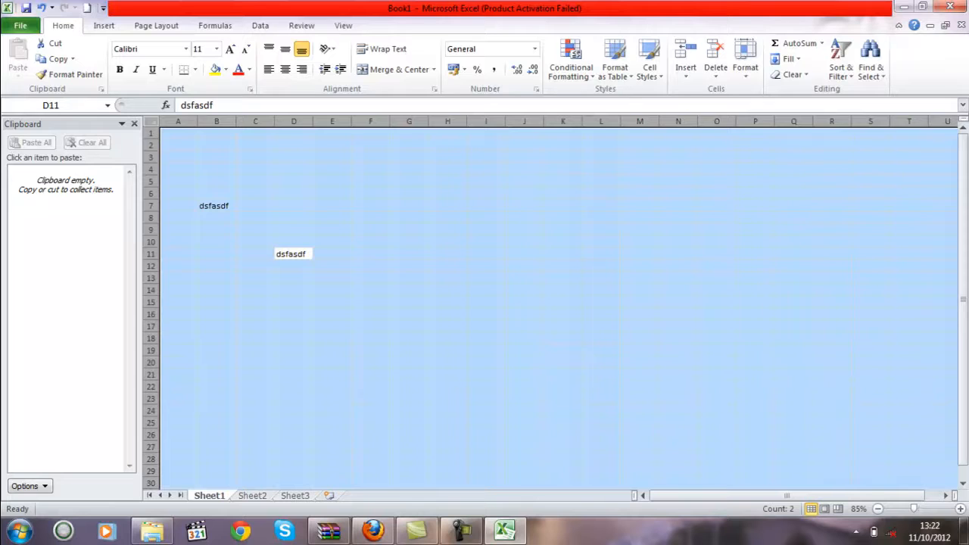
key(Delete)
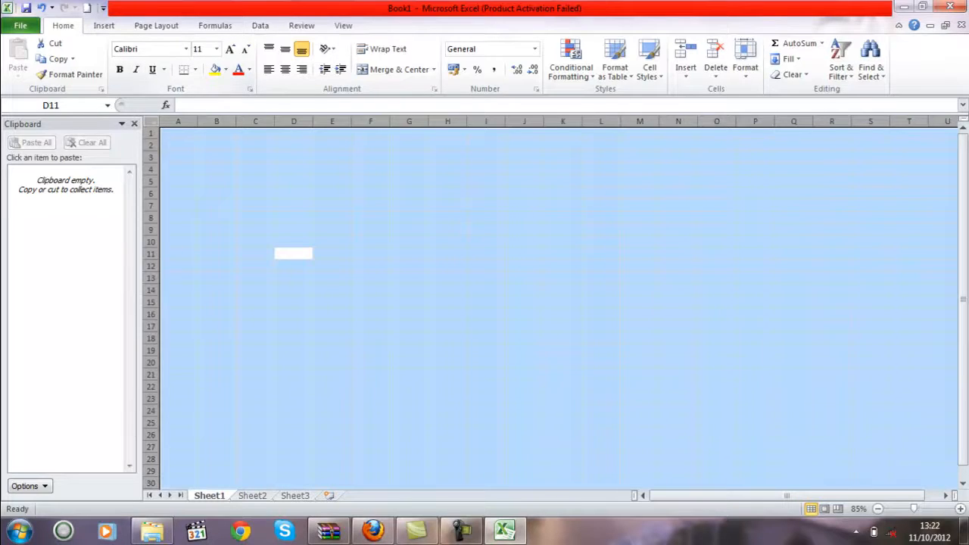
click(255, 218)
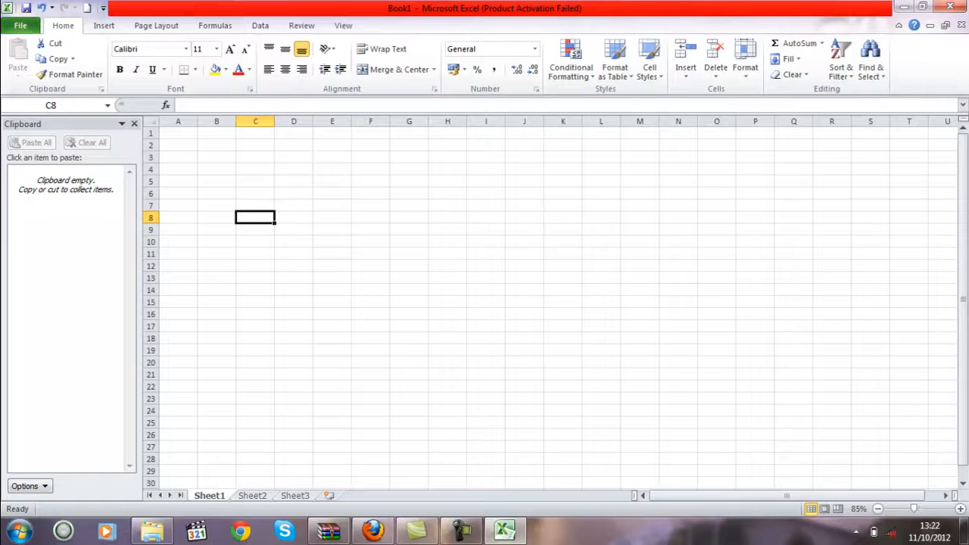
text(khata)
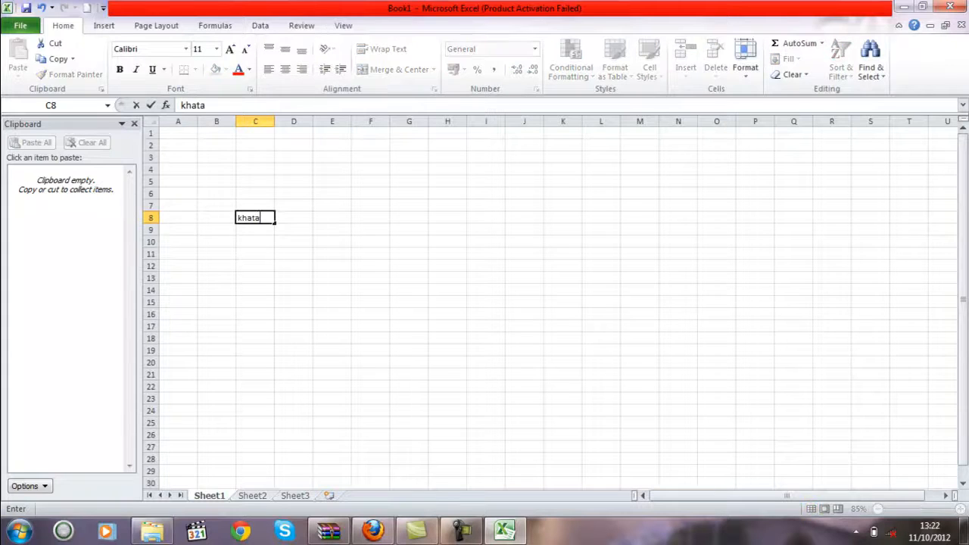
text(k agency)
drag(294, 218, 237, 218)
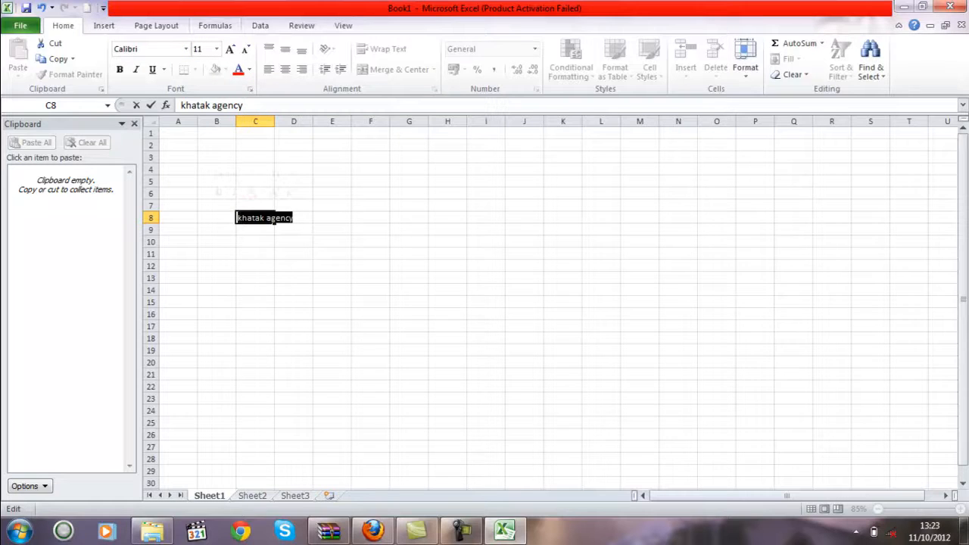
click(186, 49)
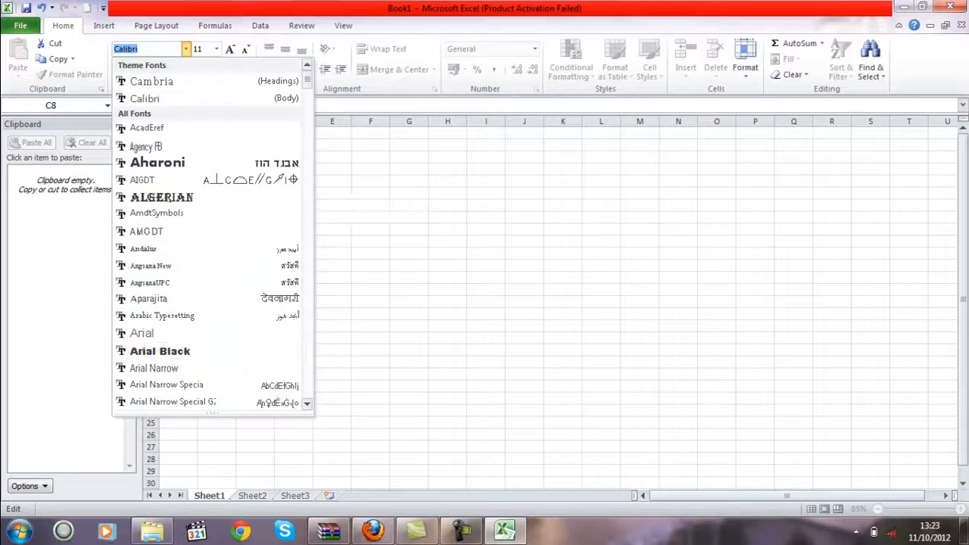
key(Escape)
- Enter the text khatak agency in cell M7
click(640, 205)
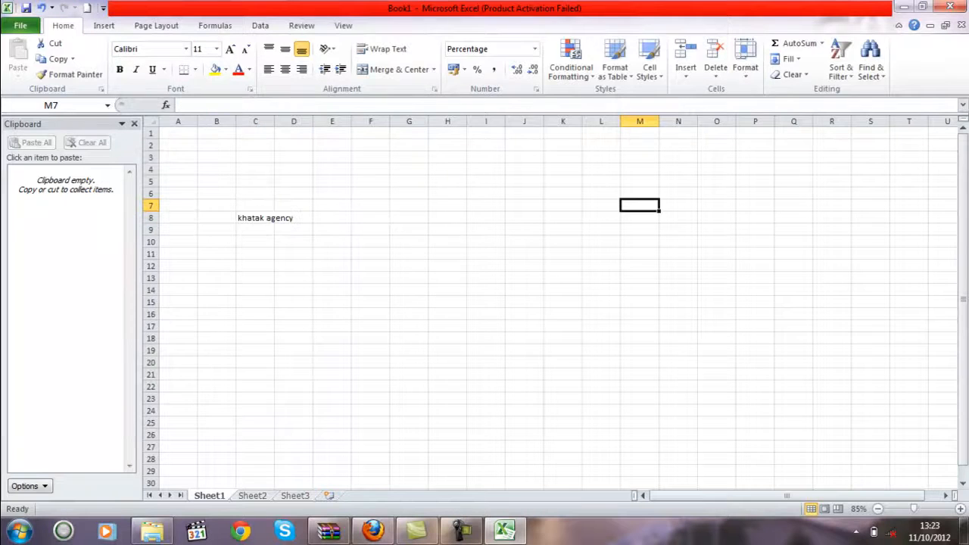
text(khatak agency)
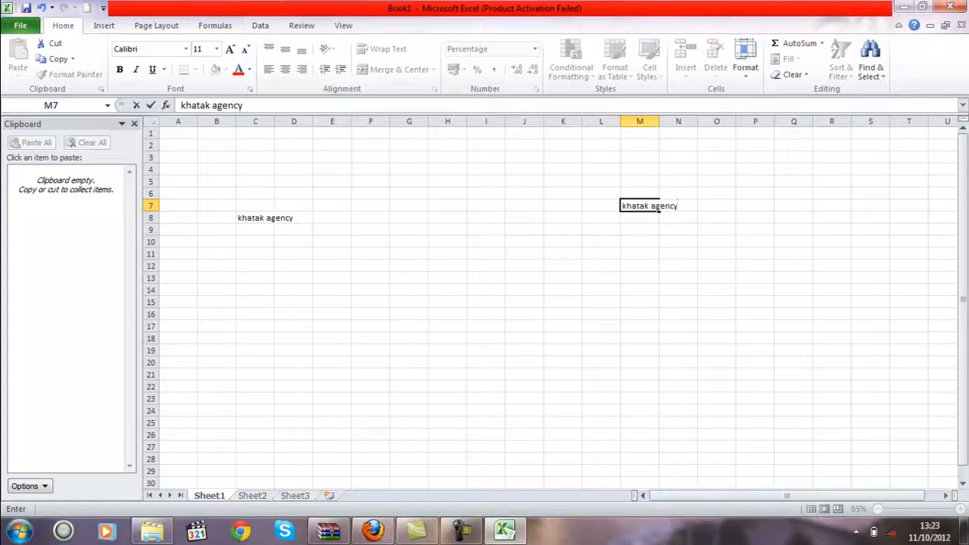
click(601, 218)
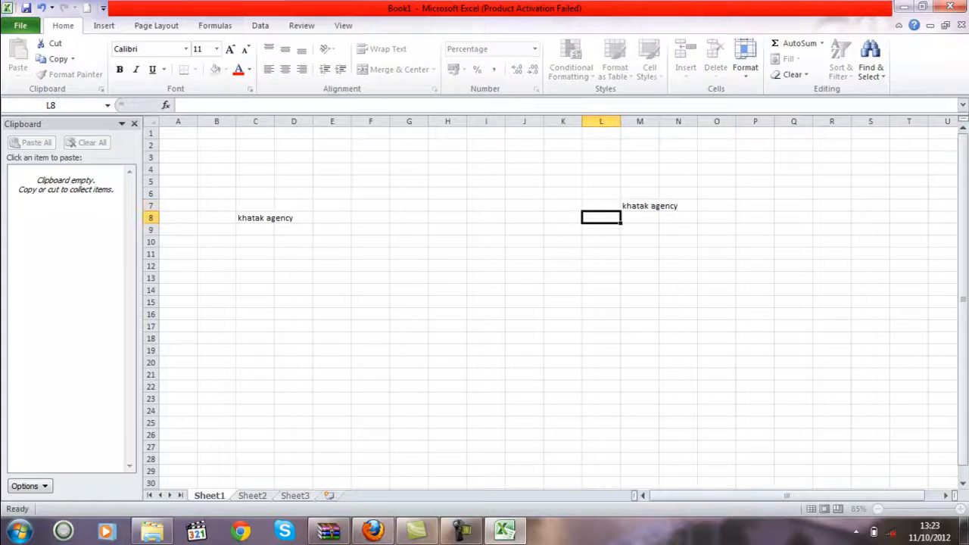
- Set the font of cell M7 to Arial and preview font size 72 without applying it
click(678, 205)
click(639, 205)
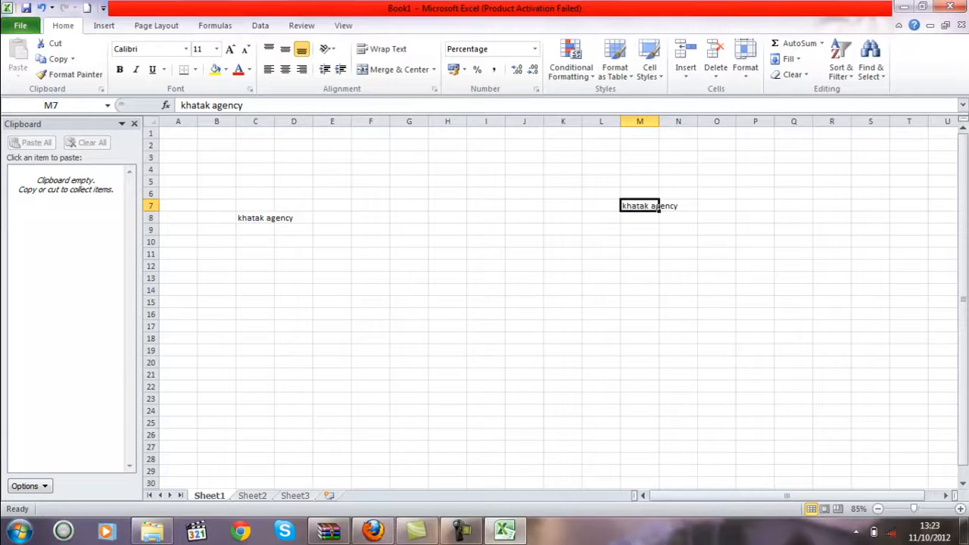
click(151, 48)
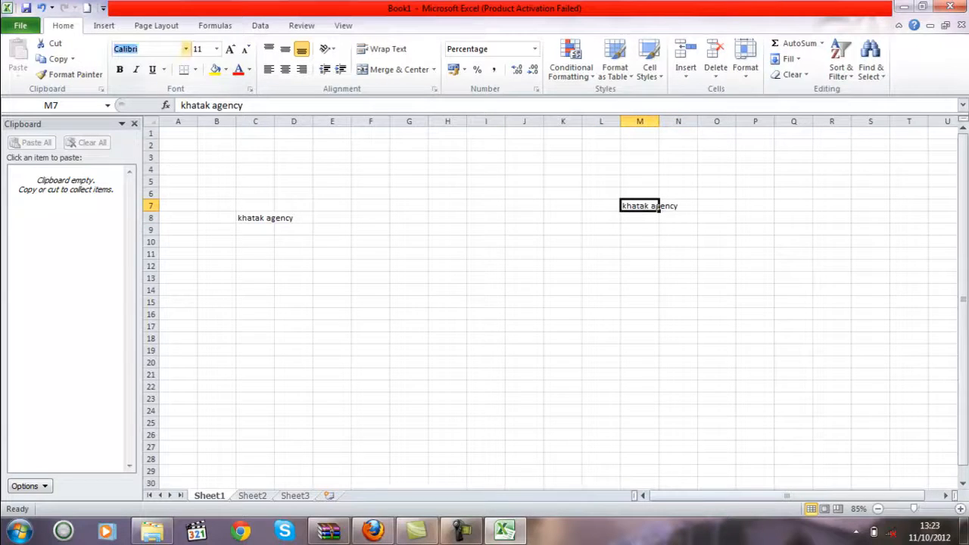
click(186, 49)
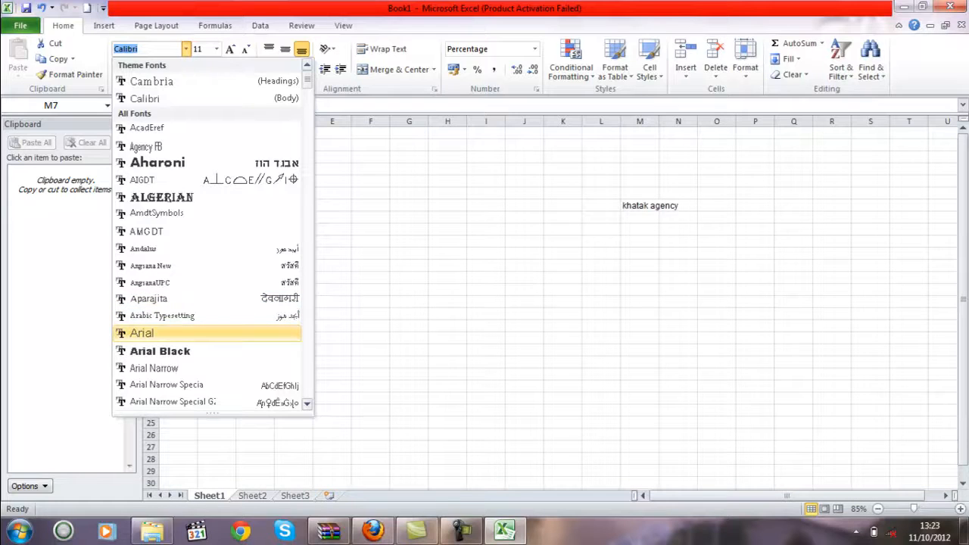
click(142, 333)
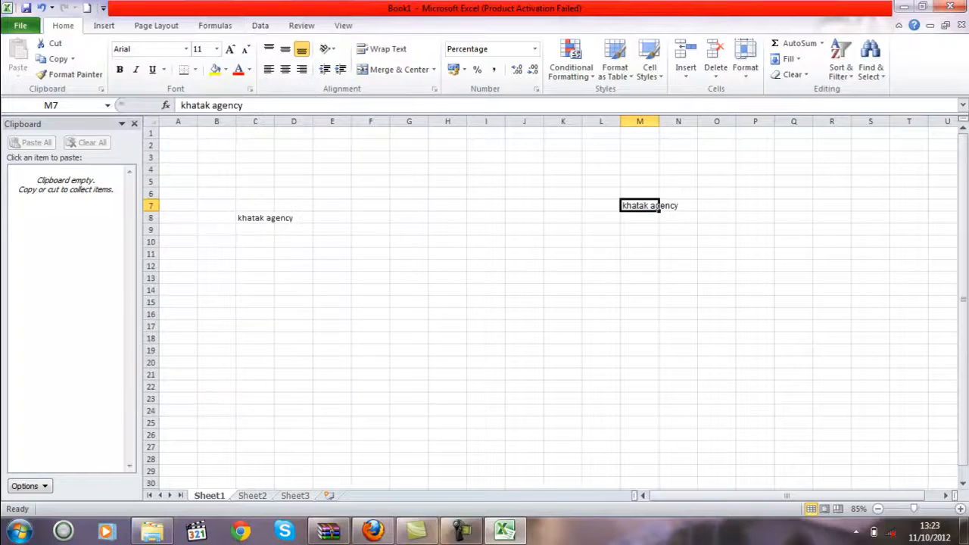
click(216, 48)
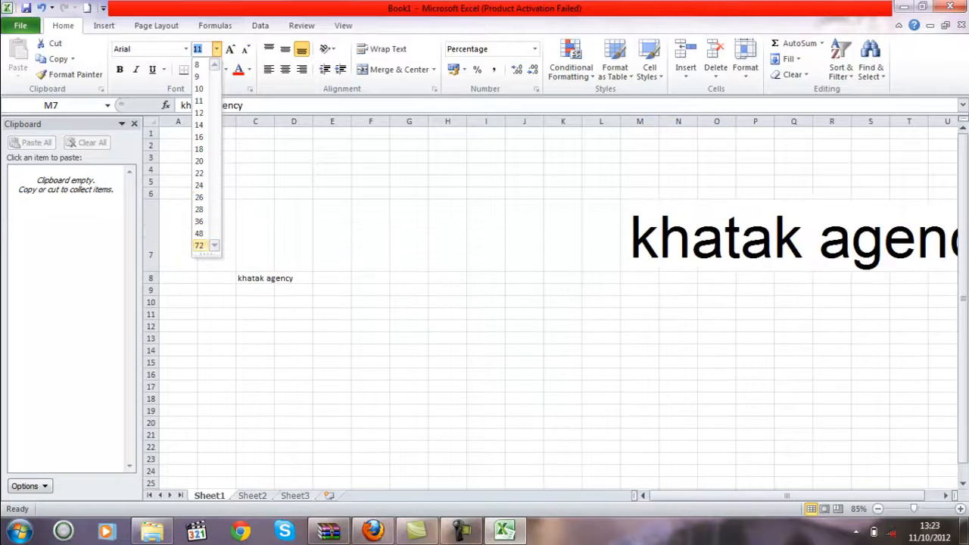
key(Escape)
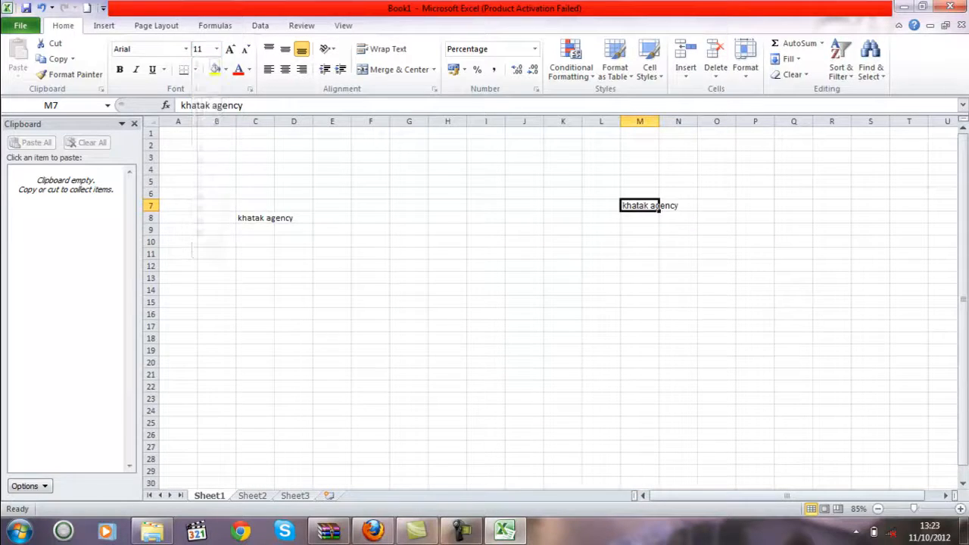
- Turn off Live Preview in the general Excel options and set the color scheme to Blue
click(20, 25)
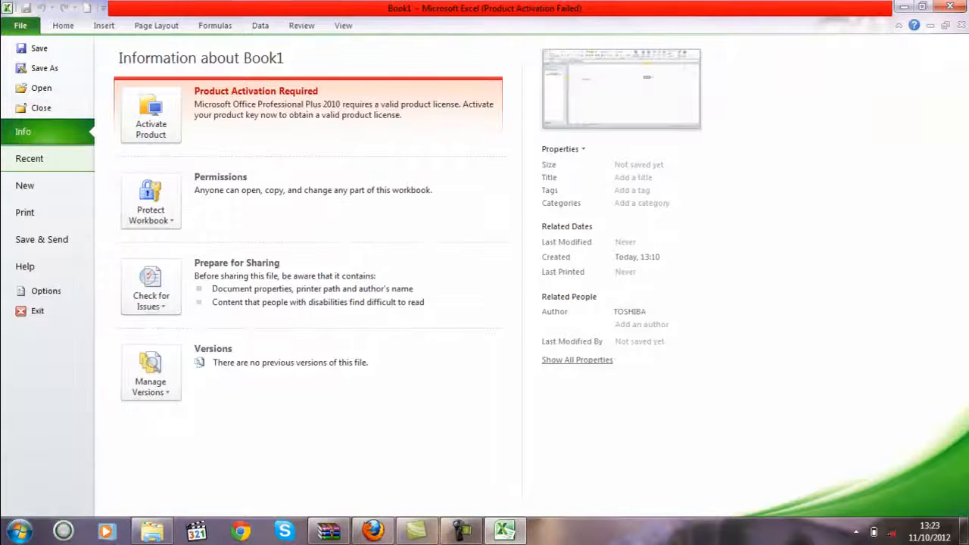
click(44, 290)
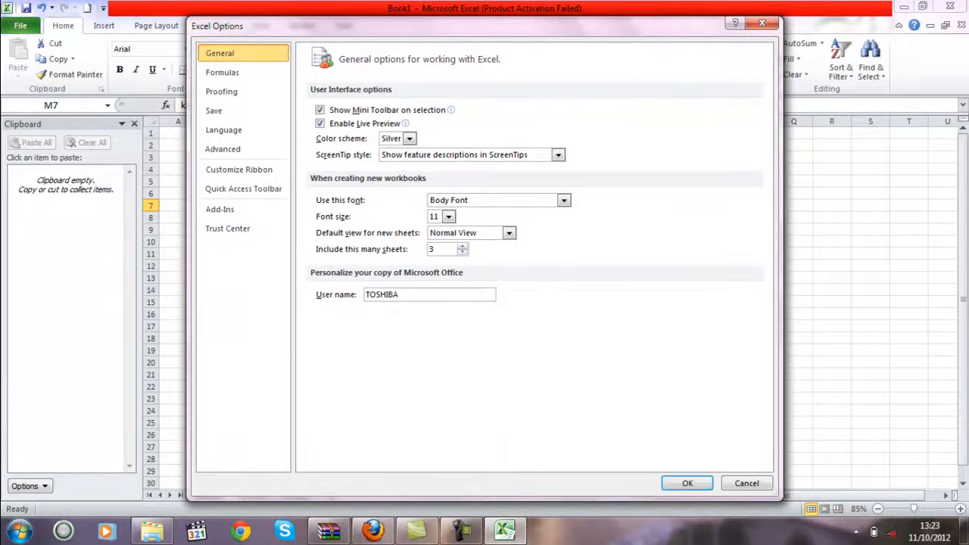
click(319, 124)
click(408, 139)
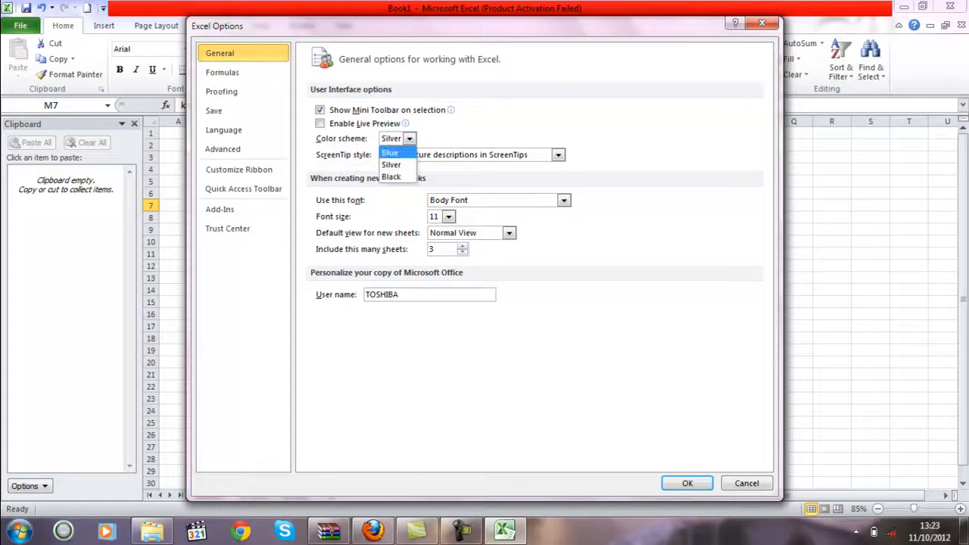
click(390, 153)
click(687, 483)
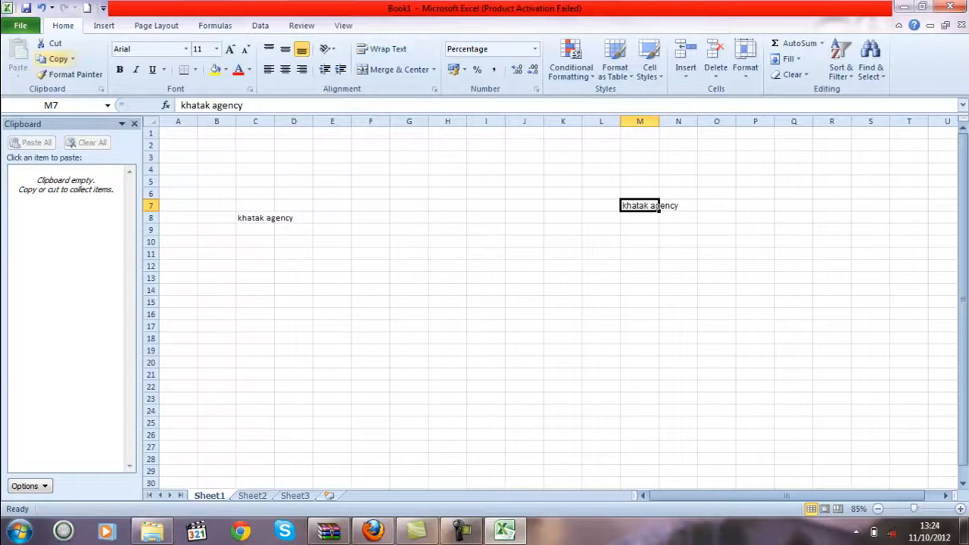
- Change the Excel color scheme to Black in the general options
click(20, 25)
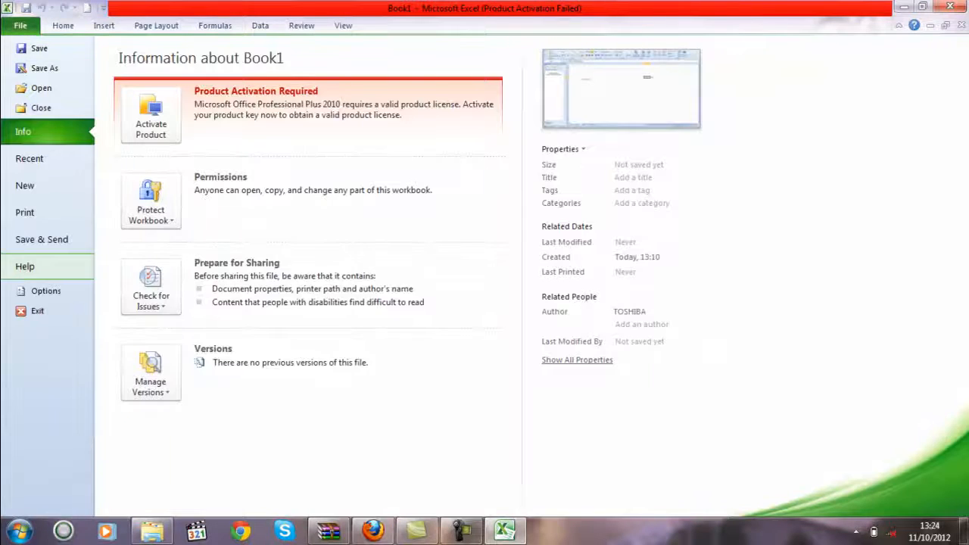
click(30, 291)
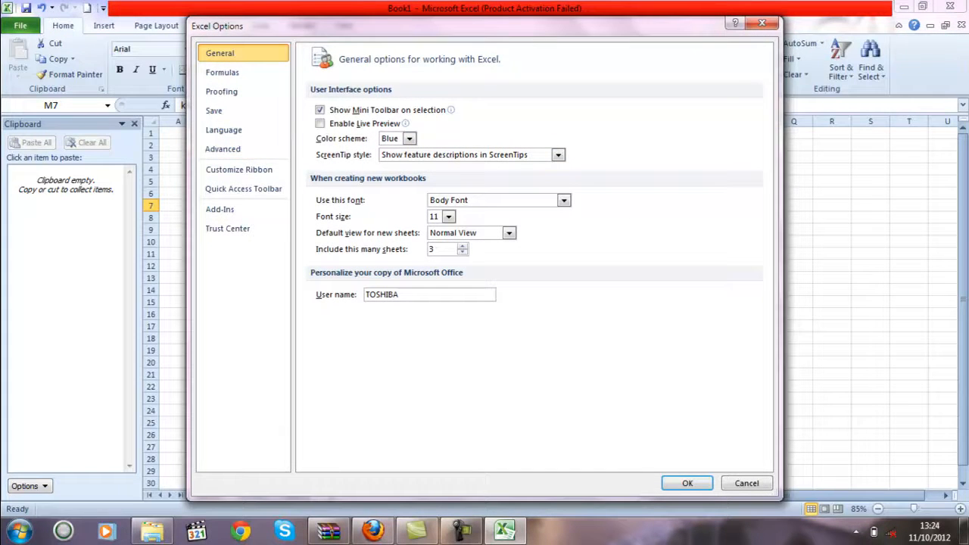
click(410, 138)
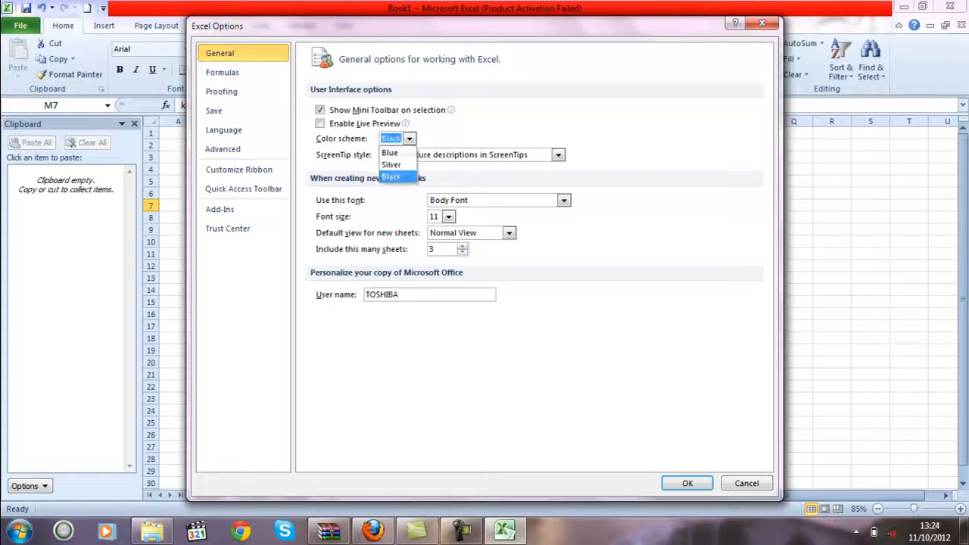
click(391, 176)
click(686, 483)
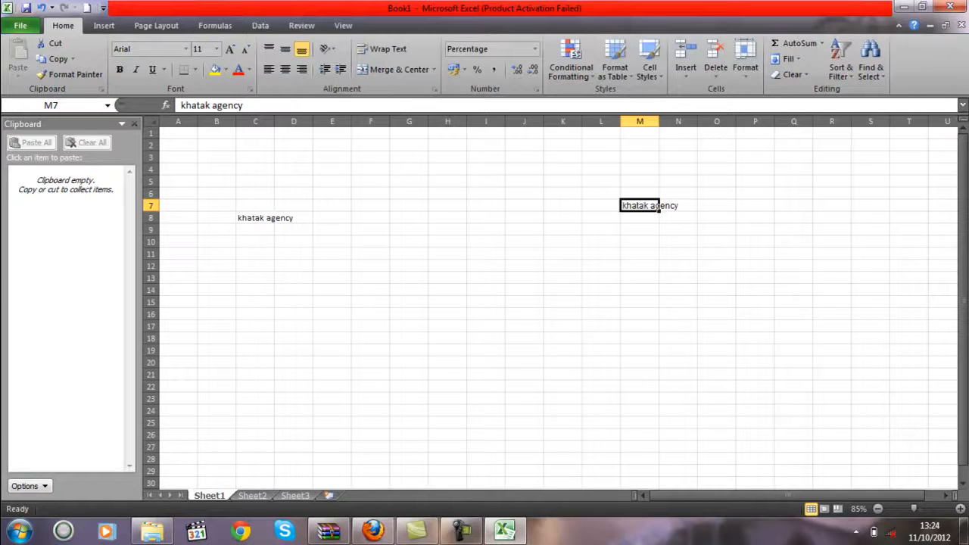
- Delete the contents of the entire sheet and set its zoom level to 100%
key(ctrl+a)
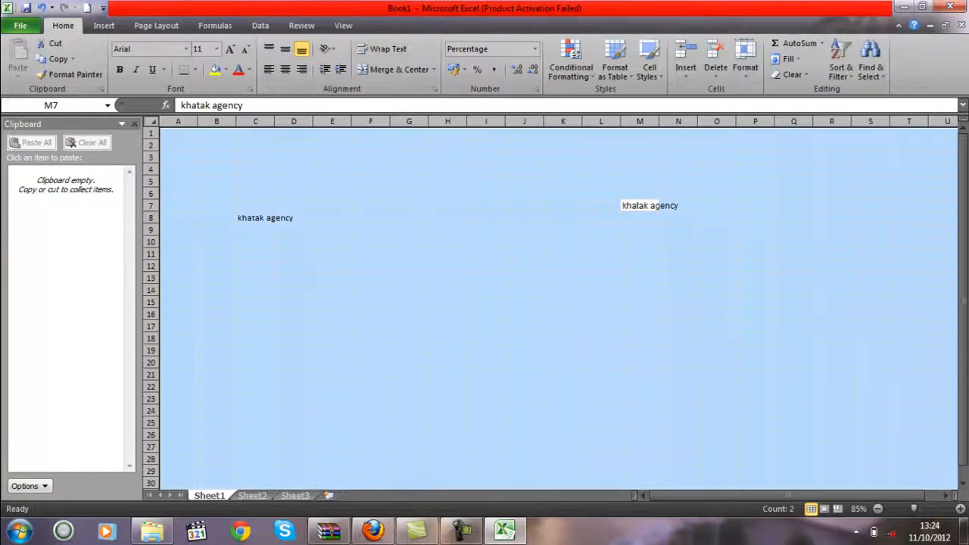
key(Delete)
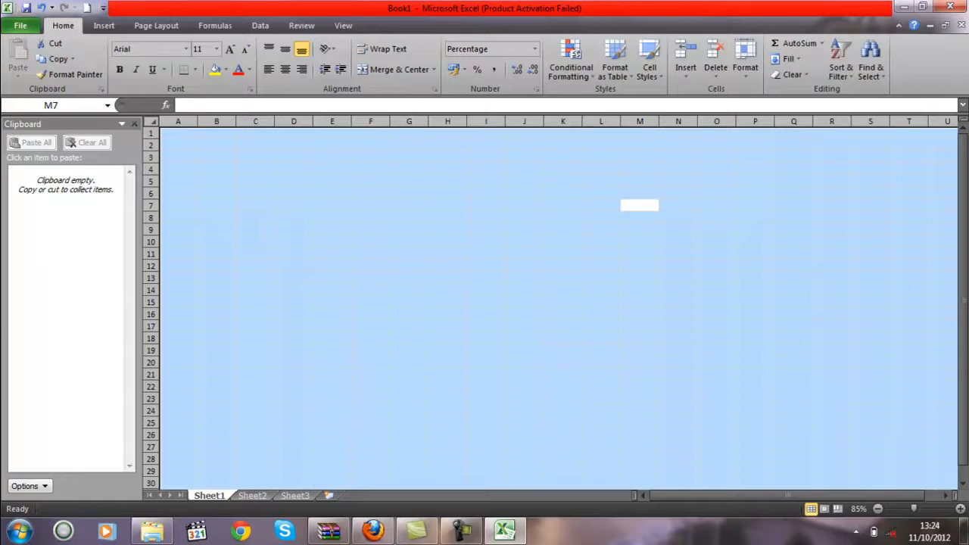
ctrl+scroll(550, 303, down, 2)
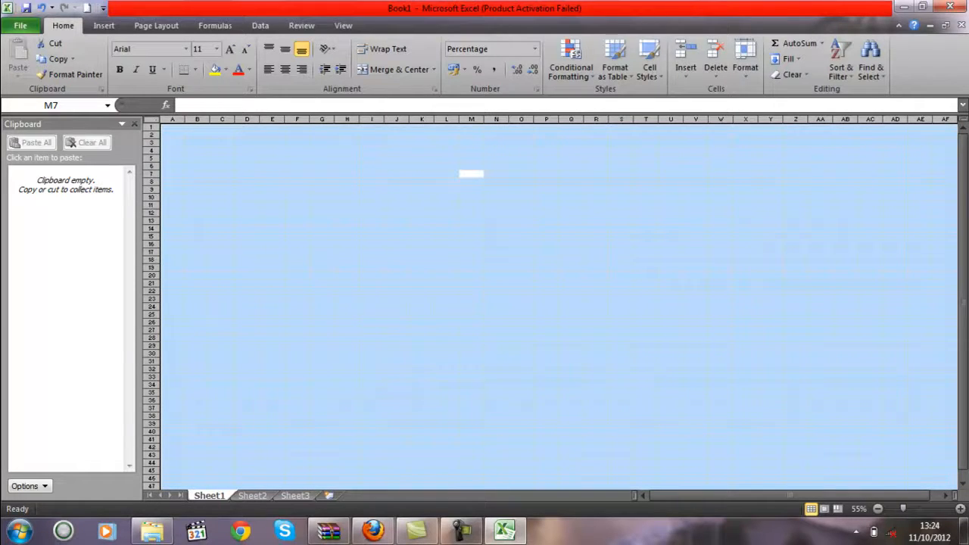
click(877, 508)
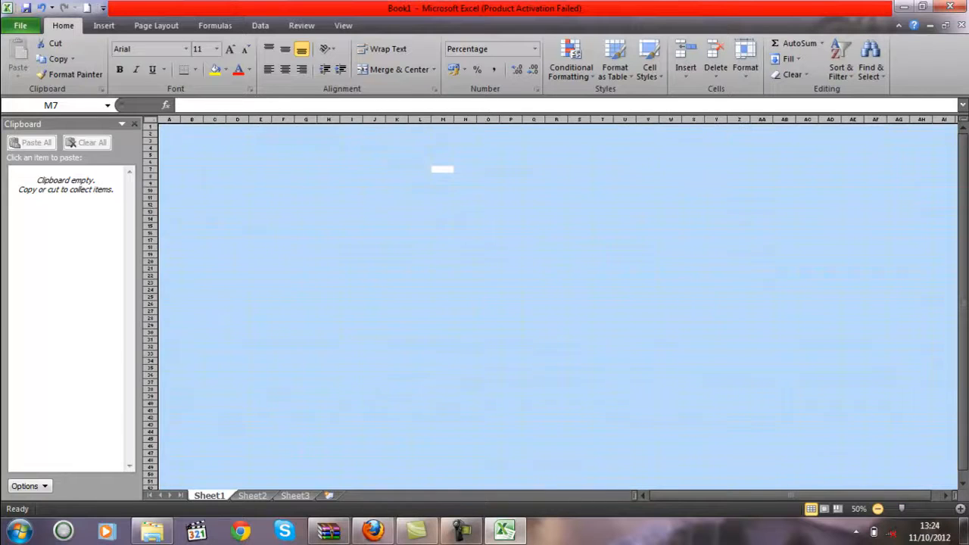
click(960, 508)
click(960, 508)
click(959, 509)
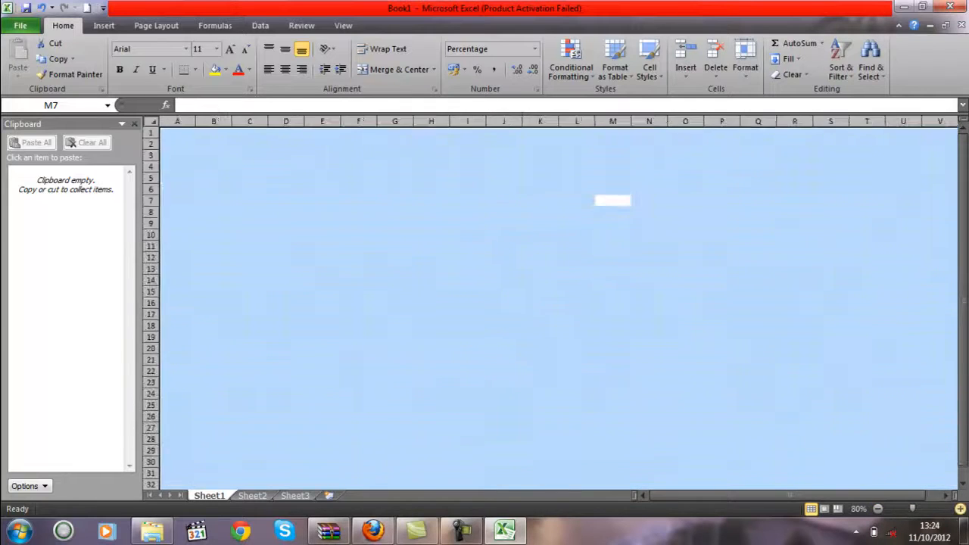
click(960, 509)
click(960, 508)
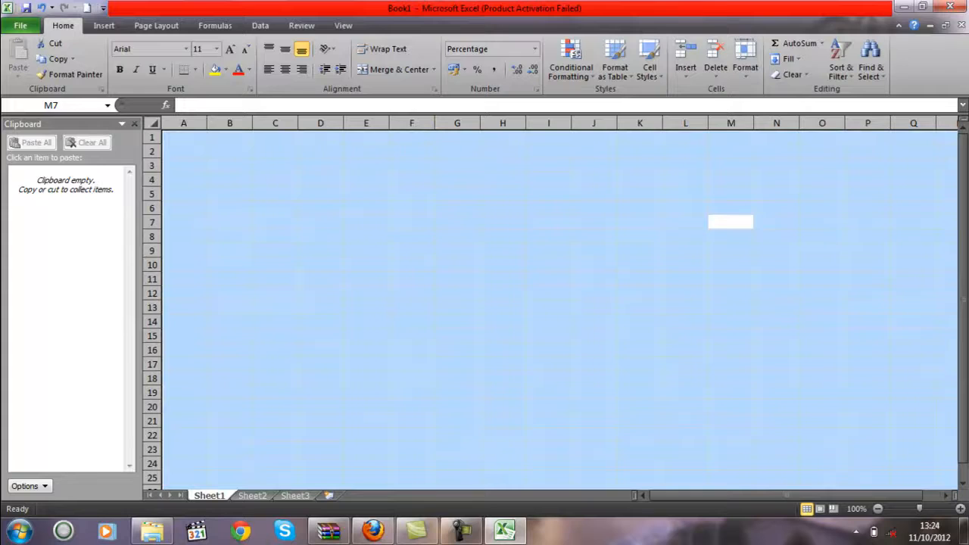
click(229, 150)
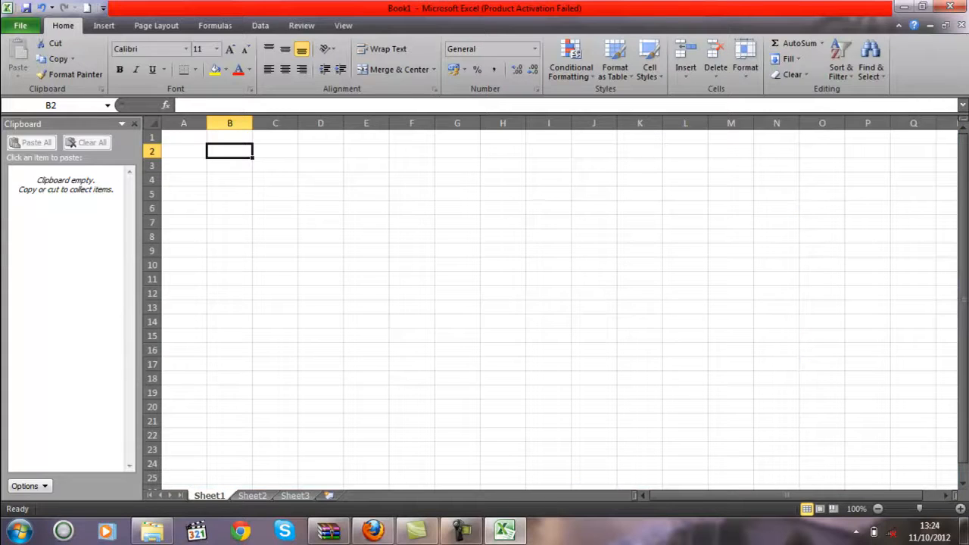
text(min)
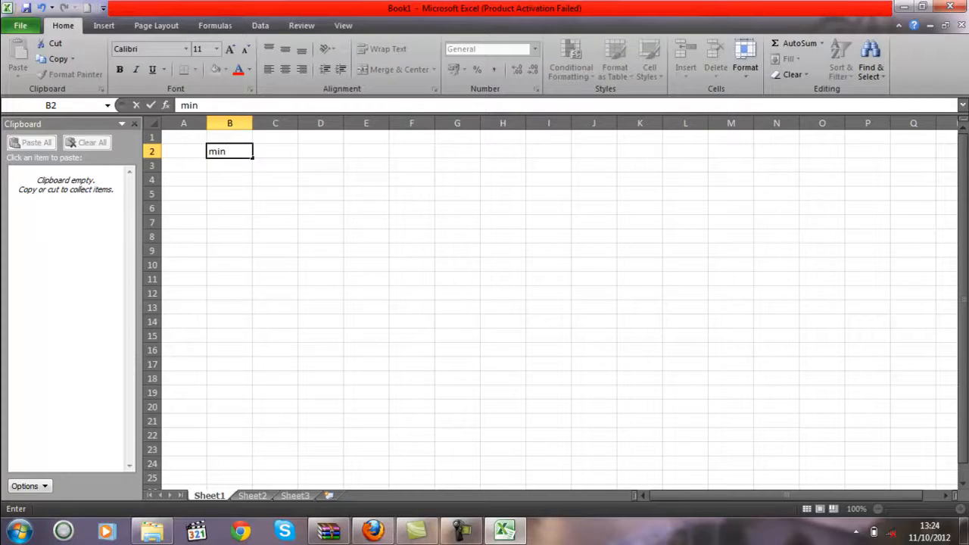
key(BackSpace)
key(BackSpace)
key(BackSpace)
key(Return)
- Enter 12 in cell A3 and 15 in cell B3
text(12)
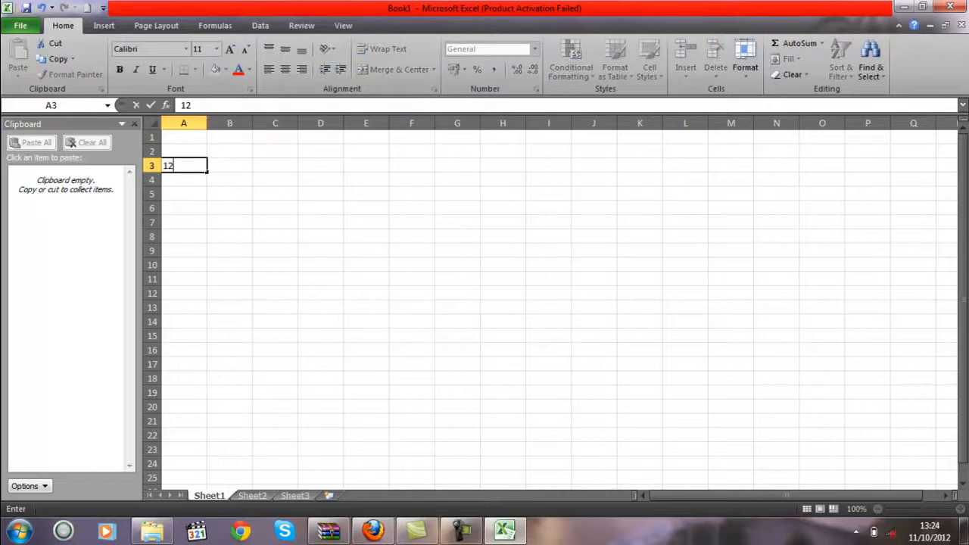
key(Right)
text(15)
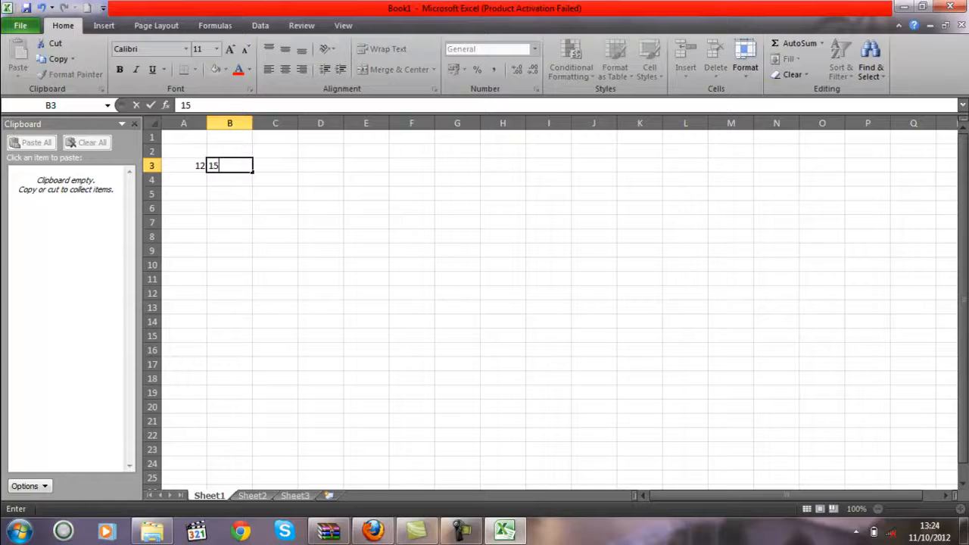
key(Down)
- Enter the formula =min(A3,B3) in cell B5 to find the smaller of the two numbers
key(Down)
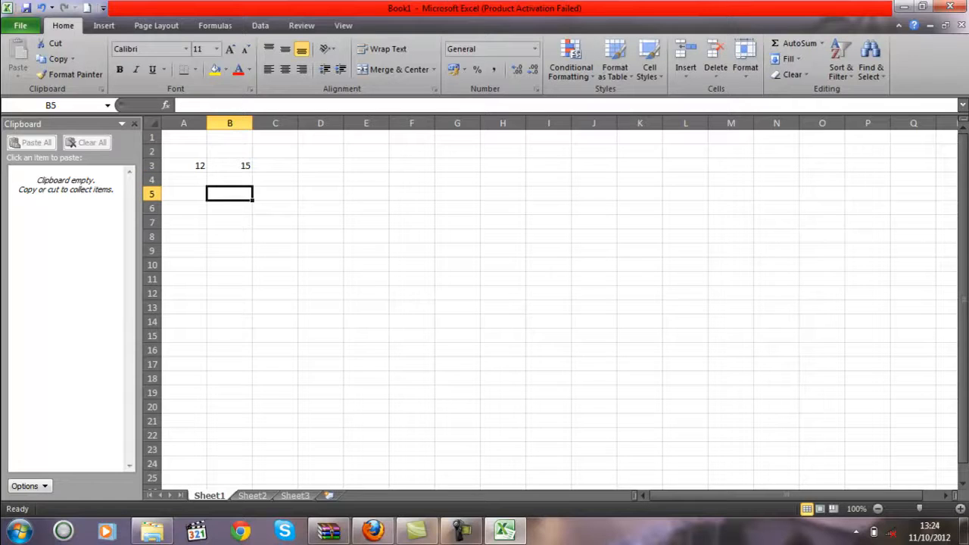
text(=min)
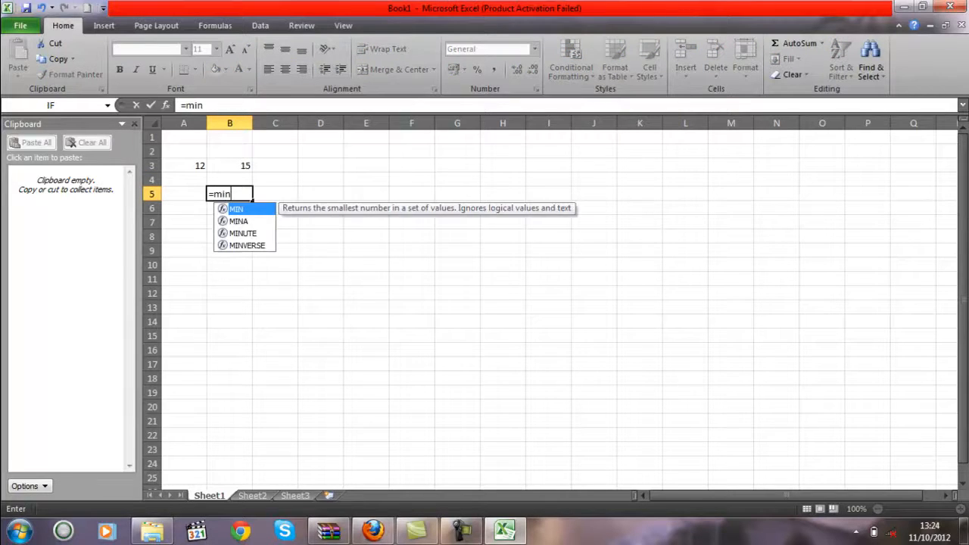
text(()
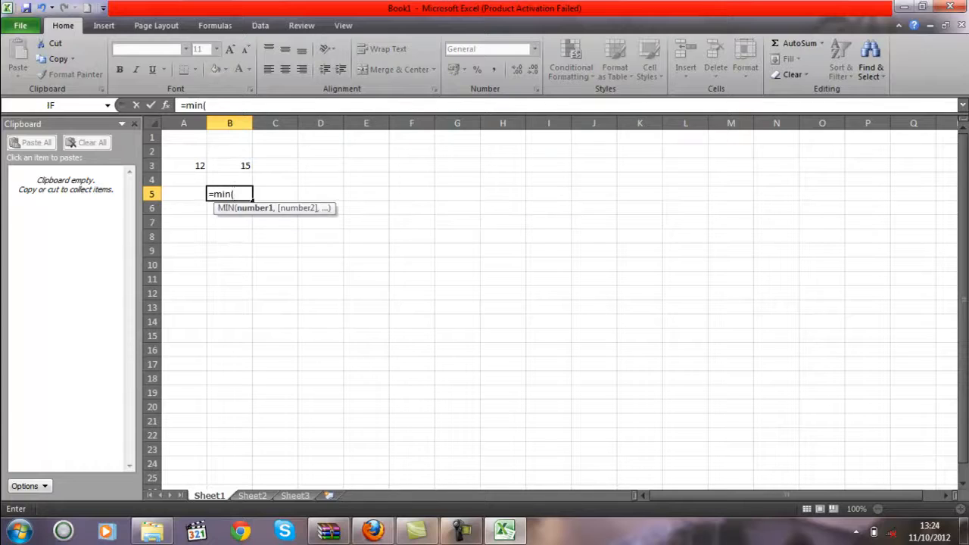
click(184, 166)
text(,)
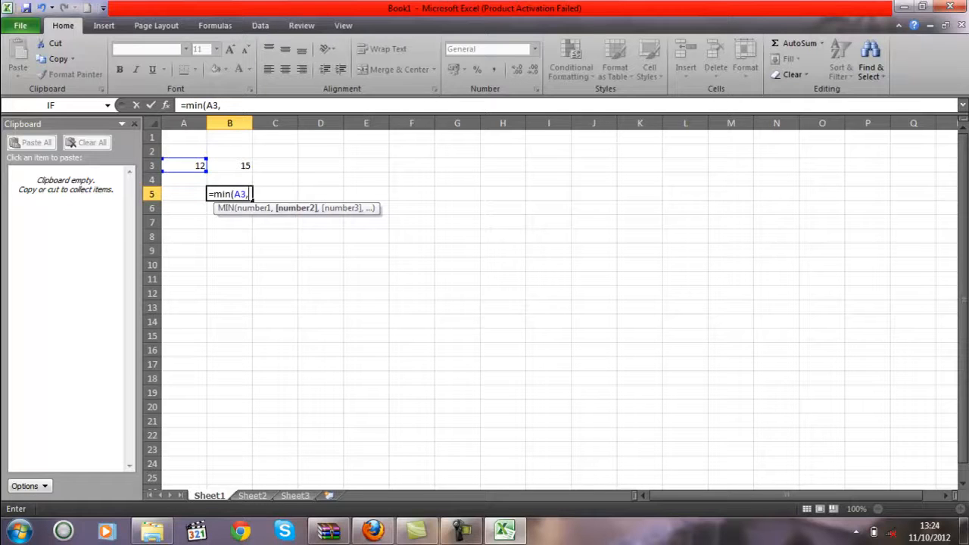
click(229, 166)
text())
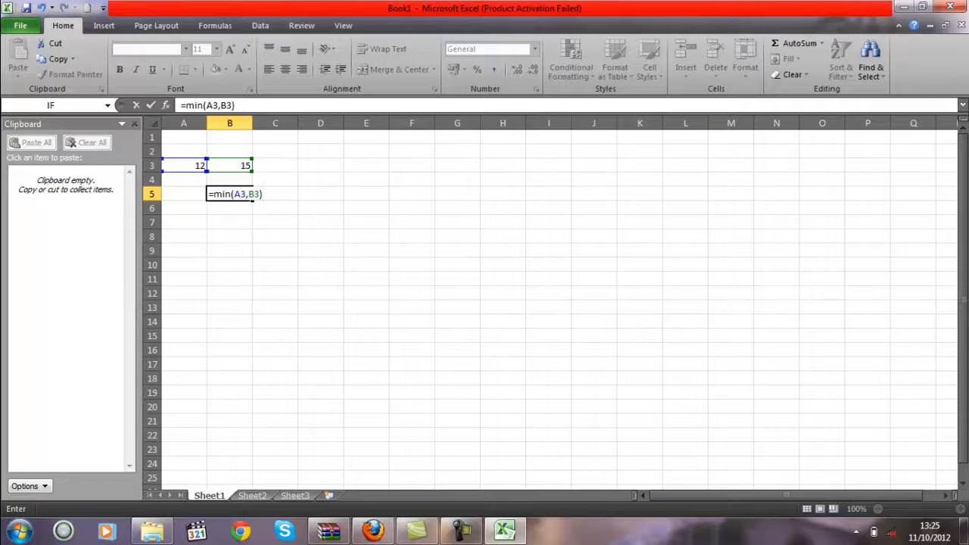
key(Return)
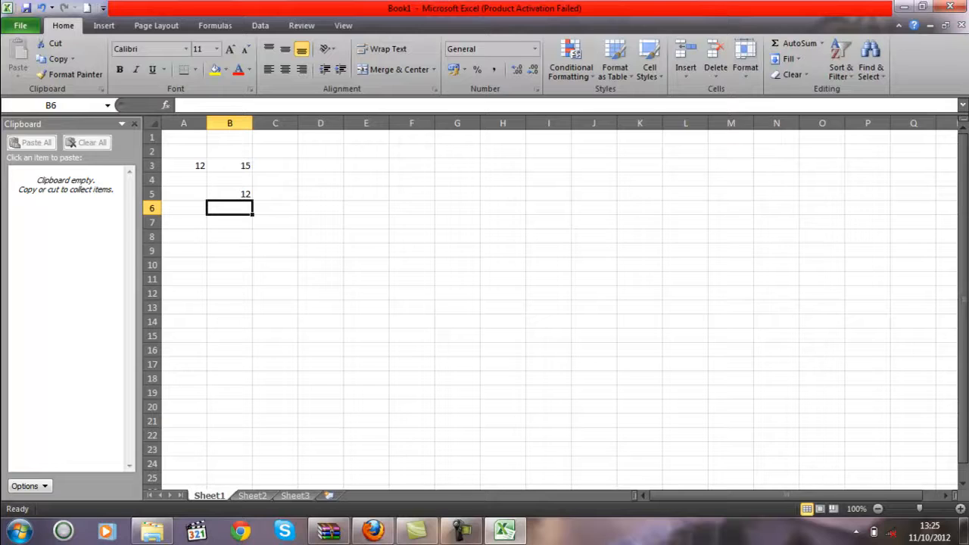
- Enter a SUM formula in cell B9 that adds the range A3:B3
click(230, 250)
text(=sum)
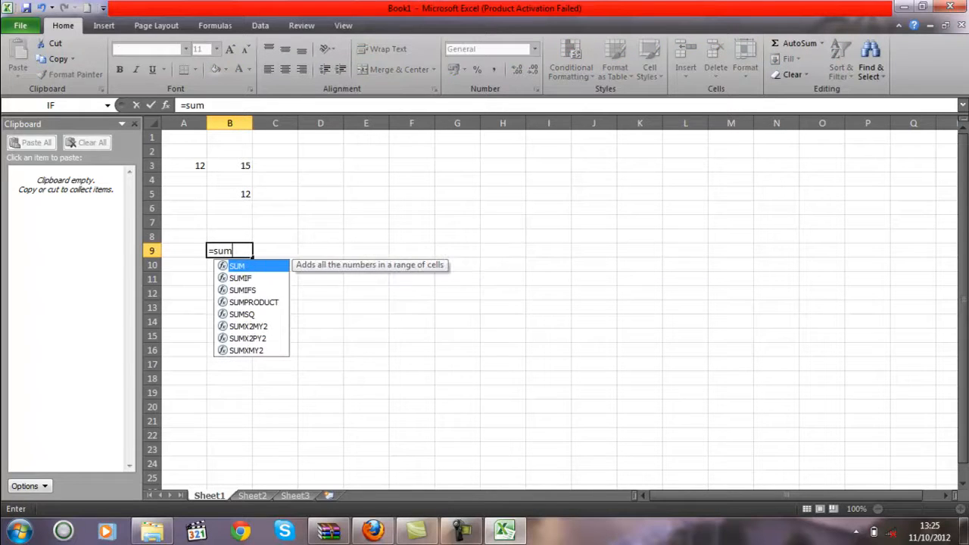
text(()
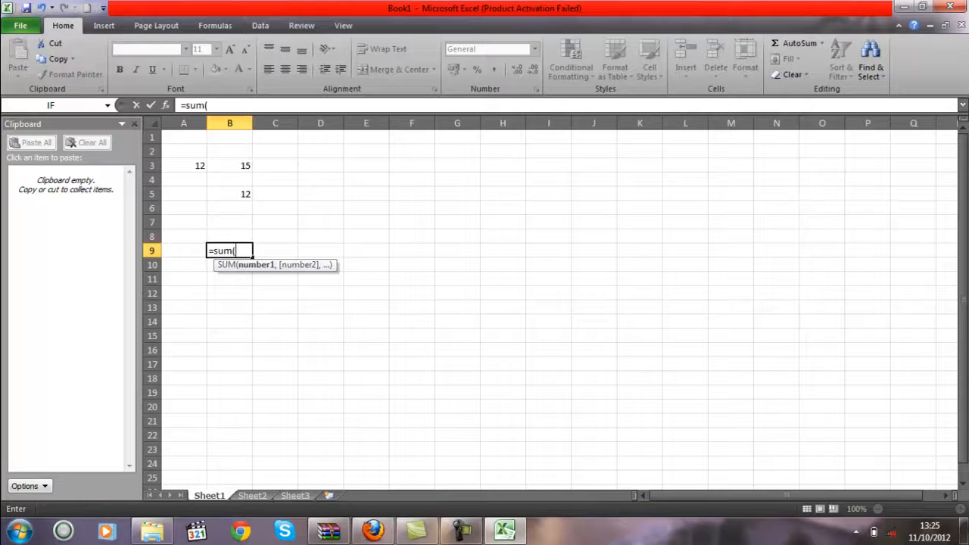
click(184, 166)
key(F8)
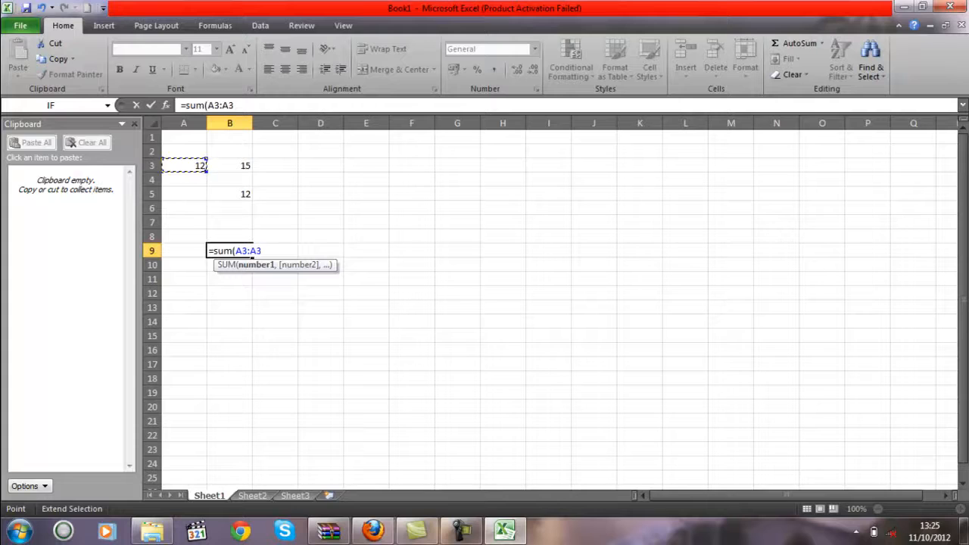
key(Right)
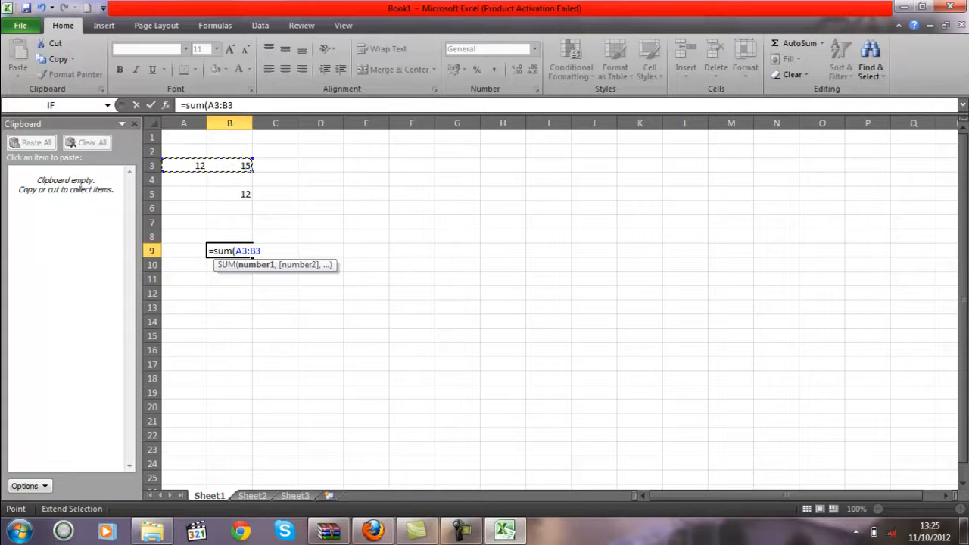
text())
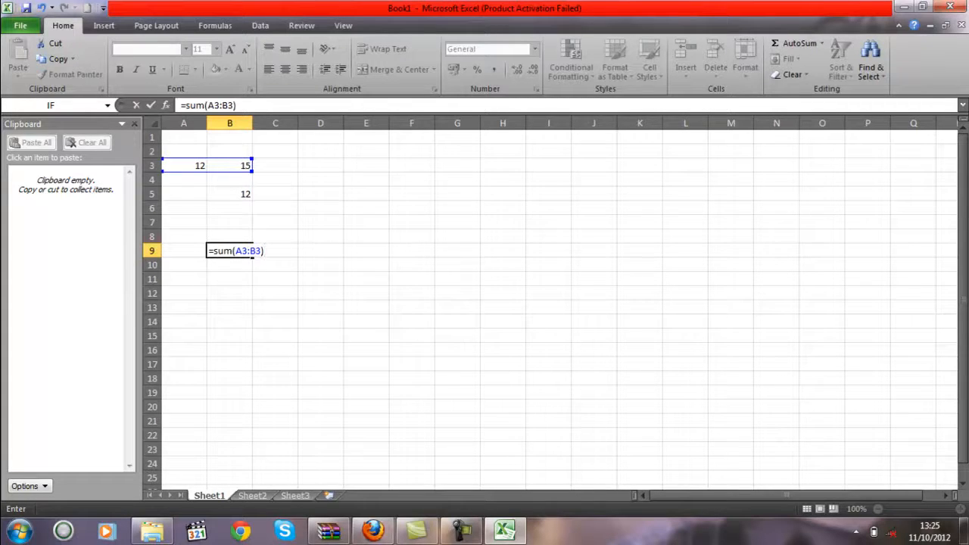
key(Return)
key(Up)
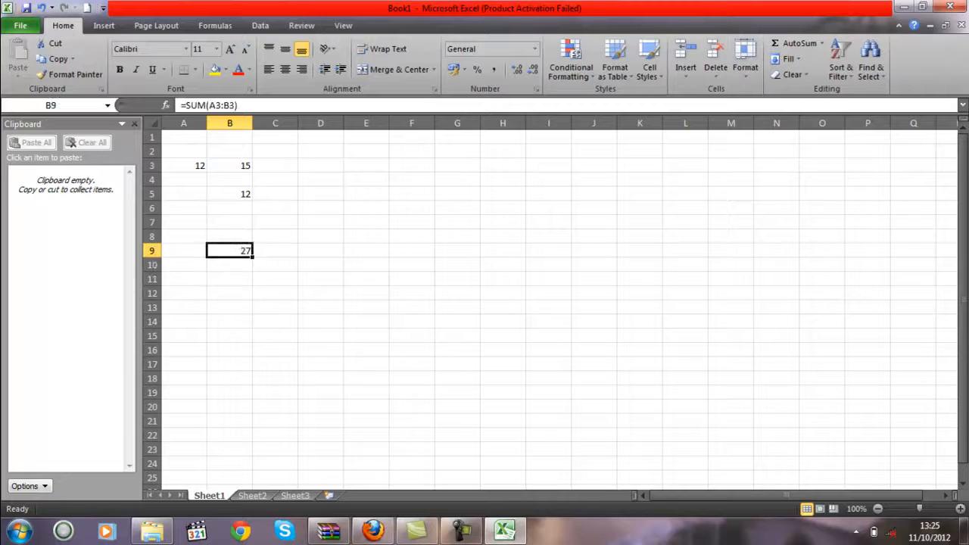
- Enter 11 in cell C3 and change the range in B9's SUM formula to A3:c3
click(275, 165)
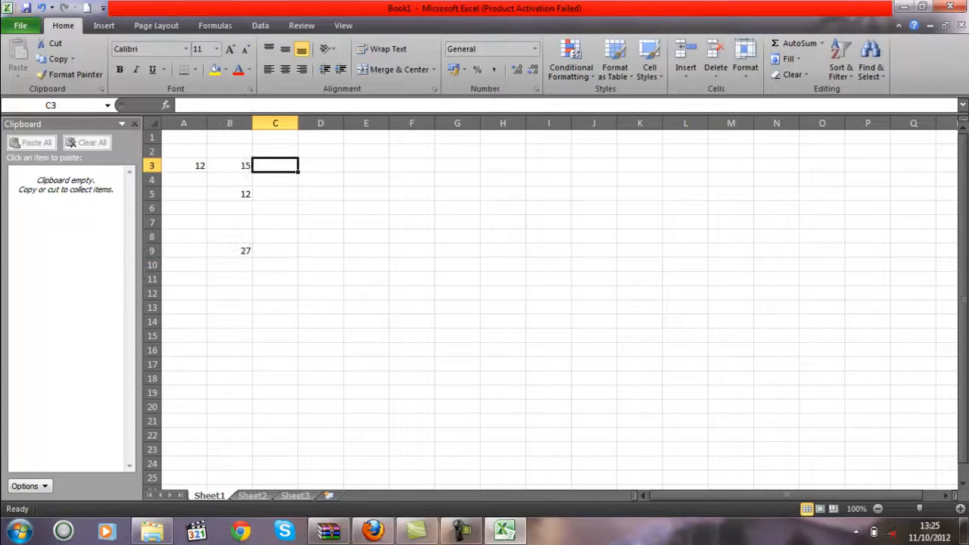
text(11)
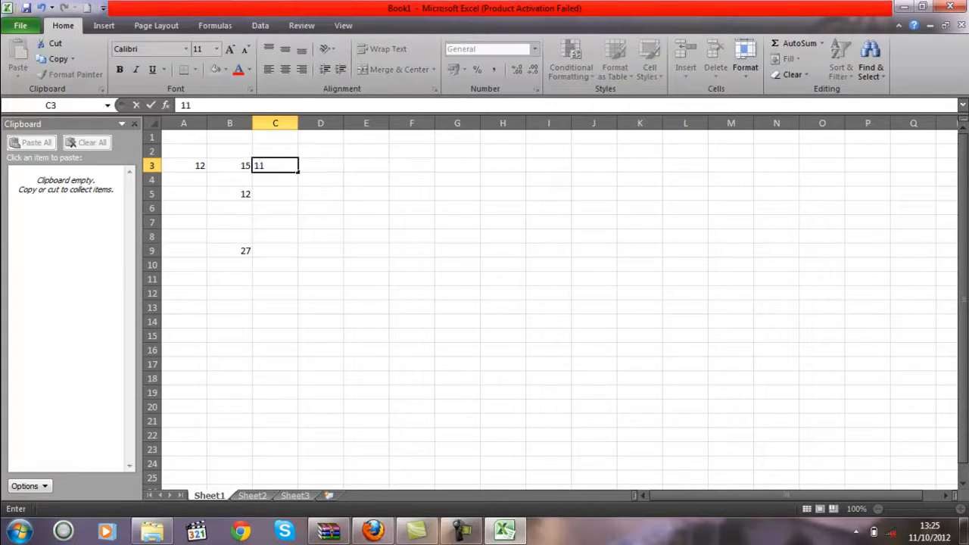
click(229, 251)
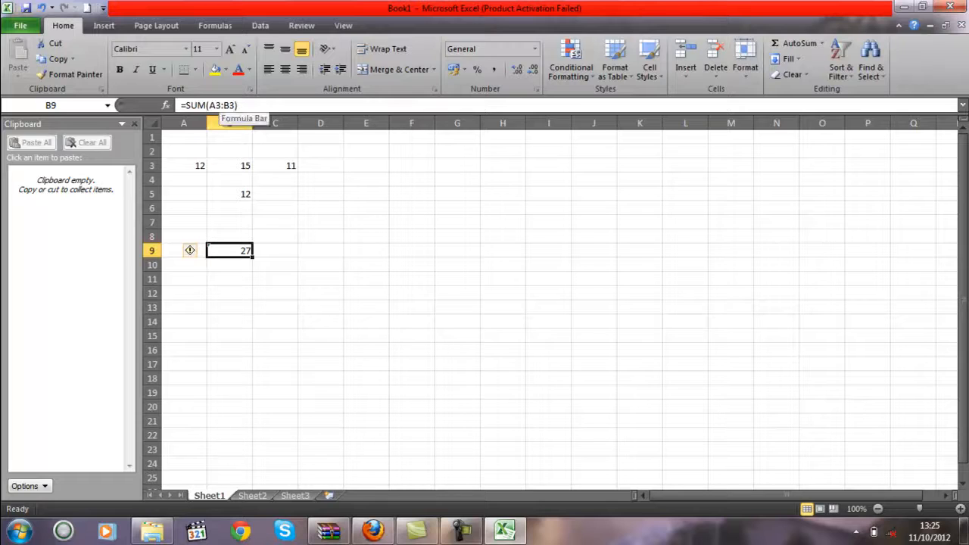
click(226, 105)
key(BackSpace)
text(c)
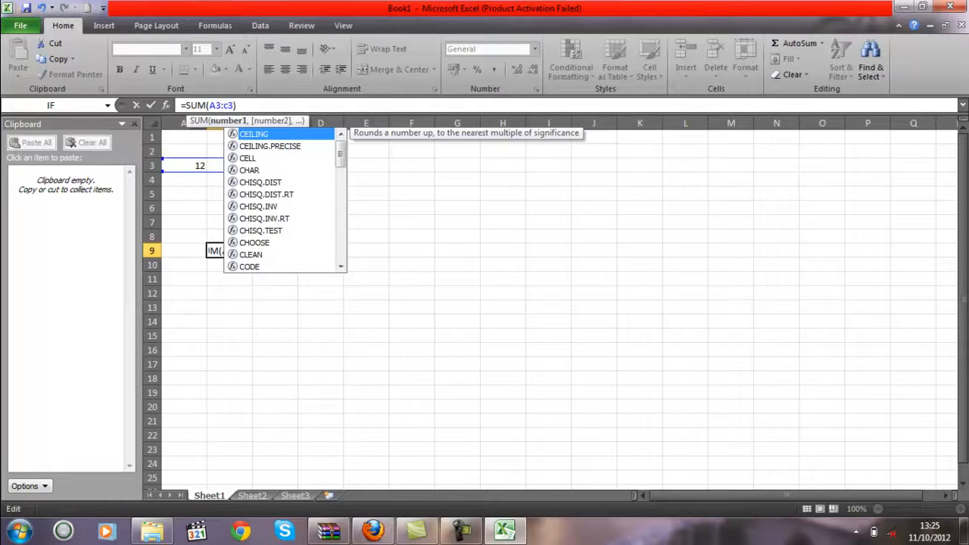
- Replace the colon in B9's SUM formula with a comma so it reads =SUM(A3,c3), and dismiss the Windows color scheme prompt
click(222, 105)
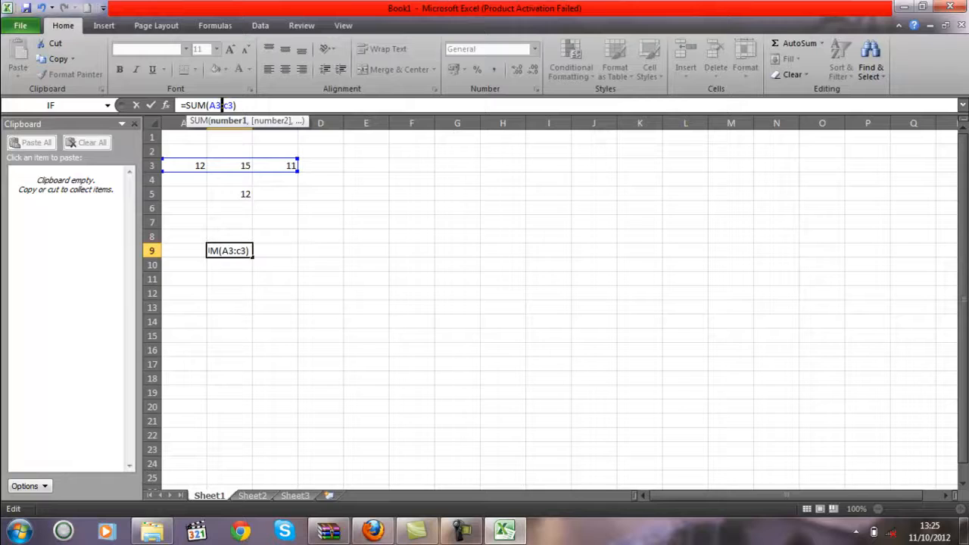
key(BackSpace)
text(,)
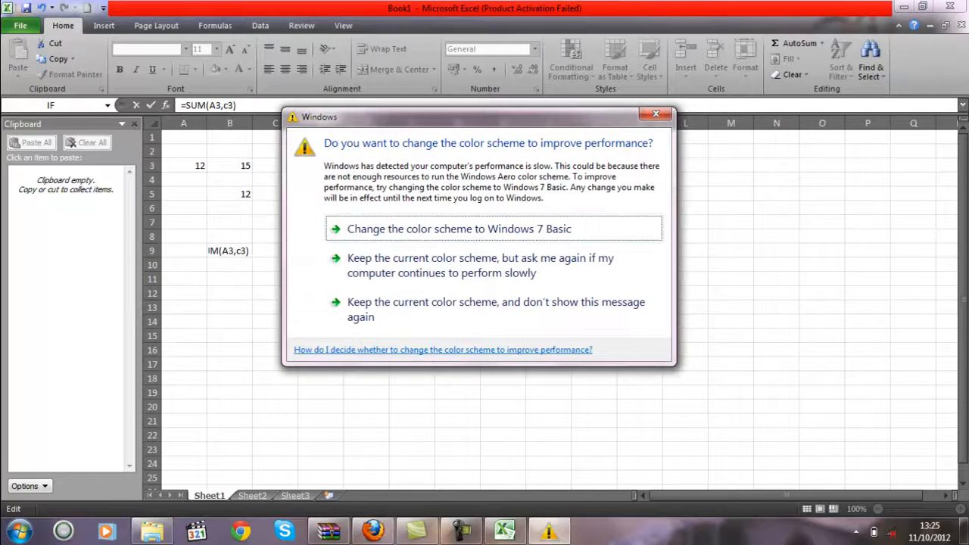
key(Escape)
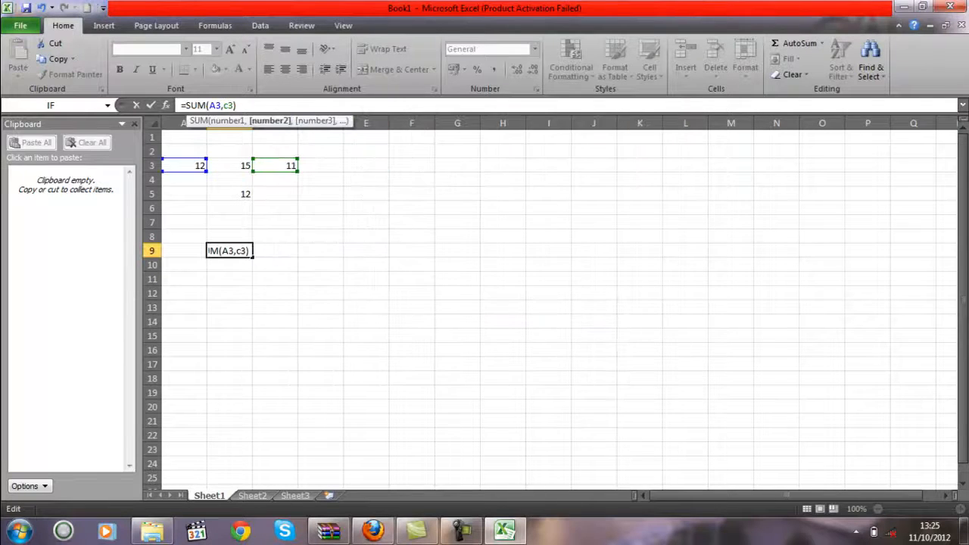
- Try to enter 15 in cell D3 while the SUM formula in B9 is still being edited
click(502, 264)
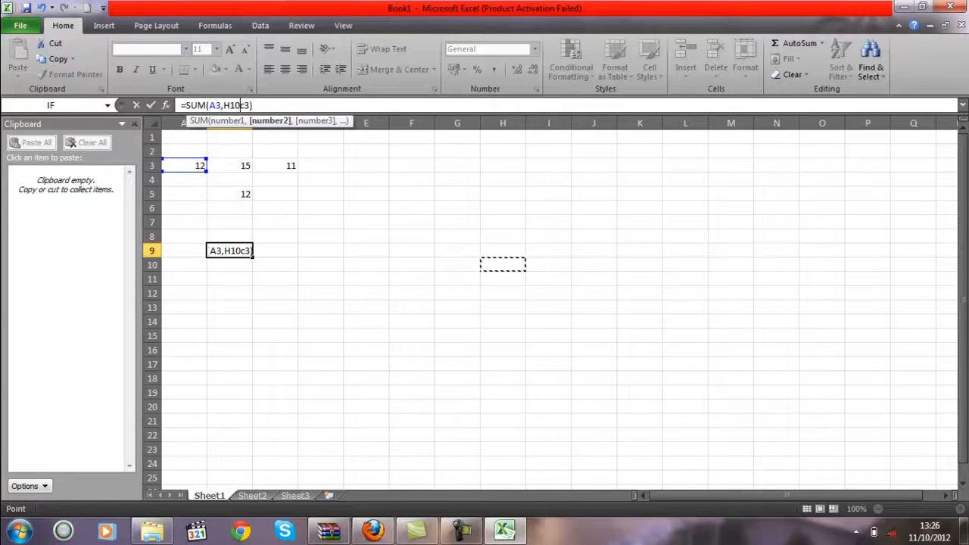
click(321, 179)
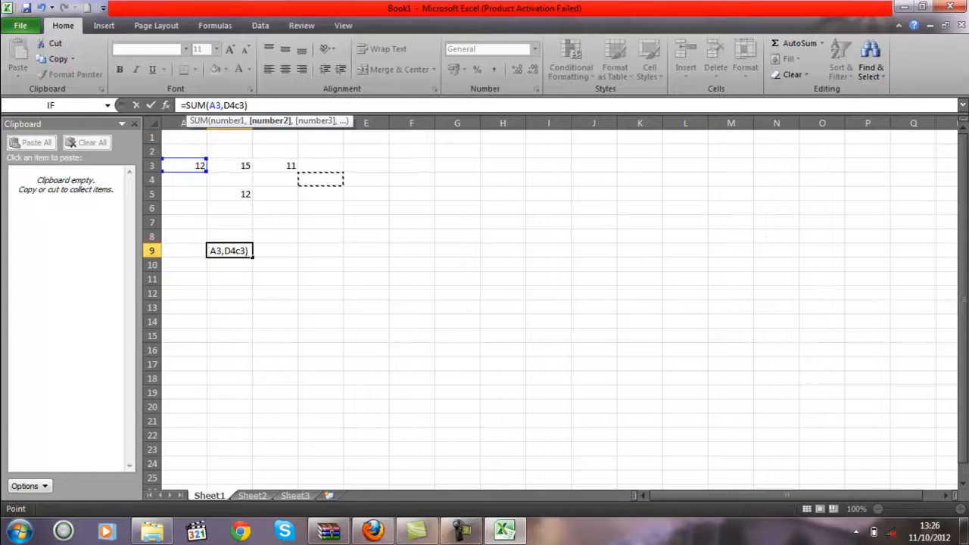
click(275, 236)
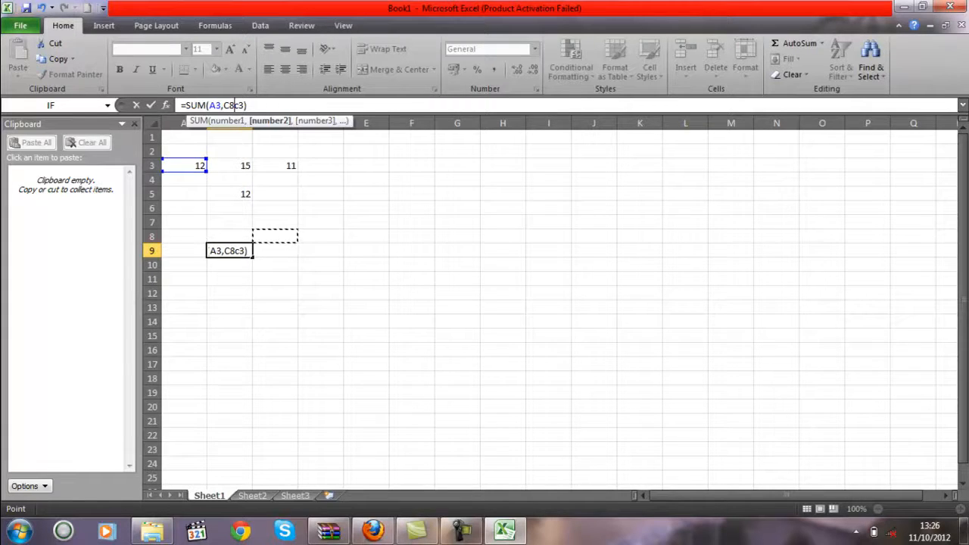
click(300, 162)
text(15)
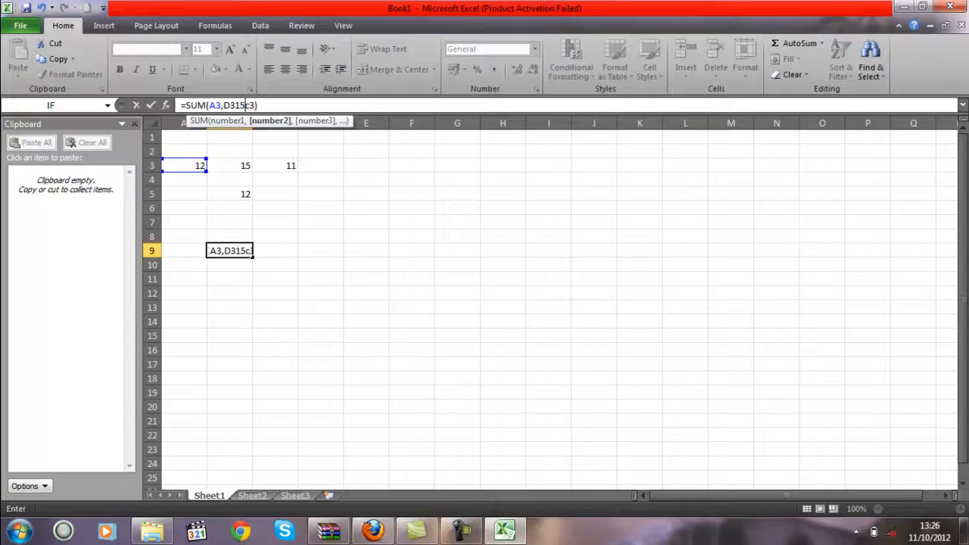
- Enter the numbers 5, 2 and 3 in cells D3, E3 and F3
click(303, 164)
text(5)
key(Tab)
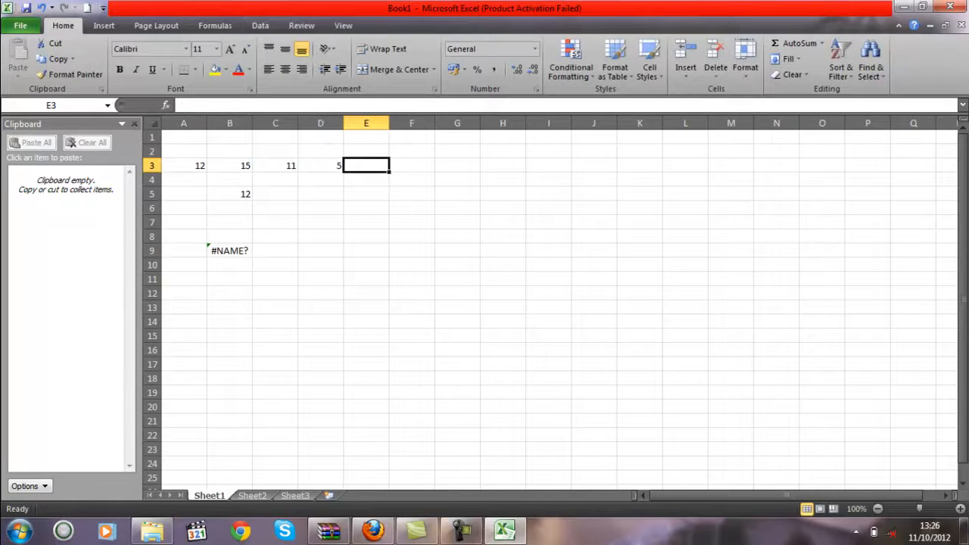
text(2)
key(Tab)
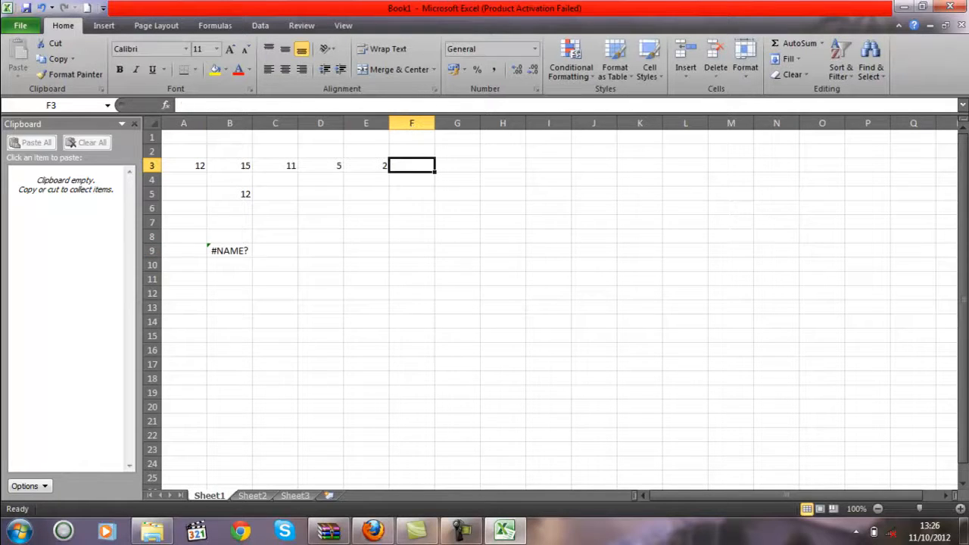
text(3)
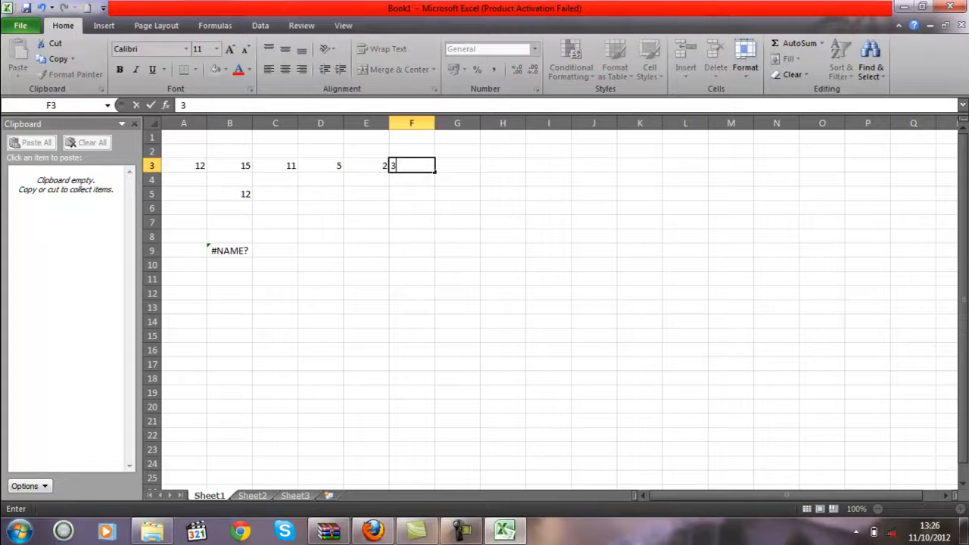
- Enter the formula =sum(a3:f3) in cell F9 to add all the numbers in row 3
click(411, 250)
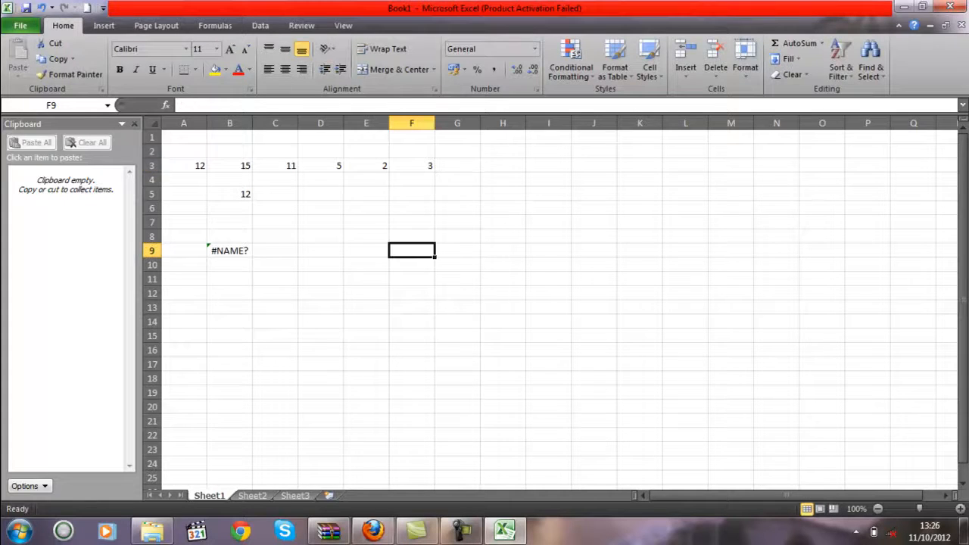
text(=s)
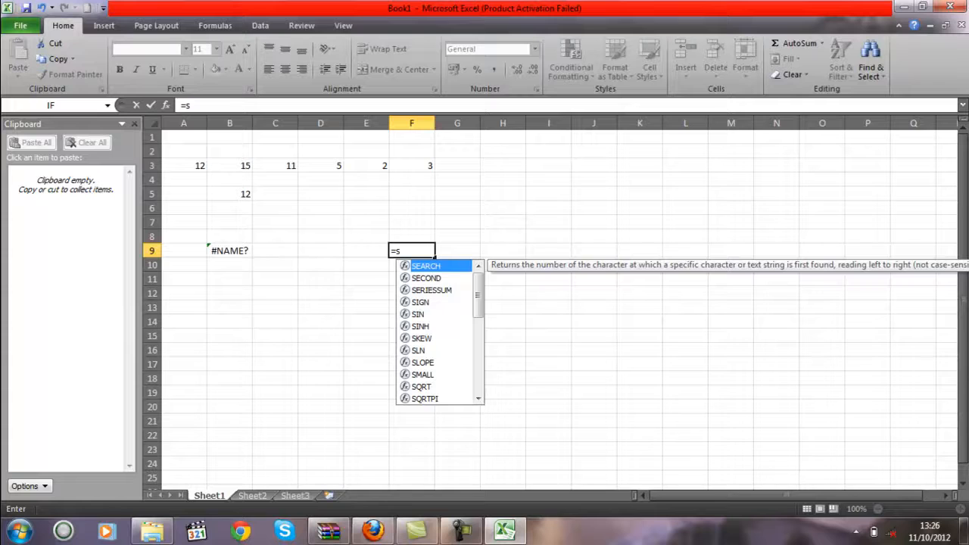
text(um()
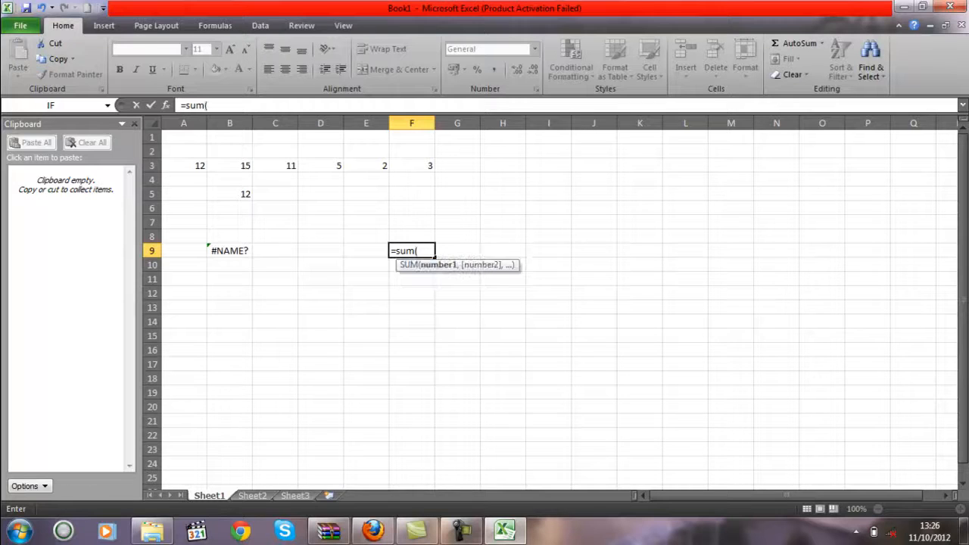
text(a3:f3)
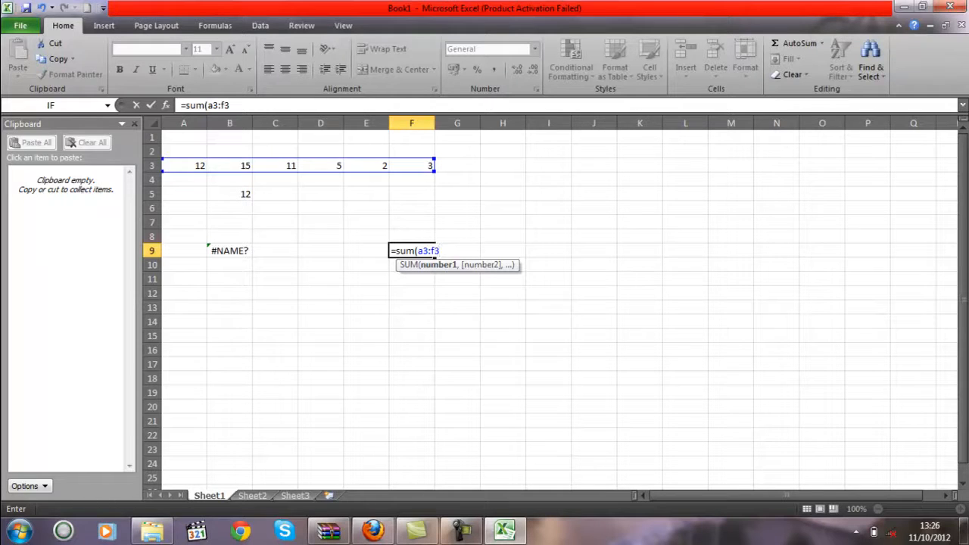
text())
key(Return)
- Replace the formula in cell F9 with =sum(a3,b3,e3) to add only those three cells
click(411, 250)
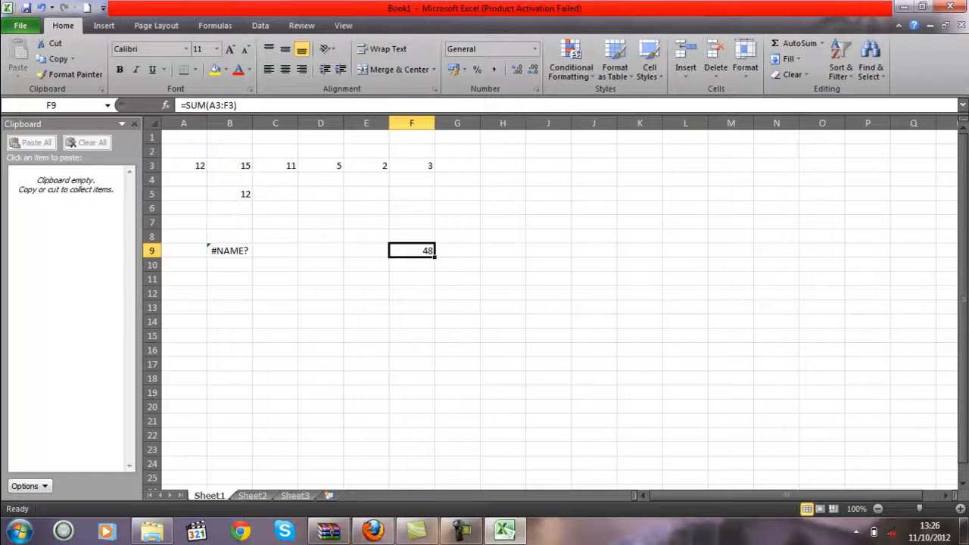
text(=su)
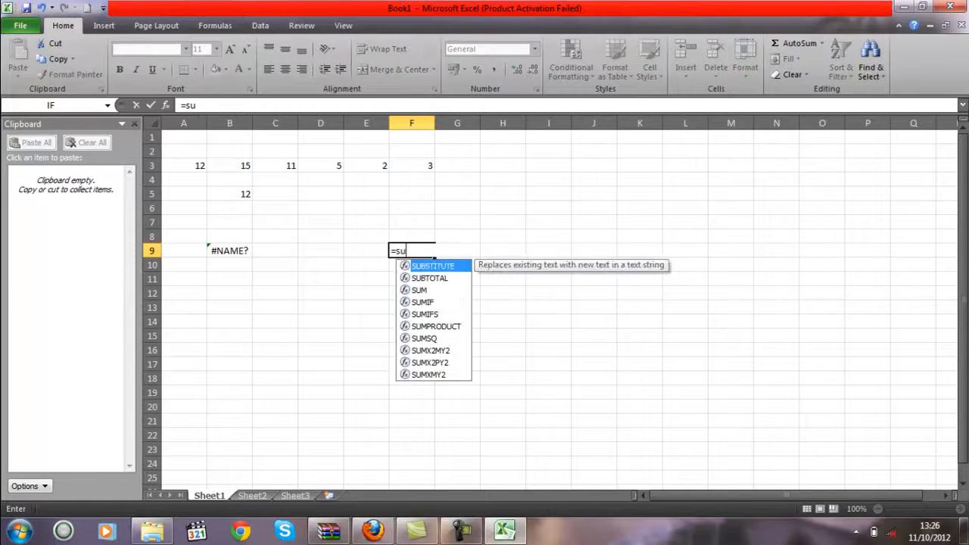
text(m()
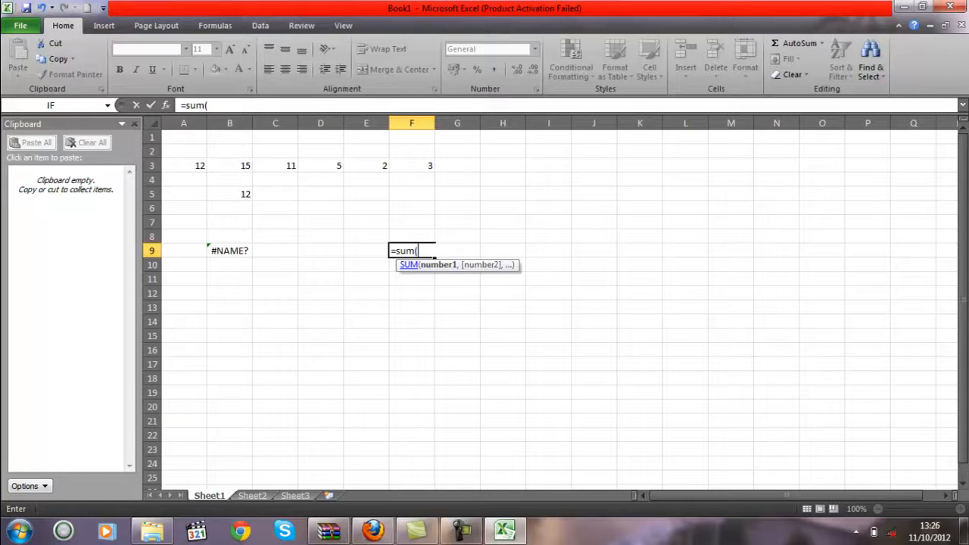
text(a)
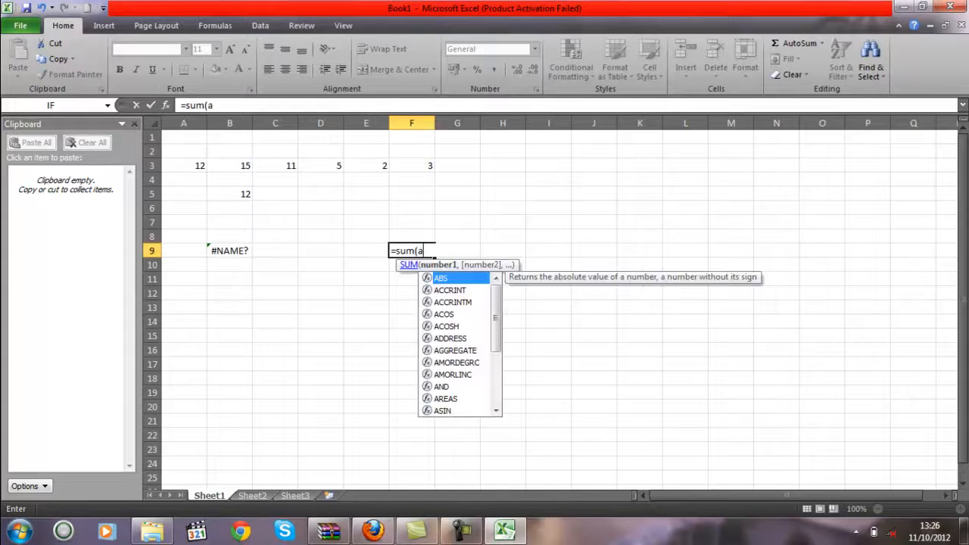
text(3)
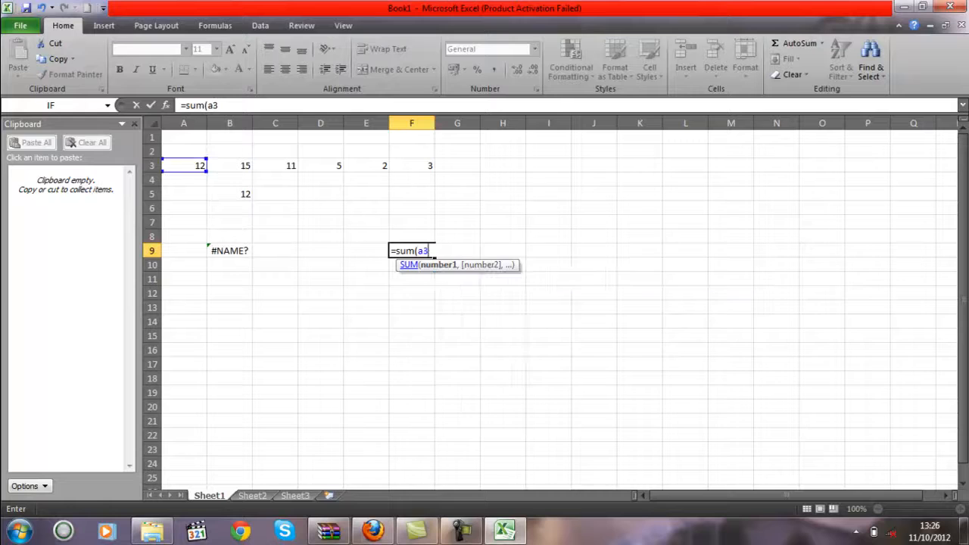
text(,)
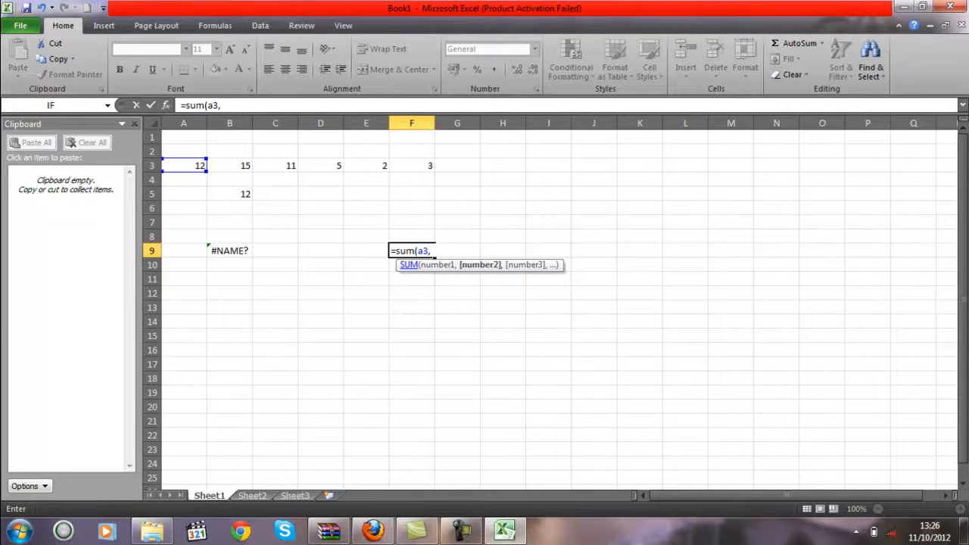
text(b)
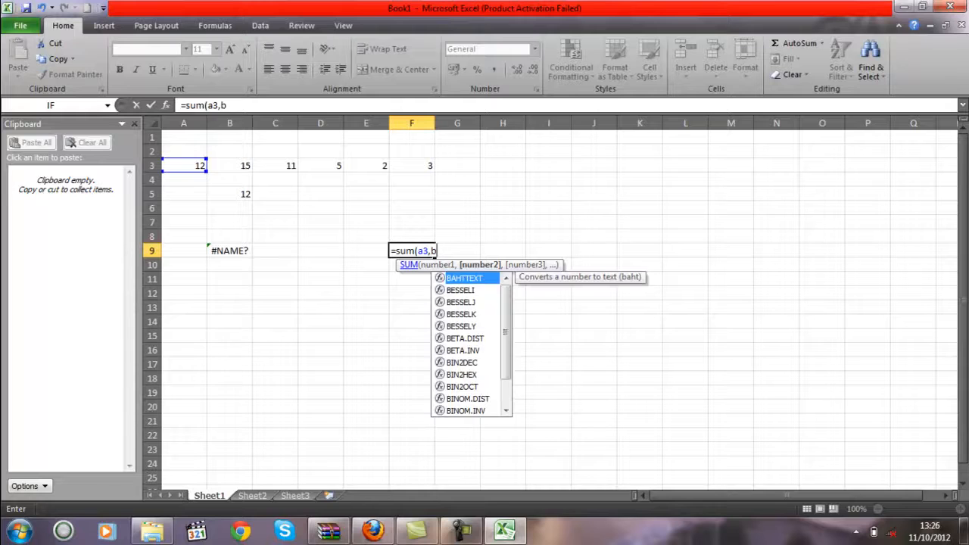
text(3,)
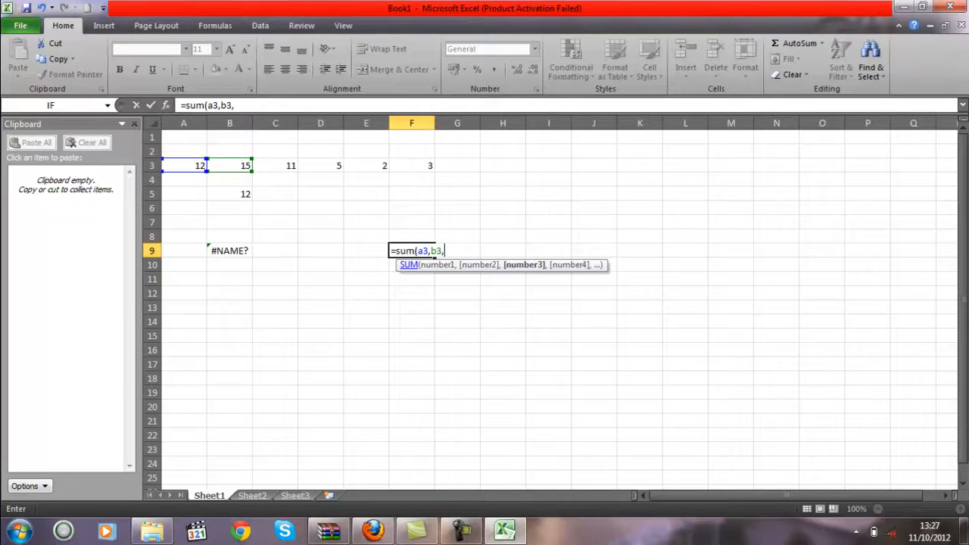
text(e)
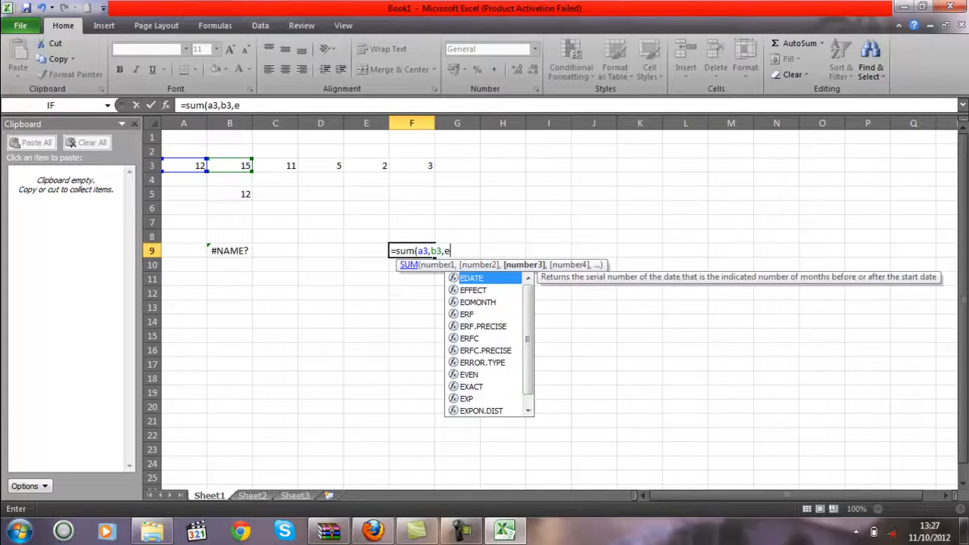
text(3))
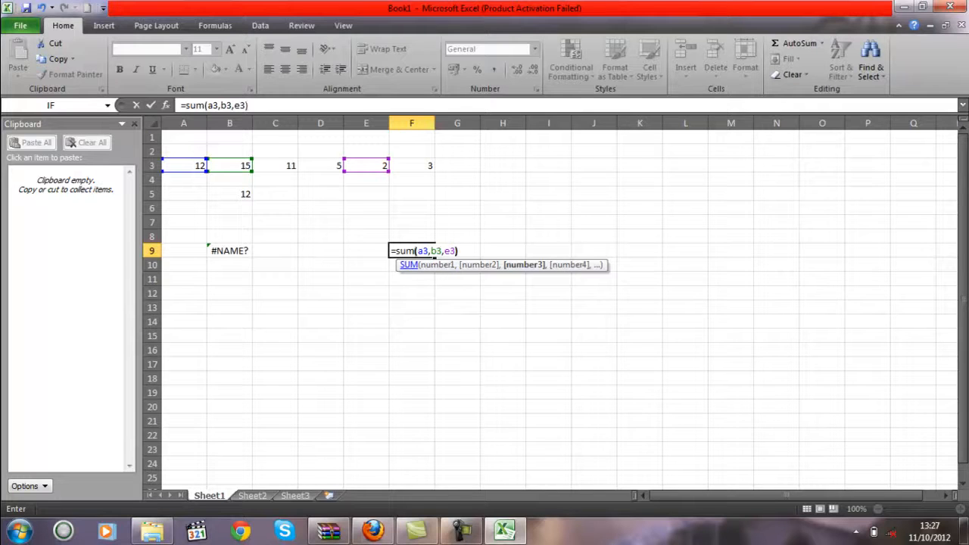
- Complete the formula =SUM(A3,B3,E3) in cell F9
key(Return)
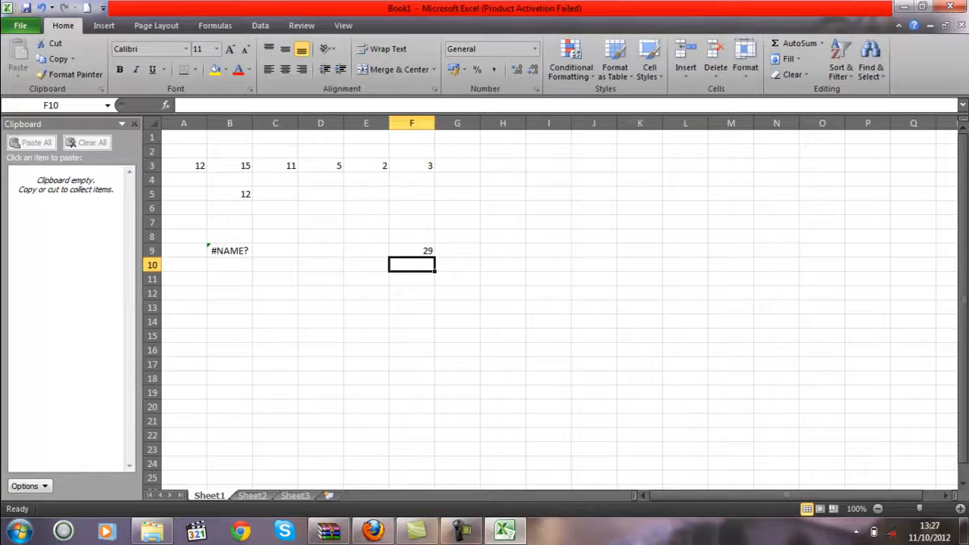
- Replace the formula in cell B9 with =MIN(A3,D3), keeping the current Windows color scheme and suppressing its message in future
click(229, 250)
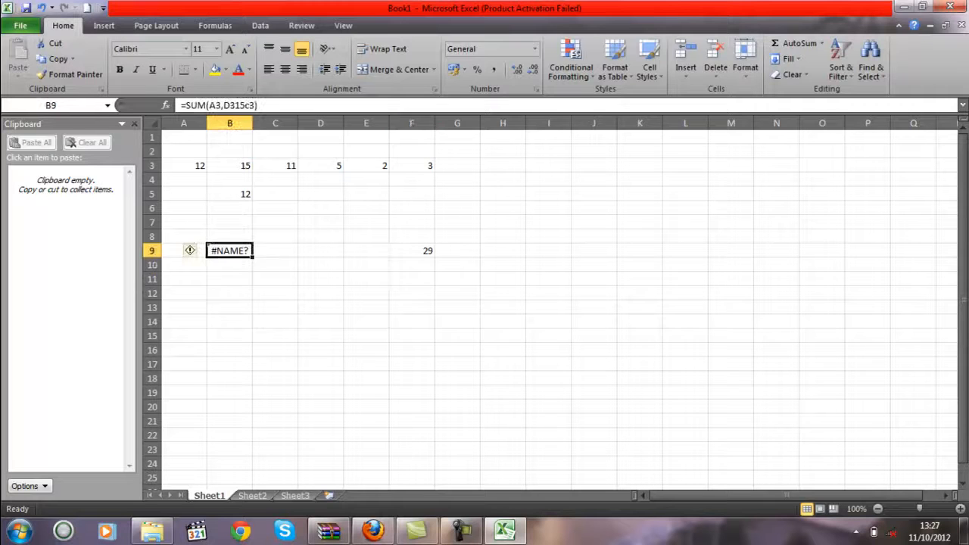
text(=min)
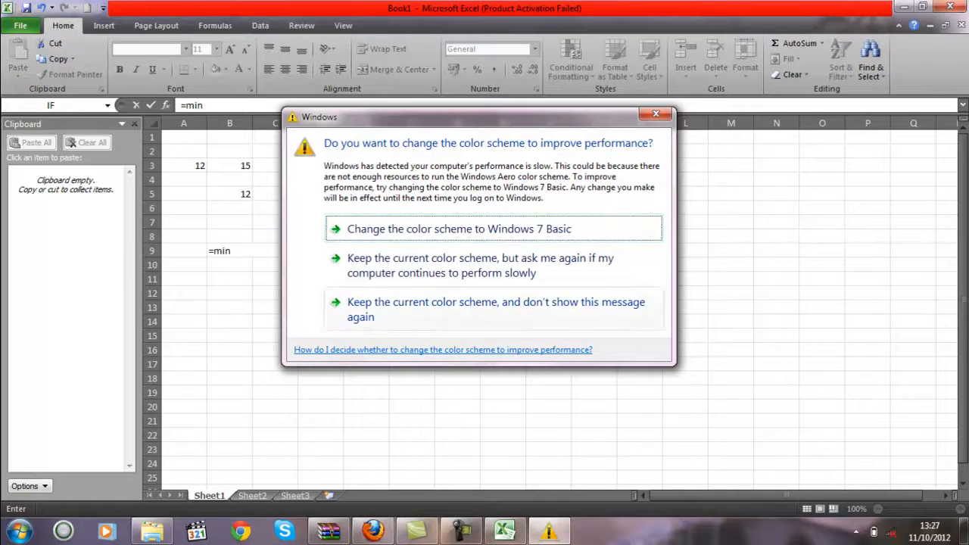
click(470, 309)
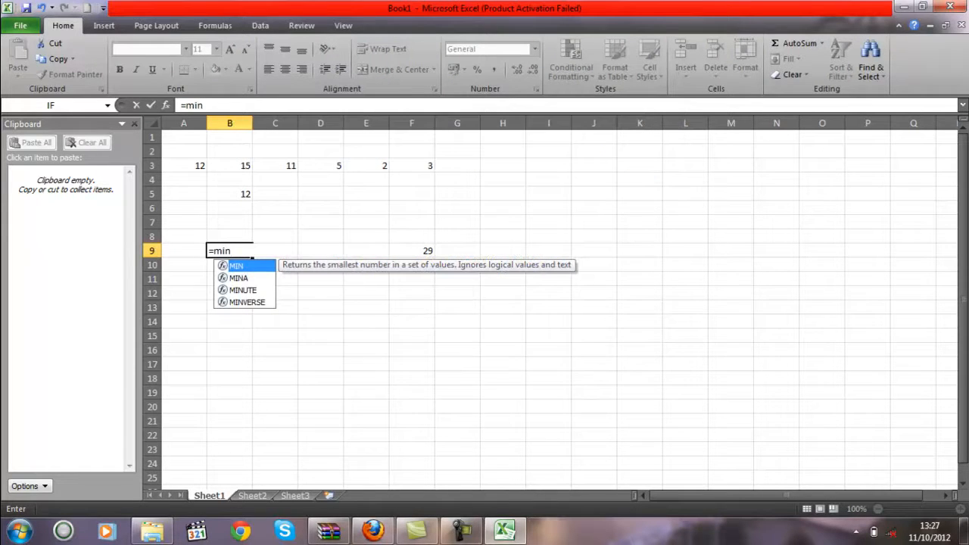
text(()
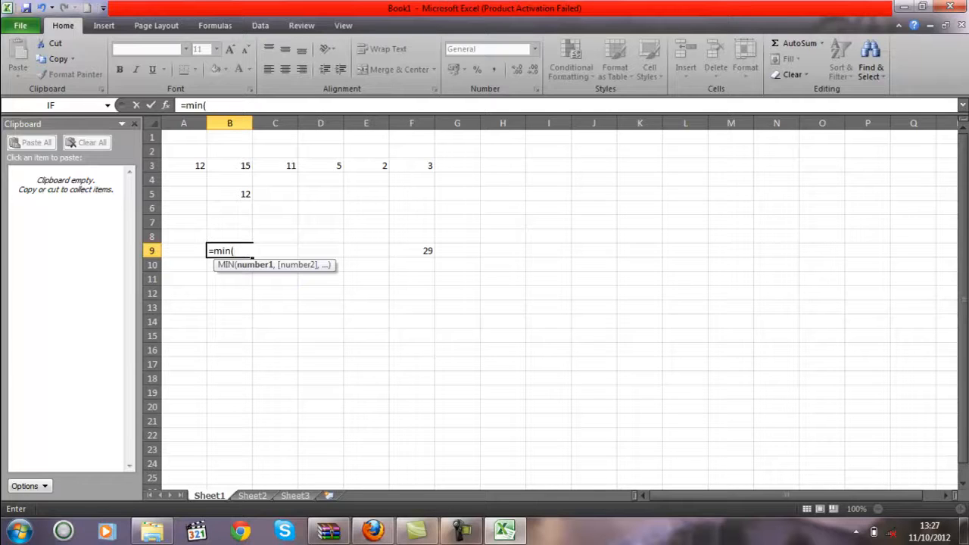
text(a)
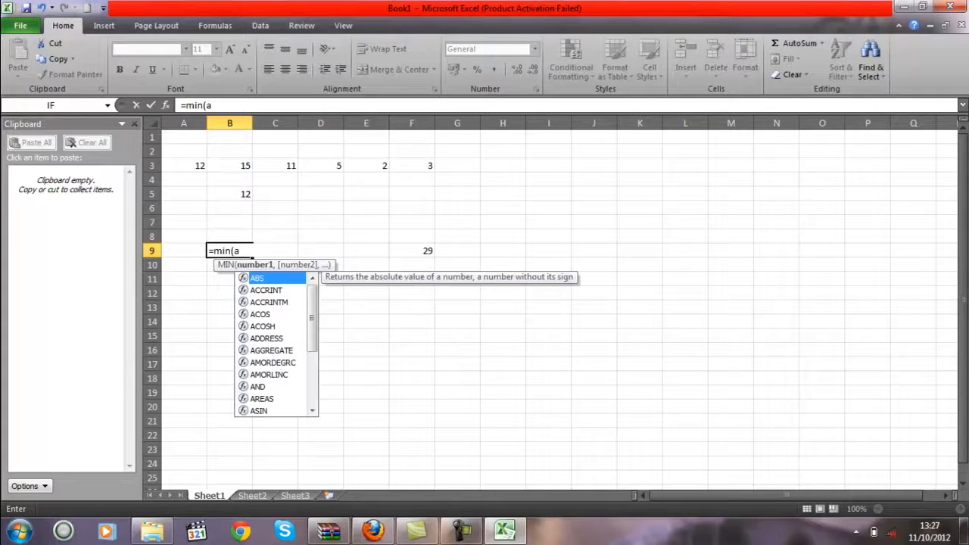
text(3,d)
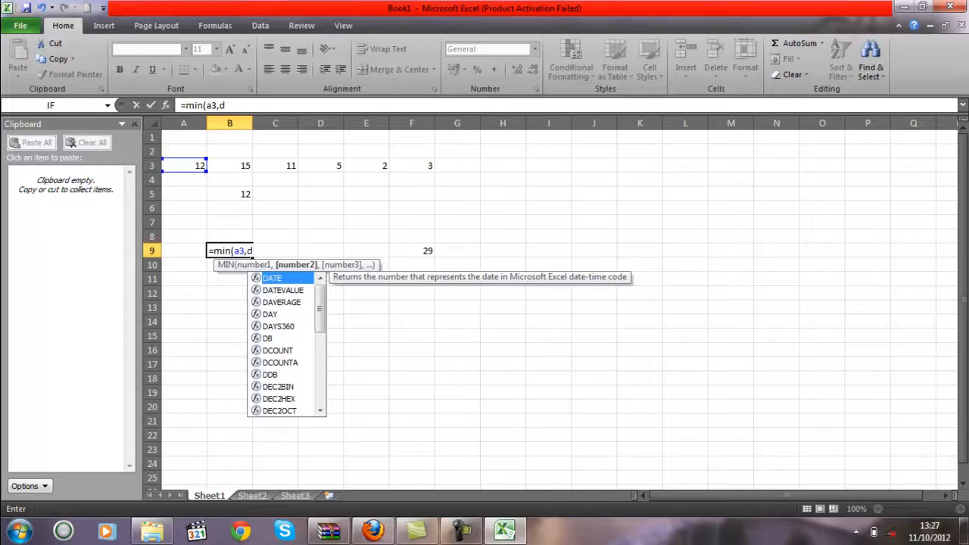
text(3)
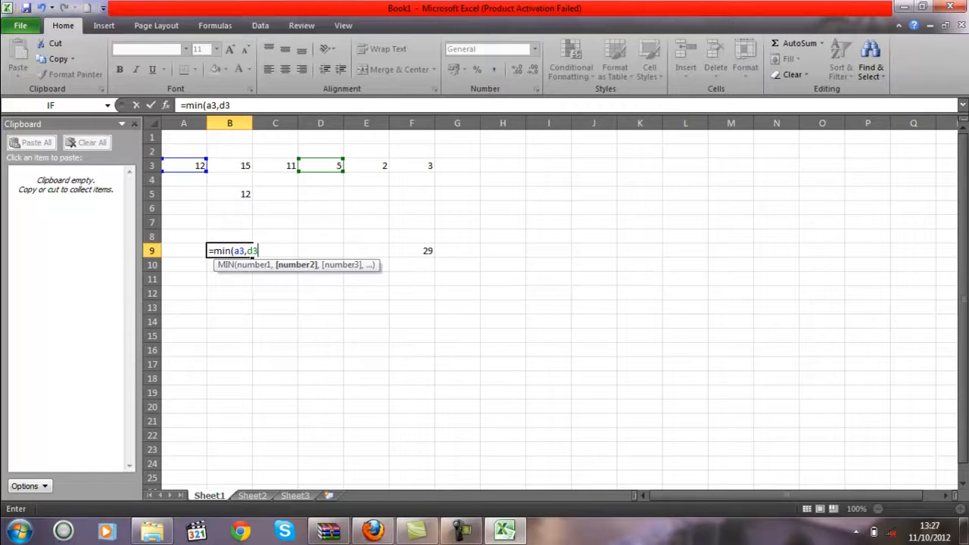
text())
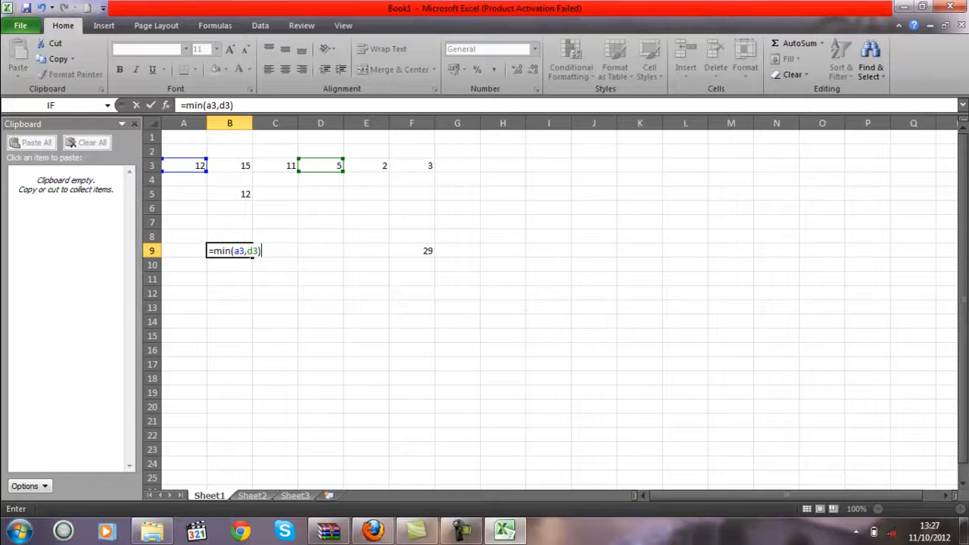
key(Return)
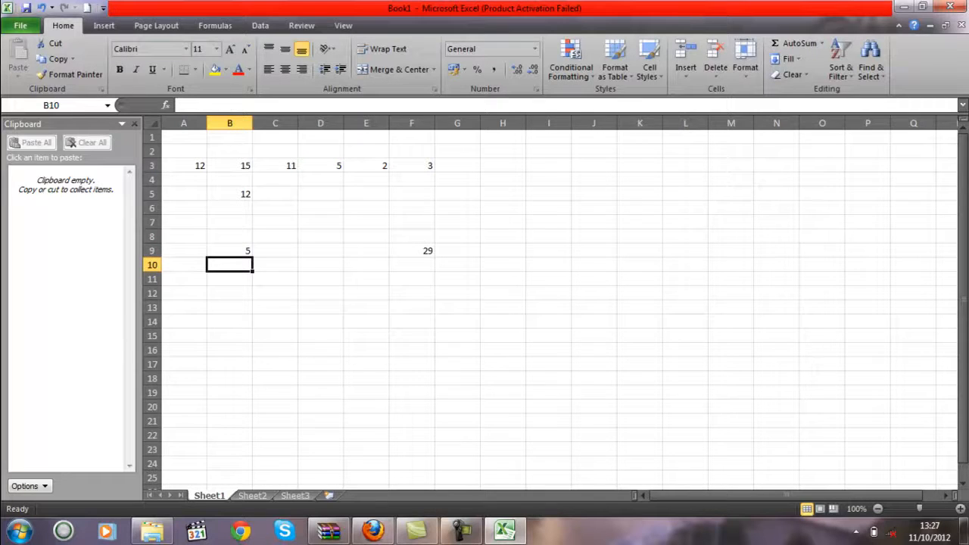
- Change the value in cell B3 to 2
ctrl+scroll(551, 302, down, 1)
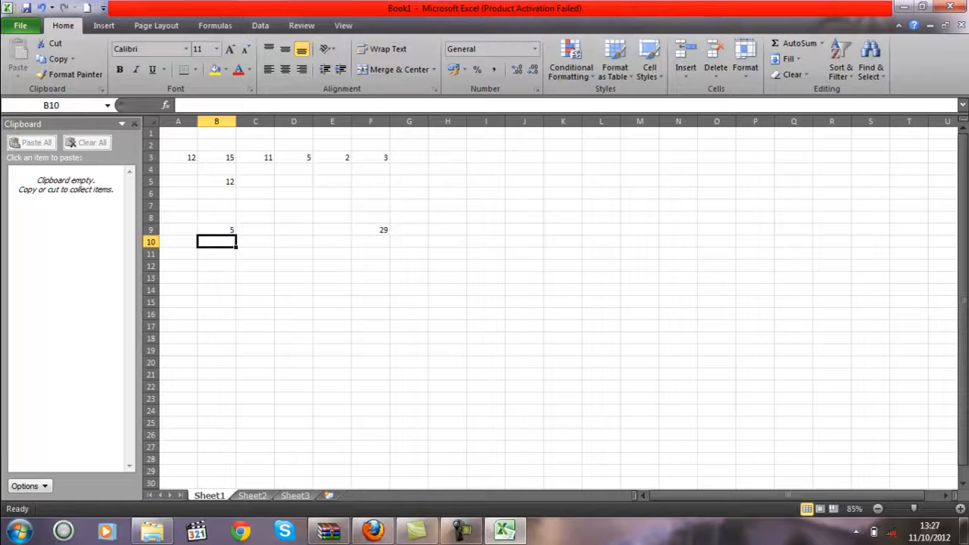
click(216, 157)
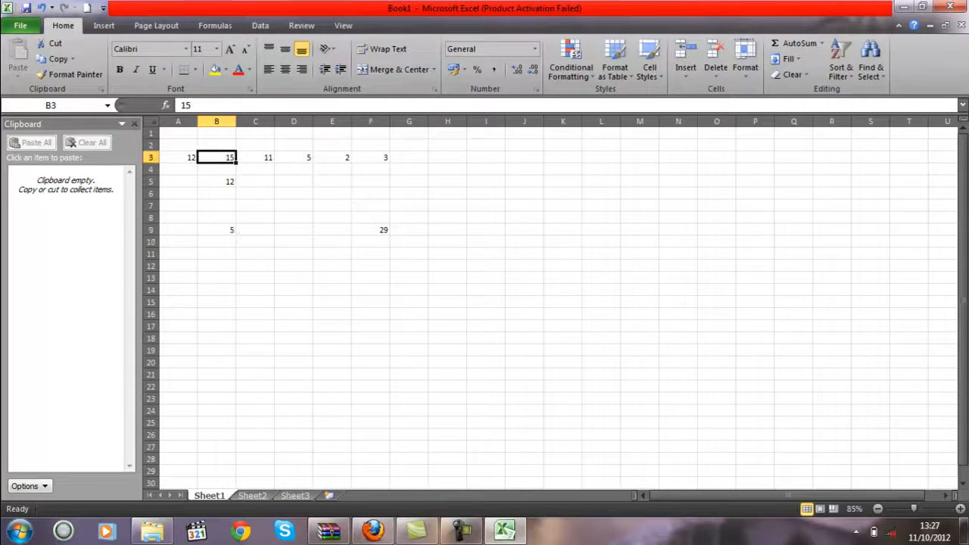
text(2)
click(255, 218)
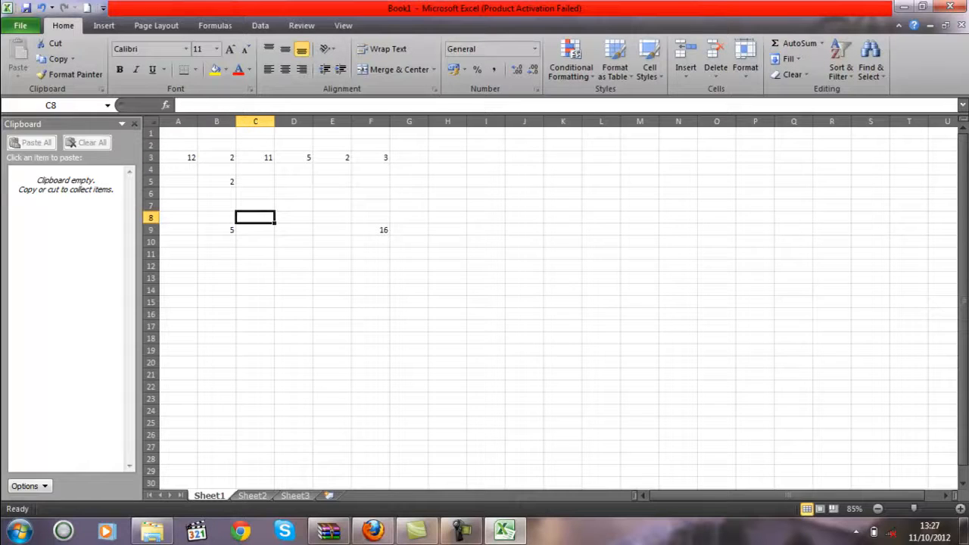
- Edit the minimum formula in cell B9 to cover the whole range, making it =MIN(A3:D3)
click(216, 230)
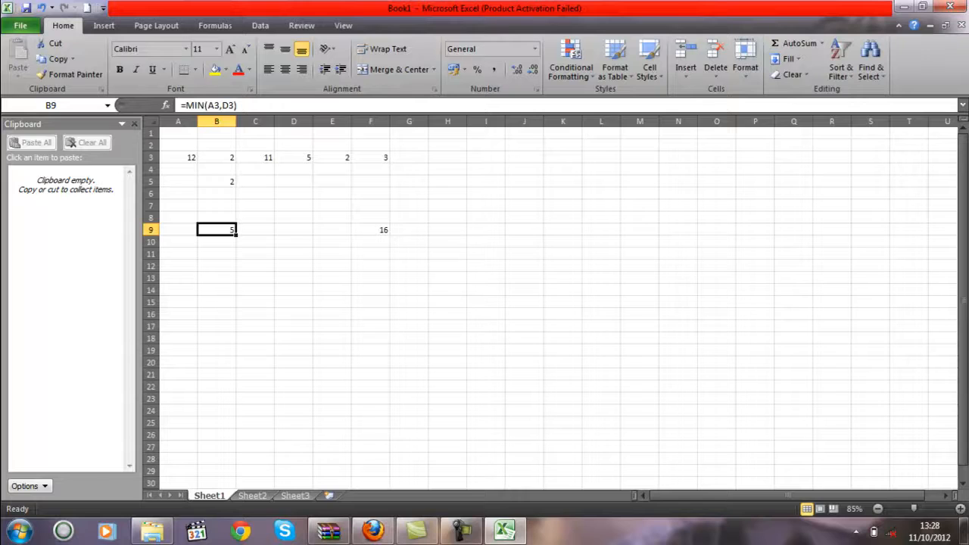
click(220, 105)
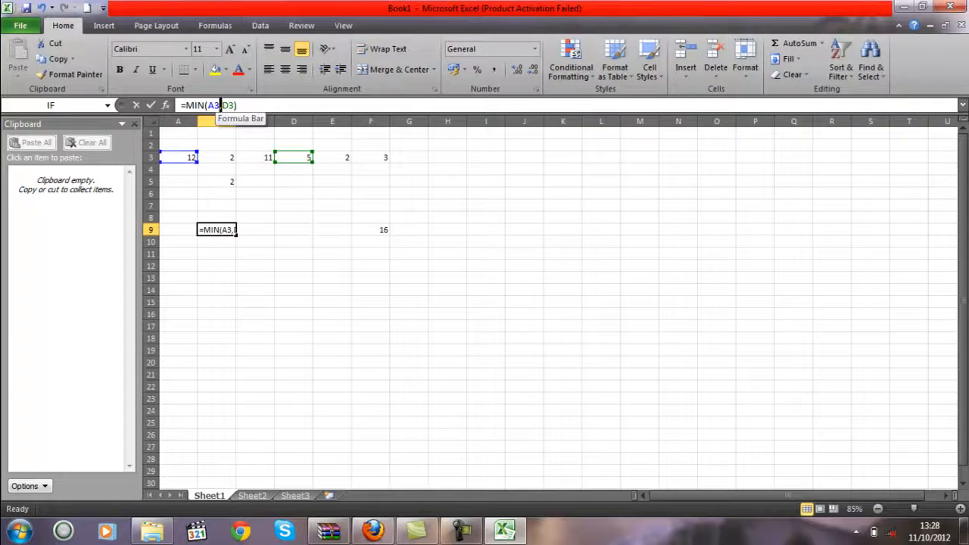
key(BackSpace)
text(:)
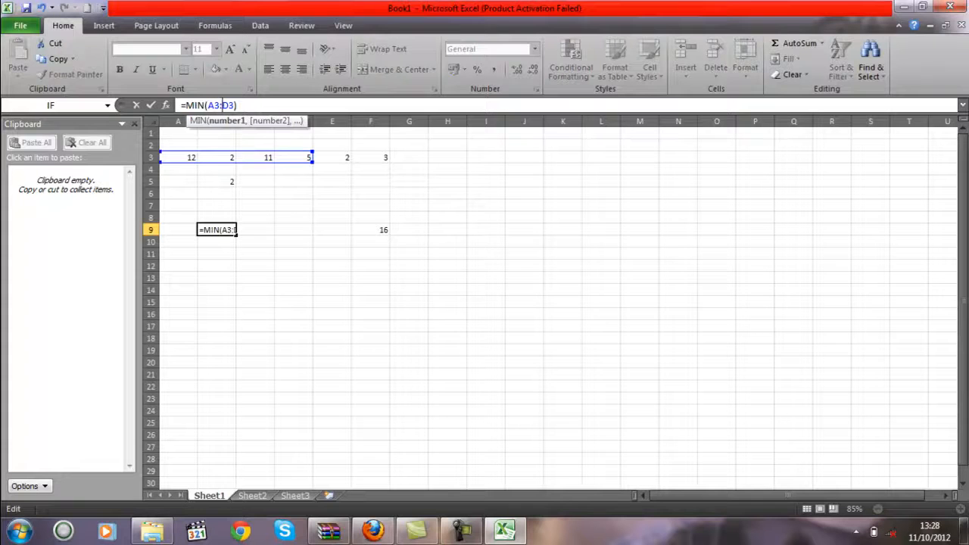
key(Return)
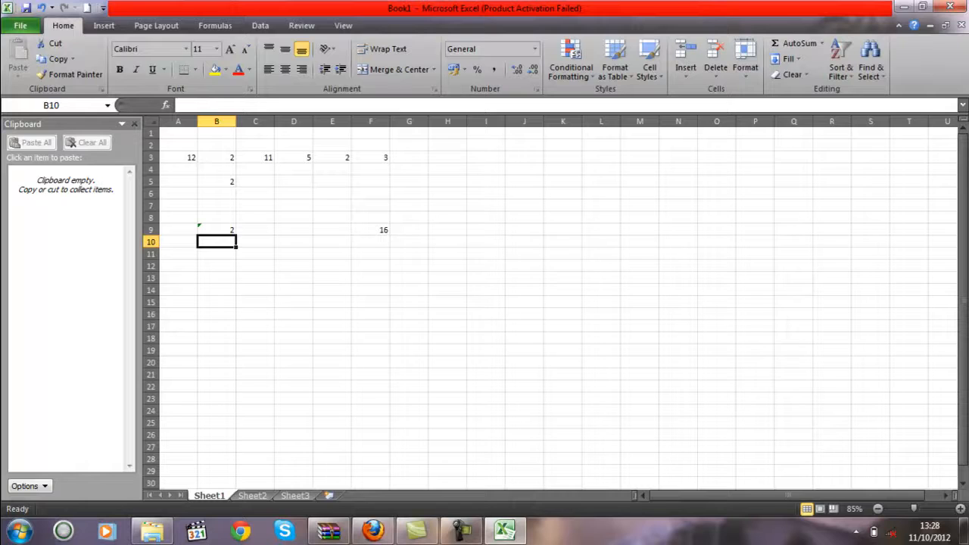
- Enter the formula =MAX(A3,B3) in cell B10
scroll(550, 303, down, 1)
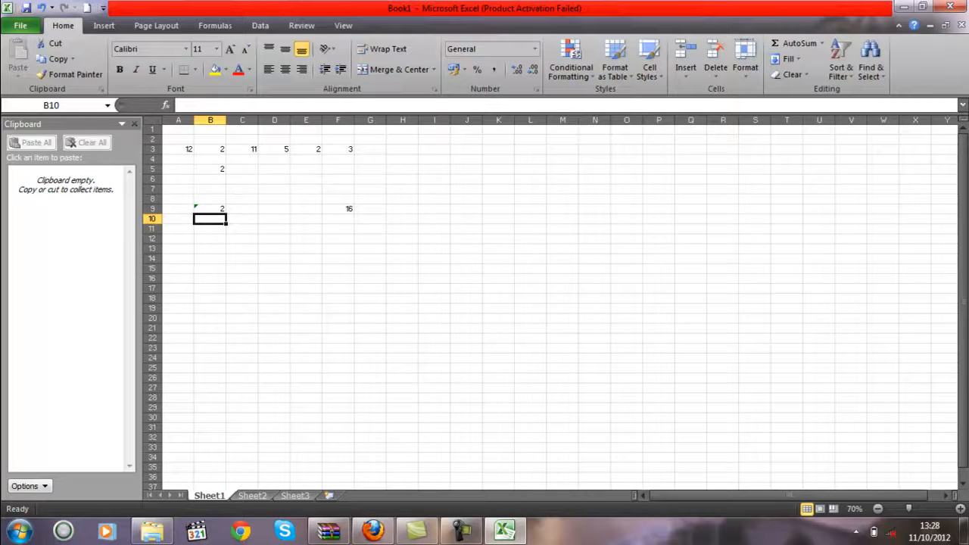
scroll(550, 303, up, 2)
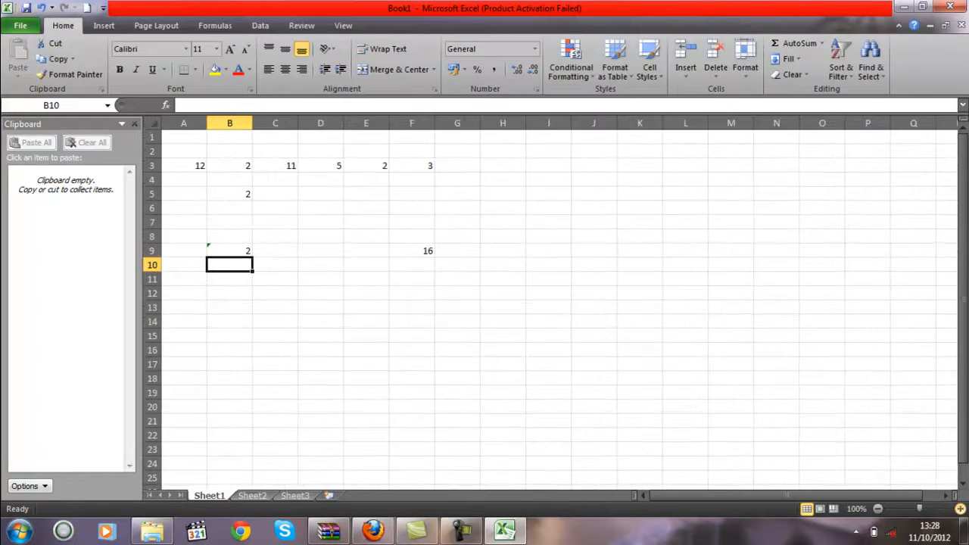
text(=ma)
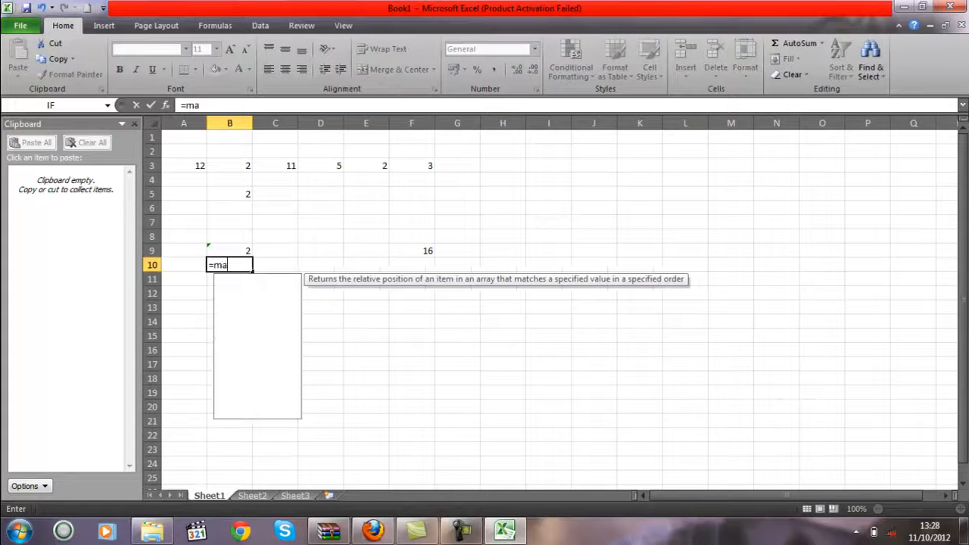
text(x()
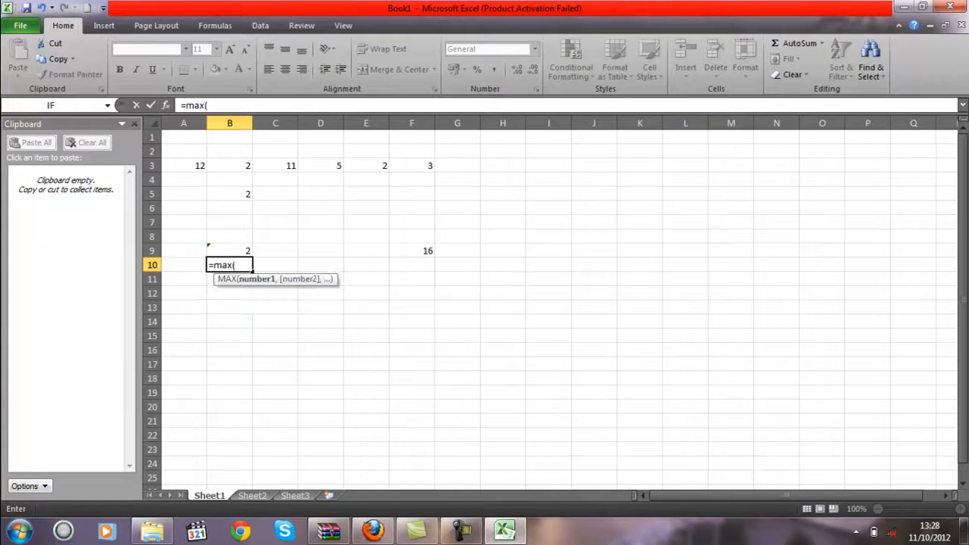
text(a)
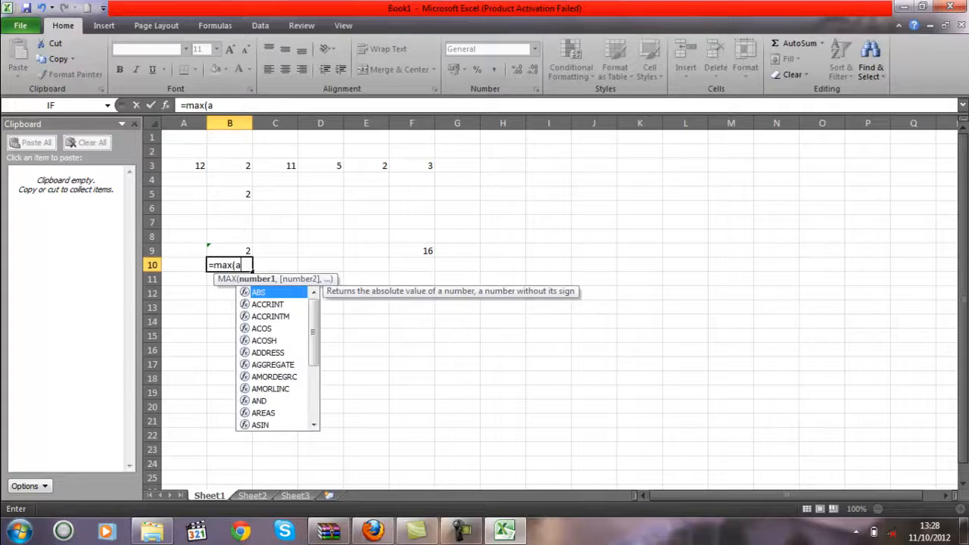
text(3,)
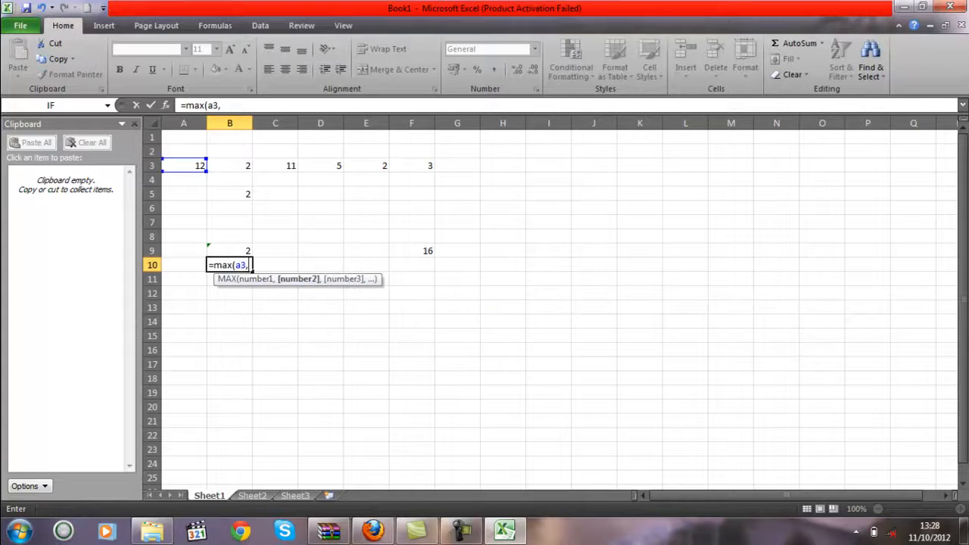
text(b3))
key(Return)
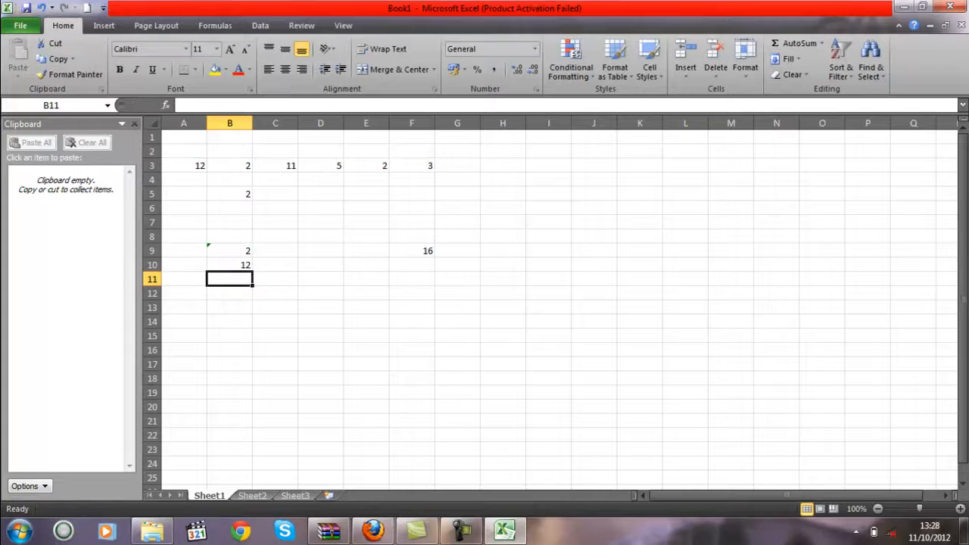
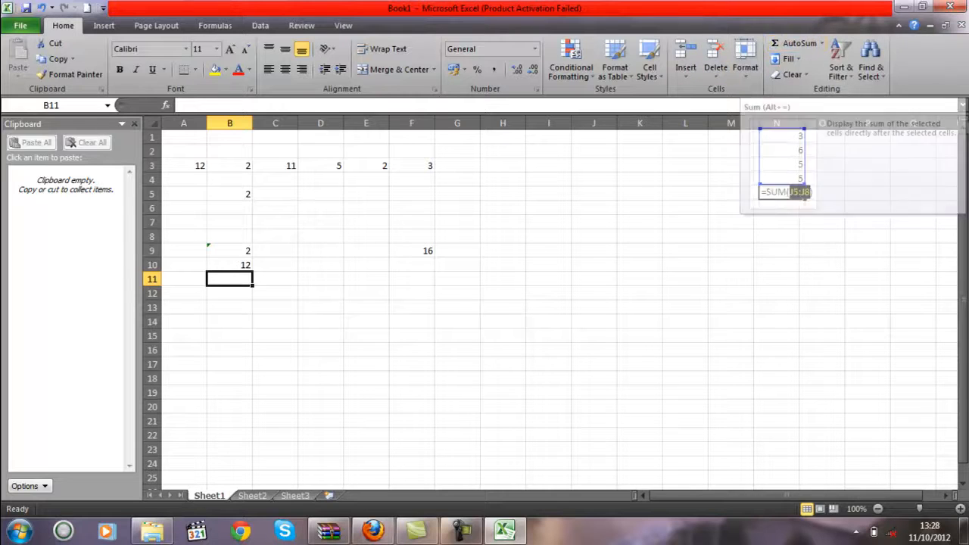
- Clear all the sample numbers and formulas from the range A2:G16
drag(456, 349, 183, 151)
key(Delete)
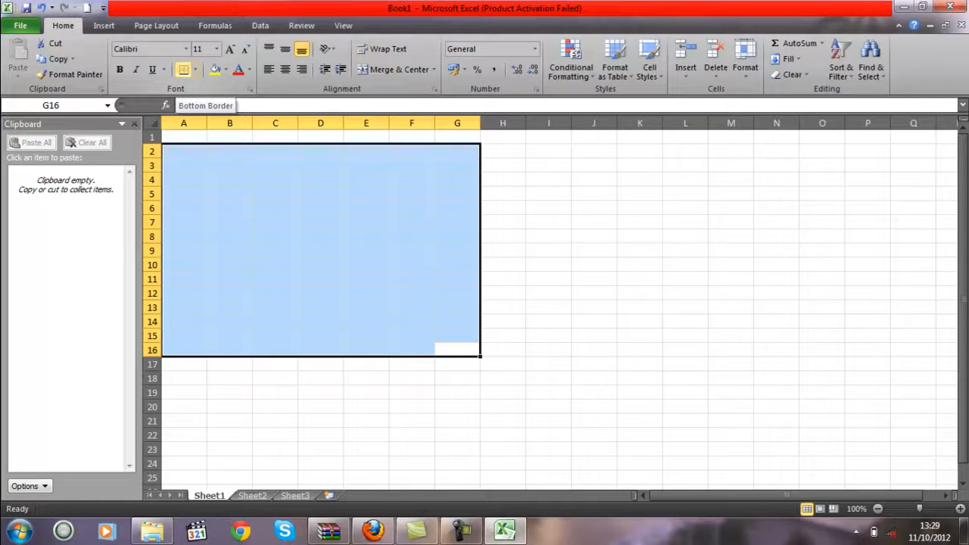
click(503, 223)
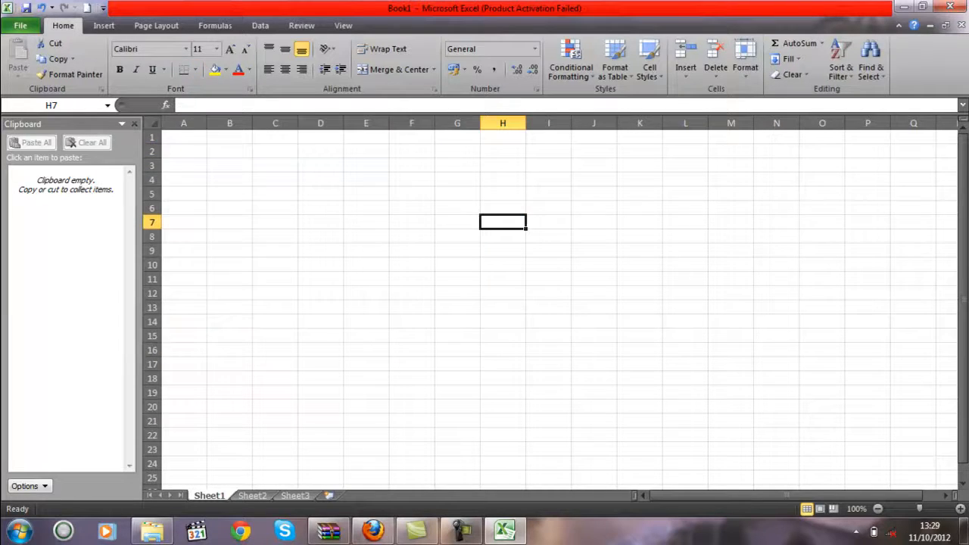
- Apply a bottom border to the range A3:F13
drag(183, 165, 411, 307)
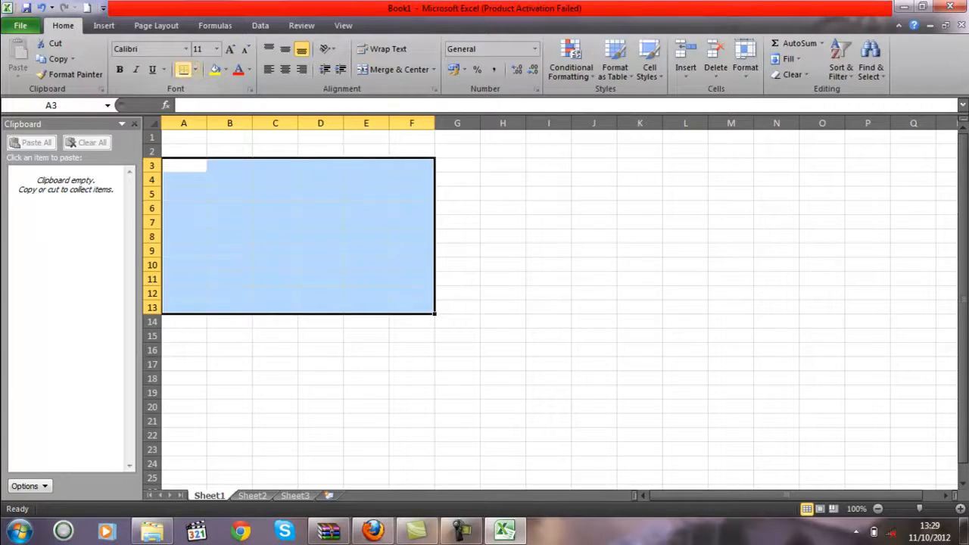
click(183, 69)
click(457, 264)
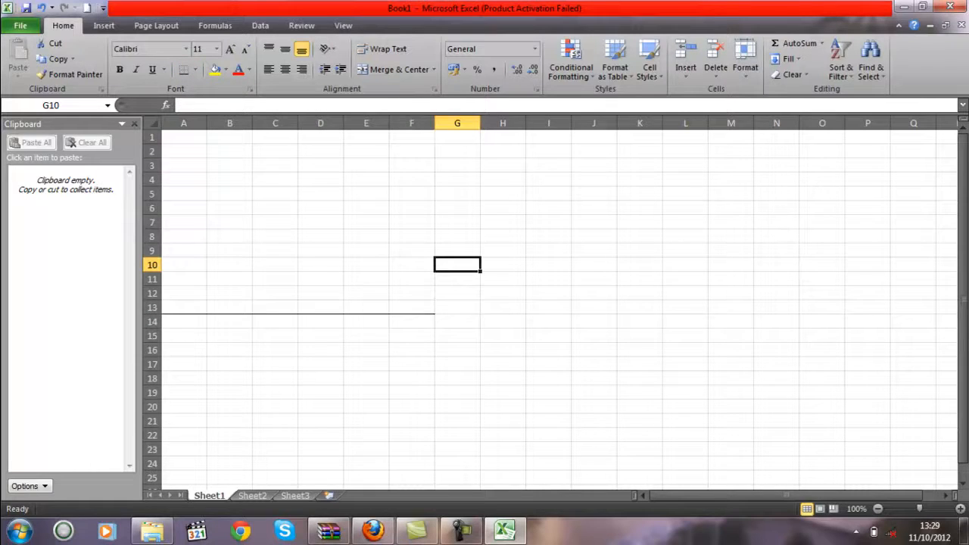
- Undo the bottom border and the preceding changes, and clear the contents of range A2:G16 again
drag(457, 321, 183, 179)
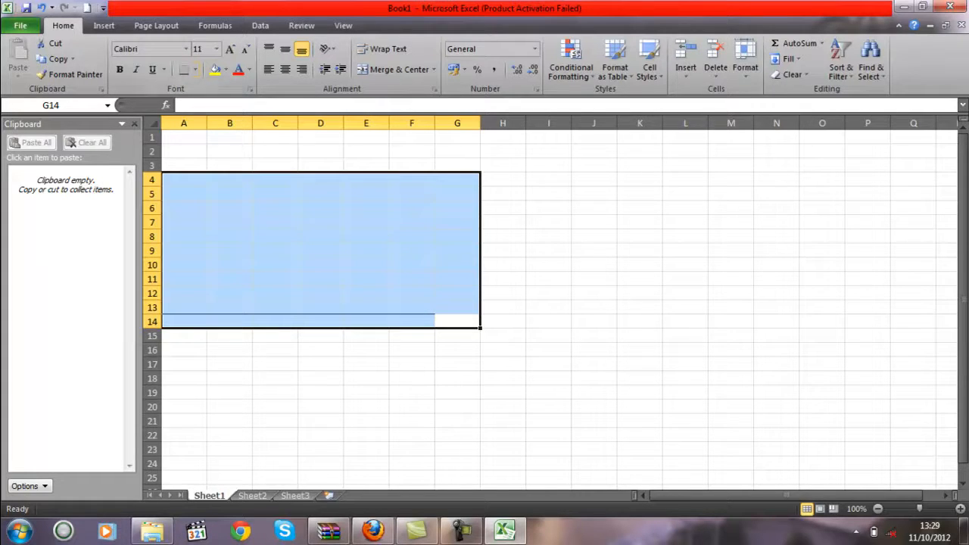
key(ctrl+z)
key(ctrl+z)
key(ctrl+z)
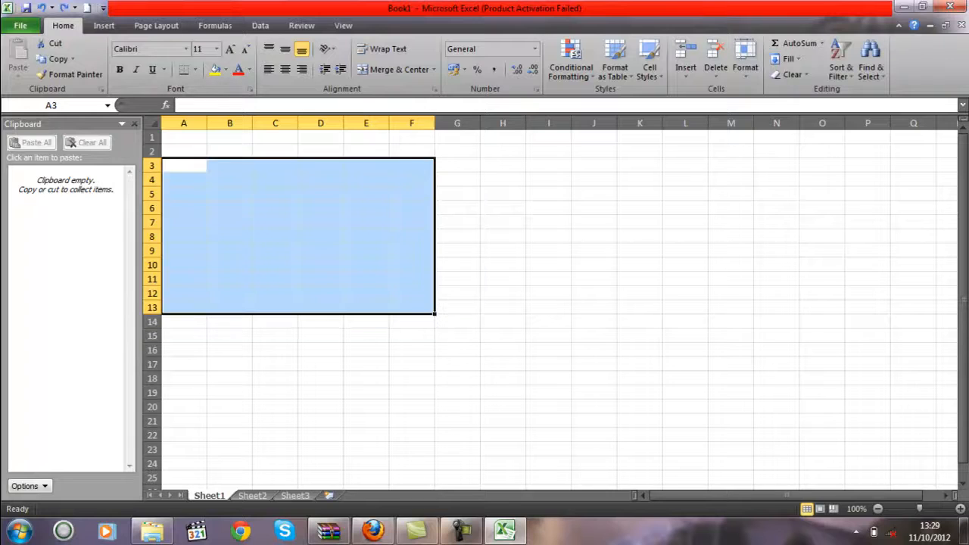
key(Delete)
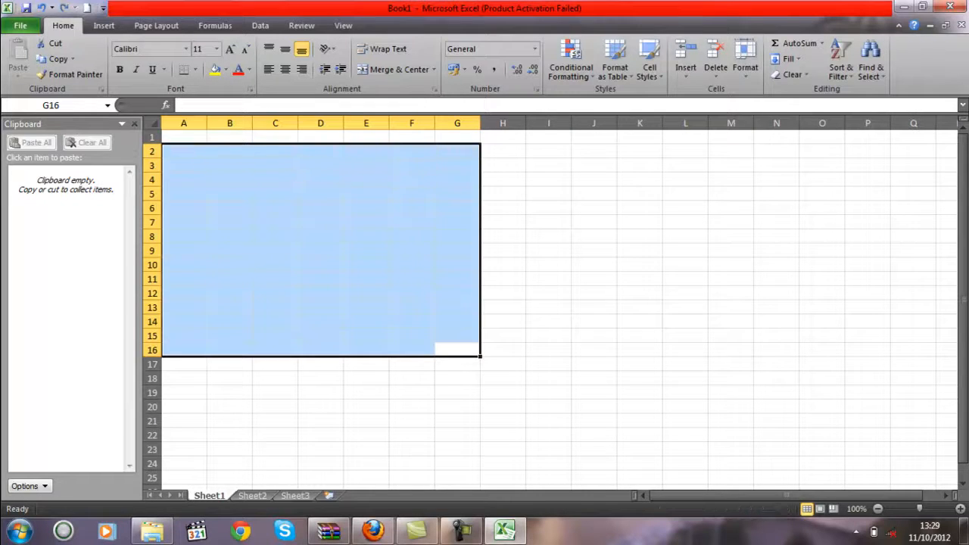
click(594, 335)
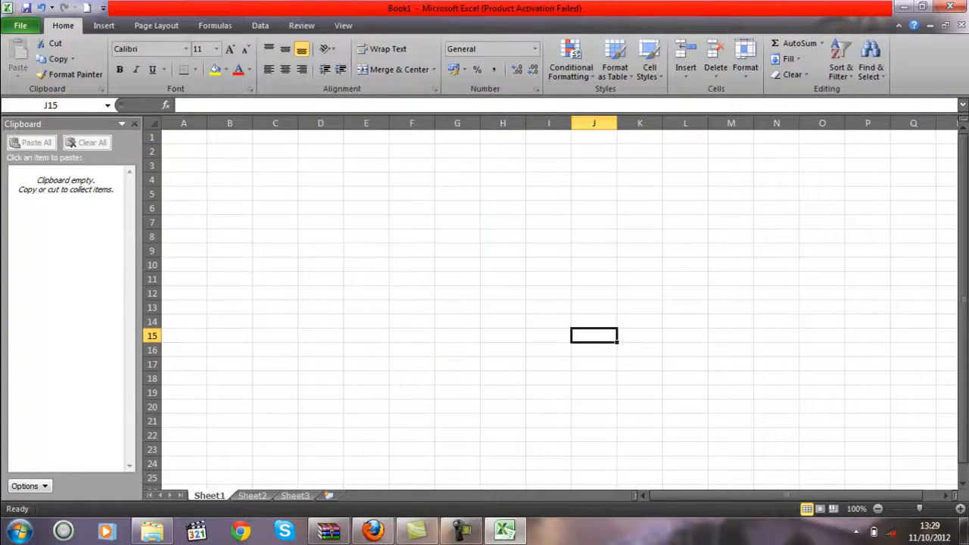
- Enter the title "Student Dmc" in cell B4
click(229, 180)
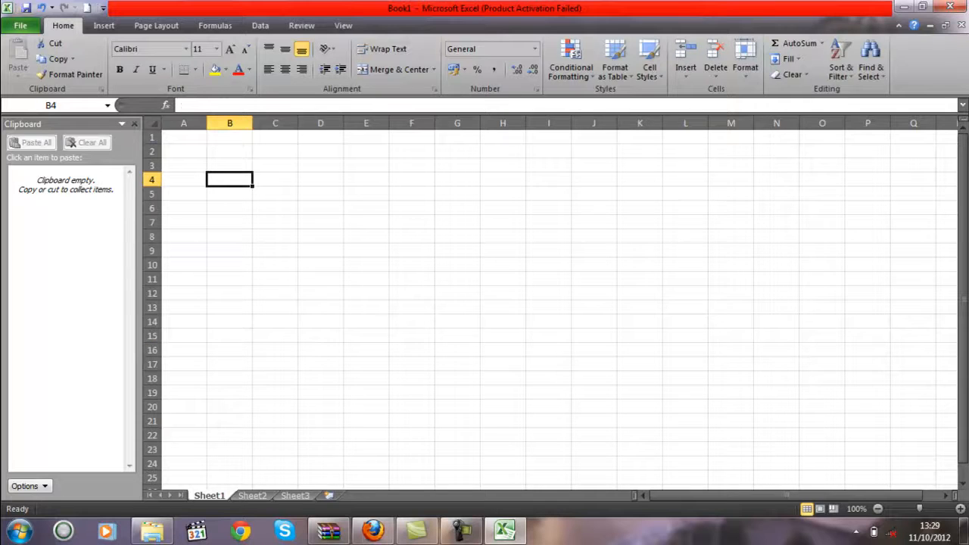
text(Student D)
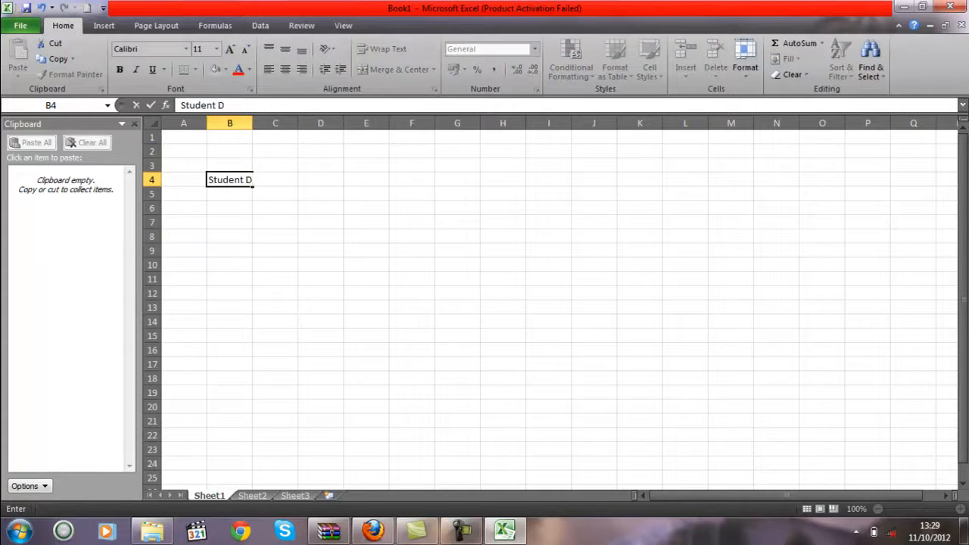
text(ms)
key(BackSpace)
text(c)
key(Return)
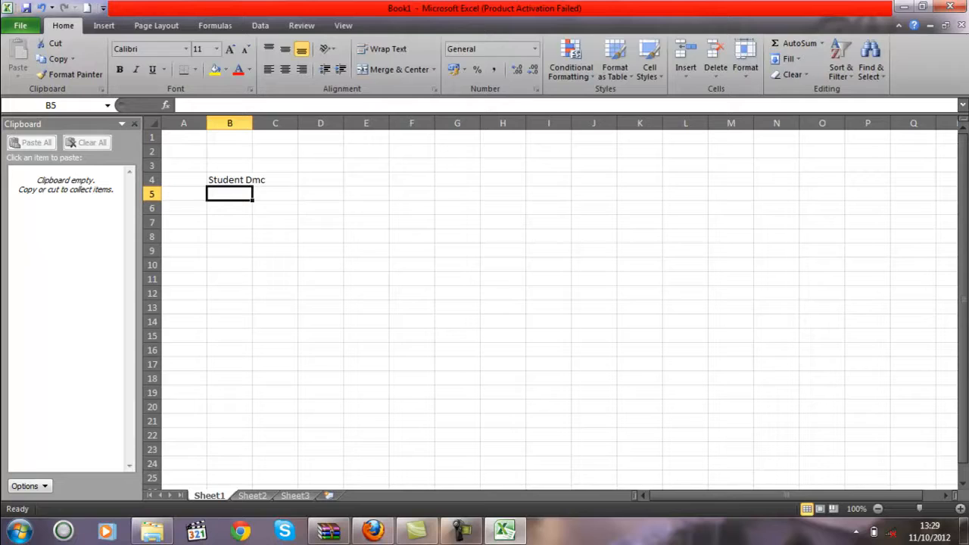
- Enter the column headings "name" in cell B5 and "marks" in cell C5
text(name)
key(Tab)
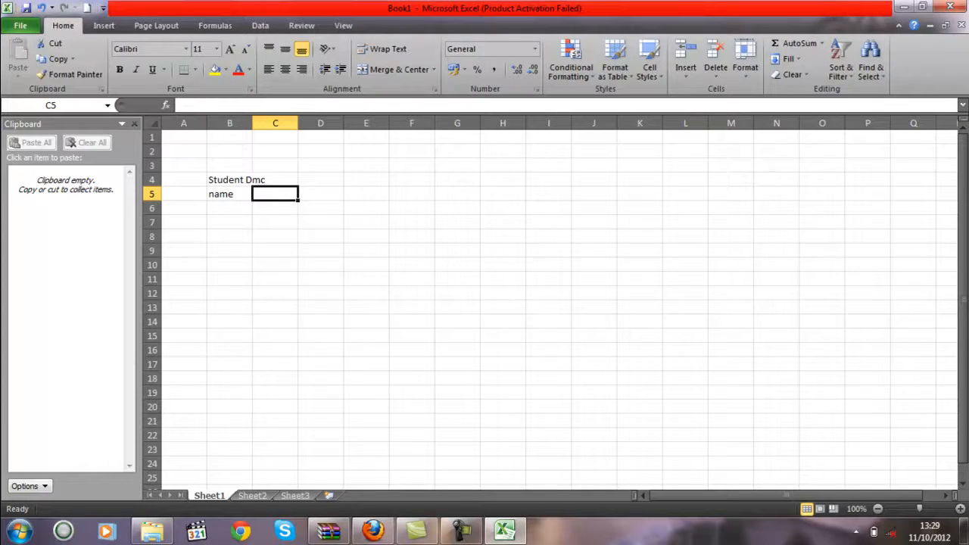
text(marks)
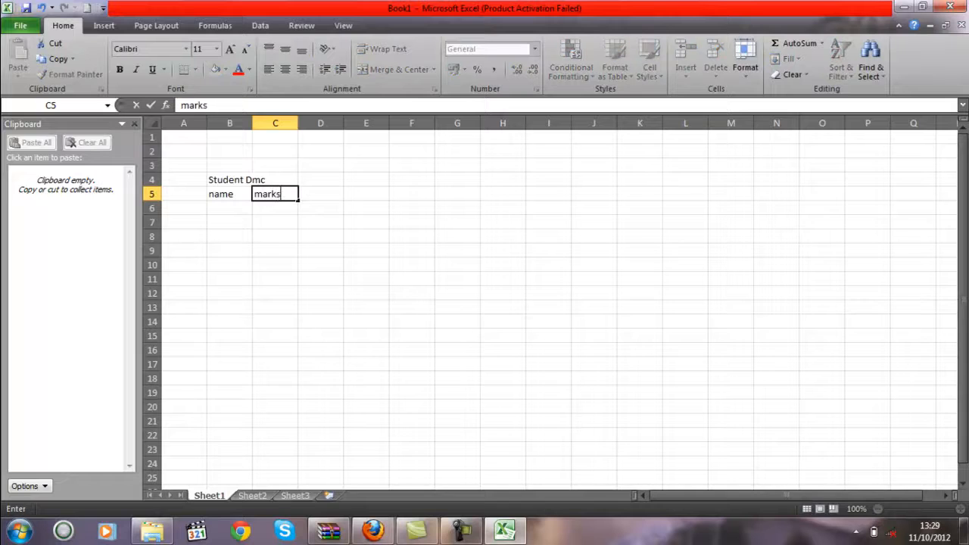
key(Return)
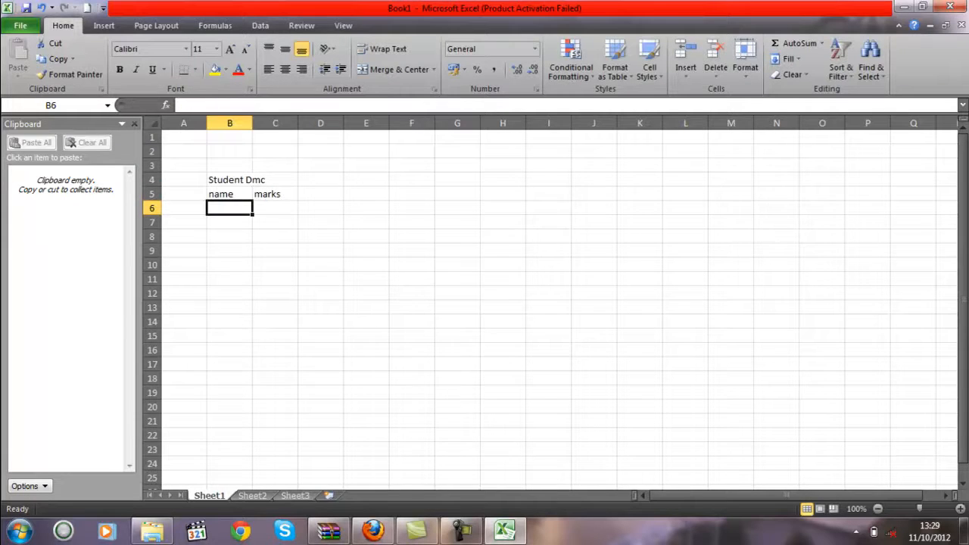
- Enter two students' first names in cells B6 and B7, with marks 555 and 333 in cells C6 and C7
text(ali)
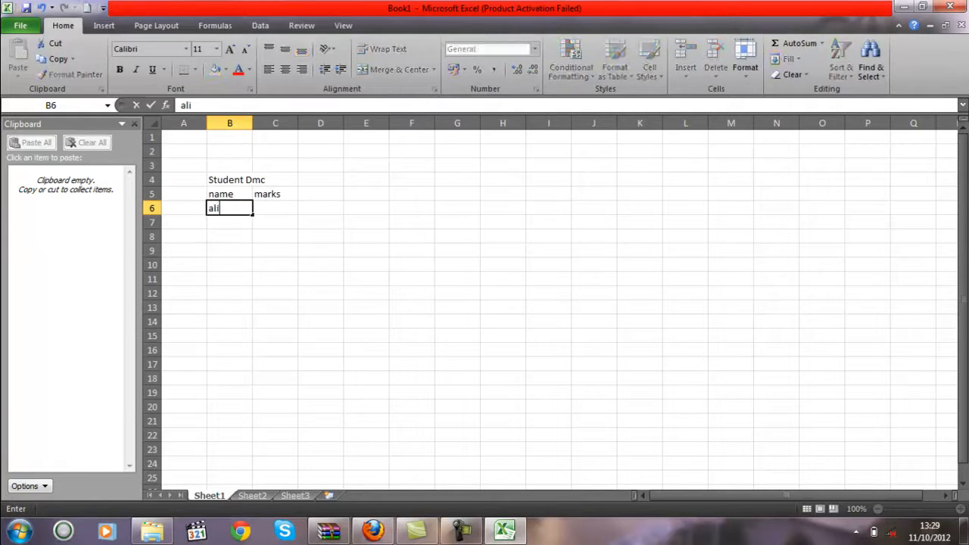
key(Tab)
text(555)
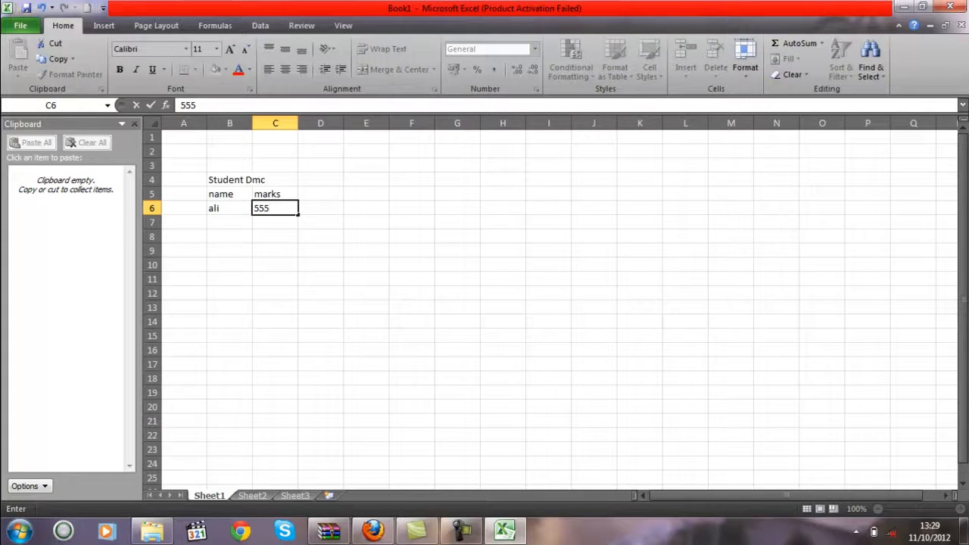
key(Return)
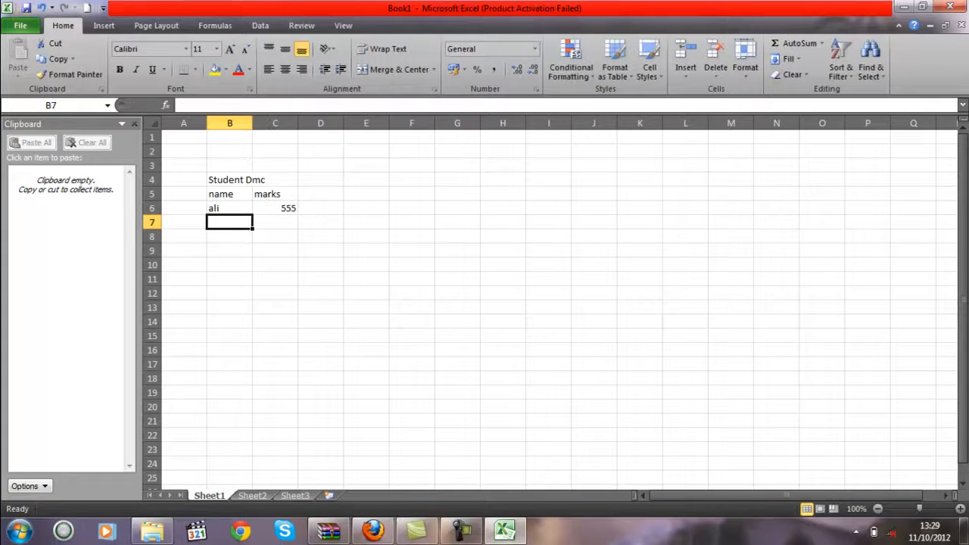
text(naeme)
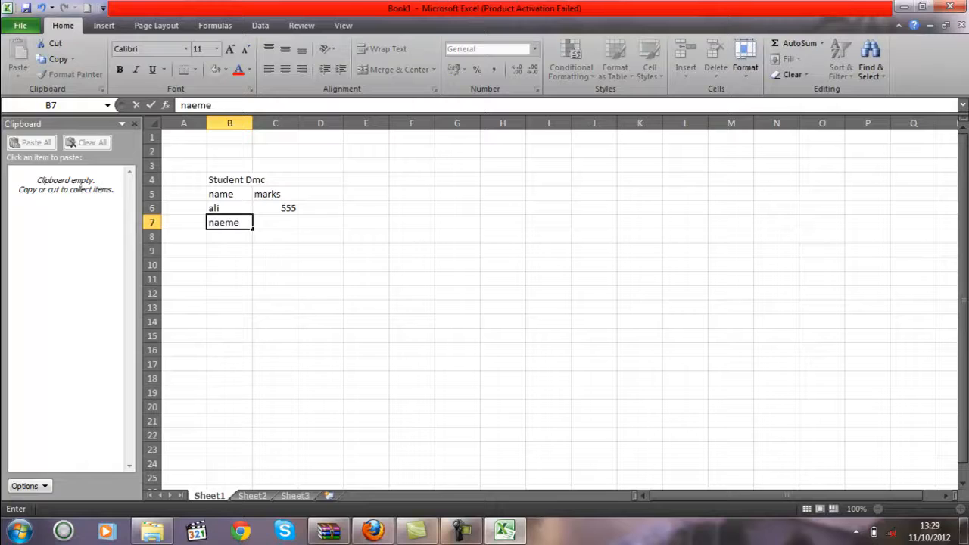
key(Tab)
text(333)
click(411, 251)
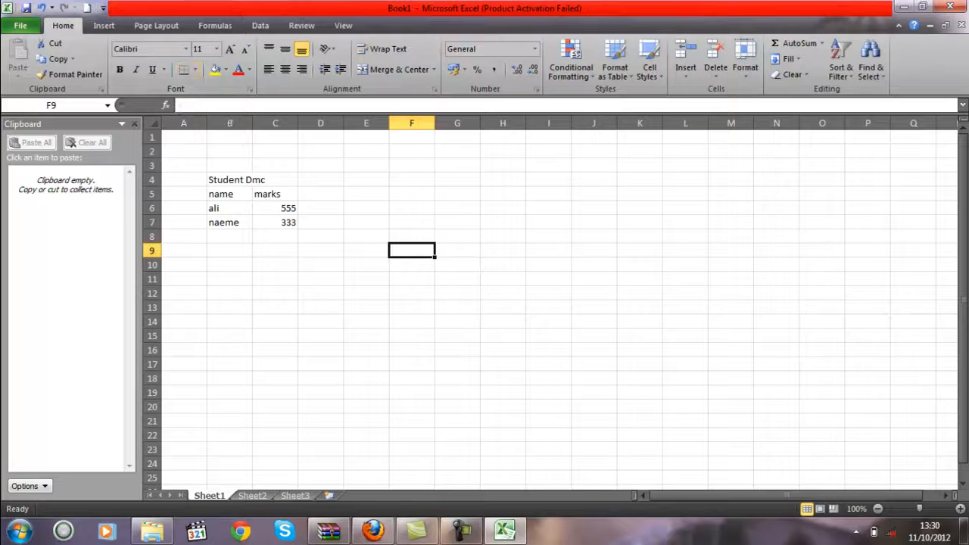
- Apply a bottom border to the range A4:D8 and undo it
click(229, 236)
drag(320, 236, 183, 179)
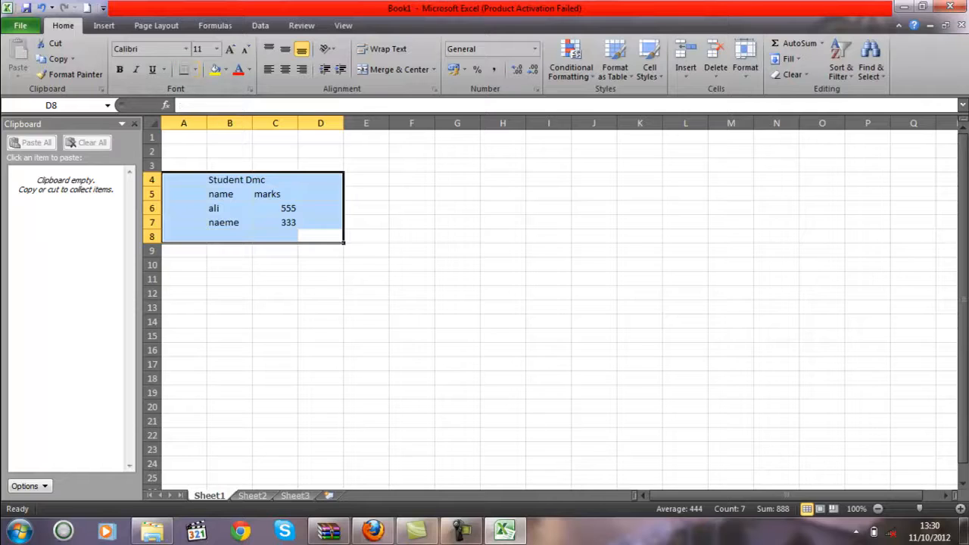
click(275, 265)
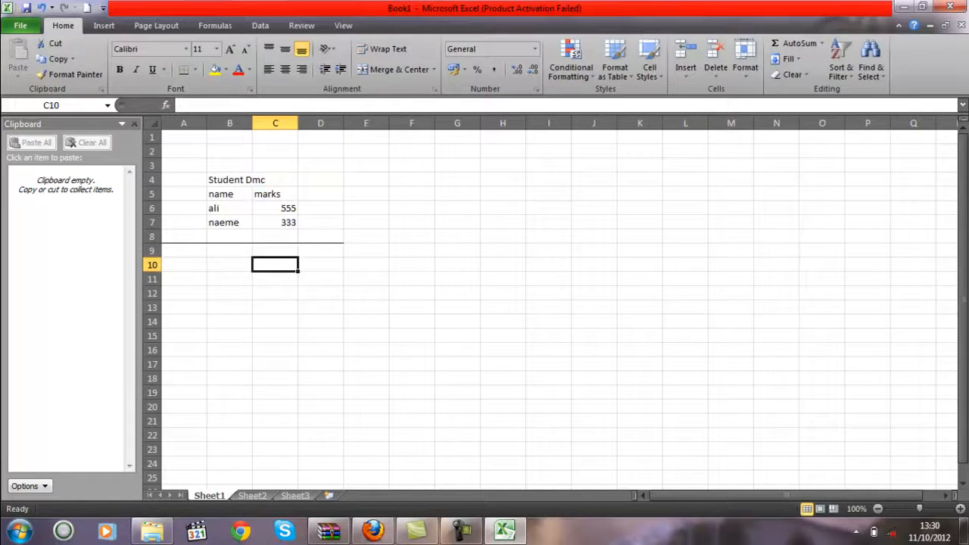
key(ctrl+z)
click(320, 250)
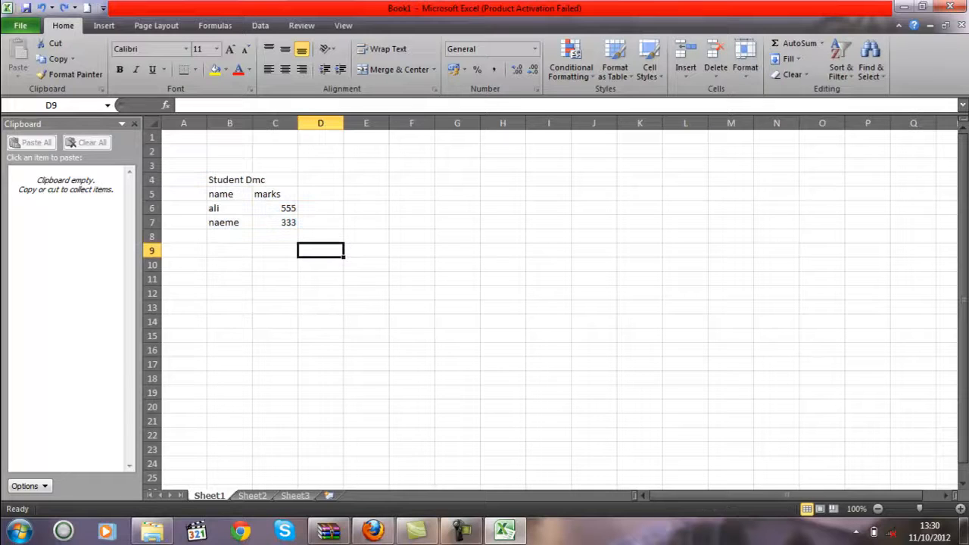
- Apply a bottom border to cell C7, which holds the last student's marks
click(274, 236)
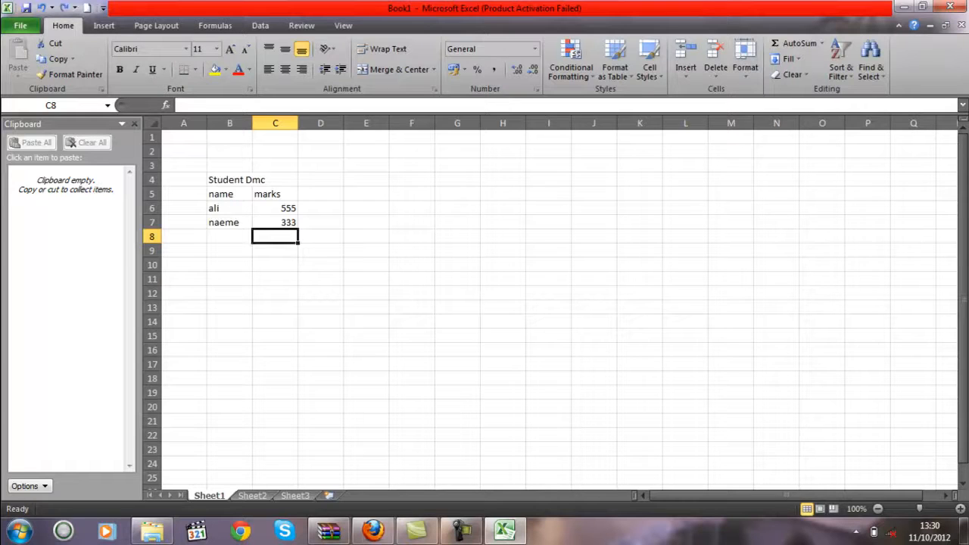
click(274, 223)
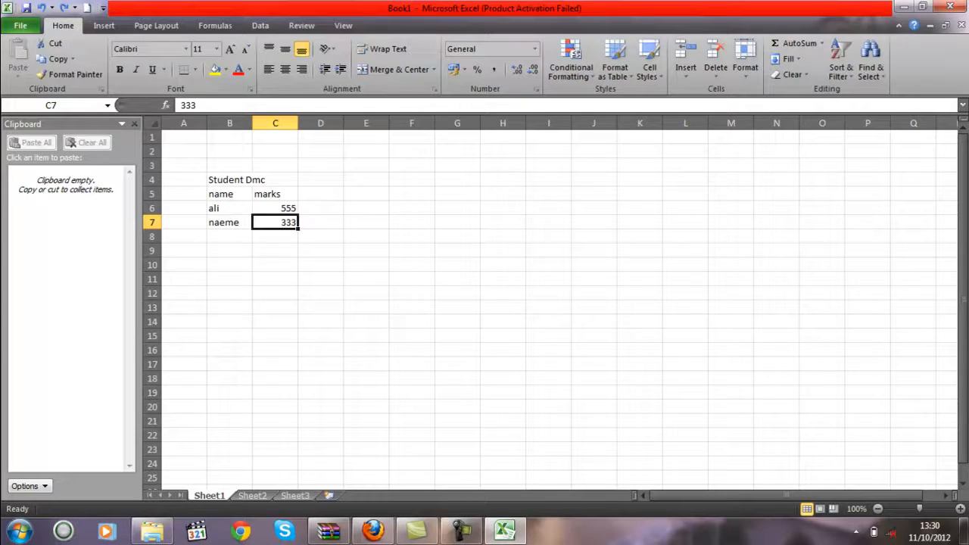
click(184, 69)
click(320, 207)
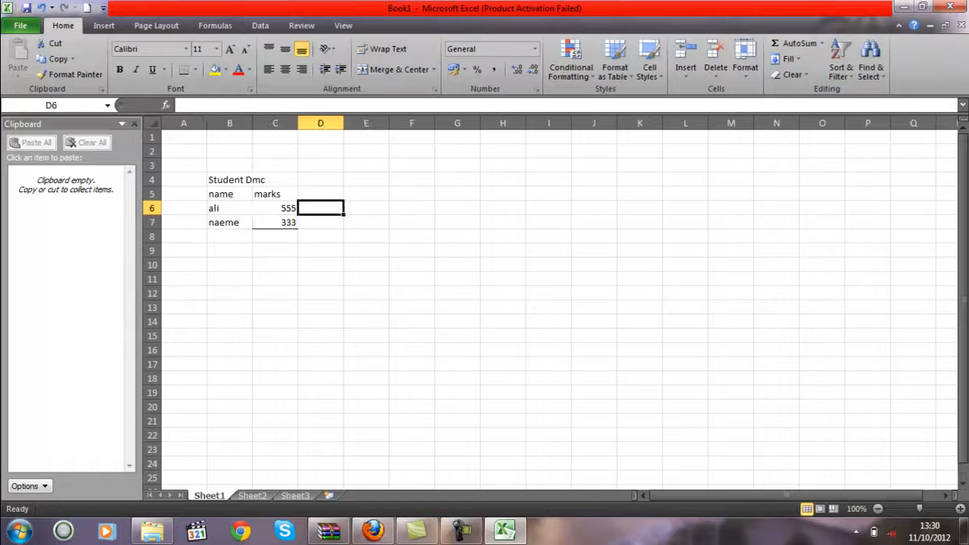
click(274, 236)
click(320, 251)
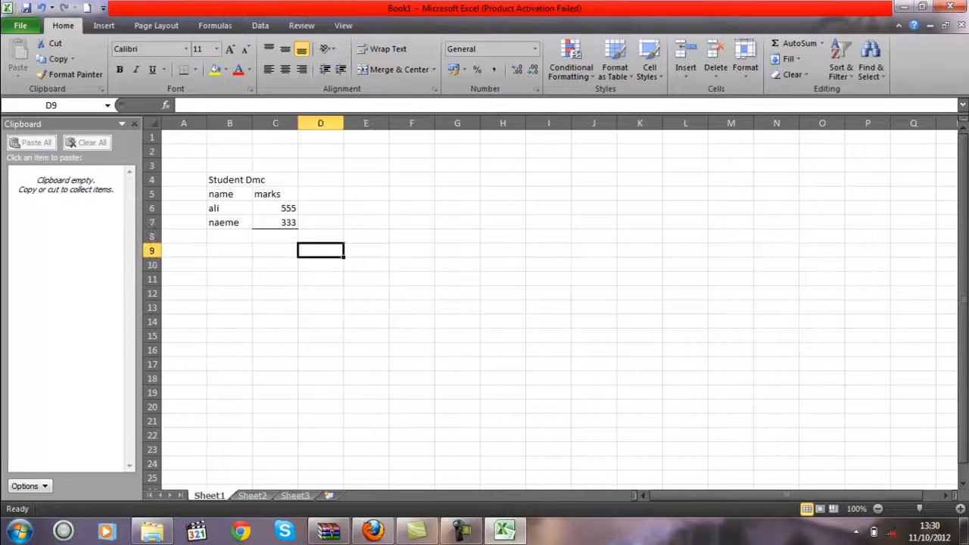
click(275, 236)
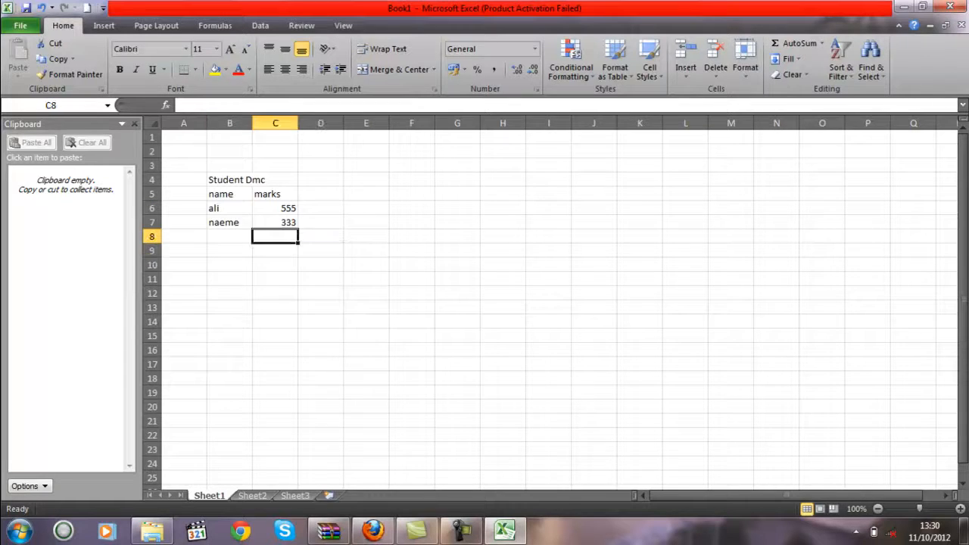
- Review the available border types and the font settings in the Format Cells dialog for cell C8
click(194, 69)
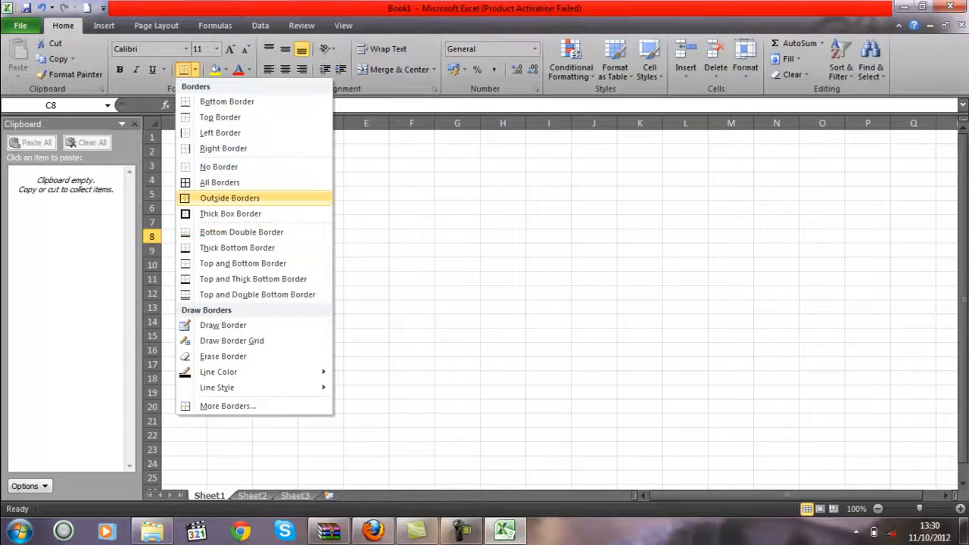
key(Escape)
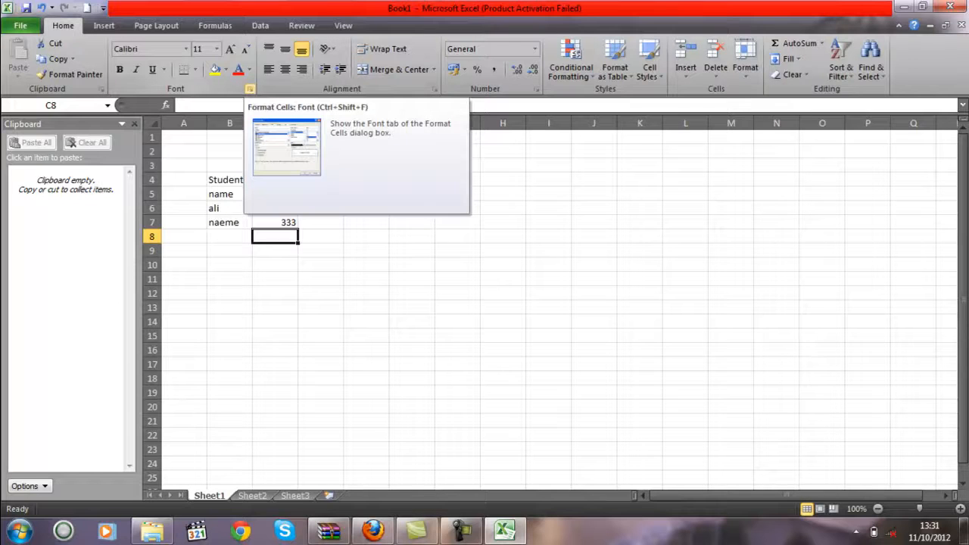
click(250, 89)
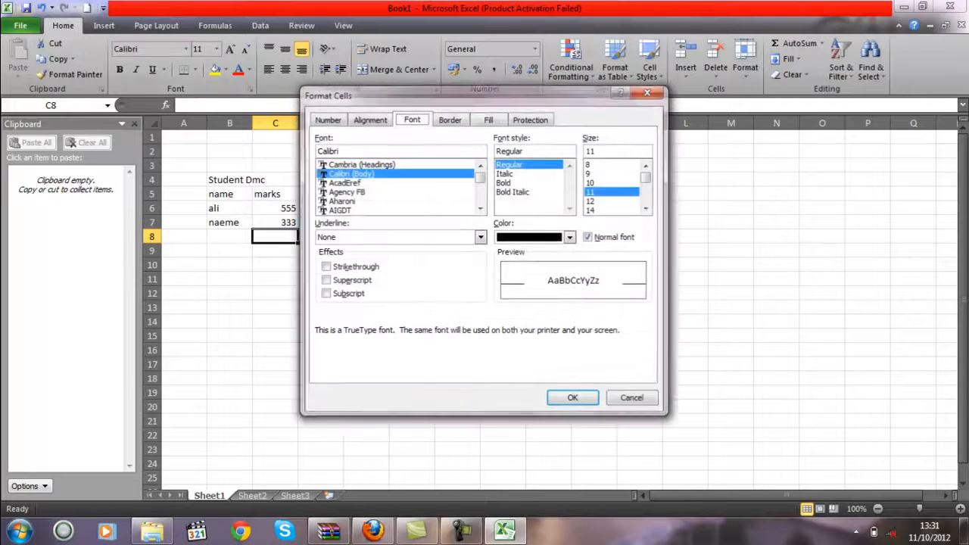
drag(431, 94, 400, 119)
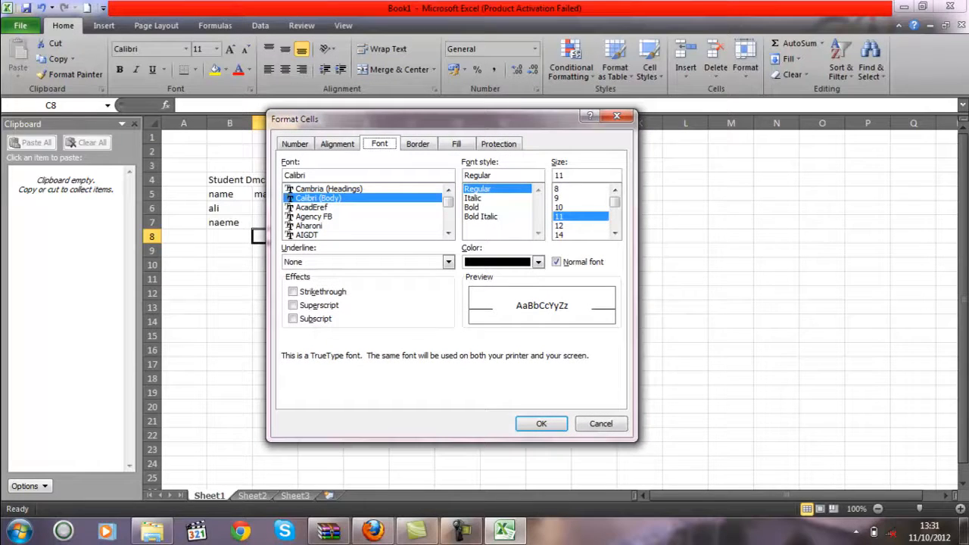
click(617, 115)
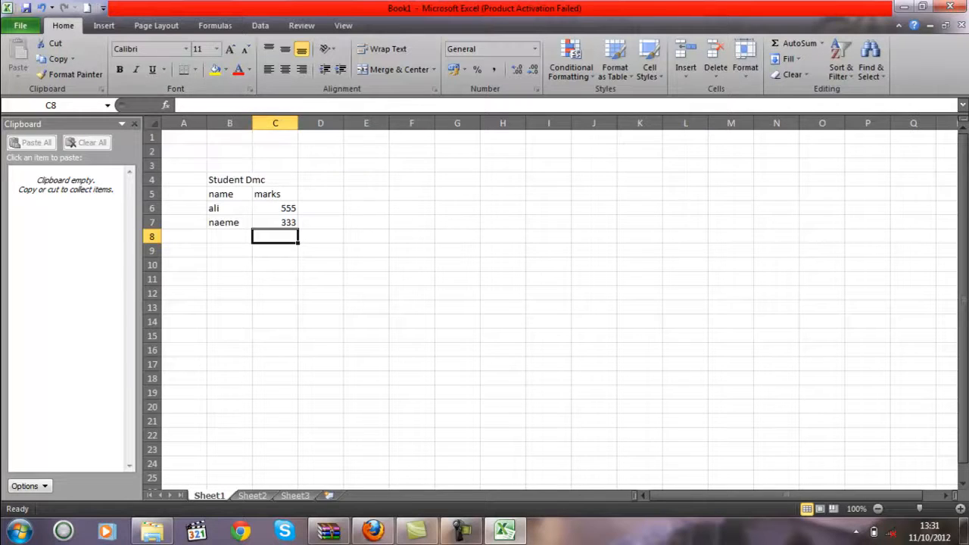
- Fill the student table range A4:D7 with the standard yellow colour
drag(320, 222, 183, 179)
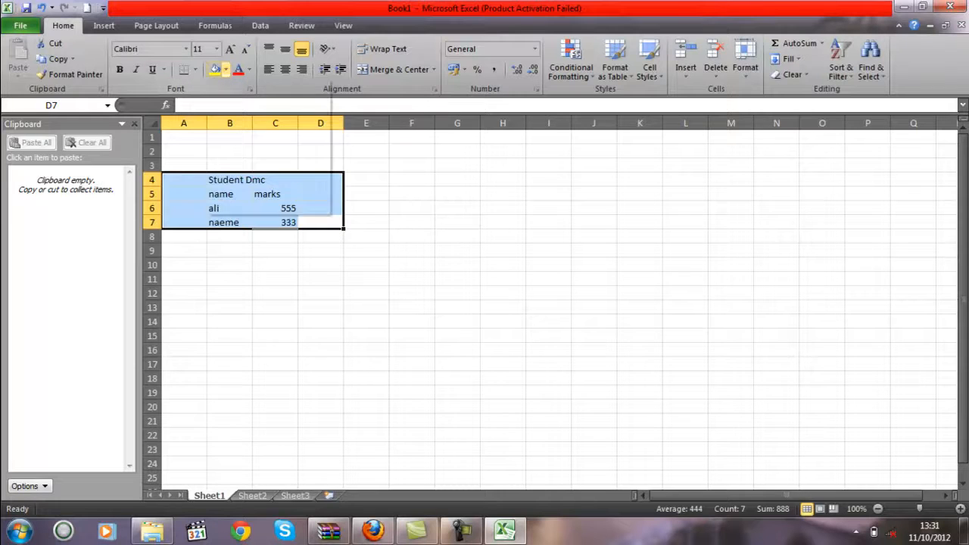
click(226, 69)
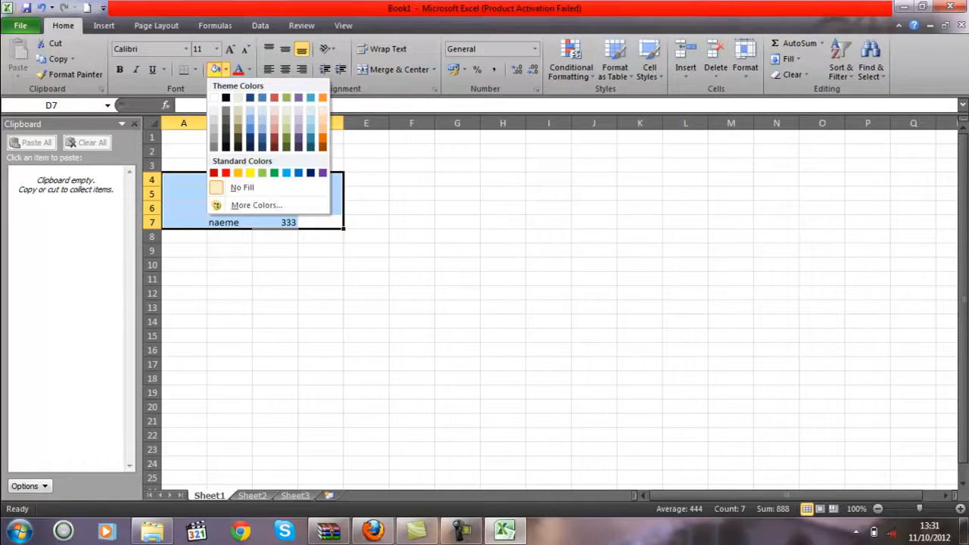
click(249, 173)
click(367, 236)
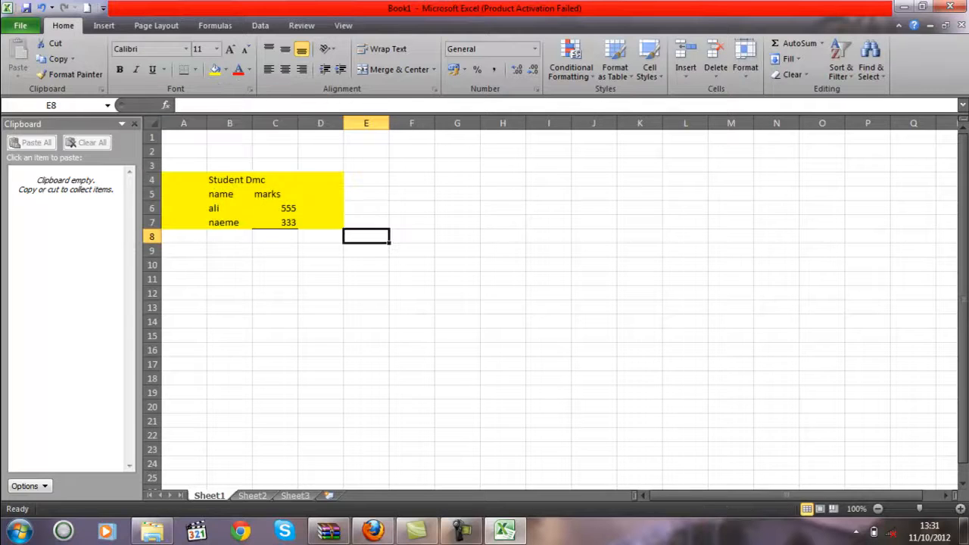
- Set the font colour of the range A4:D8 to the standard blue
drag(321, 236, 183, 180)
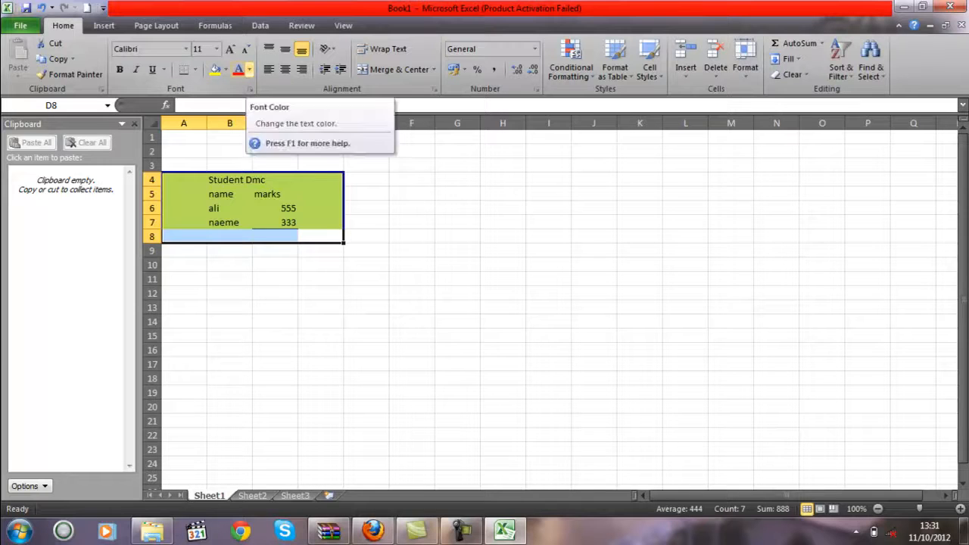
click(249, 69)
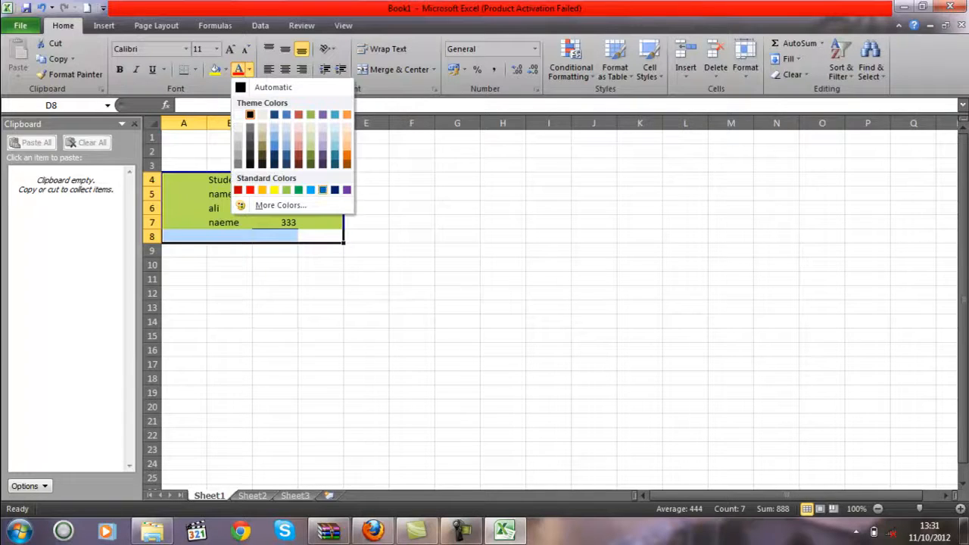
click(322, 189)
click(366, 222)
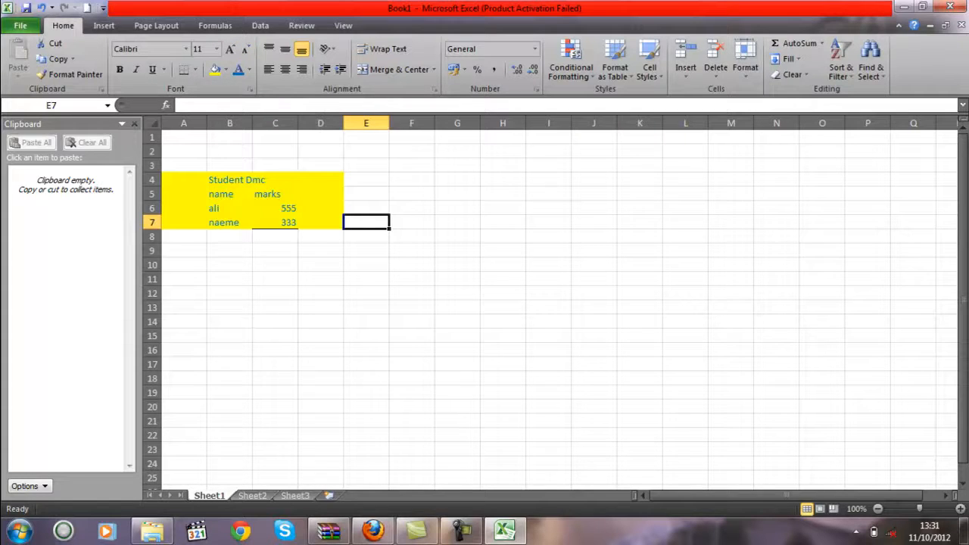
- Increase the font size of the range A4:E8 to 20 points
click(320, 222)
drag(367, 237, 184, 181)
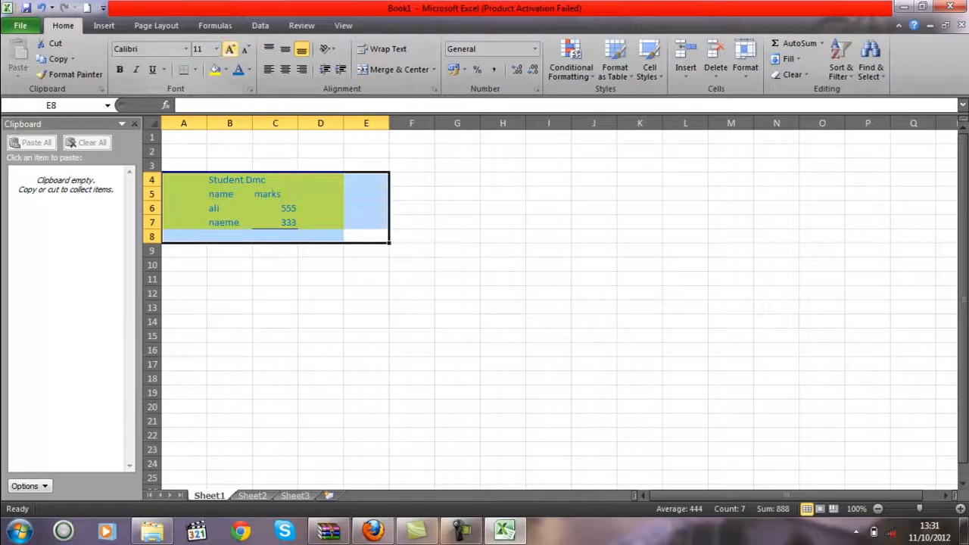
click(230, 48)
click(230, 49)
click(230, 49)
click(230, 48)
click(230, 49)
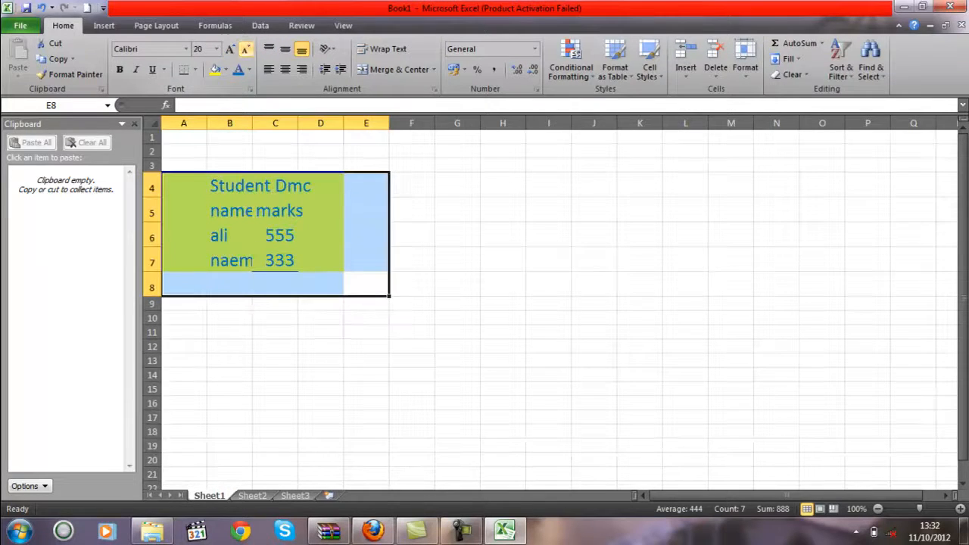
- Reduce the font size of the range A4:E8 to 10 points
click(245, 49)
click(245, 48)
click(245, 49)
click(245, 49)
click(245, 48)
click(245, 48)
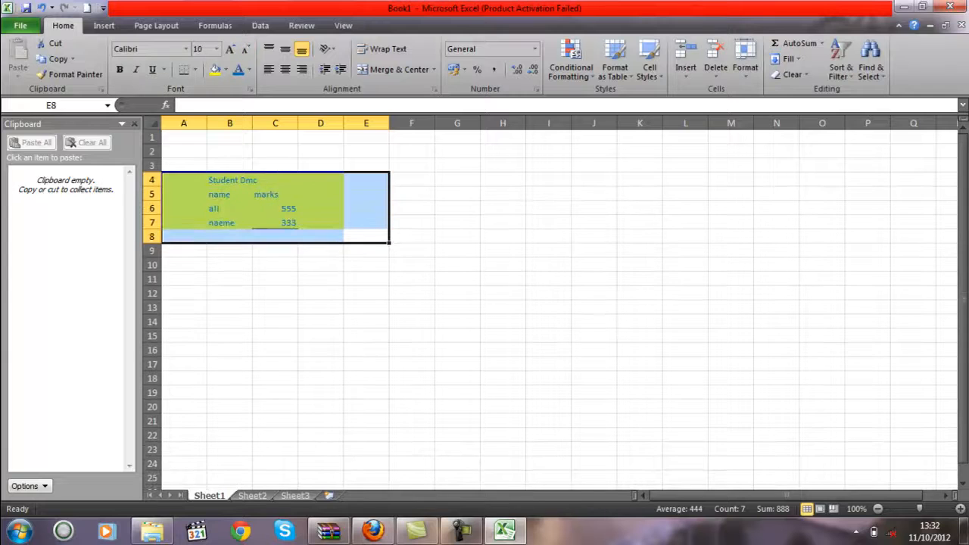
click(411, 208)
click(250, 88)
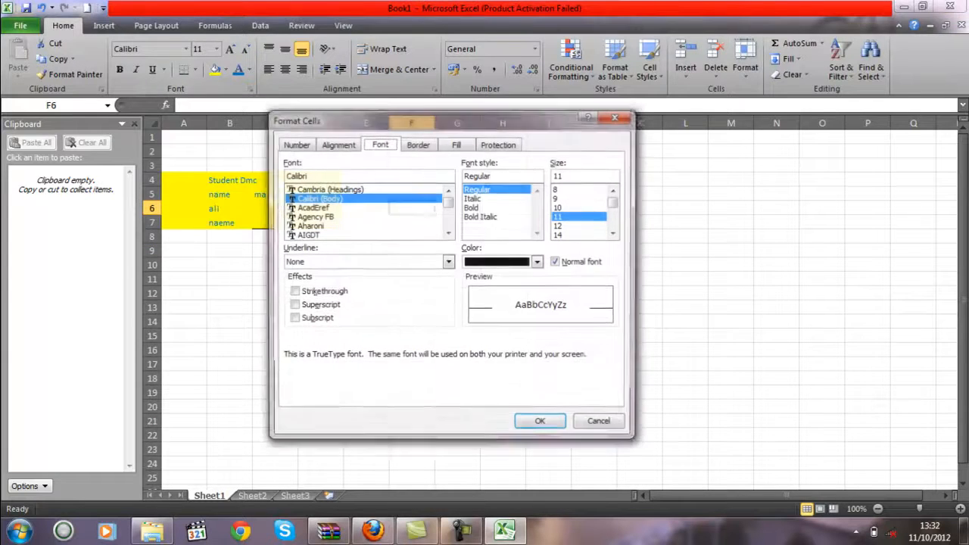
drag(356, 119, 307, 100)
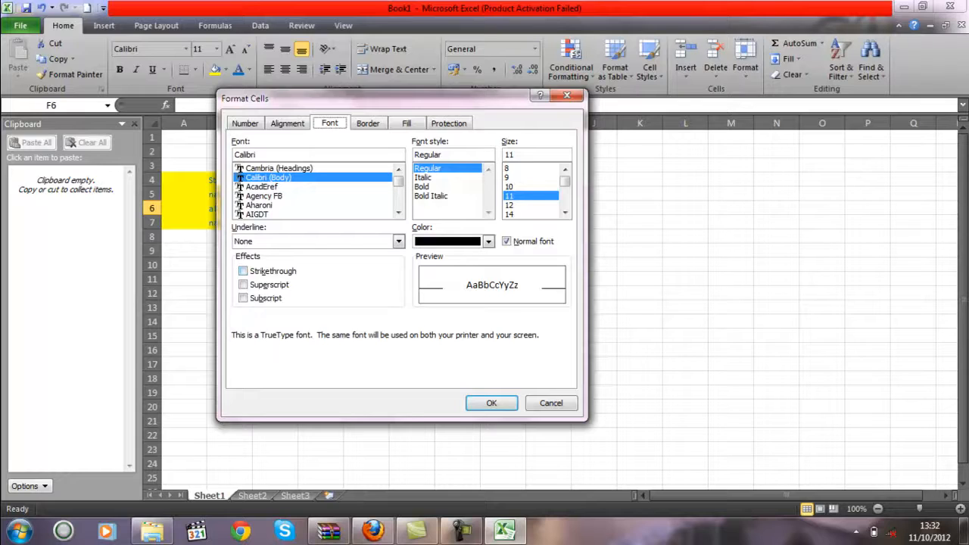
click(551, 403)
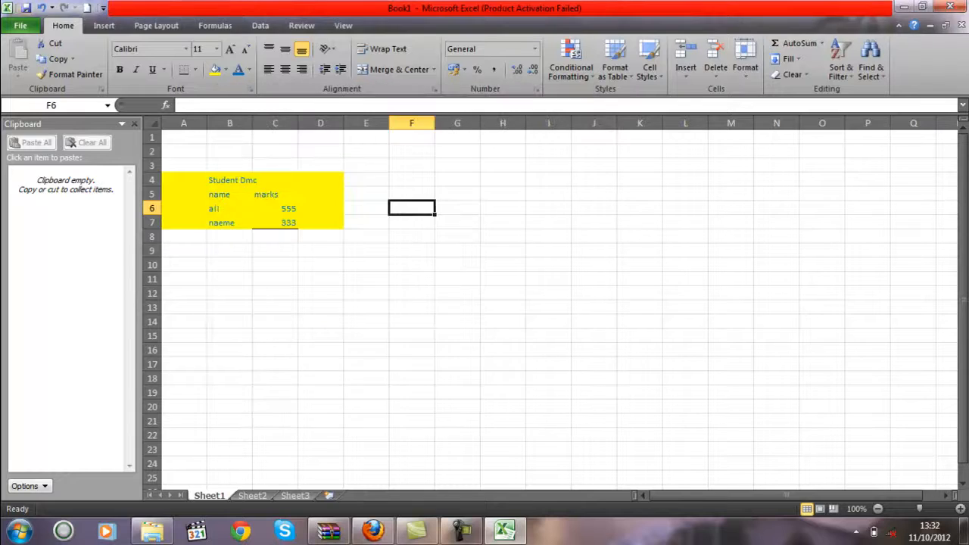
- Increase the font size of the range A3:D10 around the student table to 16 points
click(229, 180)
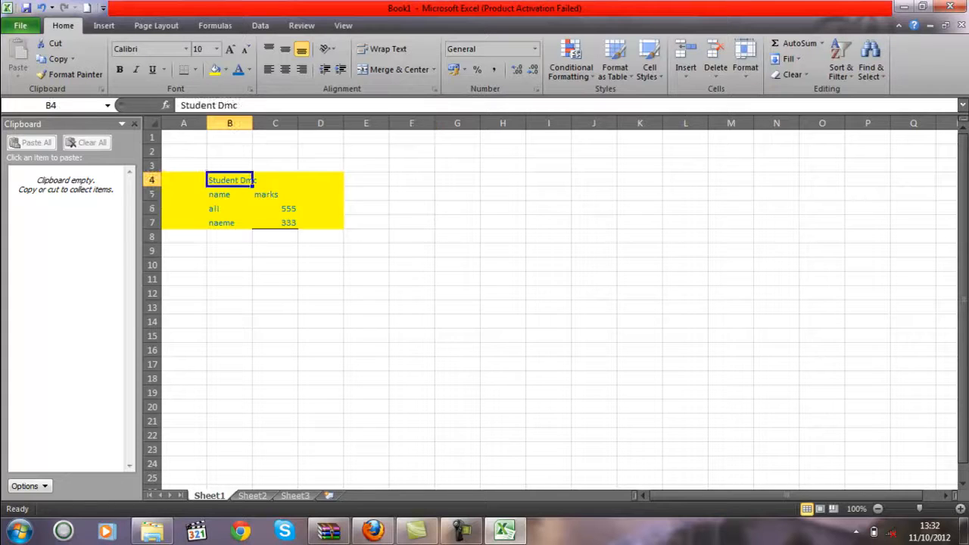
drag(320, 265, 183, 165)
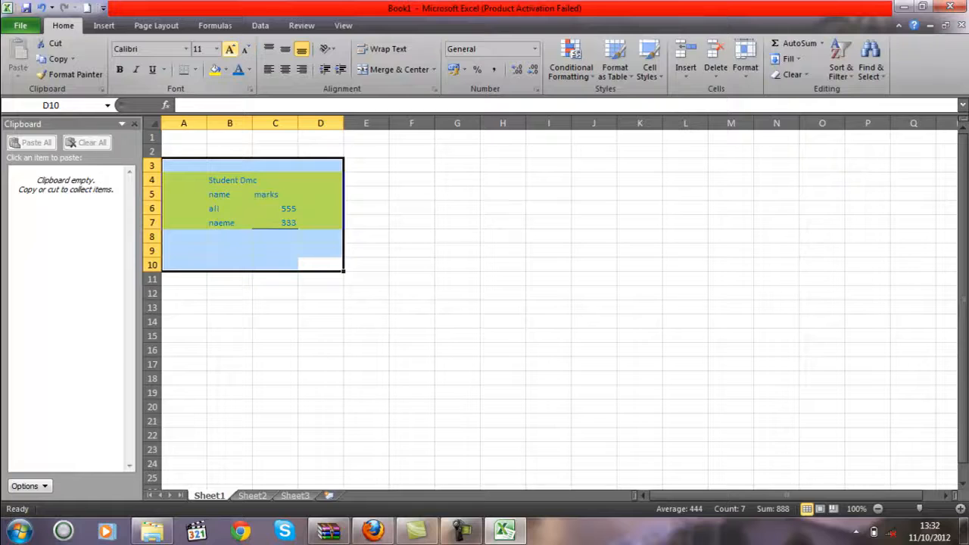
click(230, 49)
click(229, 48)
click(229, 49)
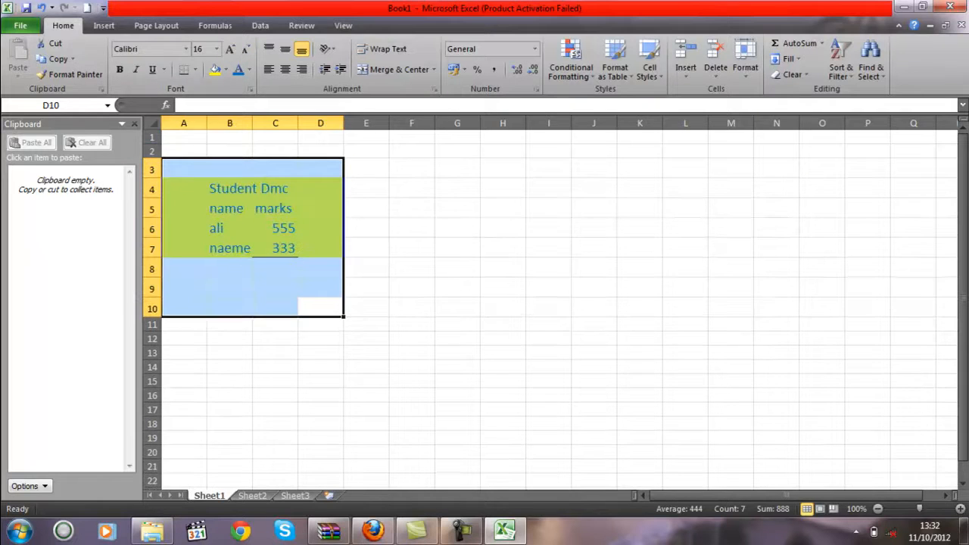
click(366, 208)
- Apply the Strikethrough effect to the "Student Dmc" title in cells B4:C4
drag(280, 189, 220, 189)
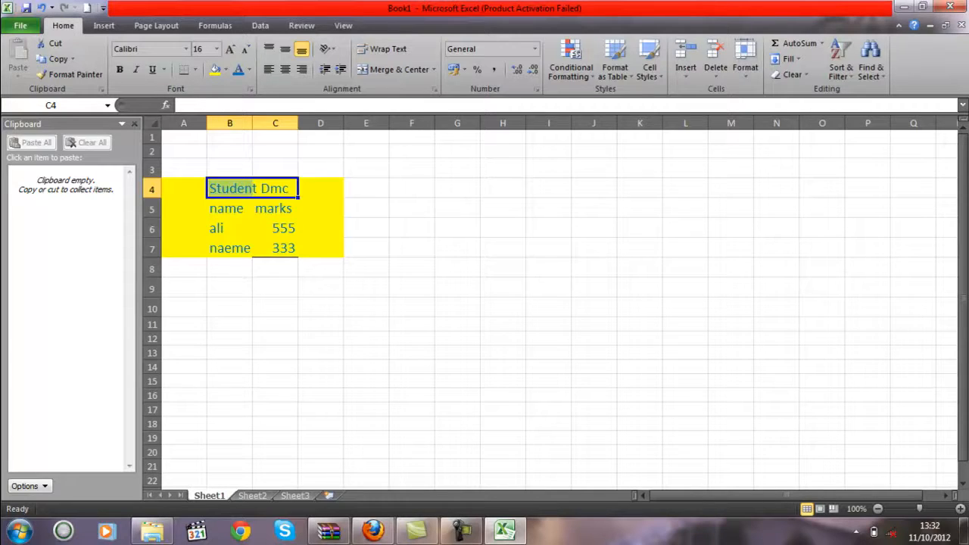
click(248, 89)
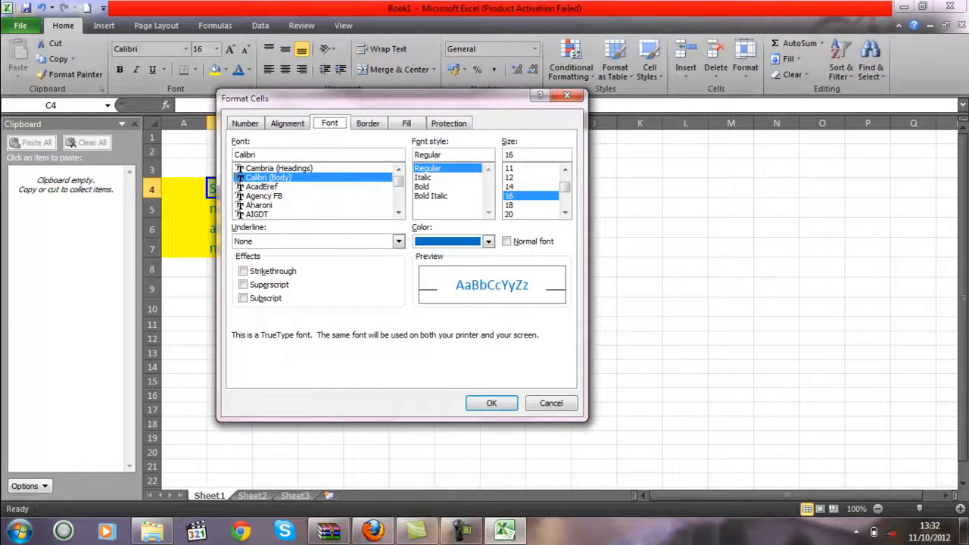
click(243, 271)
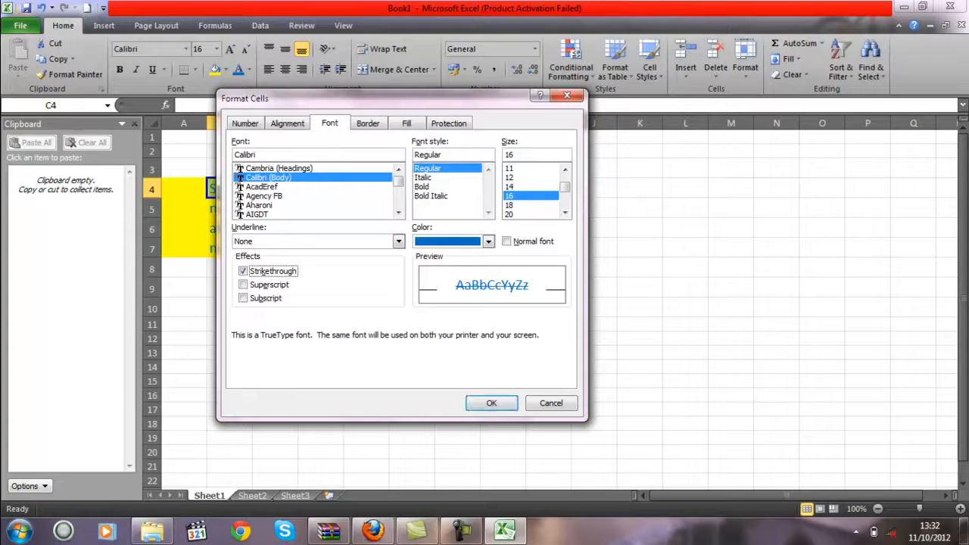
click(491, 403)
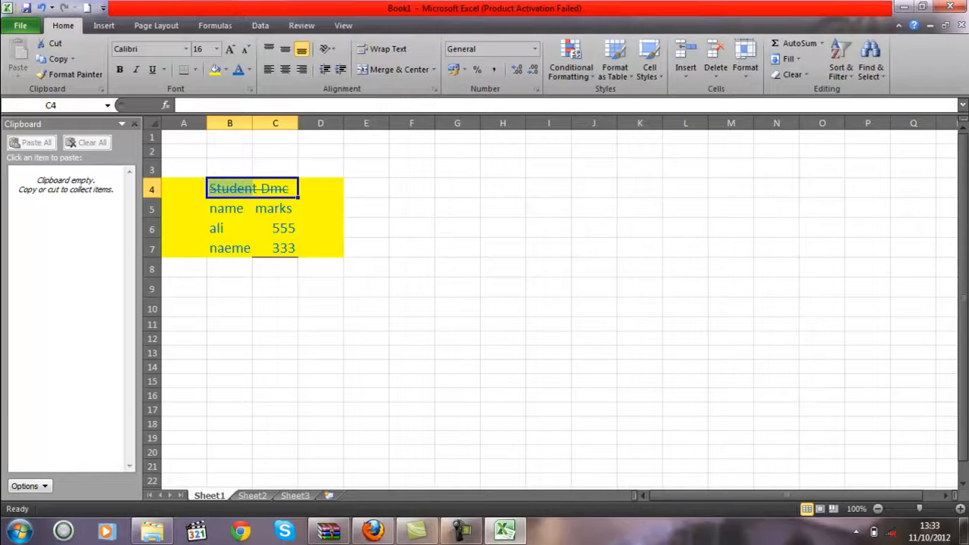
key(ctrl+1)
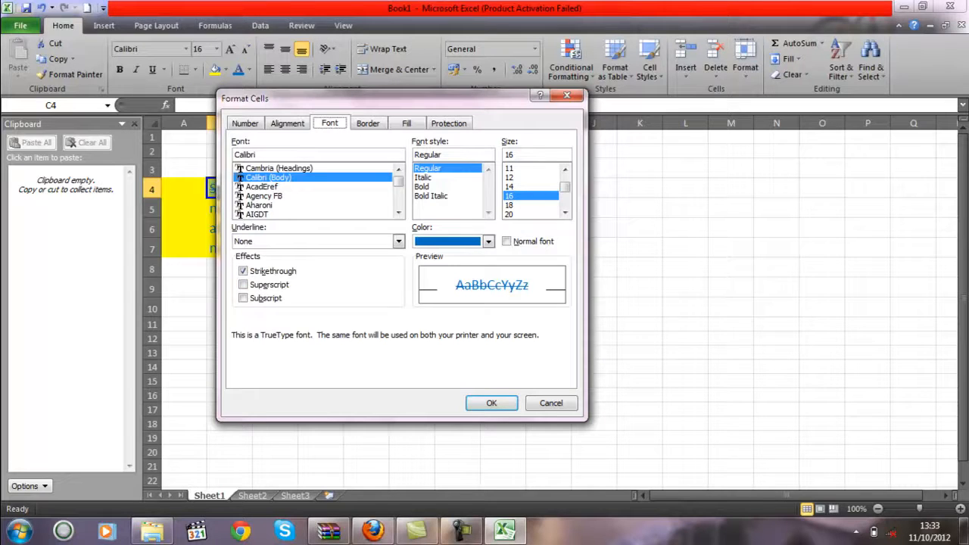
key(Return)
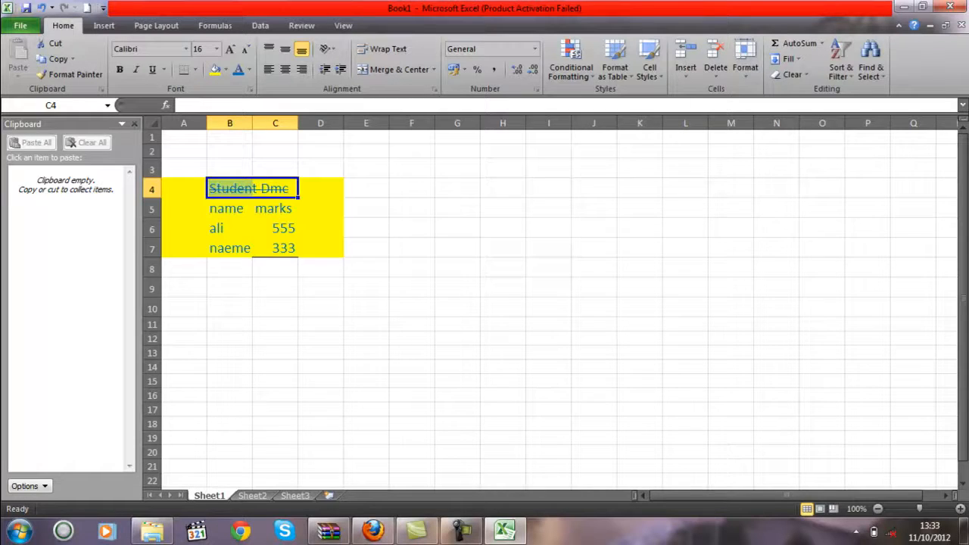
- Enter h20 in cell F6 and format its digit 2 as subscript
click(412, 228)
text(h20)
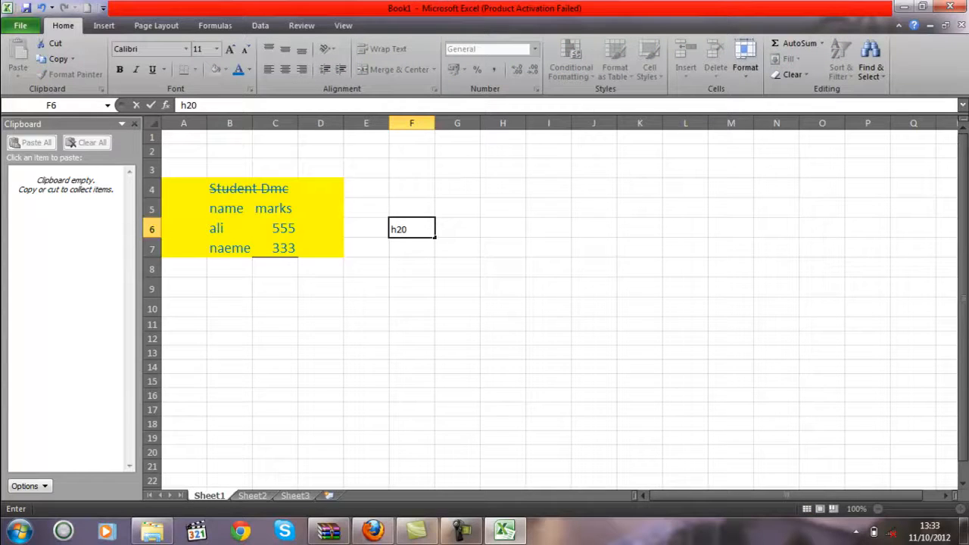
click(398, 228)
key(ctrl+1)
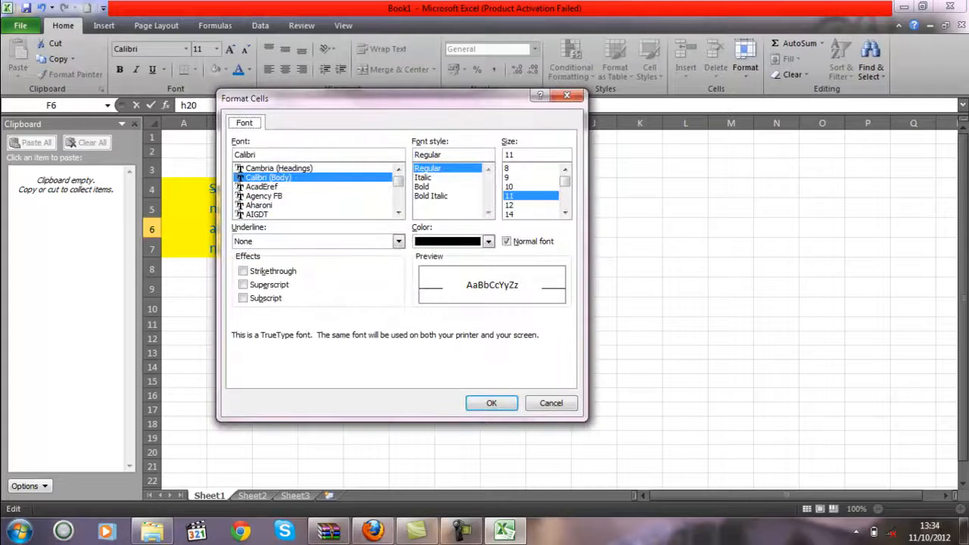
click(242, 297)
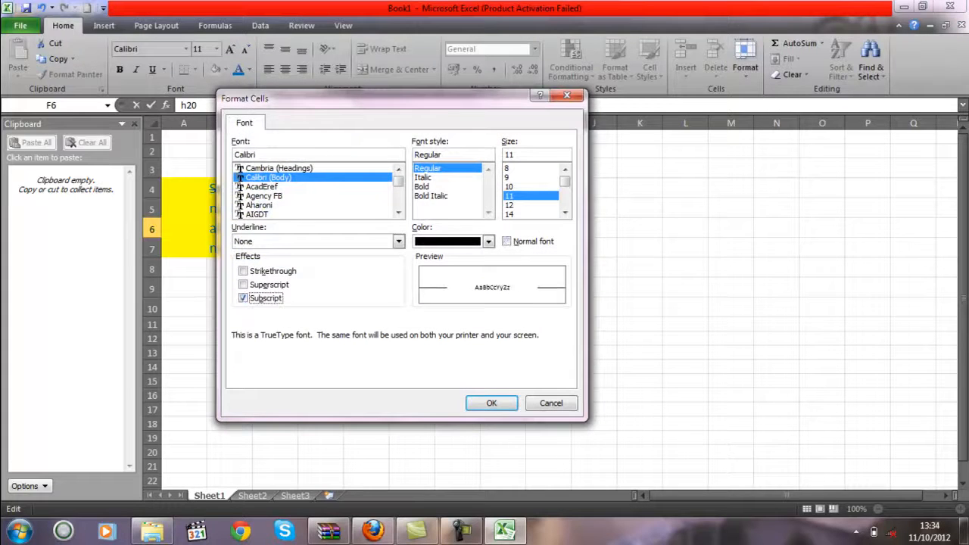
click(491, 402)
click(457, 268)
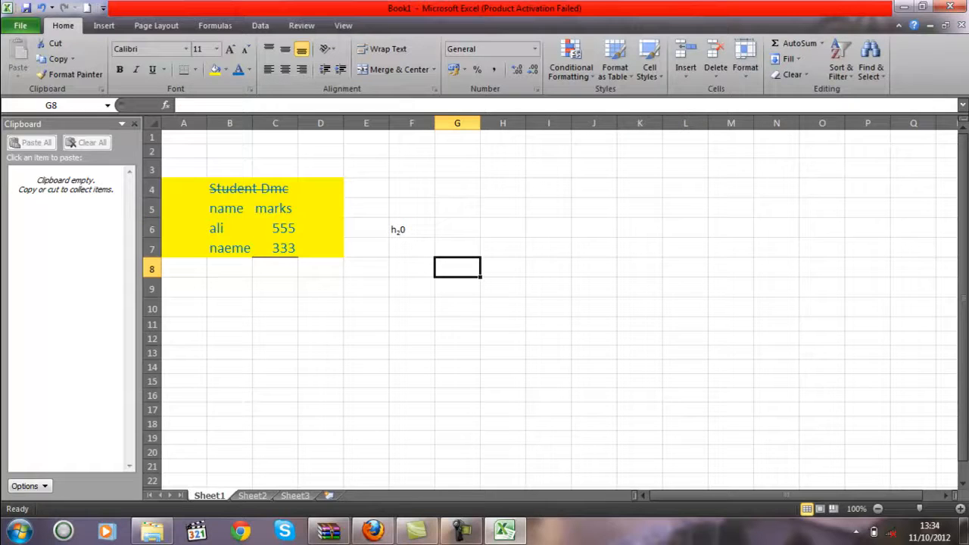
- Enter x9 in cell F7 and format its digit 9 as superscript
click(411, 247)
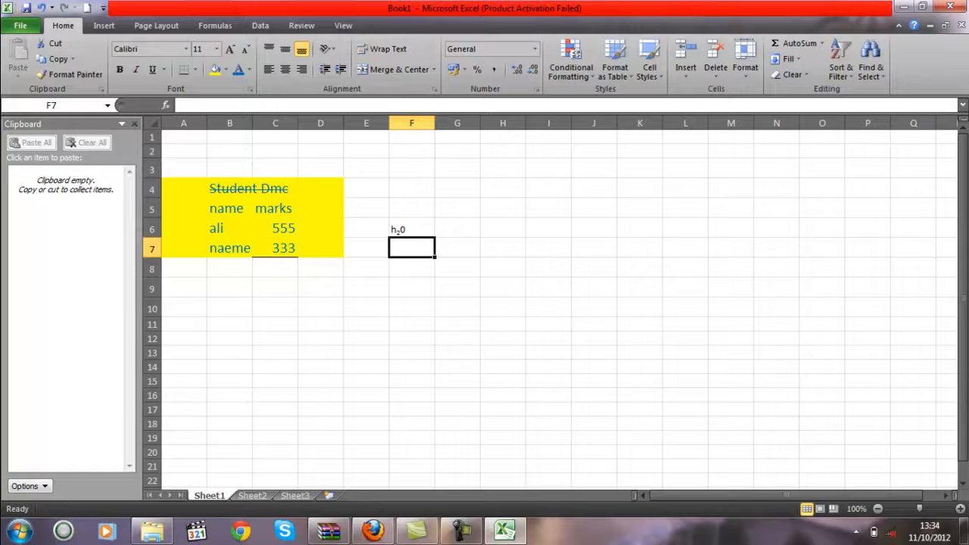
text(x)
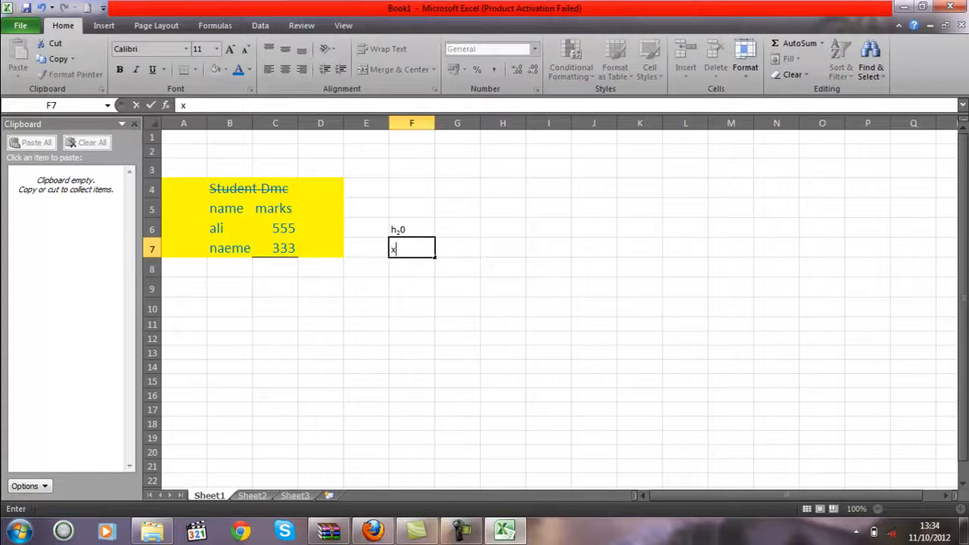
text(9)
drag(396, 248, 403, 249)
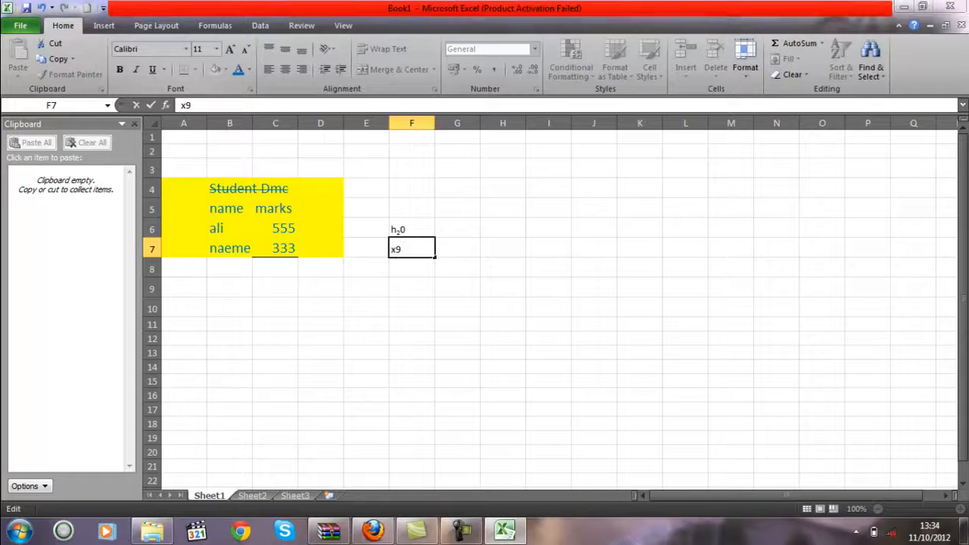
key(ctrl+1)
click(242, 285)
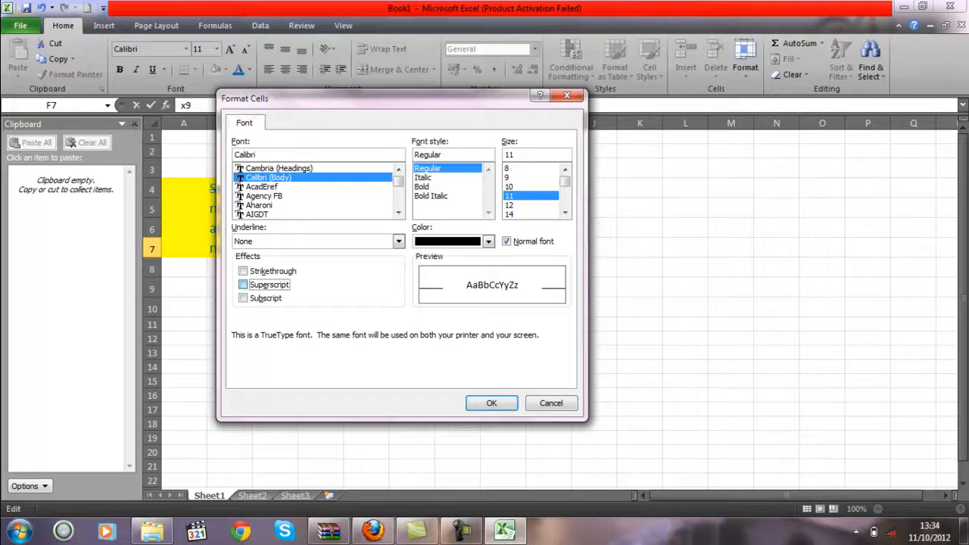
click(491, 402)
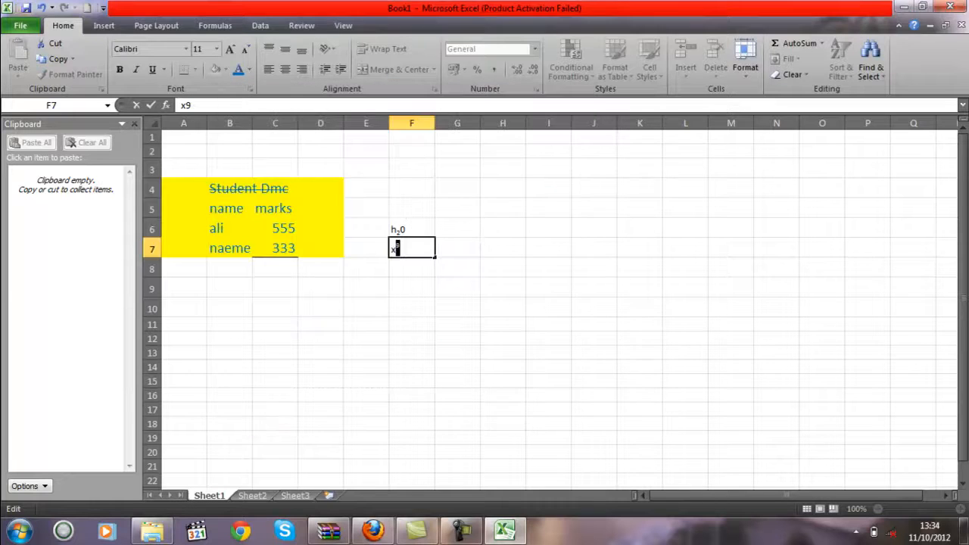
click(502, 267)
click(412, 248)
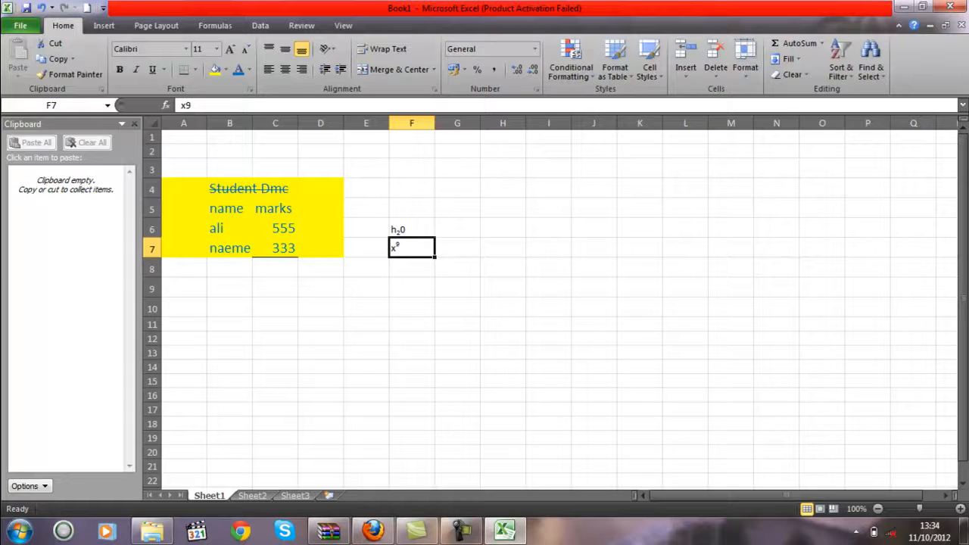
click(320, 308)
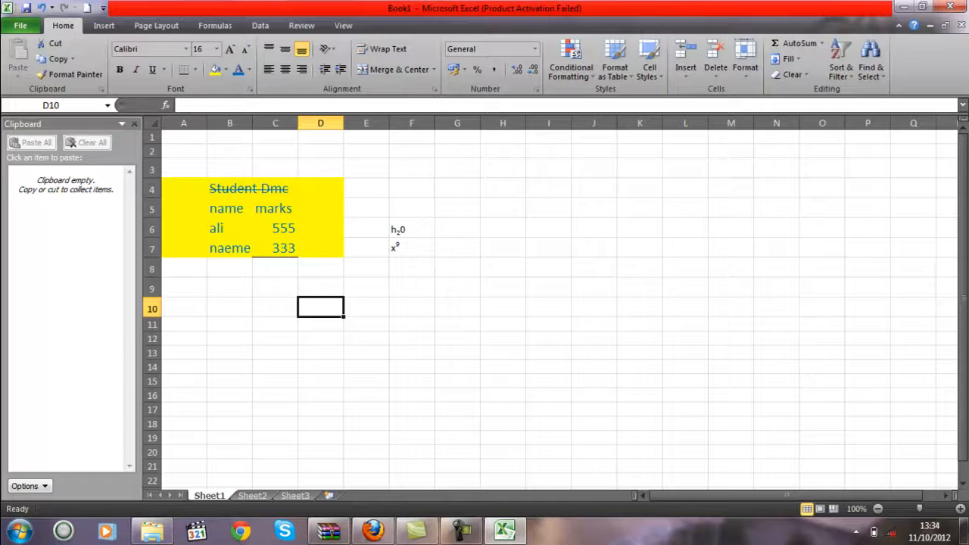
- Examine the keyboard access hints shown for the Page Layout, Home and File commands
key(alt)
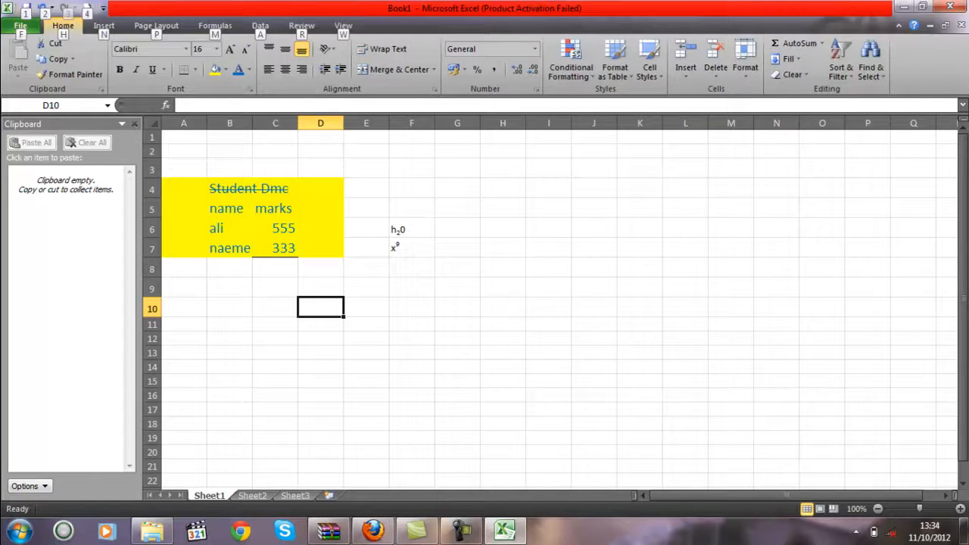
click(366, 288)
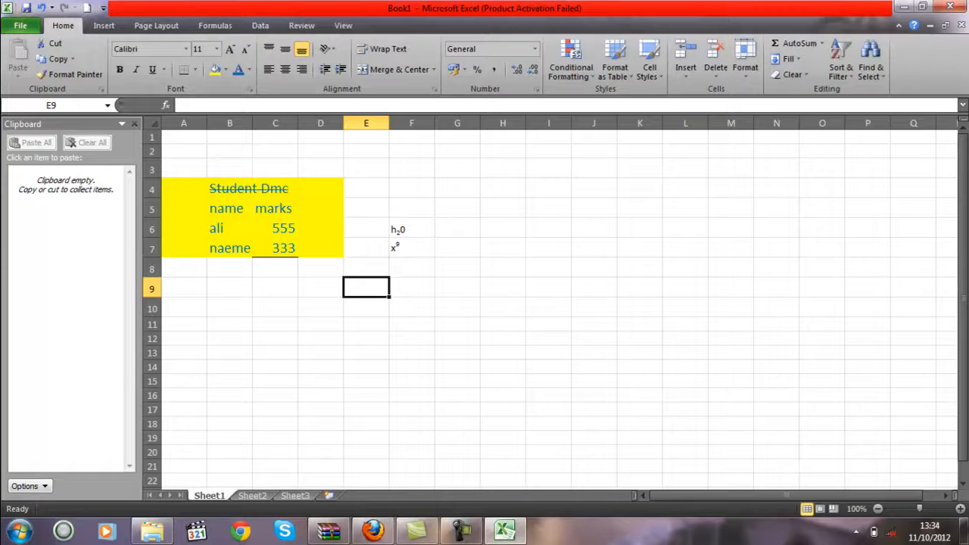
key(alt+p)
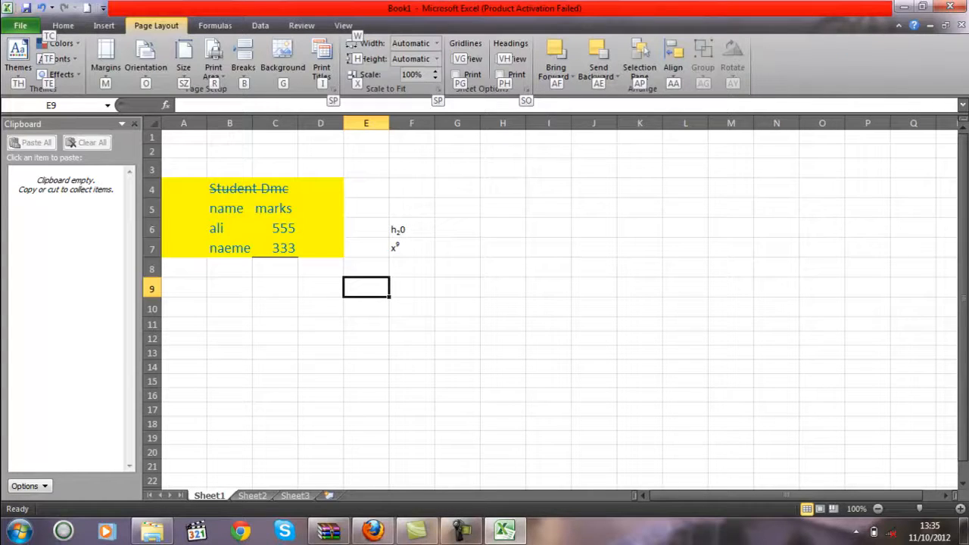
key(alt)
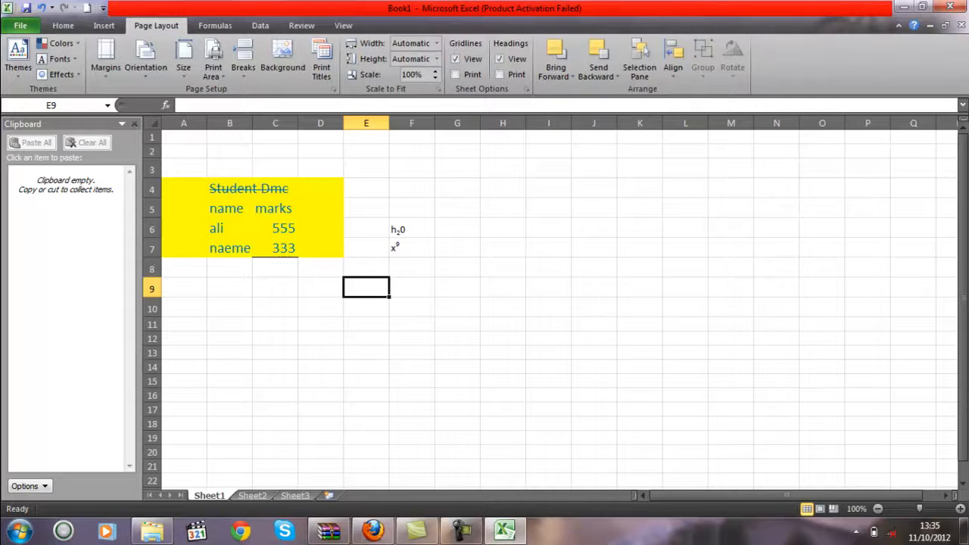
key(alt)
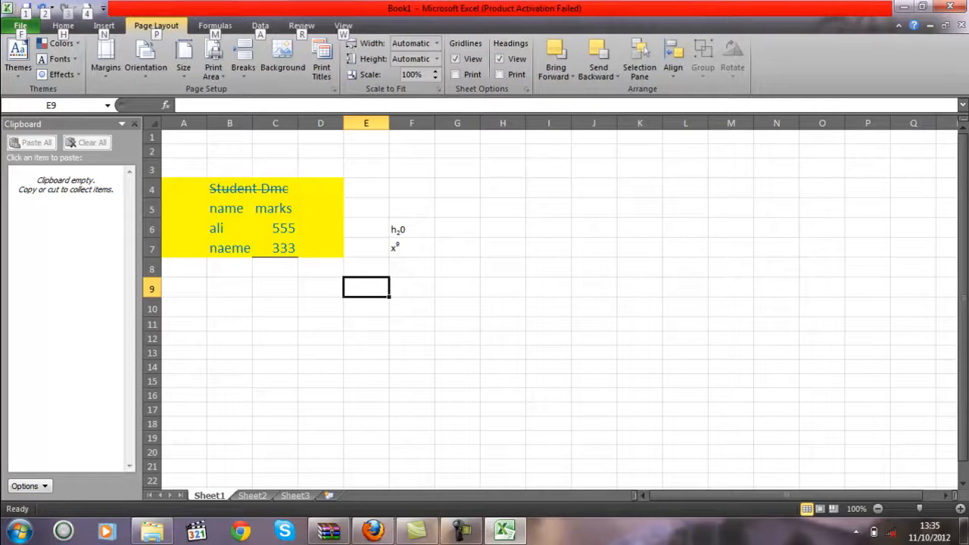
key(alt)
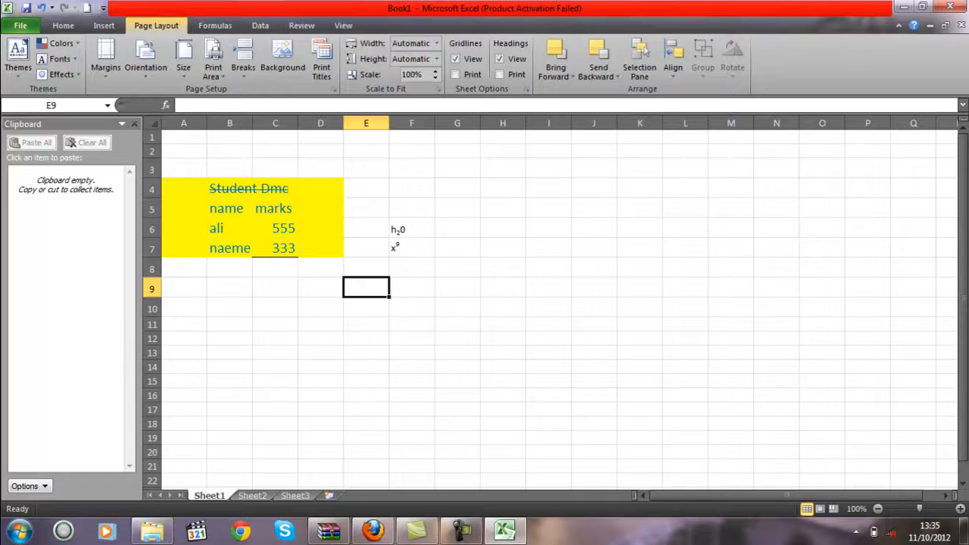
key(alt+h)
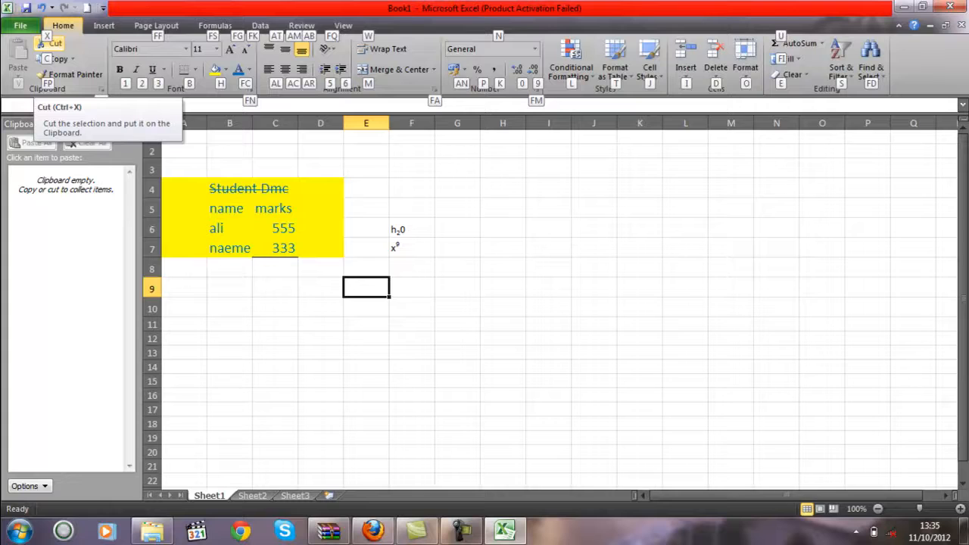
click(20, 26)
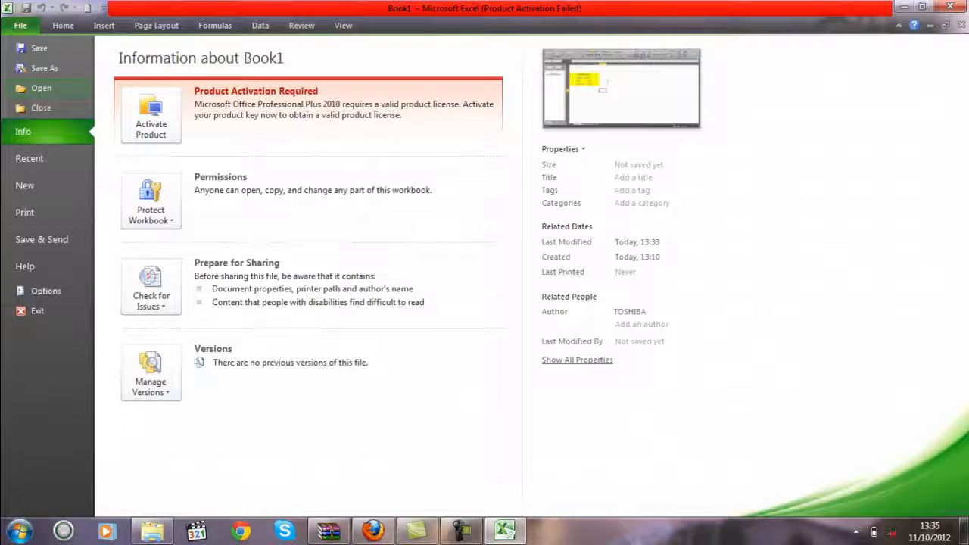
key(alt)
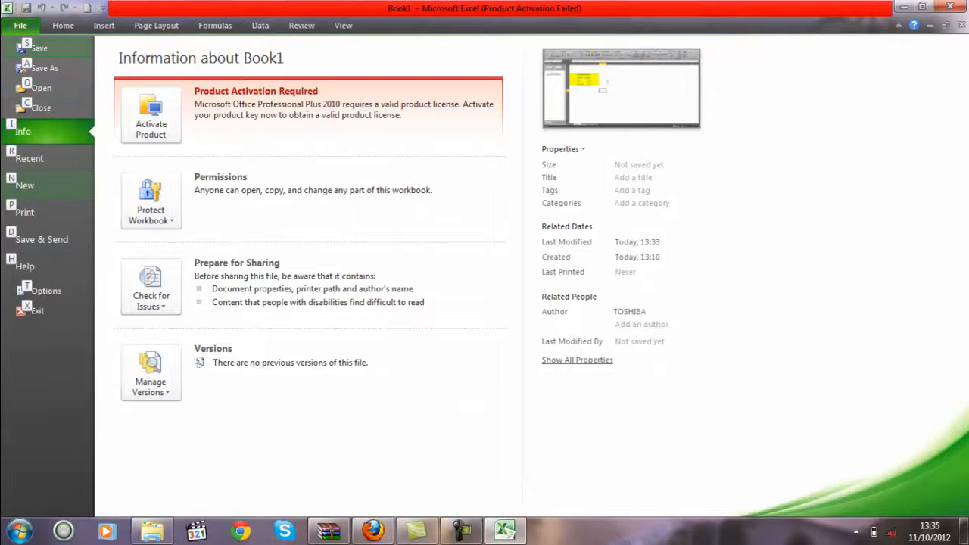
click(156, 25)
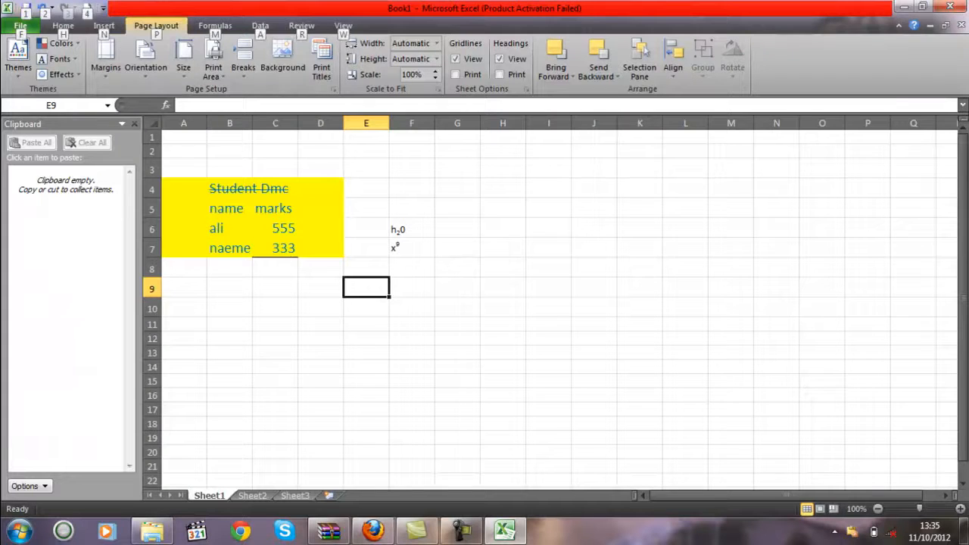
key(alt)
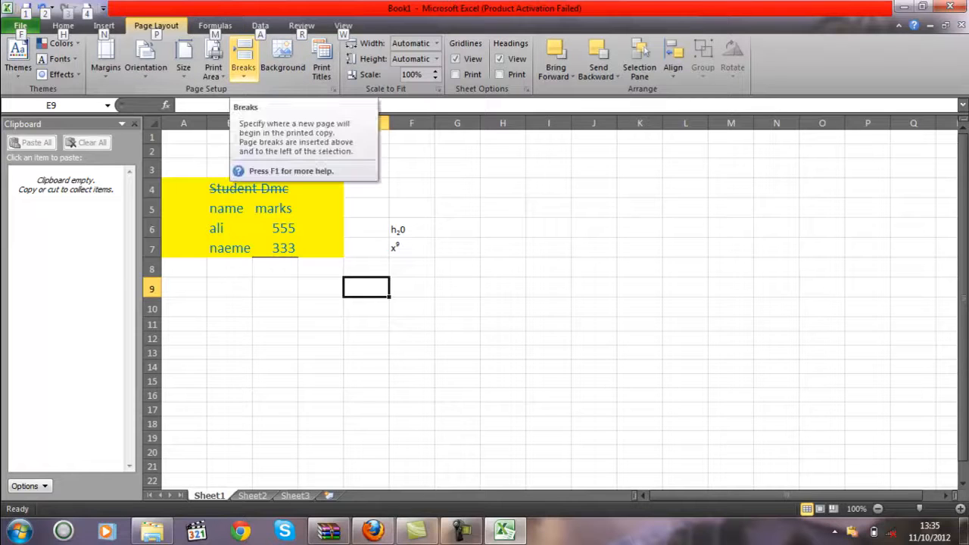
key(p)
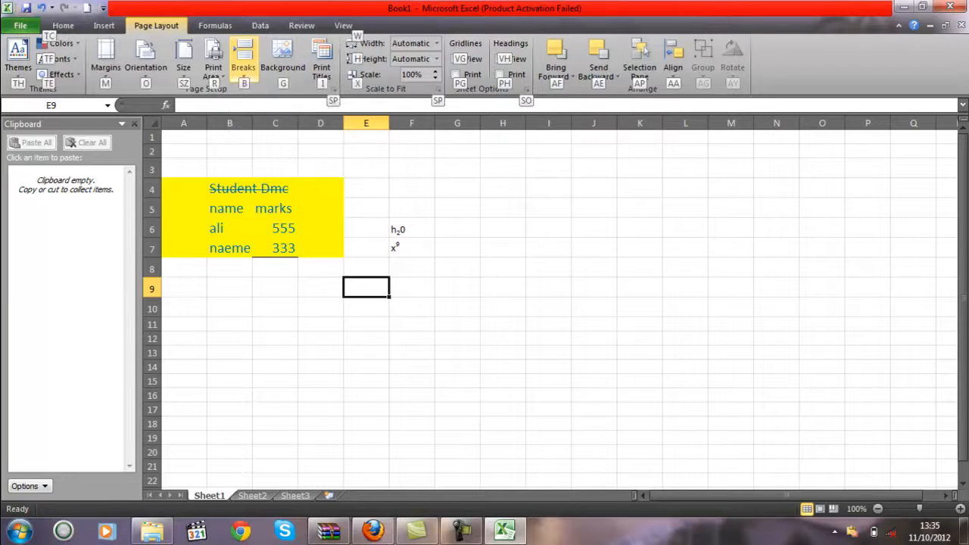
- Examine the keyboard access hints for the ribbon tabs and the Home commands
key(alt)
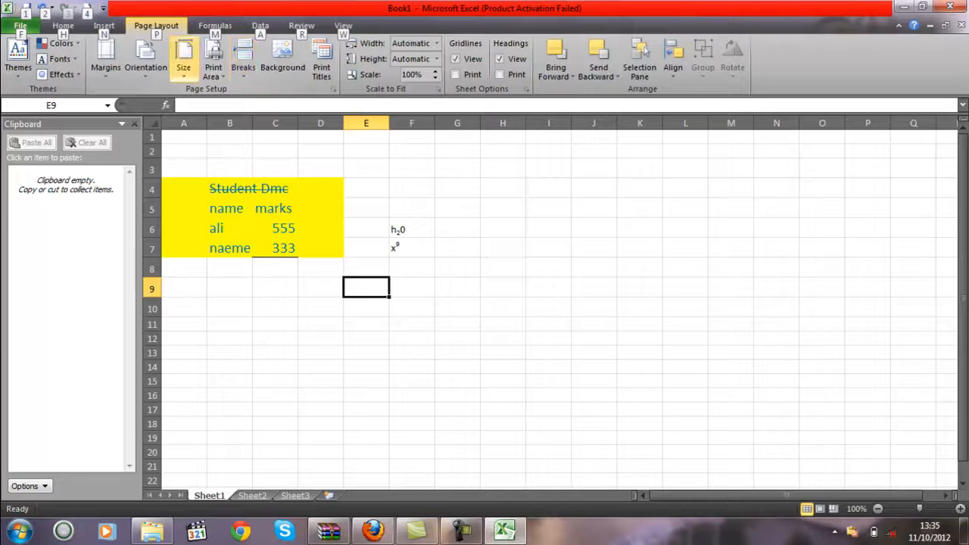
key(alt)
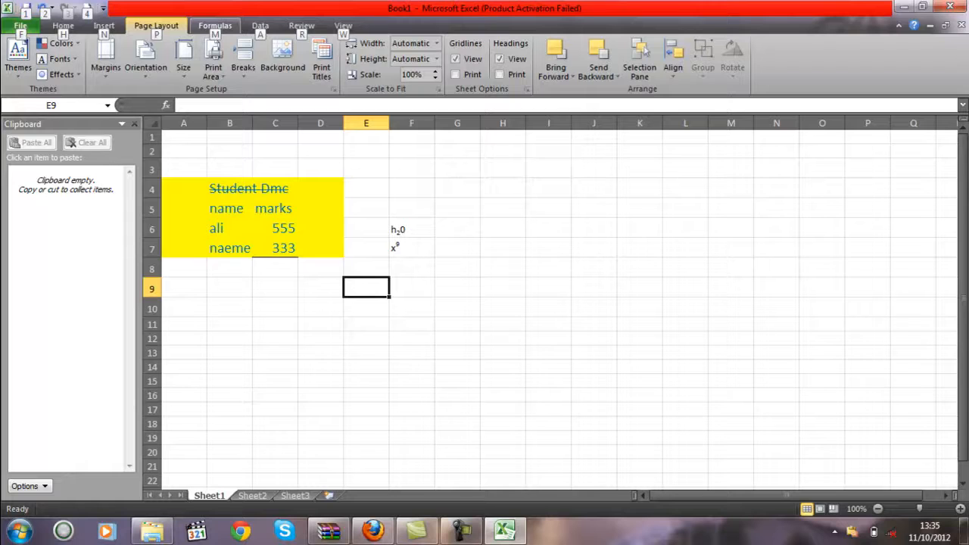
key(p)
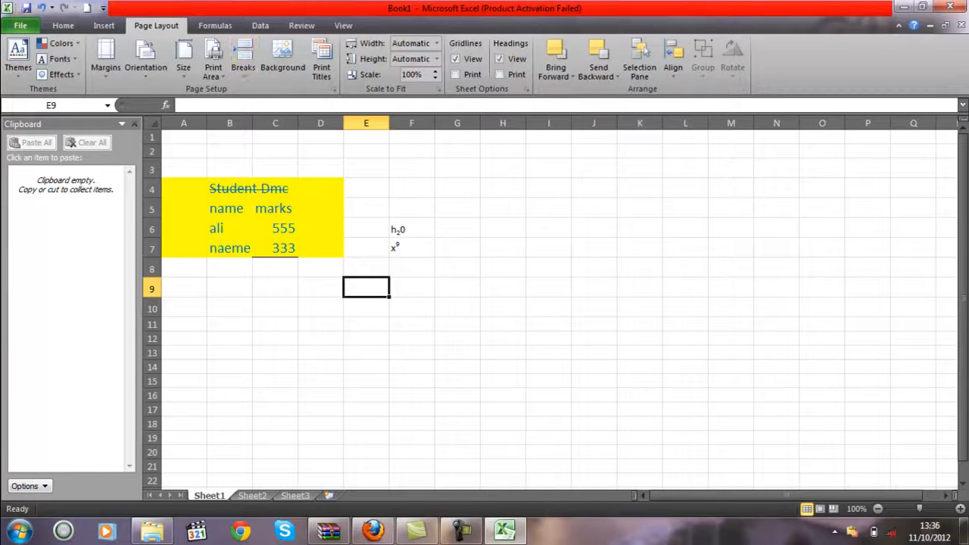
click(63, 25)
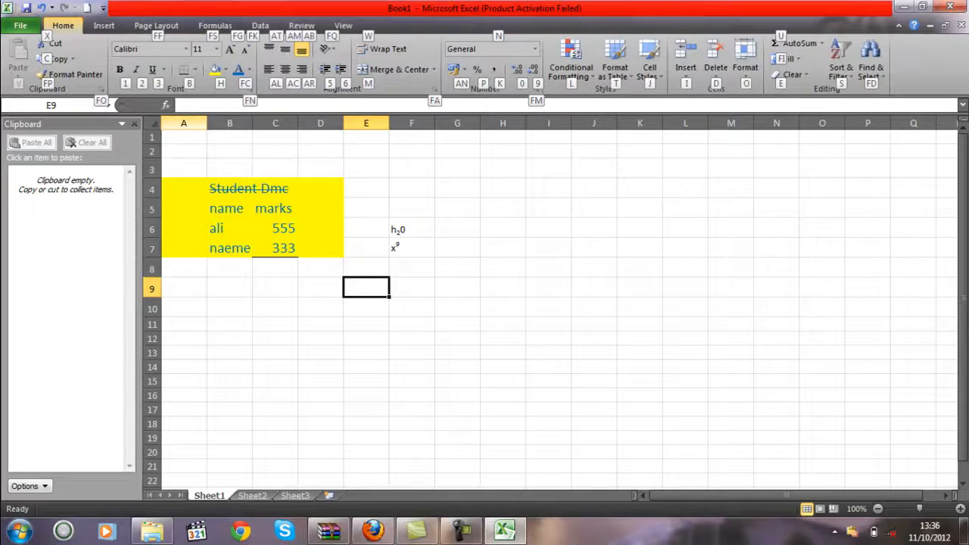
key(alt)
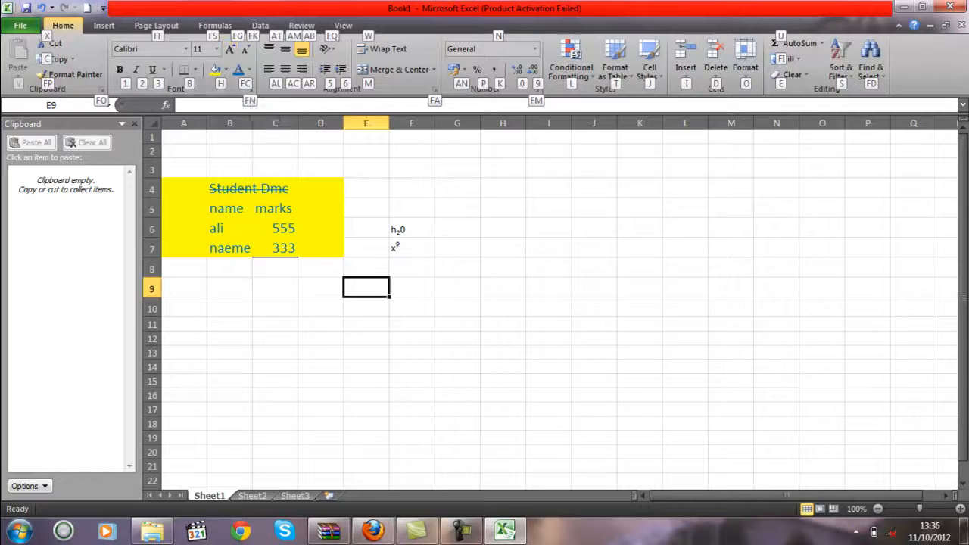
click(393, 250)
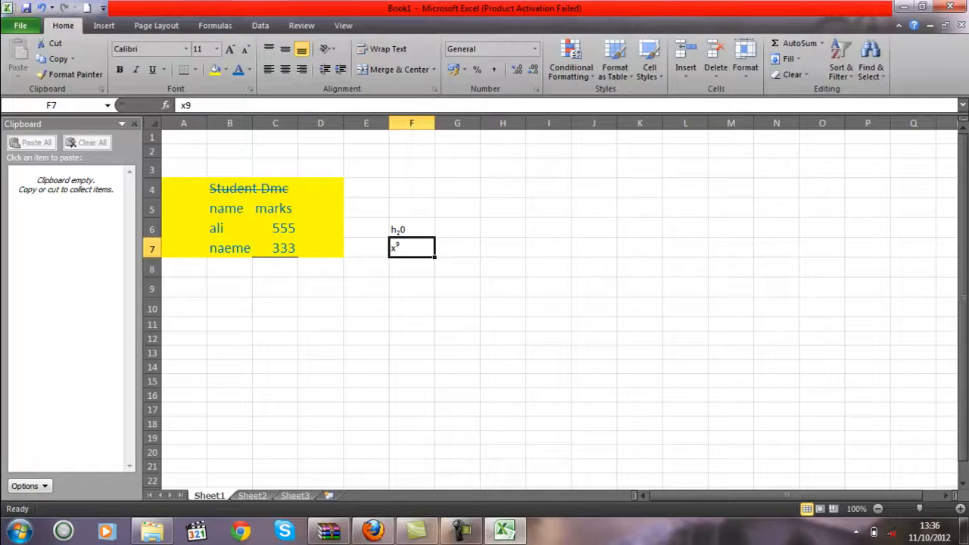
- View the File commands and their access hints twice using keyboard access, returning to the worksheet each time
key(alt)
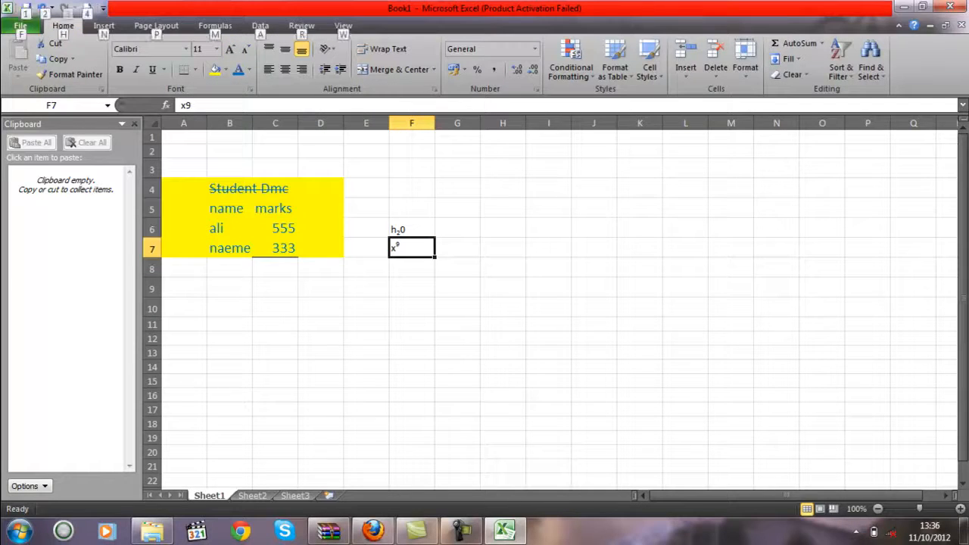
key(f)
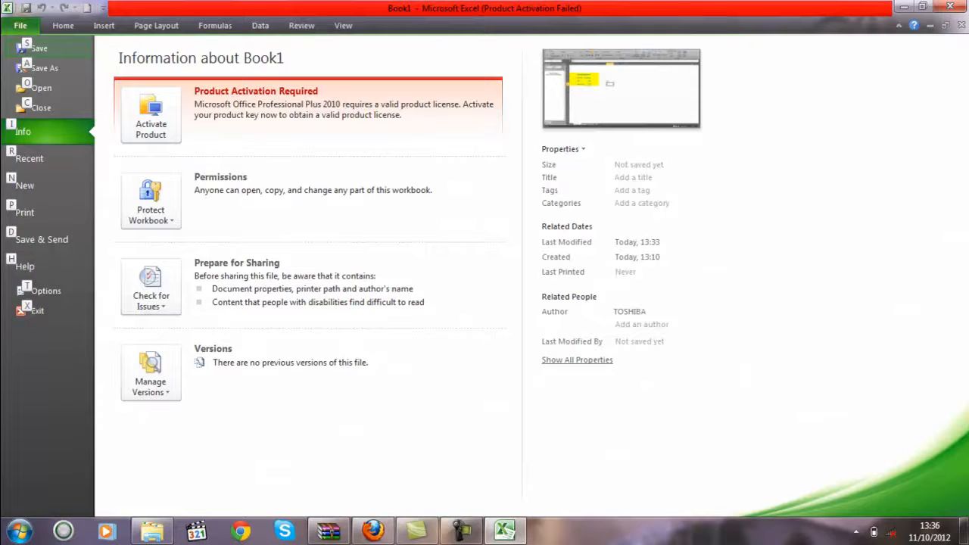
click(64, 26)
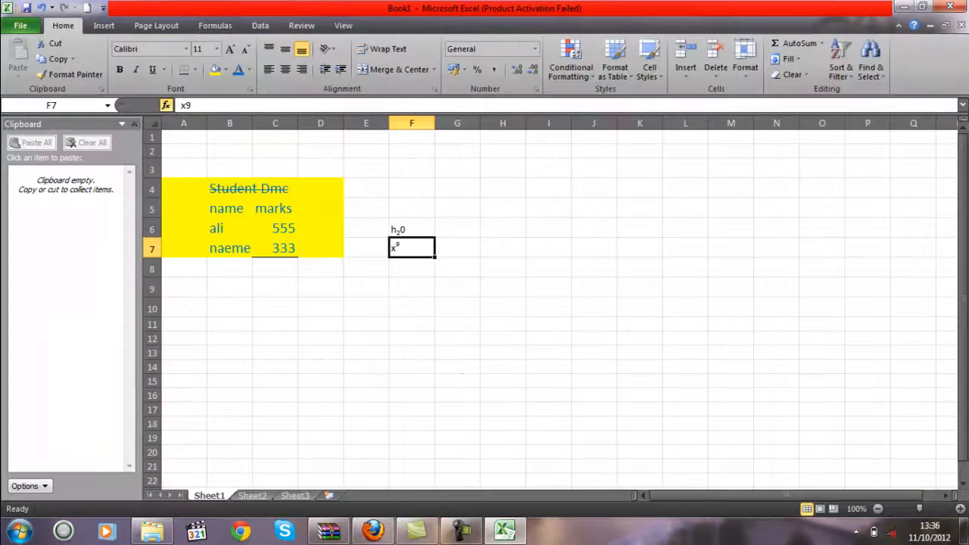
key(alt)
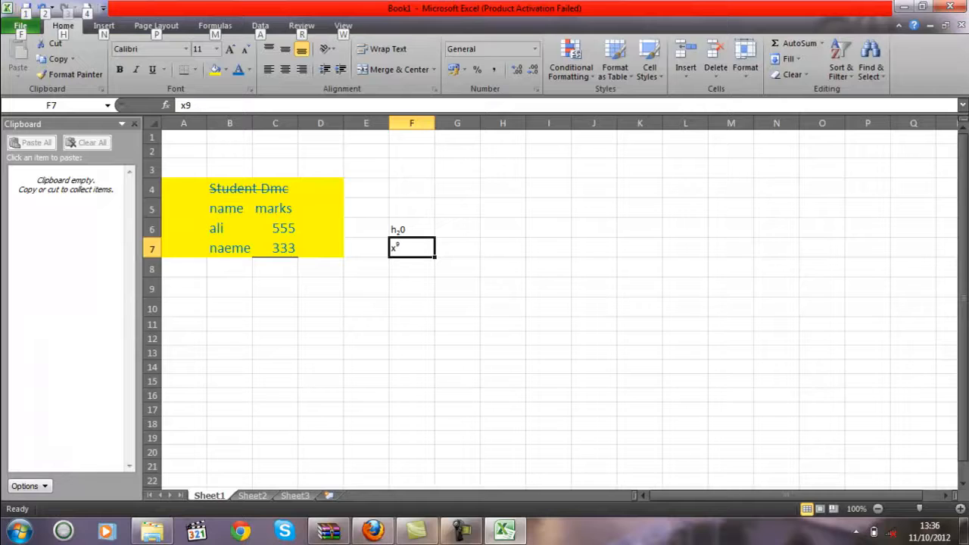
key(f)
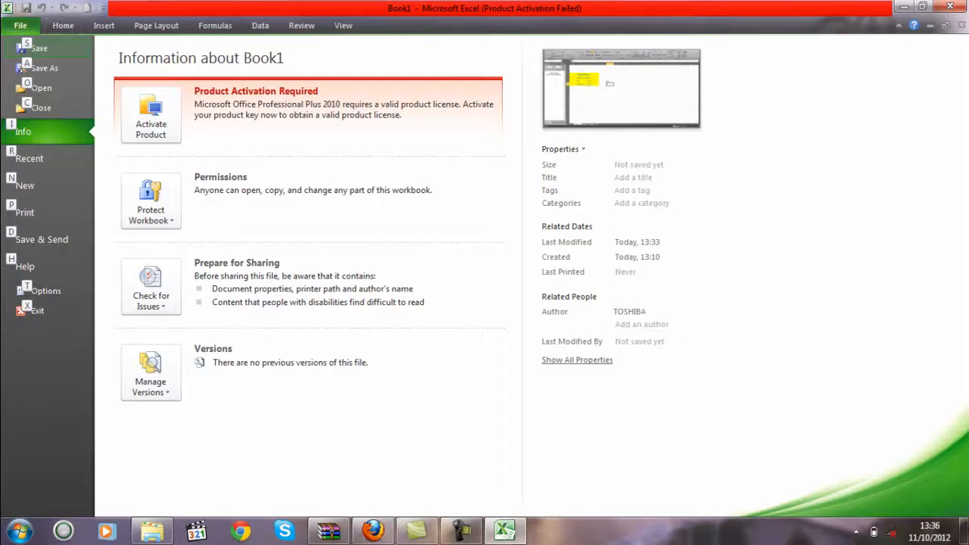
key(Escape)
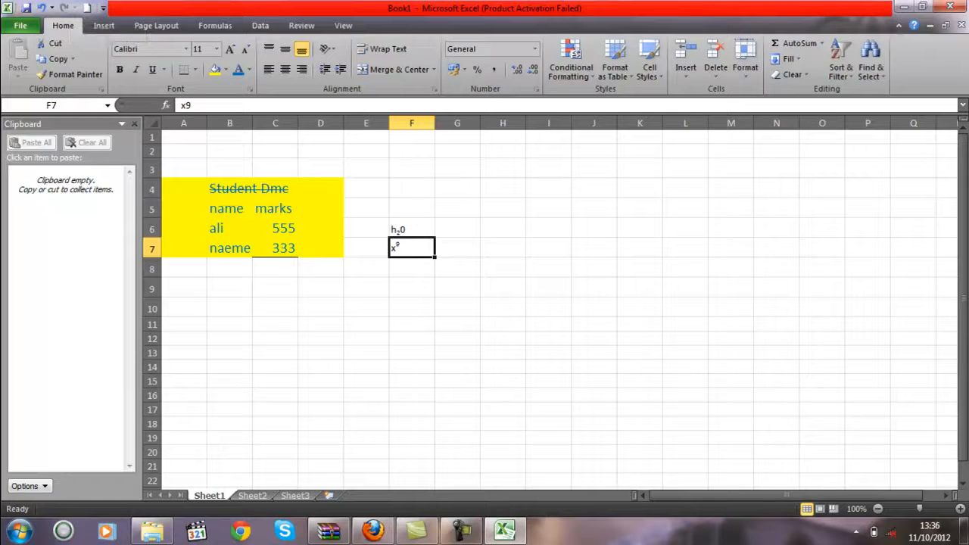
- Bring up the Find and Replace and Go To dialogs, closing each without entering anything
key(ctrl+f)
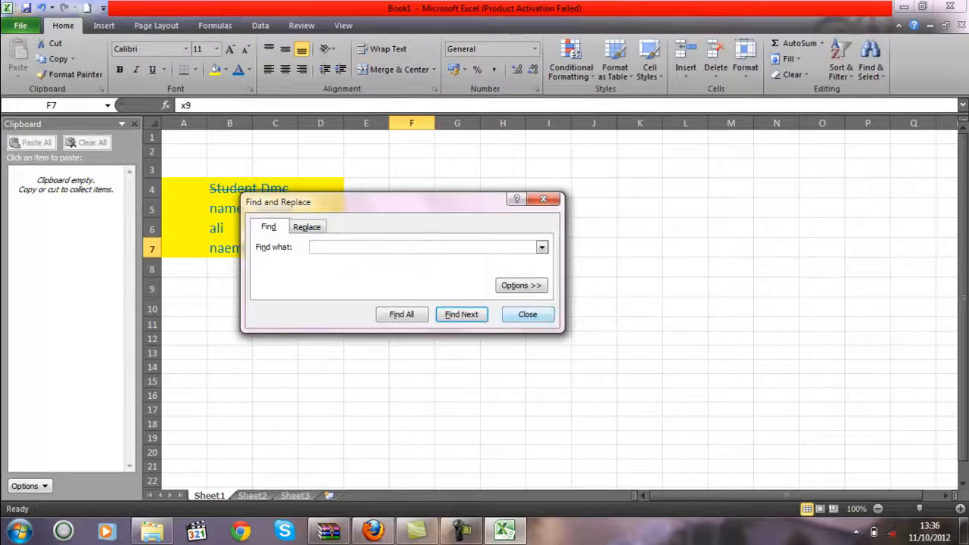
key(Escape)
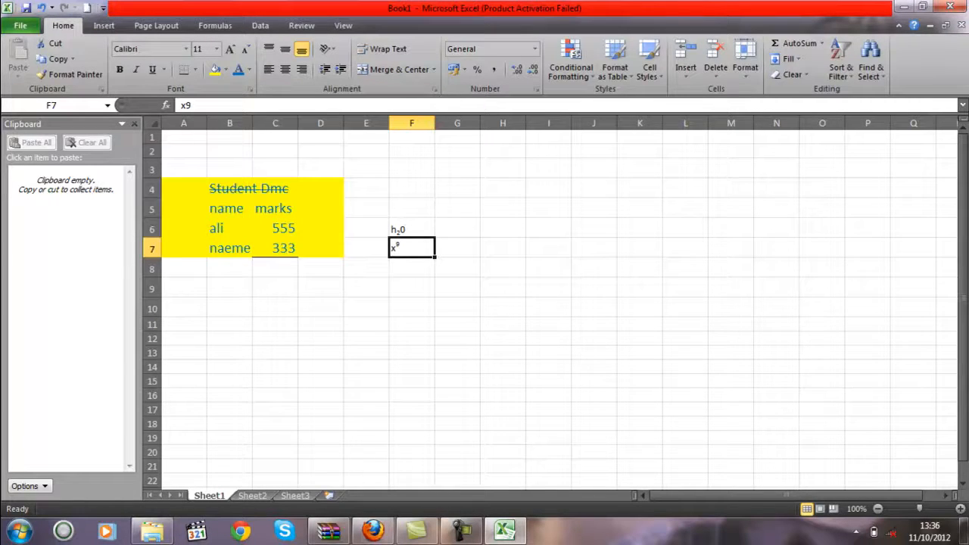
key(ctrl+g)
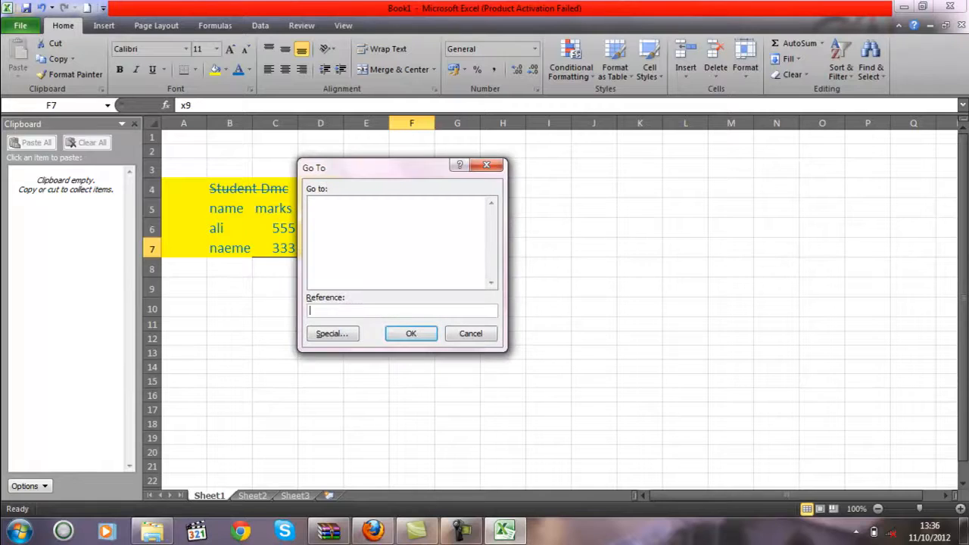
key(Escape)
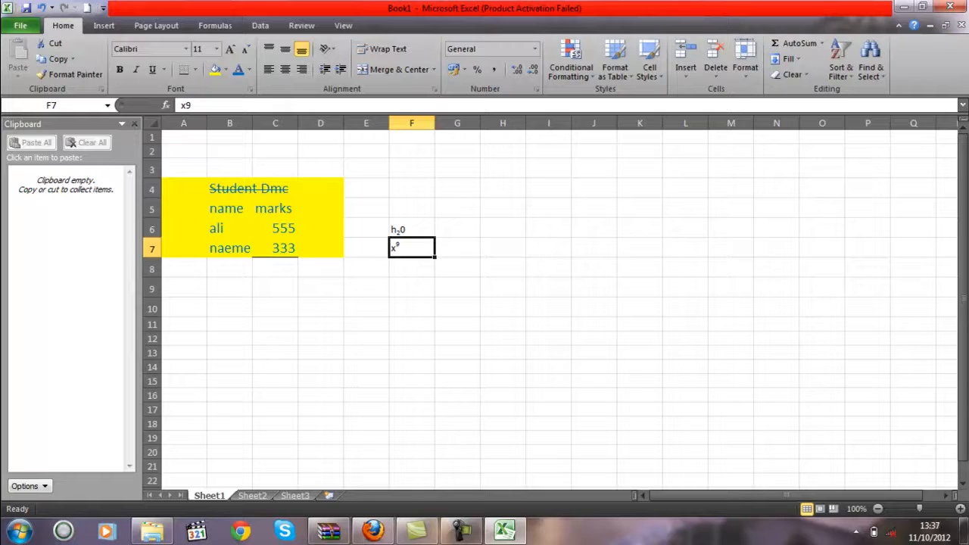
- Apply a filter to the entries in cells F6:F7 using the Home keyboard access hints
key(alt)
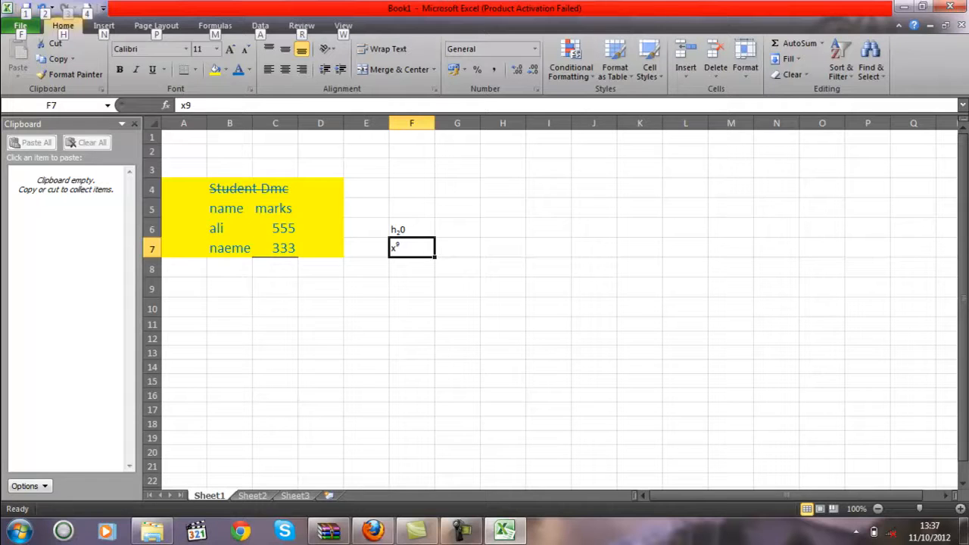
key(alt)
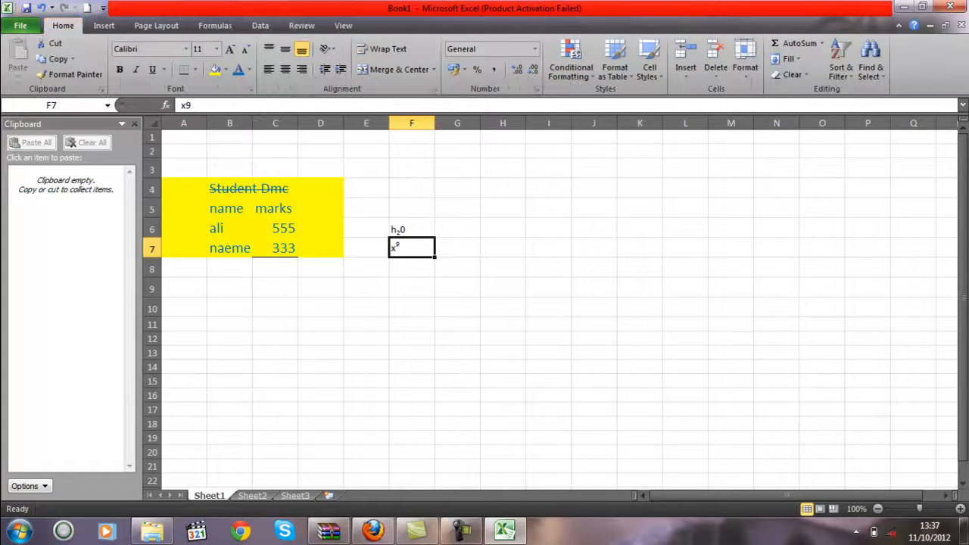
key(alt+h)
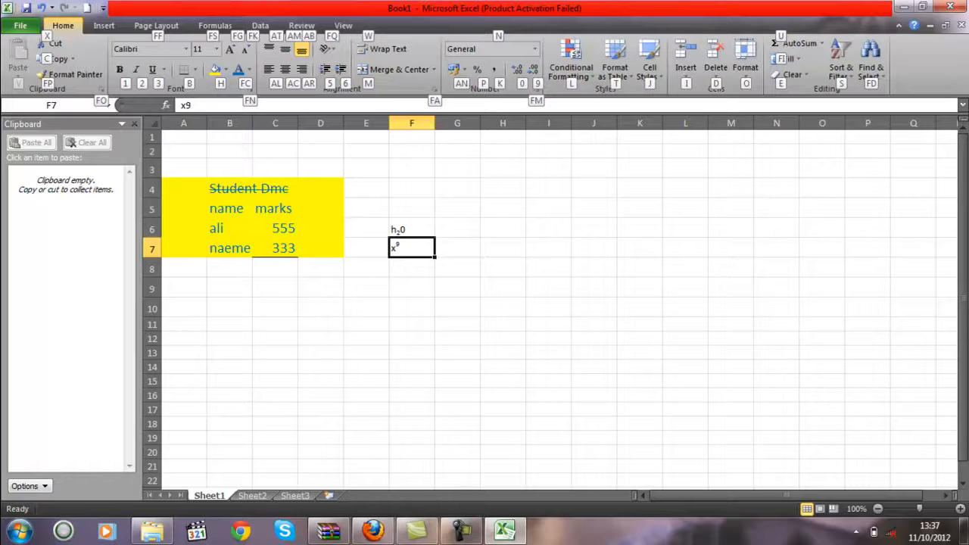
key(s)
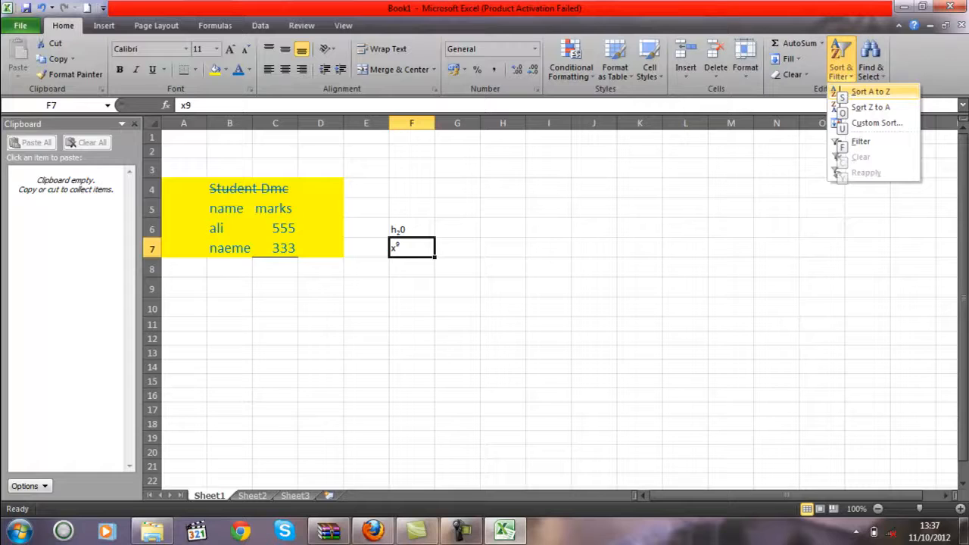
key(Escape)
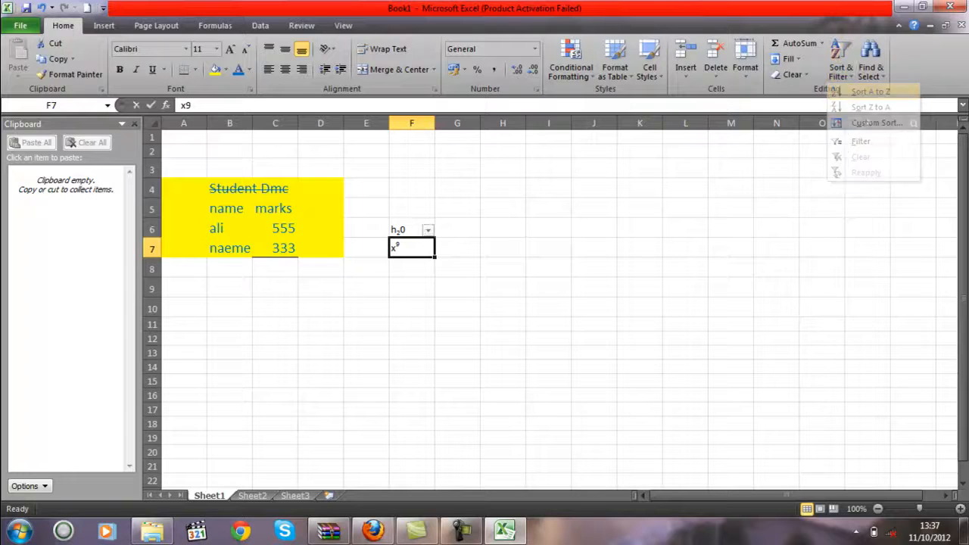
- Overwrite cell F7 with gfg and erase the text, leaving the cell empty
text(gfg)
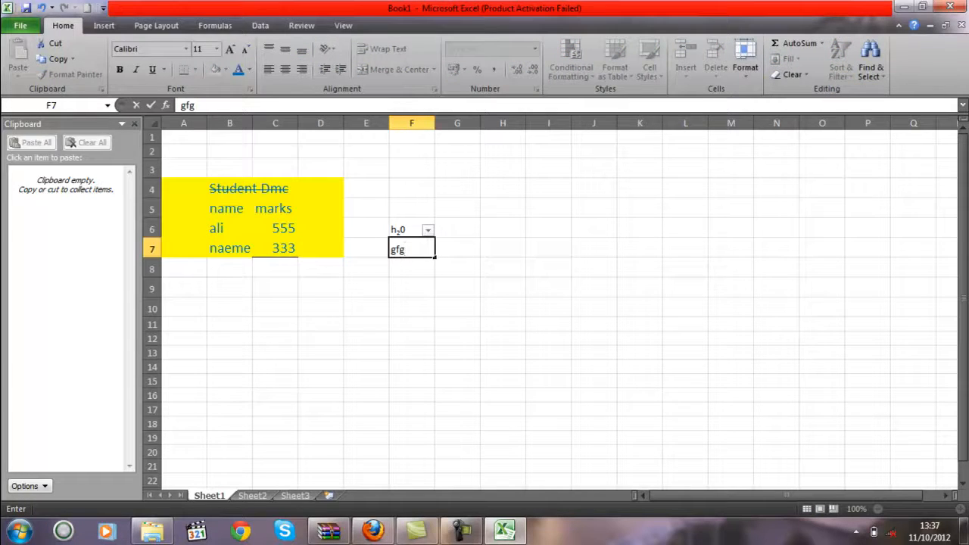
key(BackSpace)
key(BackSpace)
key(BackSpace)
click(549, 188)
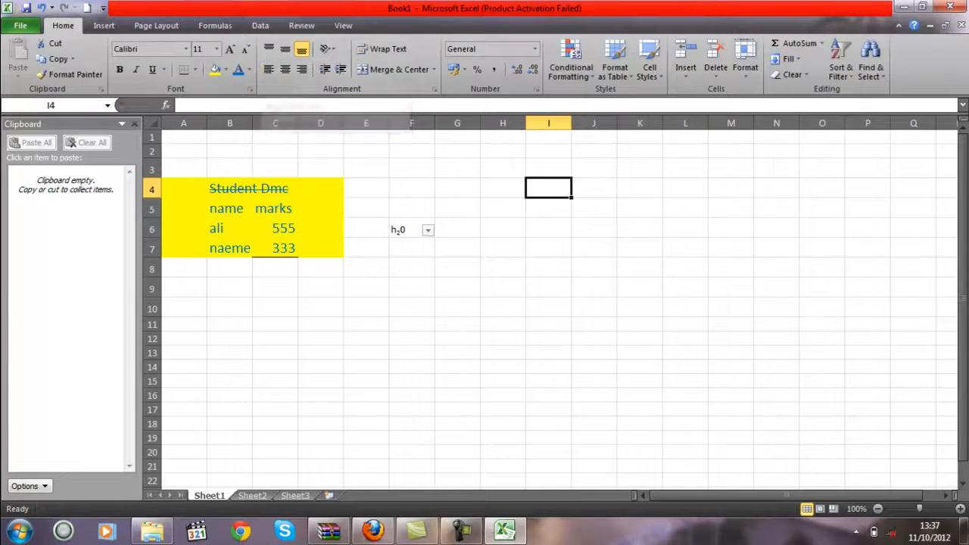
- Try blue background fill colors and the two-color gradient fill effects on cell I4, discarding the changes
click(250, 88)
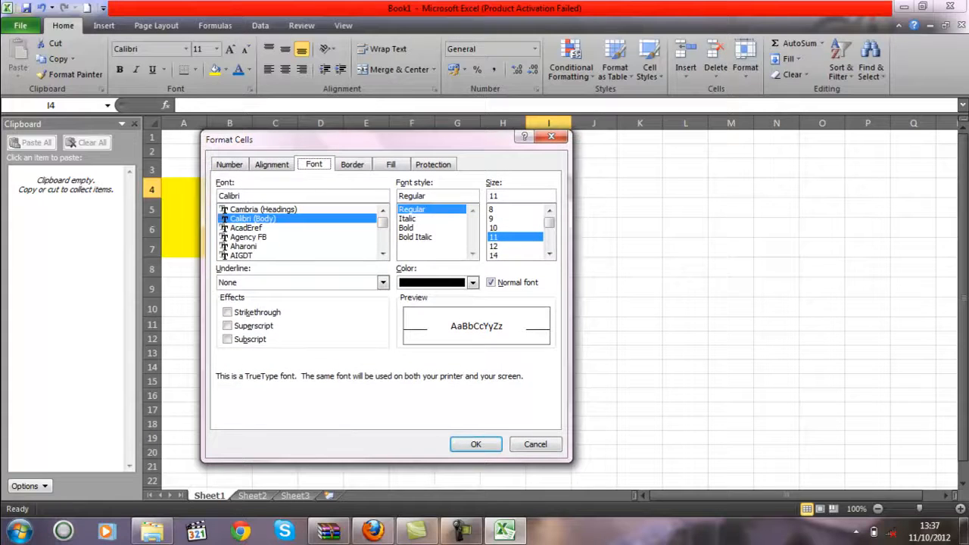
click(392, 164)
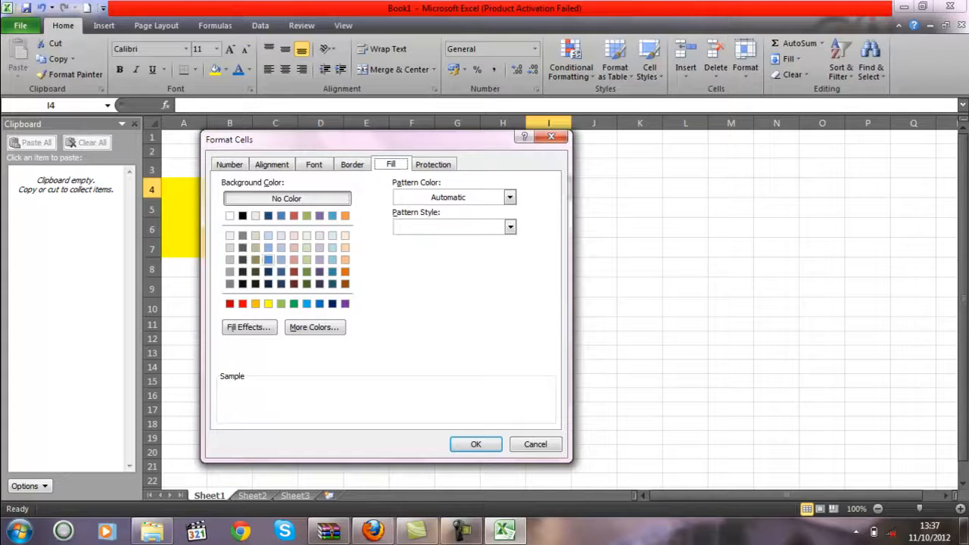
click(268, 260)
click(281, 247)
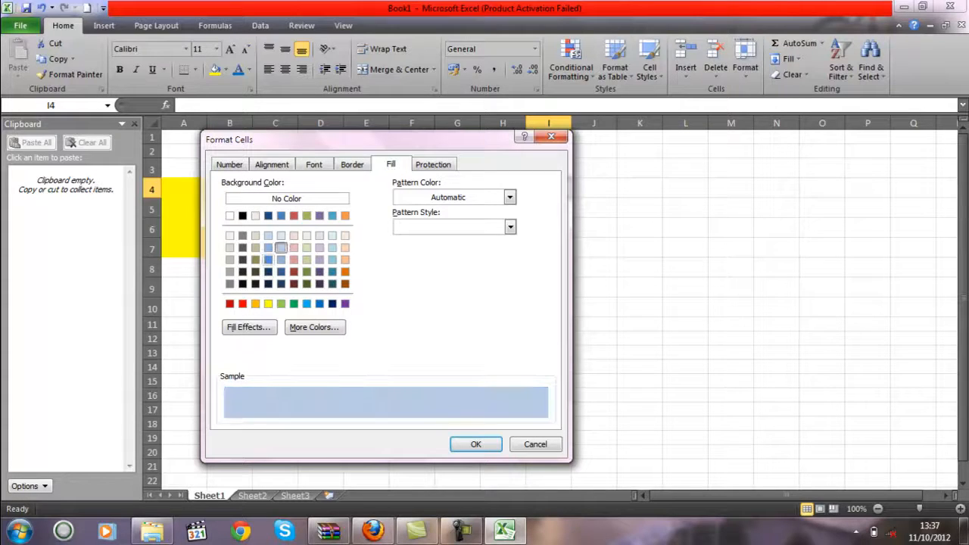
click(268, 260)
click(281, 272)
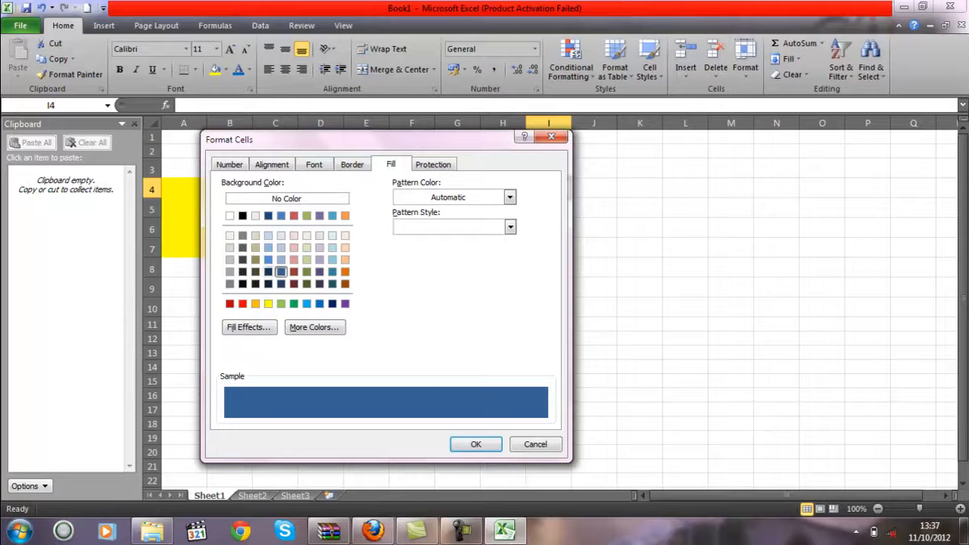
click(249, 327)
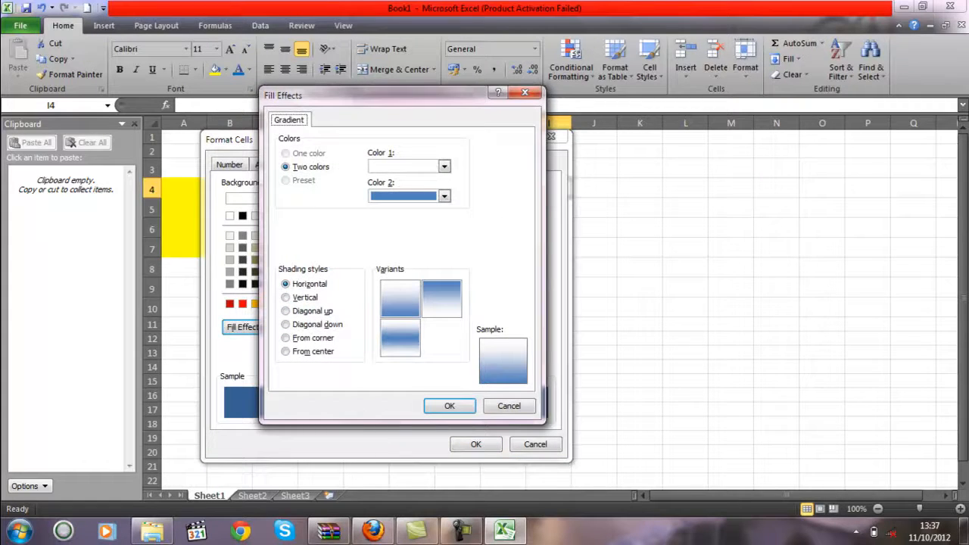
click(444, 196)
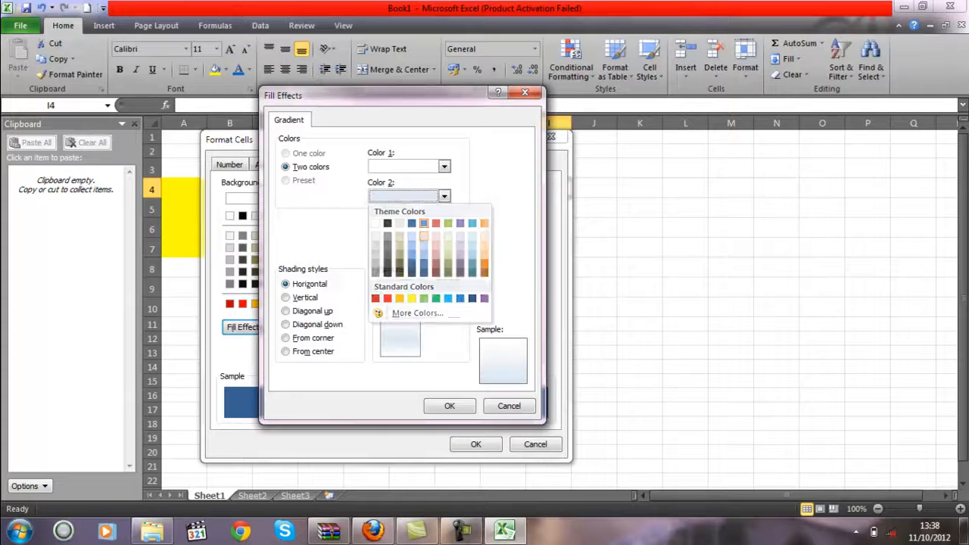
key(Escape)
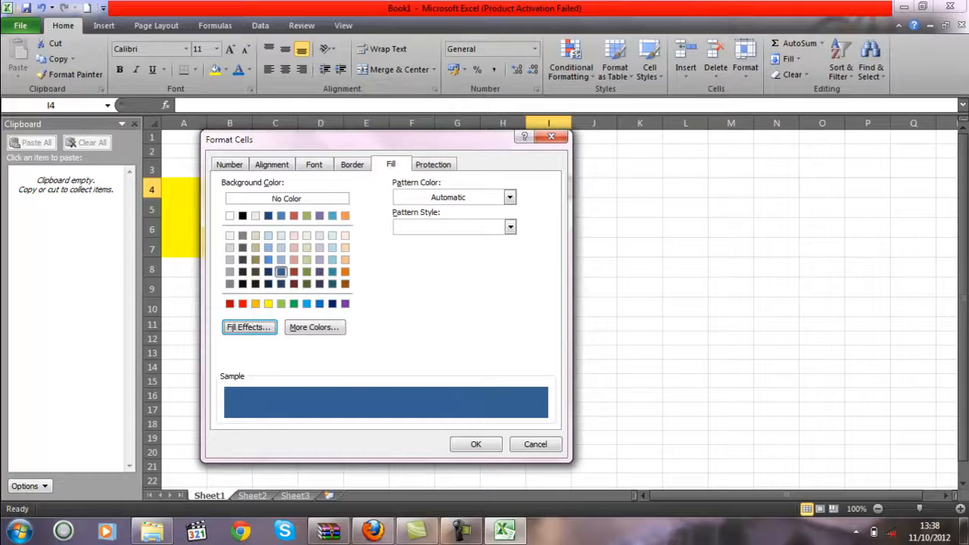
key(Escape)
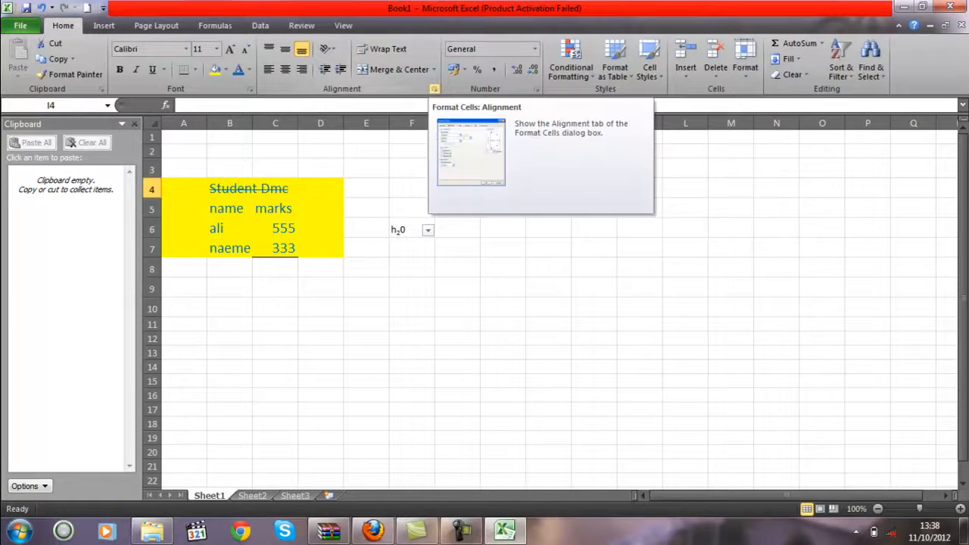
- Delete the contents of cells A3:D13 and of the range A2:G9
drag(320, 352, 181, 168)
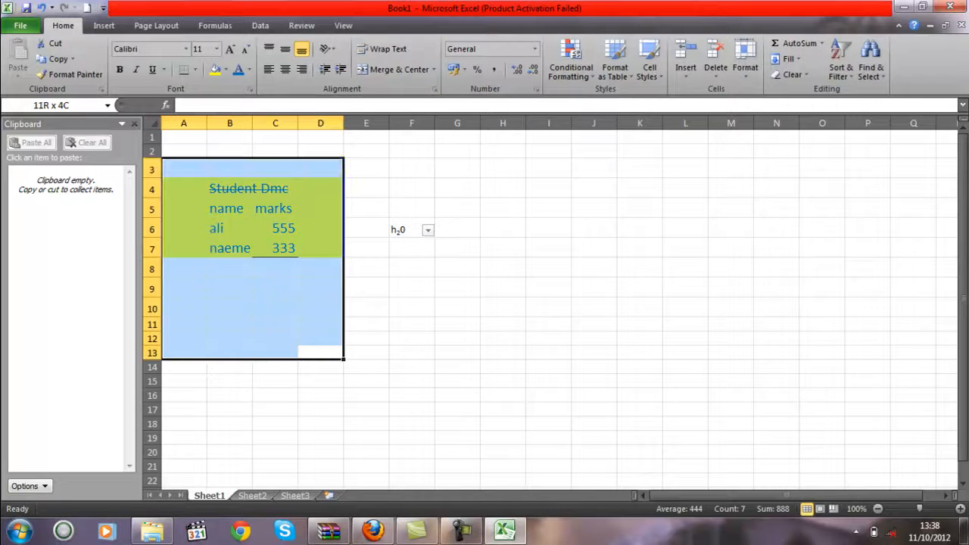
key(Delete)
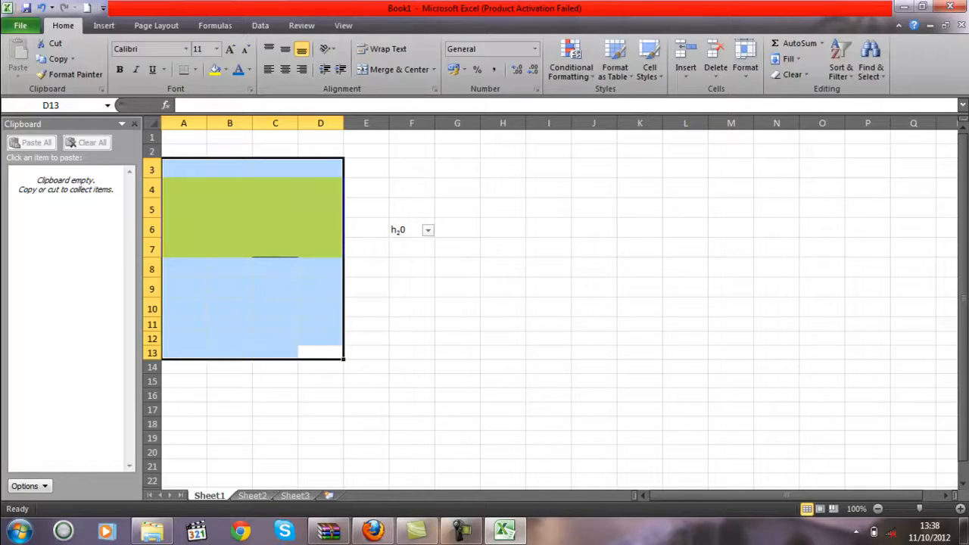
drag(457, 288, 183, 151)
key(Delete)
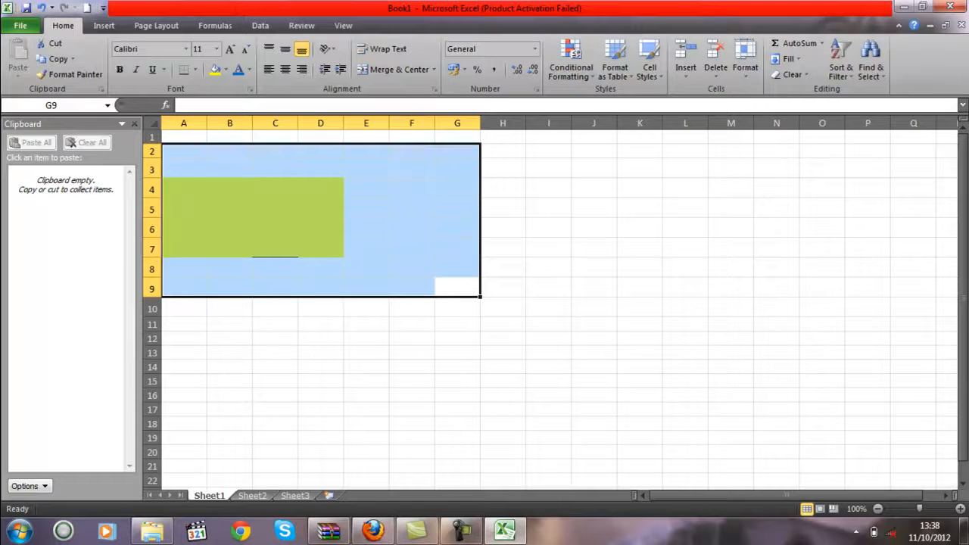
click(461, 530)
click(461, 531)
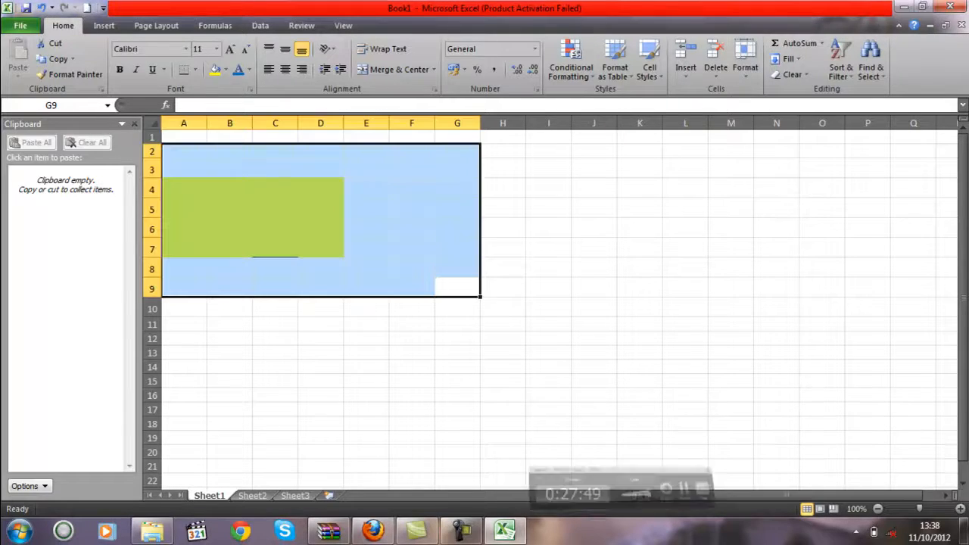
- Remove the yellow fill from the cells in the range A3:E9
click(320, 247)
click(320, 289)
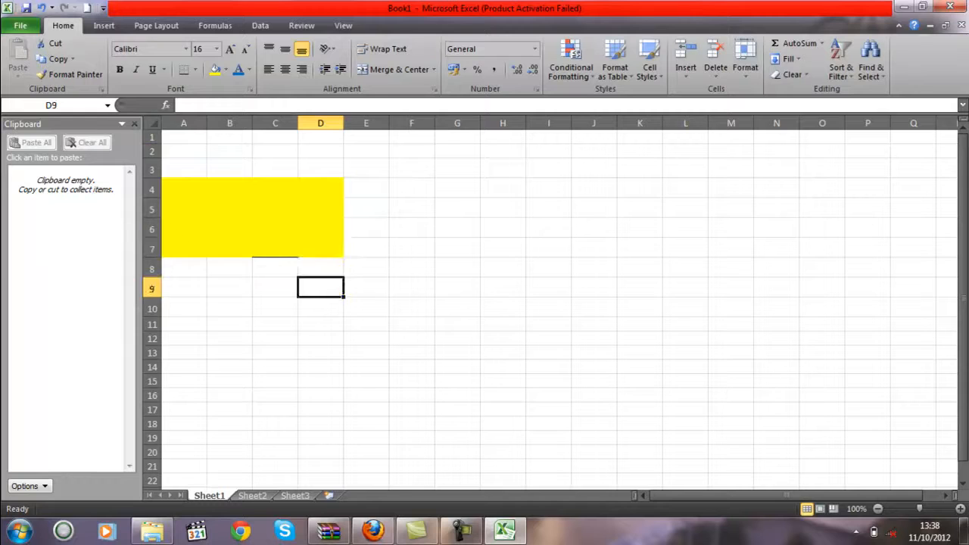
drag(367, 289, 183, 169)
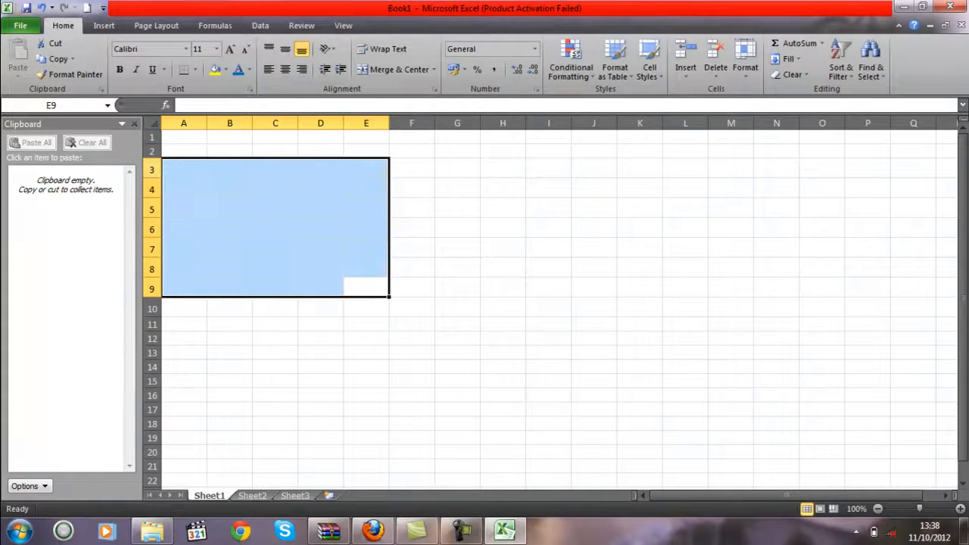
- Bring up the argument hints for the SUM and SUMIF functions in cell A2, and erase the unfinished formula
click(184, 152)
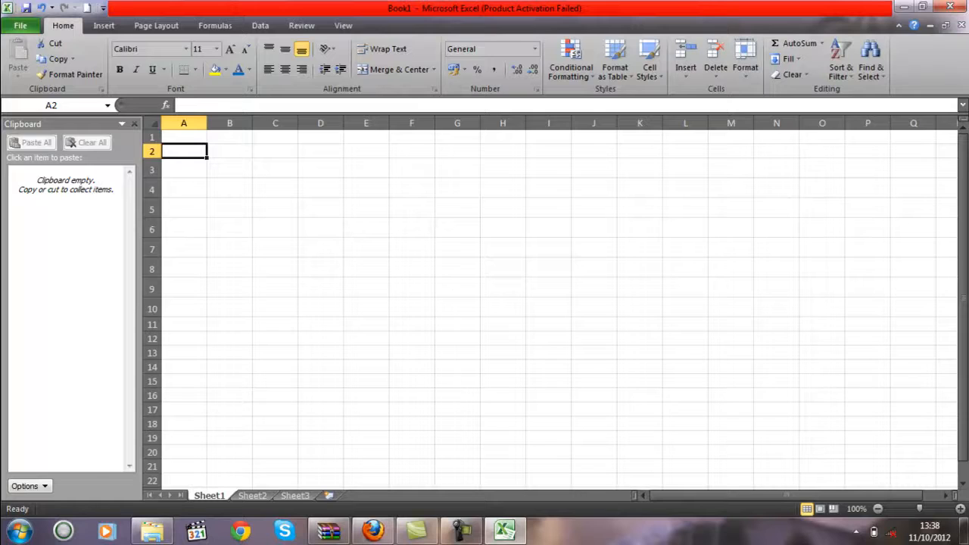
text(=sum)
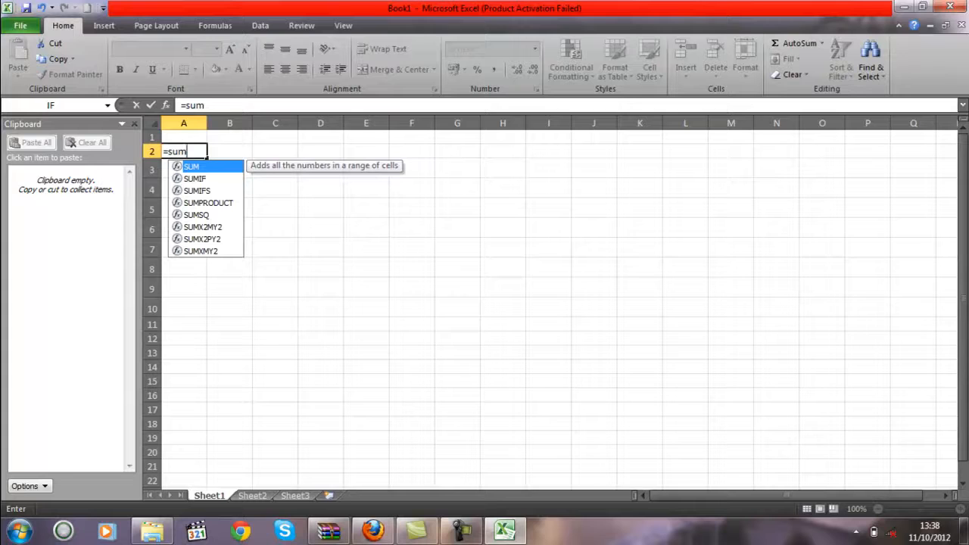
key(Down)
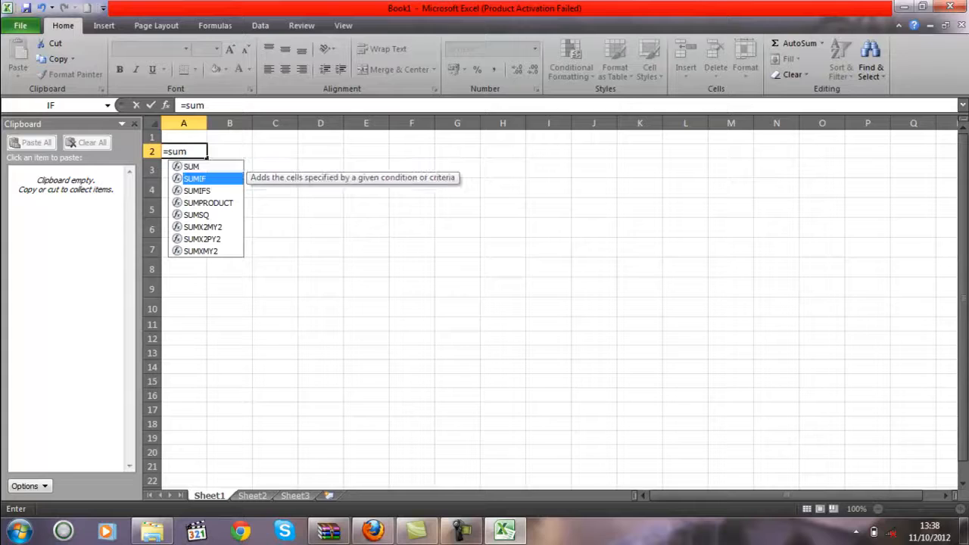
text(()
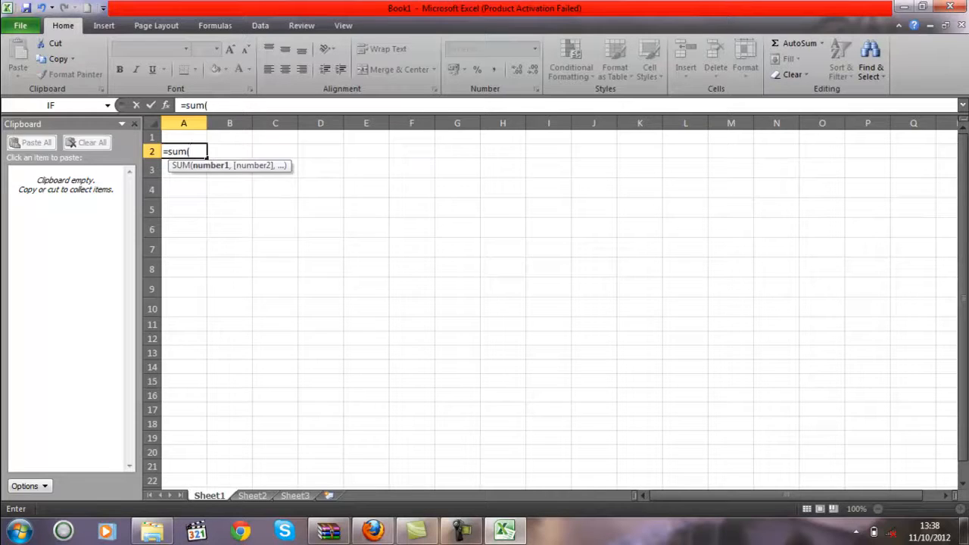
key(BackSpace)
text(if()
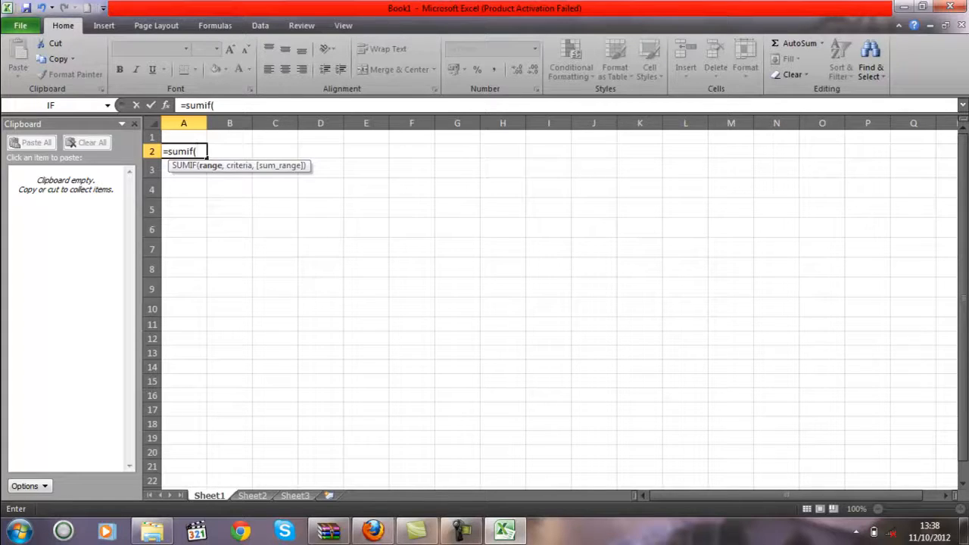
key(BackSpace)
key(BackSpace)
key(BackSpace)
key(BackSpace)
key(BackSpace)
key(BackSpace)
key(BackSpace)
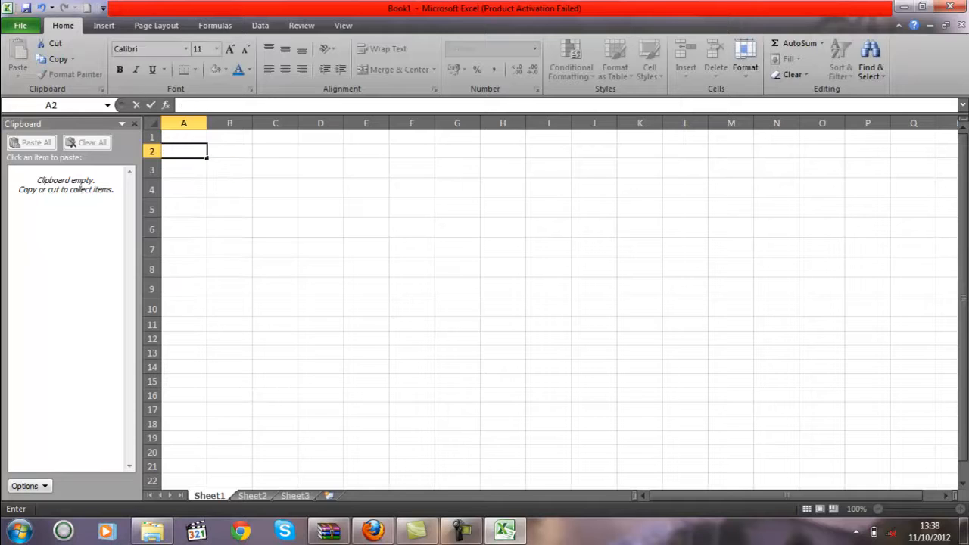
- Enter the column headings names, region and sales in cells A2:C2
text(names)
key(Tab)
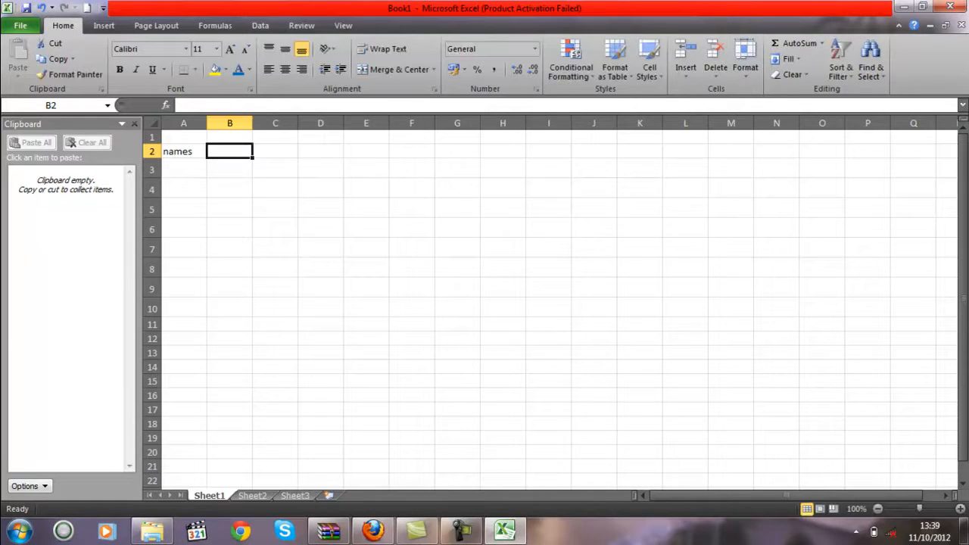
text(region)
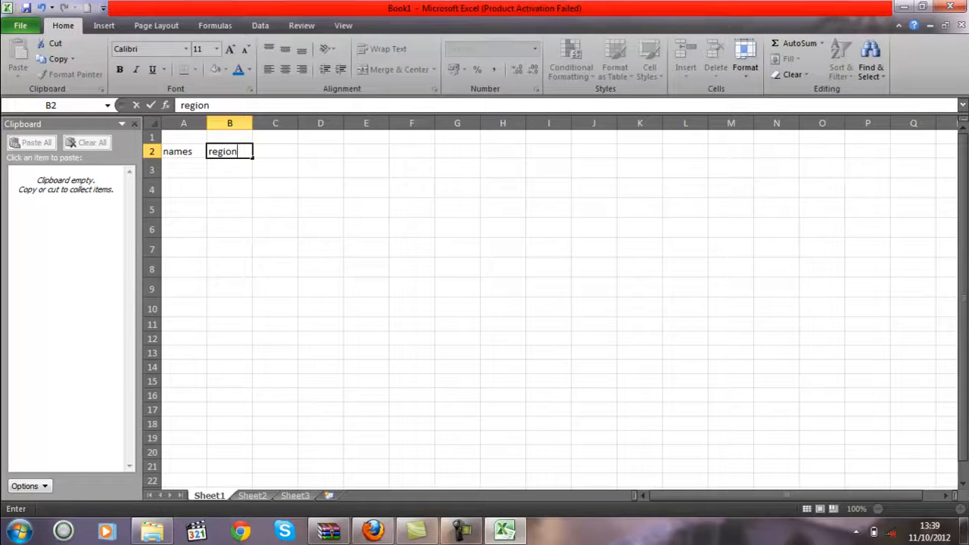
key(Tab)
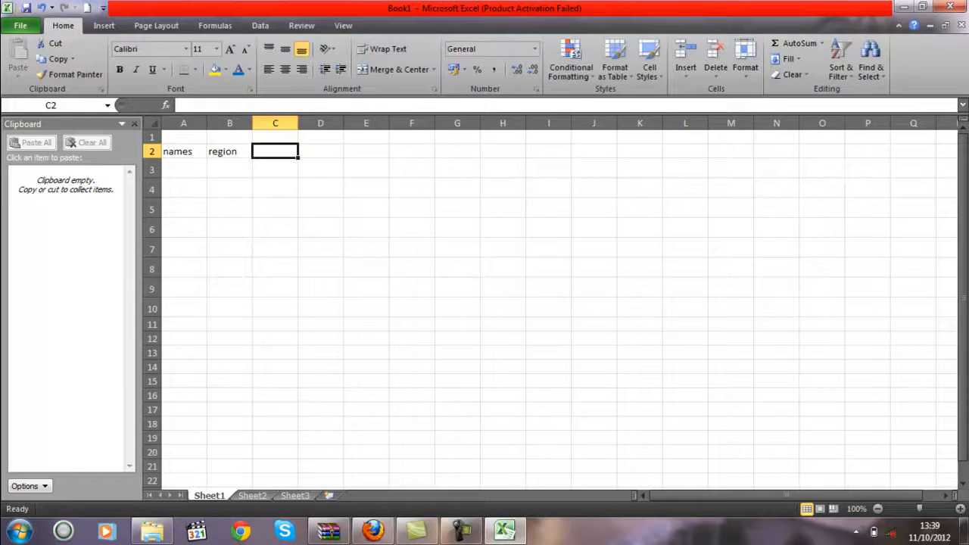
text(sales)
key(Return)
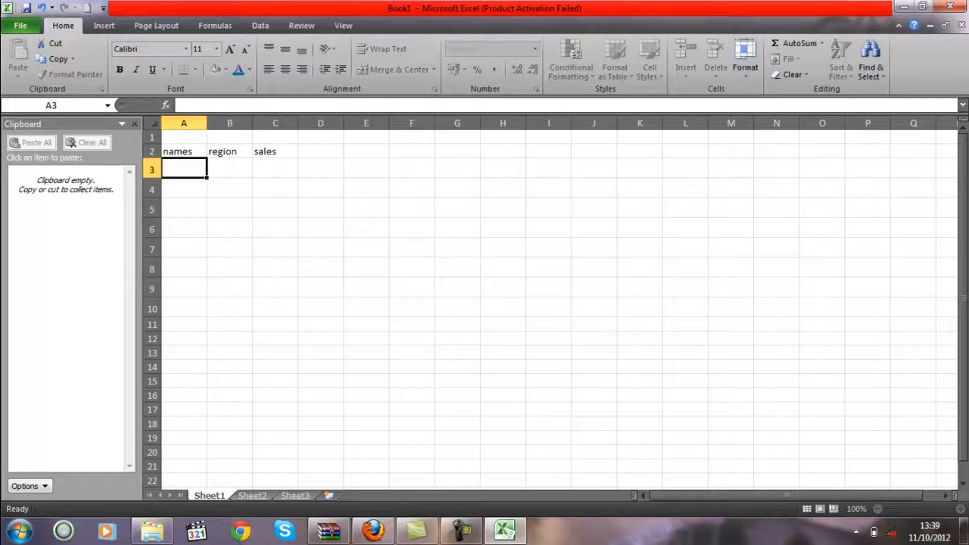
- Enter the first person's name with btk appended in cell A3, and sales of 130 in cell C3
text(kaleem)
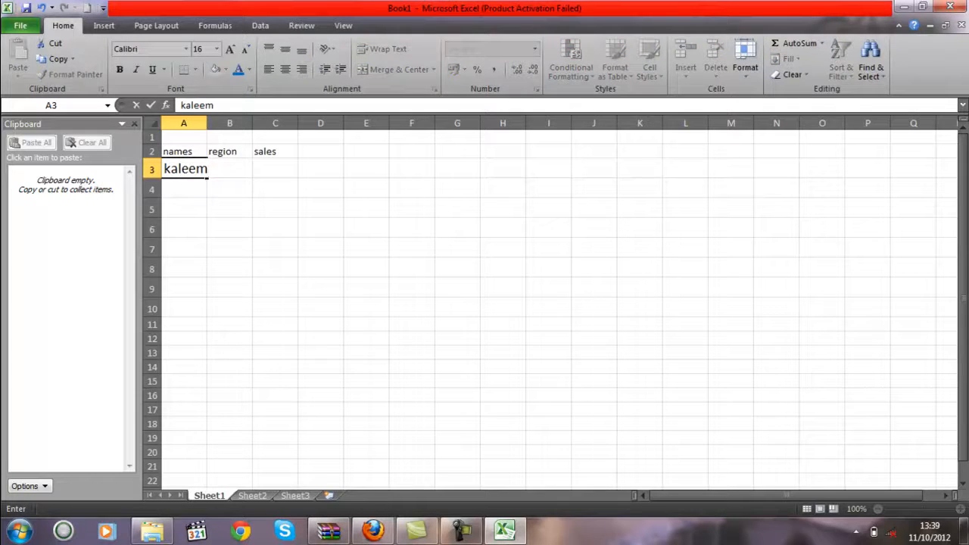
key(F2)
text(btk)
click(275, 168)
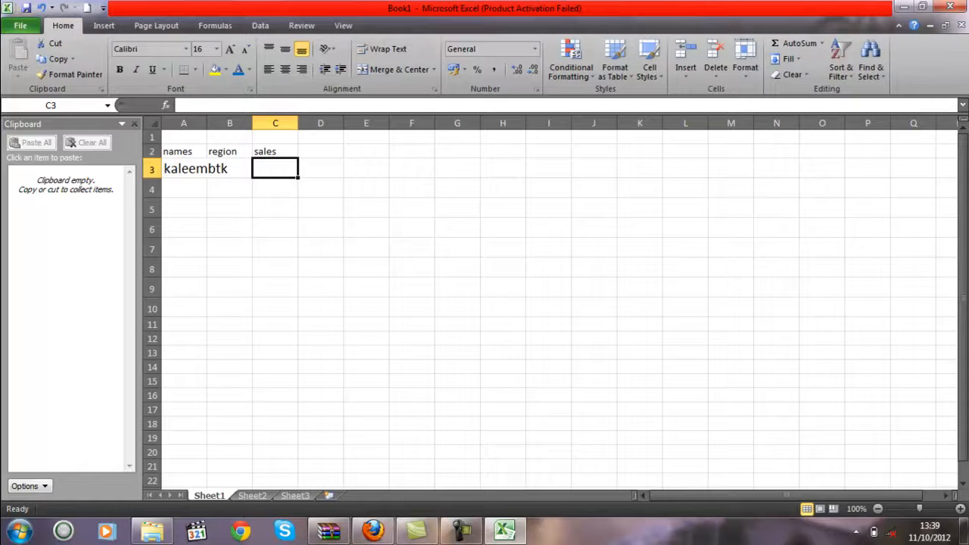
text(130)
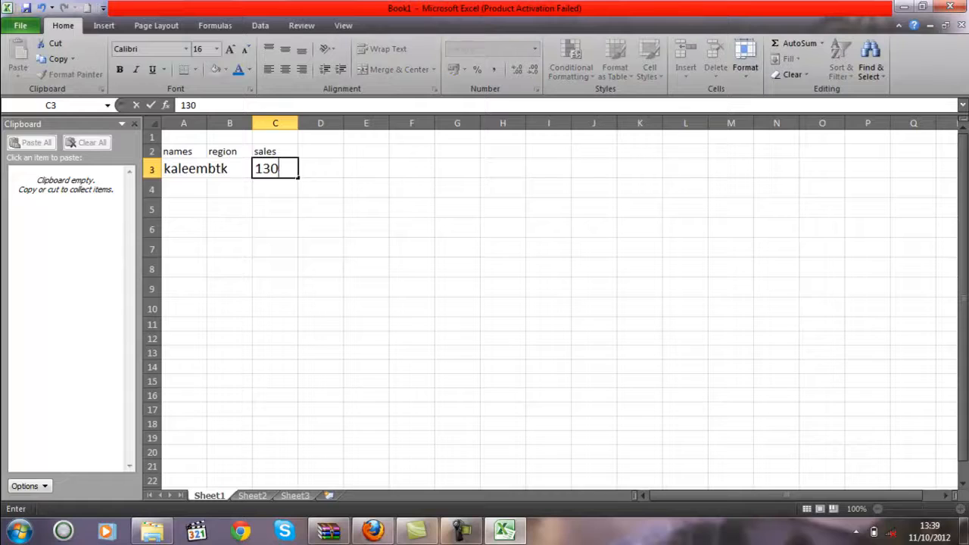
key(Return)
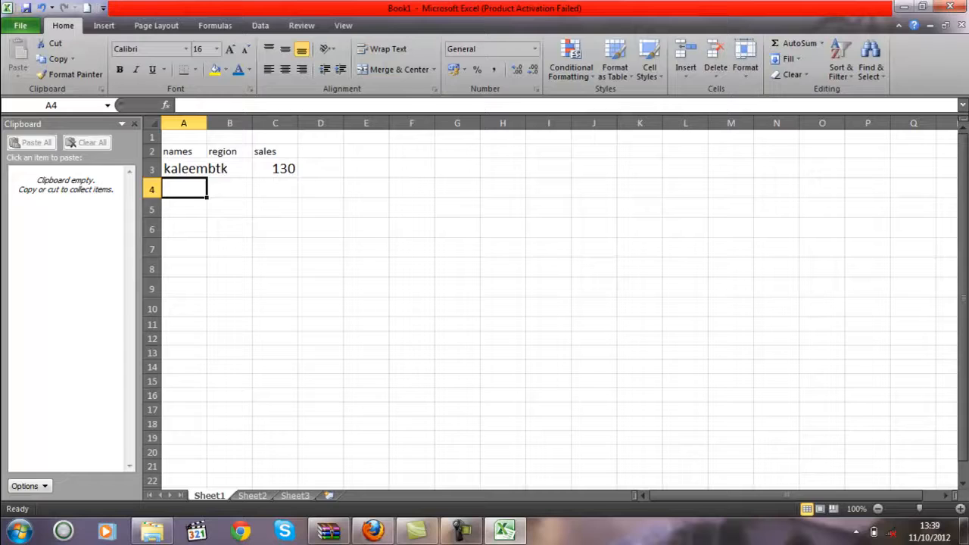
- Fill row 4 with the second person's name, region kpk and sales of 700
text(ubaid)
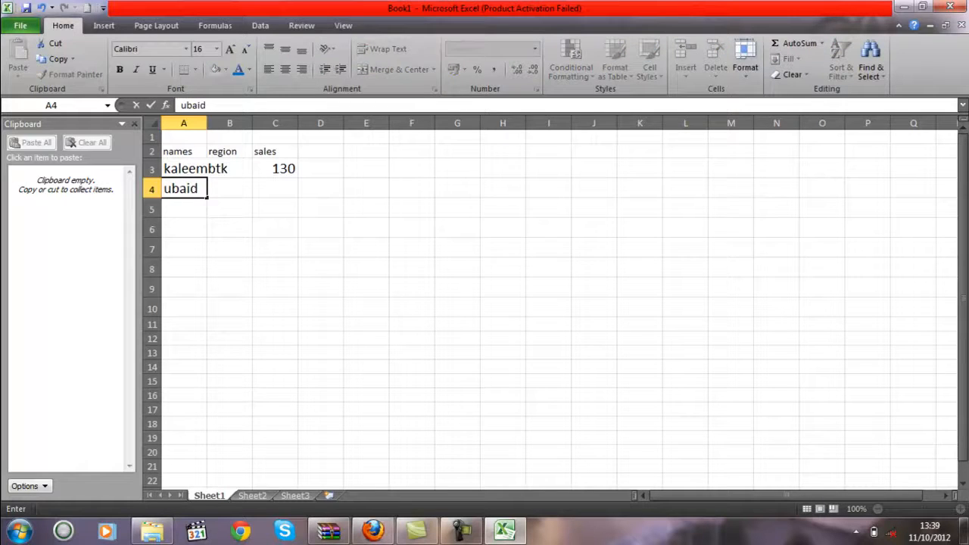
key(Tab)
text(kpk)
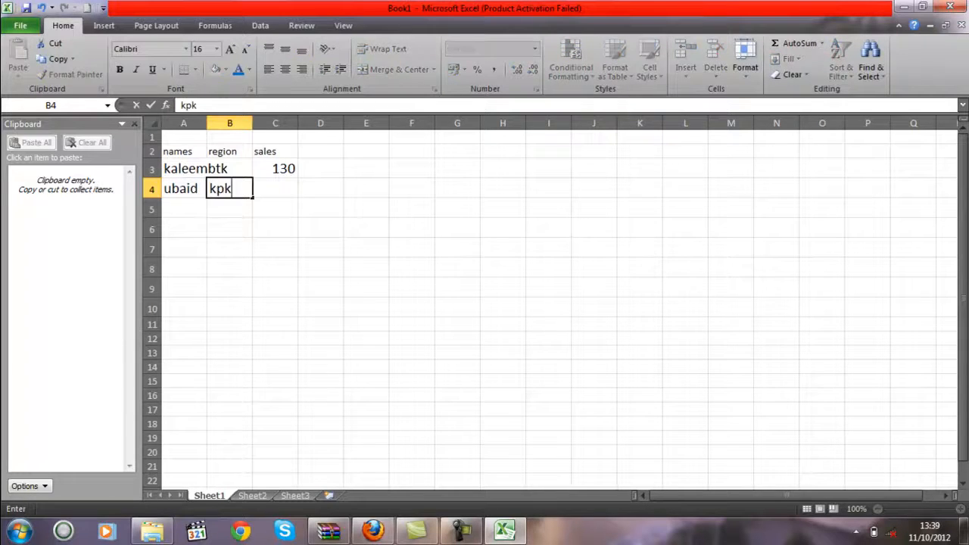
key(Tab)
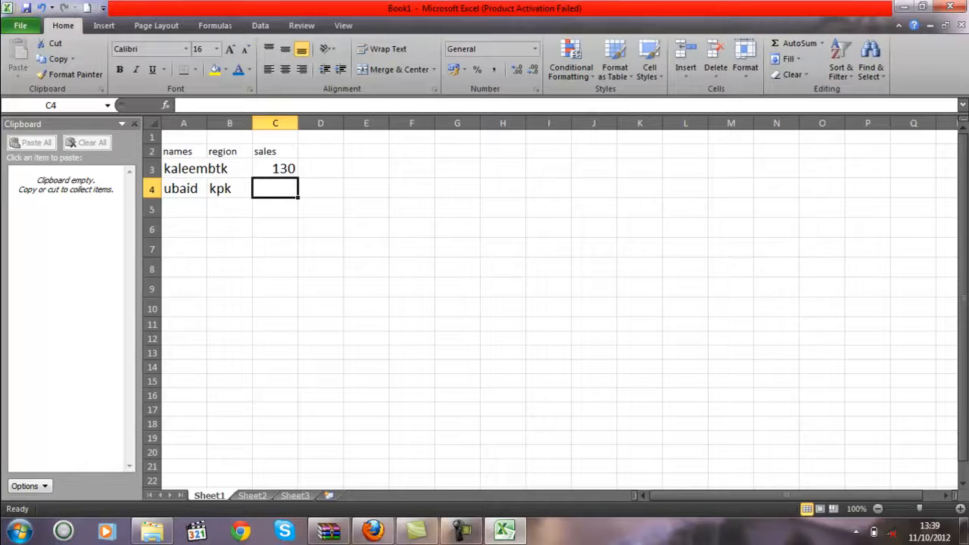
text(700)
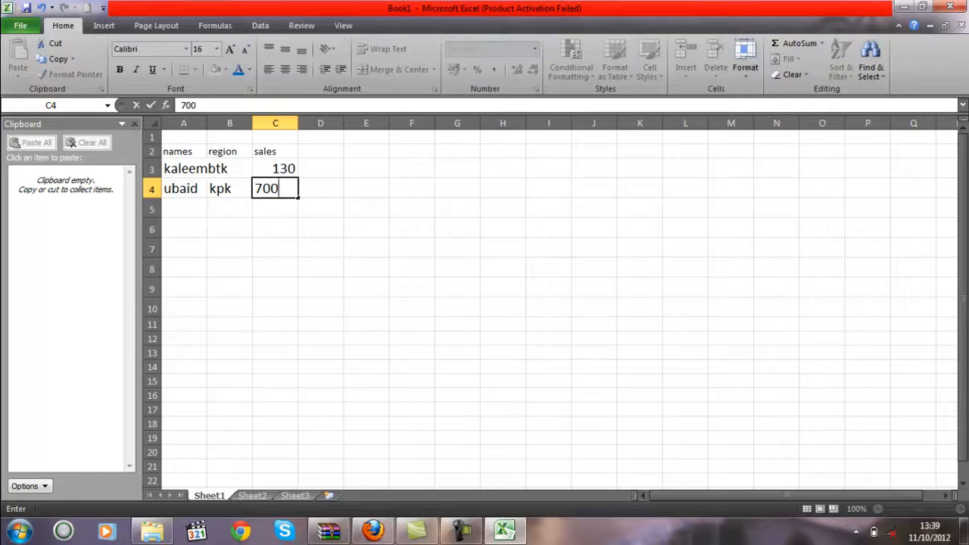
key(Return)
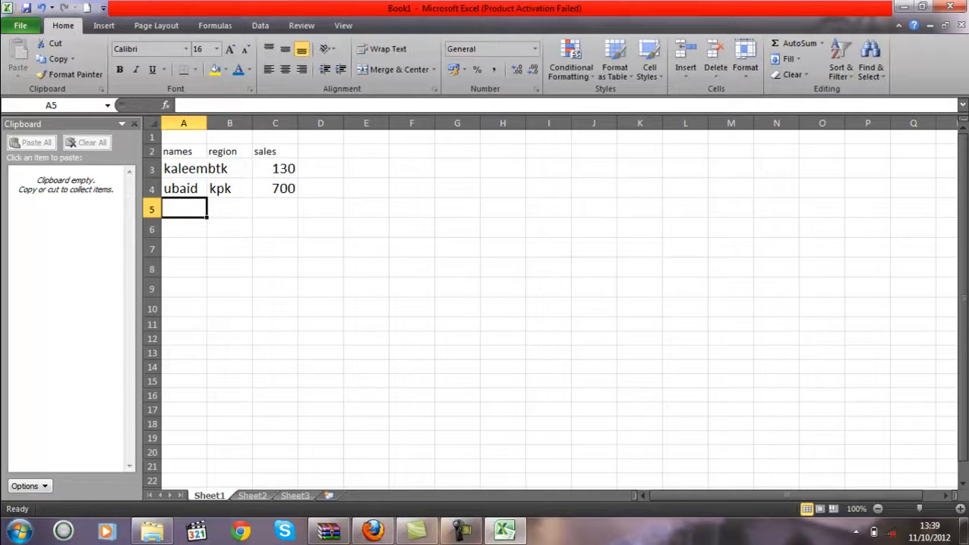
- Enter the third person's name in cell A5 and the region amandara in cell B5
text(imran)
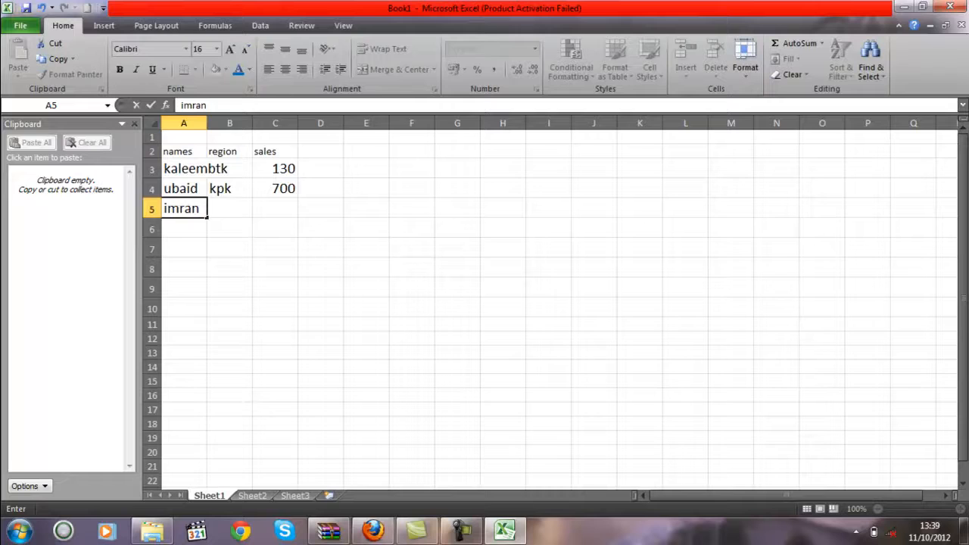
key(Tab)
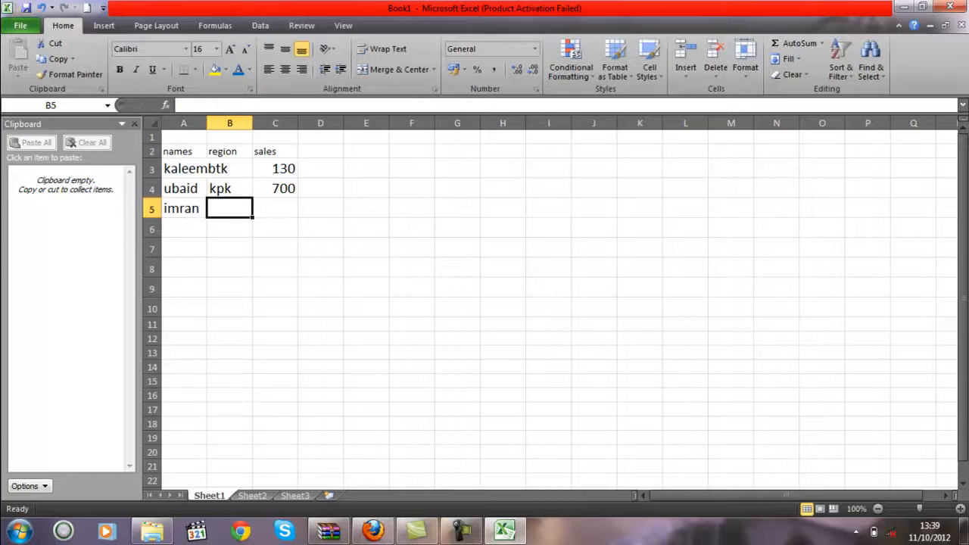
text(amandara)
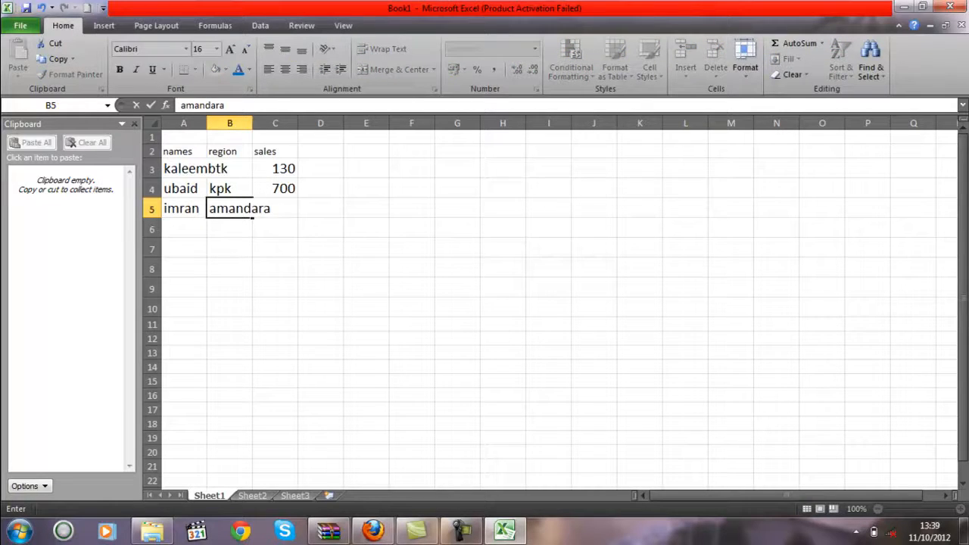
click(275, 208)
click(321, 208)
click(276, 208)
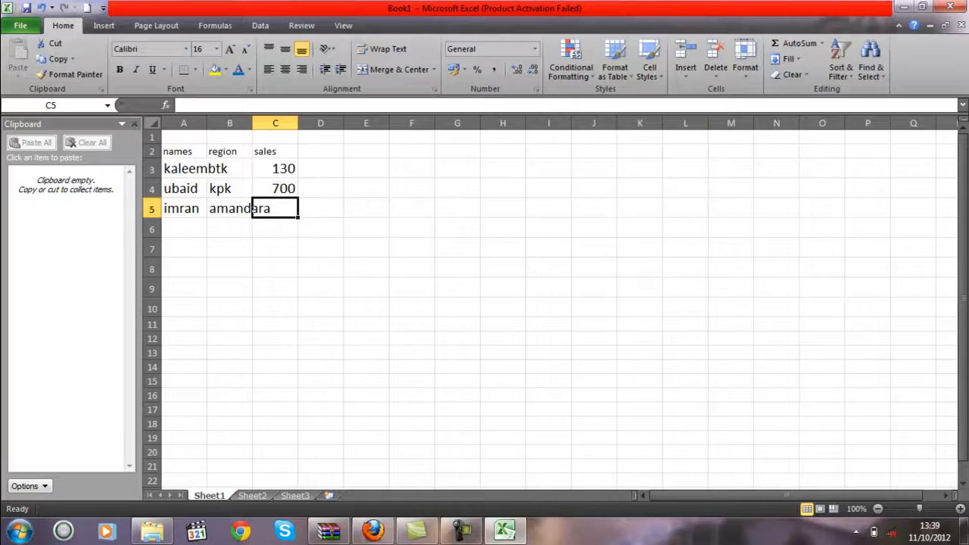
- Set the font size of the whole worksheet to 11
click(151, 123)
click(216, 48)
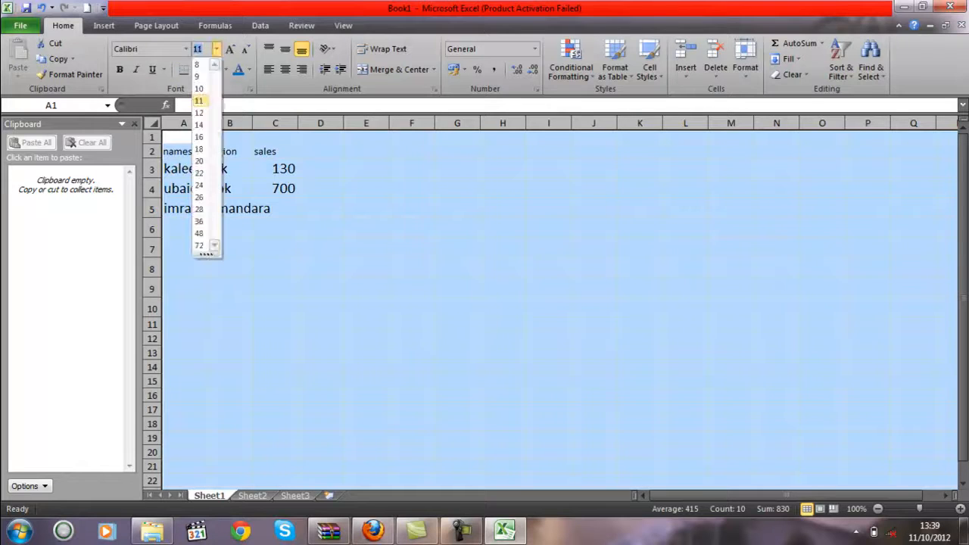
click(275, 222)
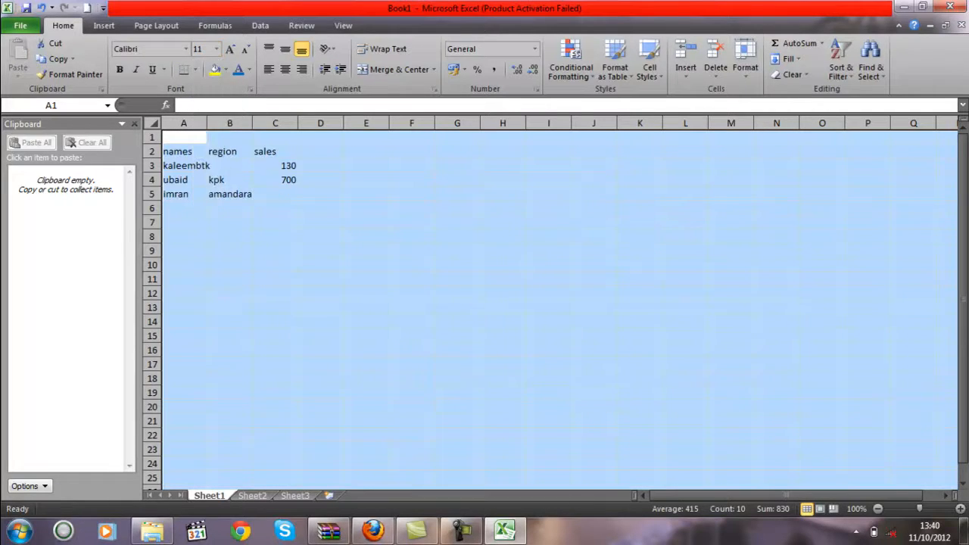
click(274, 222)
- Enter 500 as the sales value in cell C5
click(275, 194)
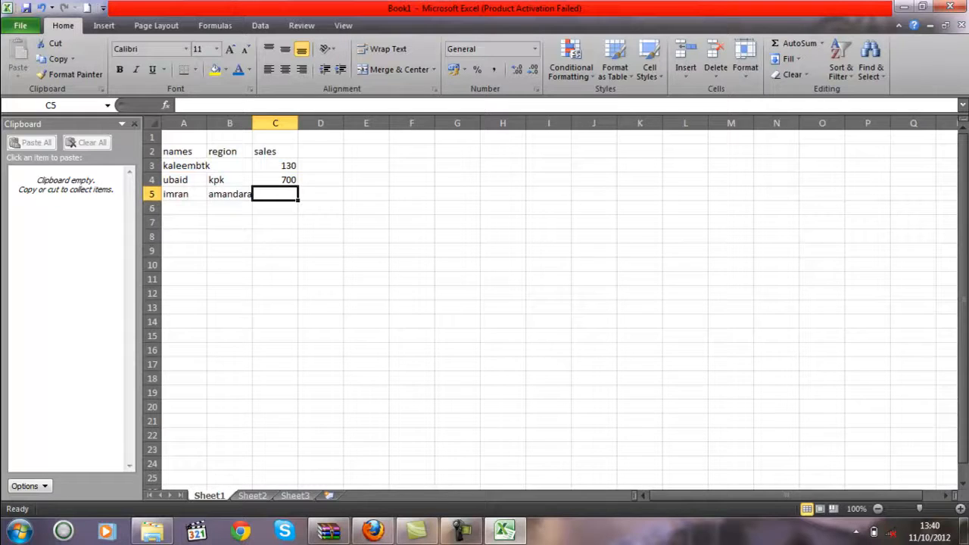
text(500)
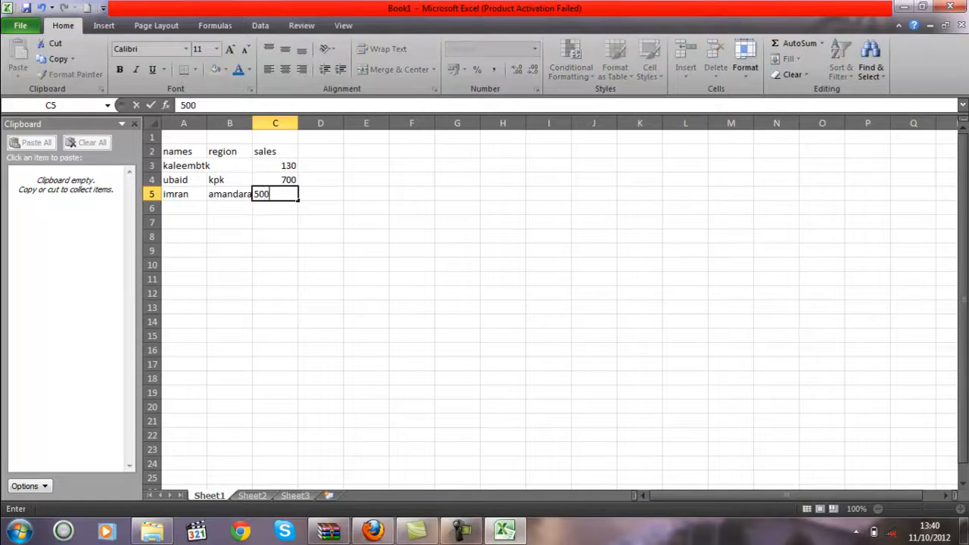
click(184, 208)
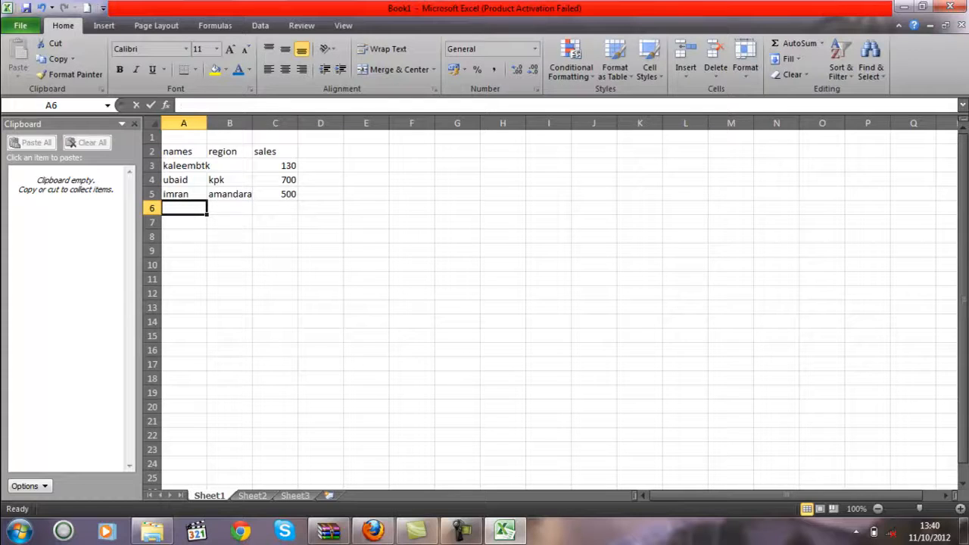
- Fill row 6 with the fourth person's name, region khar and sales of 900
text(sohail)
key(Tab)
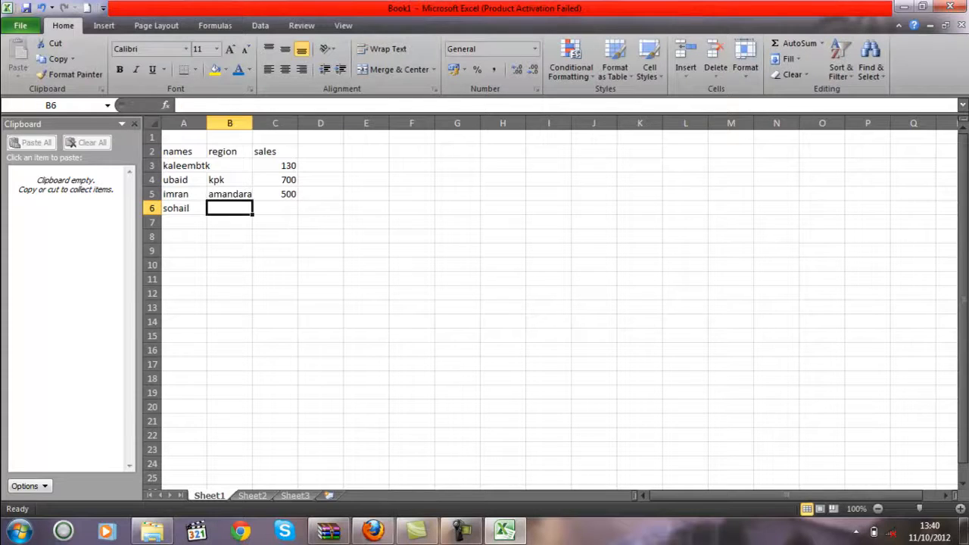
text(khar)
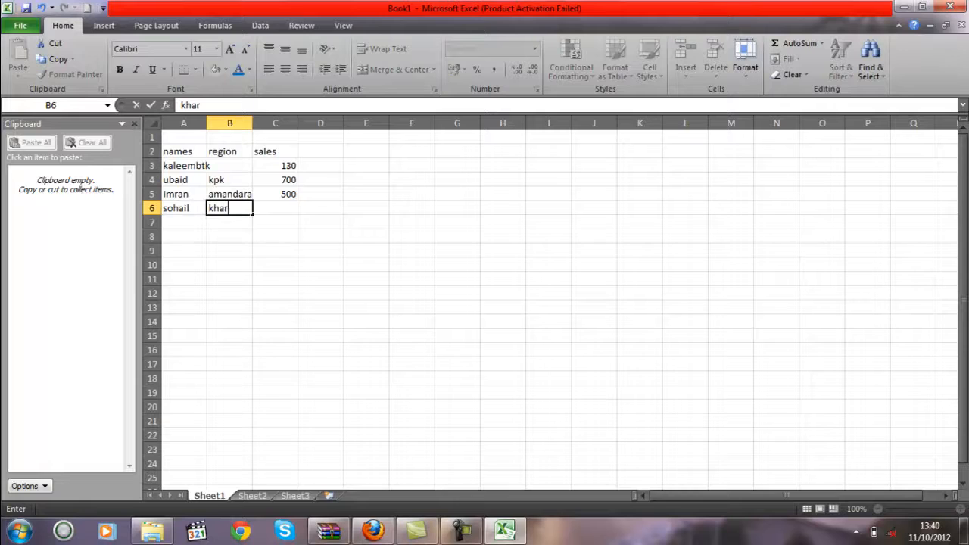
key(Tab)
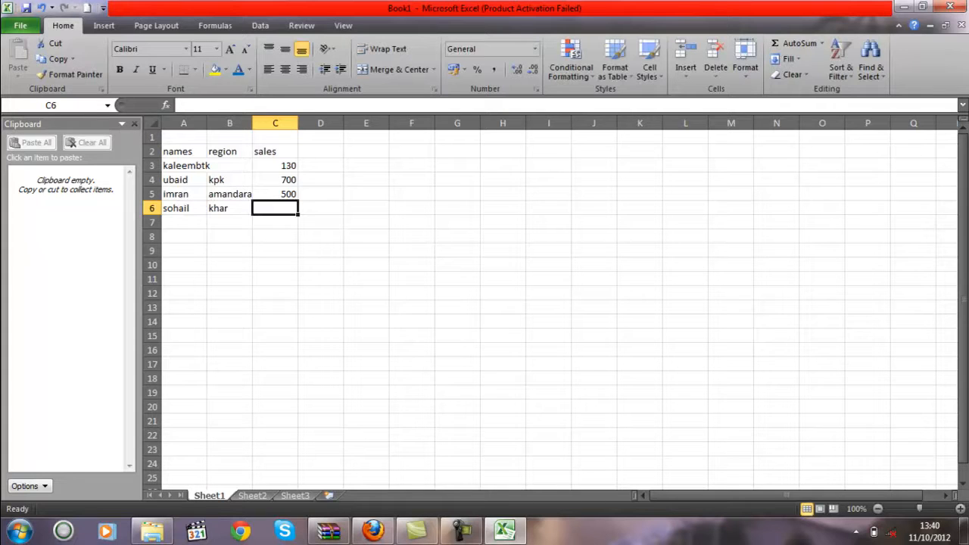
text(900)
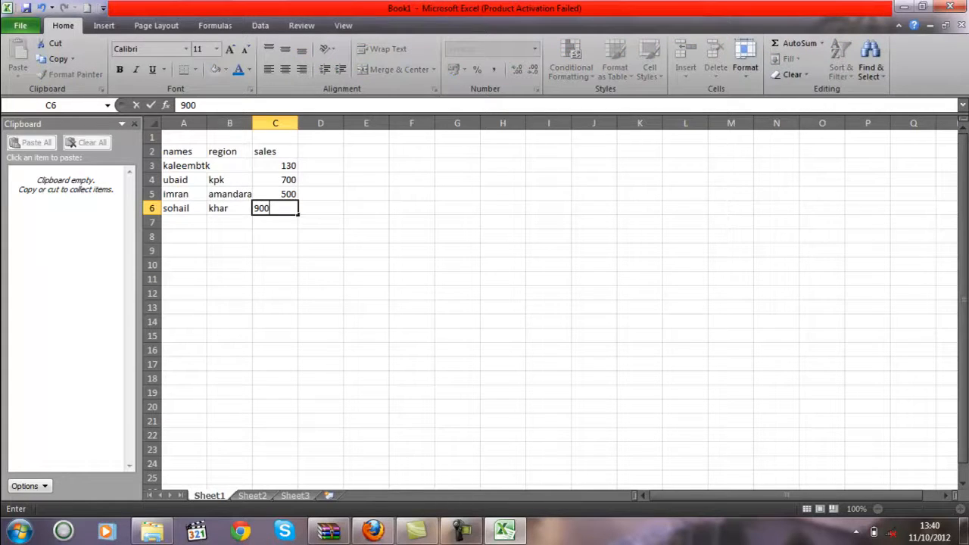
key(Return)
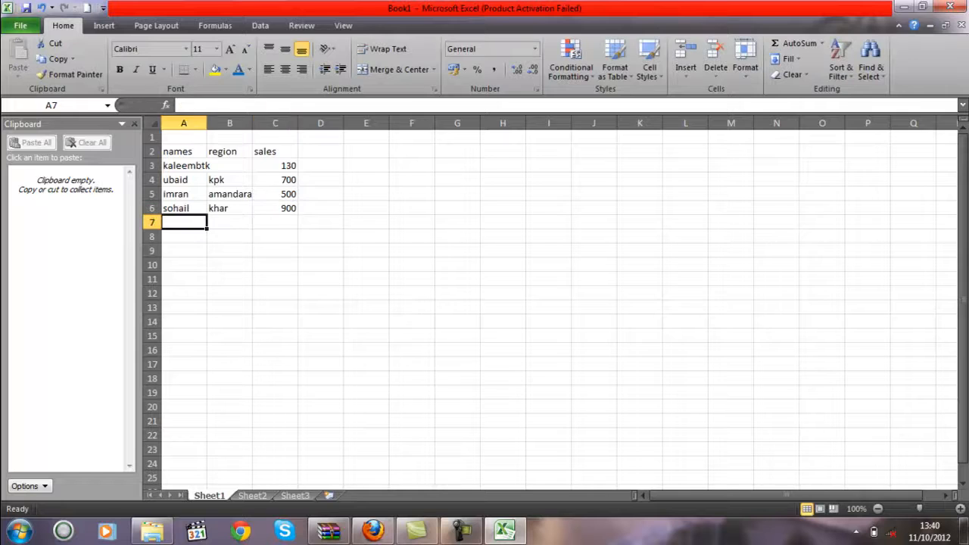
- Fill row 7 with the fifth person's name, region kpk and sales of 800
text(izhar)
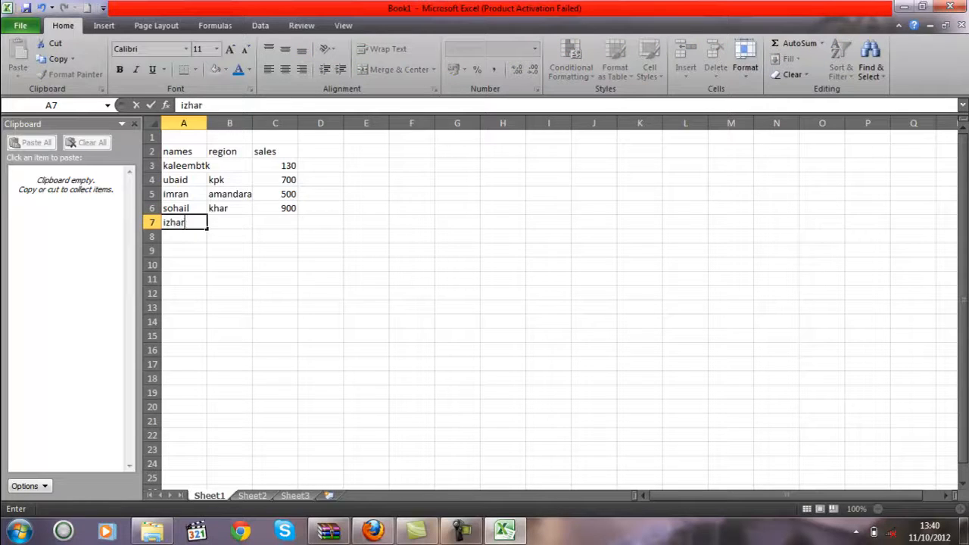
key(Tab)
text(kpk)
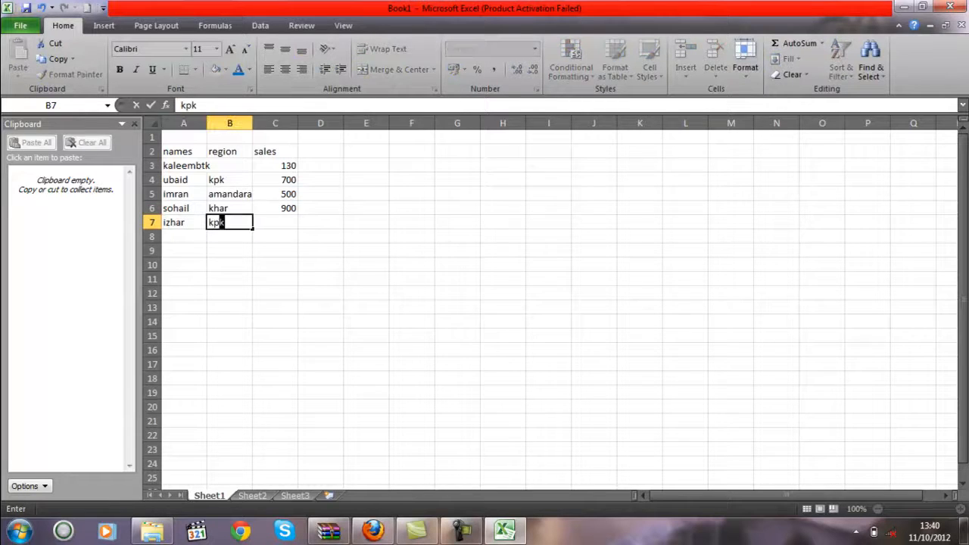
key(Tab)
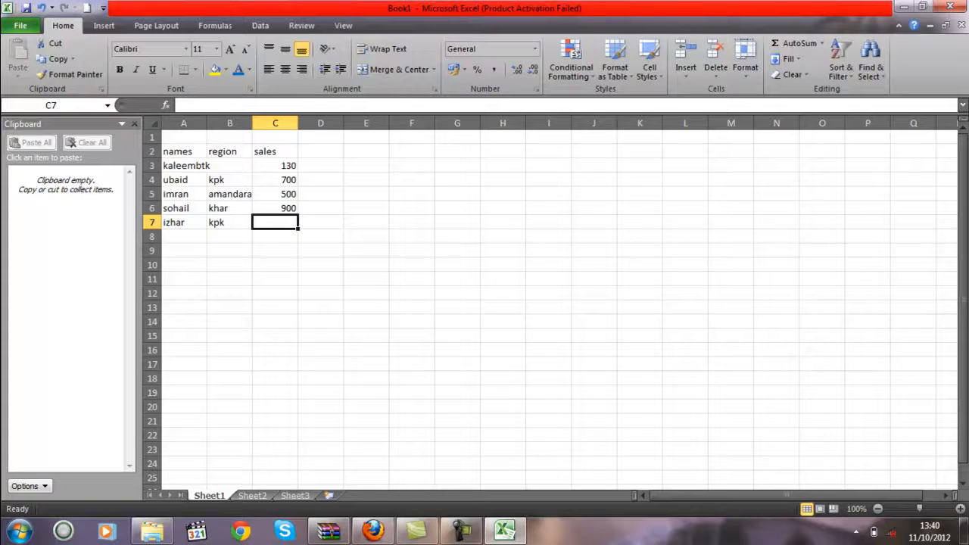
text(800)
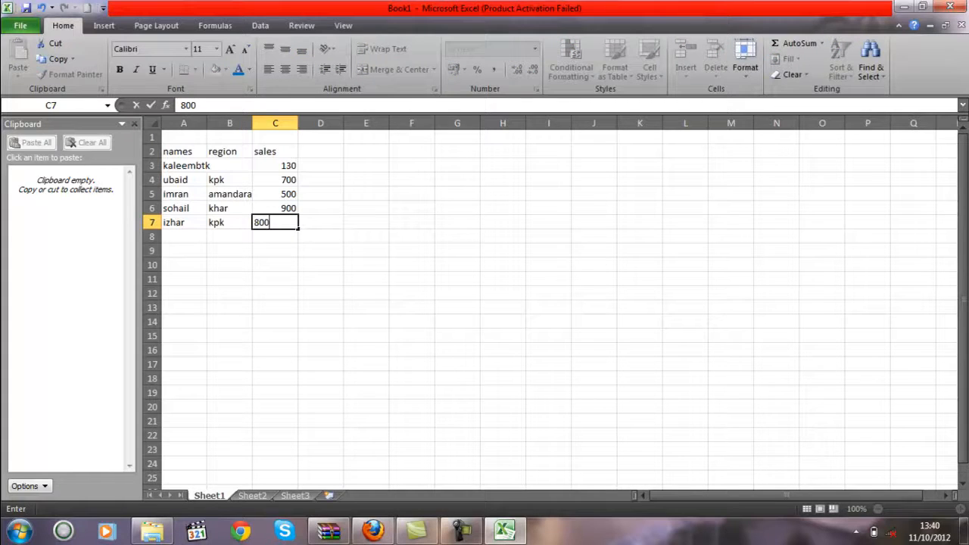
key(Return)
- Fill row 8 with the sixth person's name, region khar and sales of 90
text(mohsin)
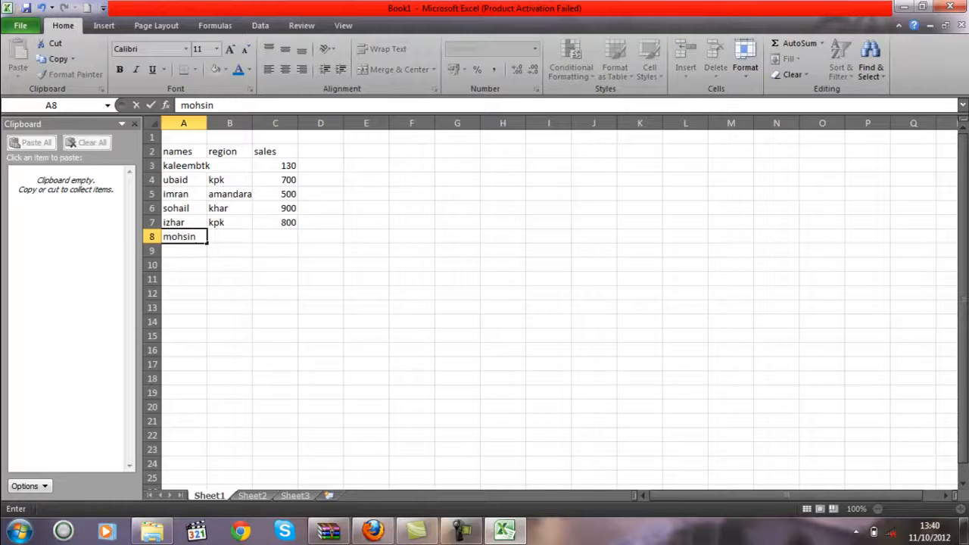
key(Tab)
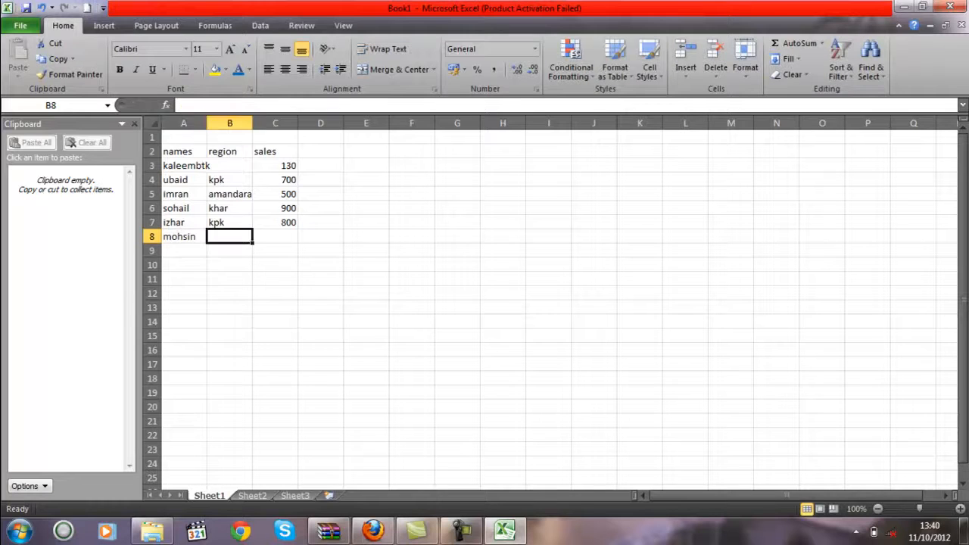
text(khar)
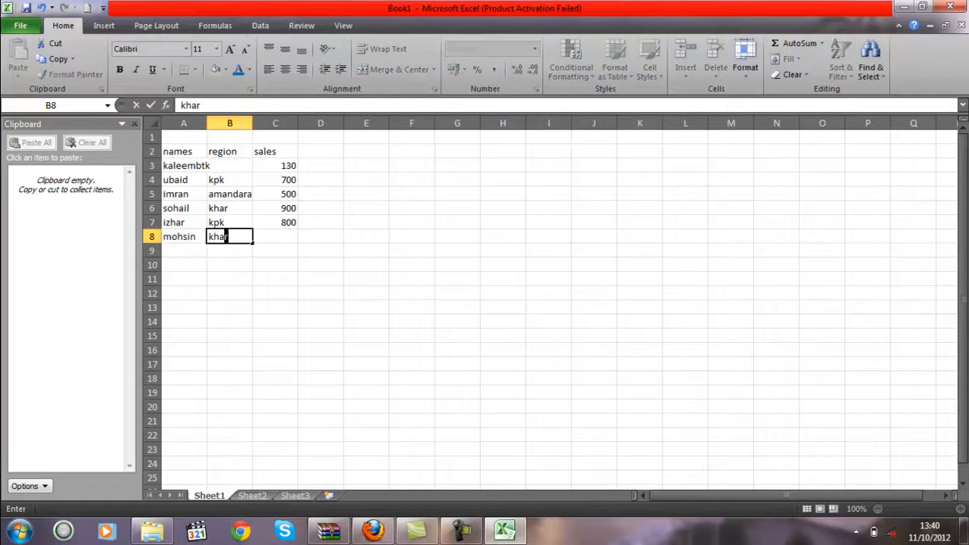
key(Tab)
text(90)
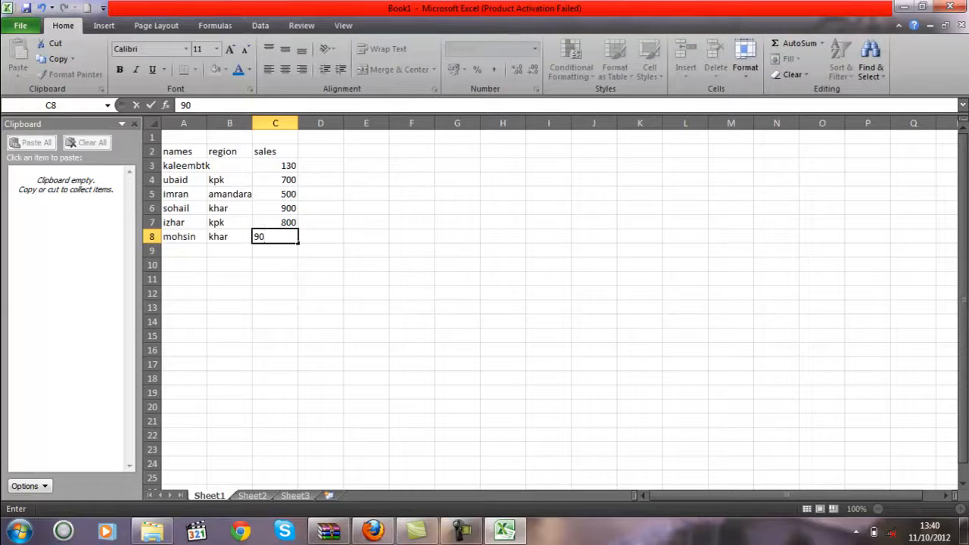
key(Return)
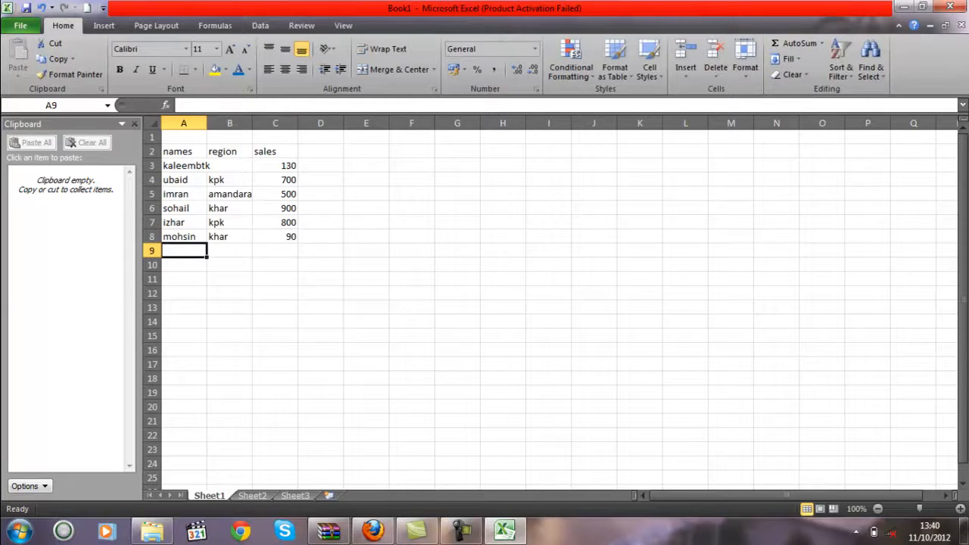
- Enter the seventh person's name in cell A9
text(naeem)
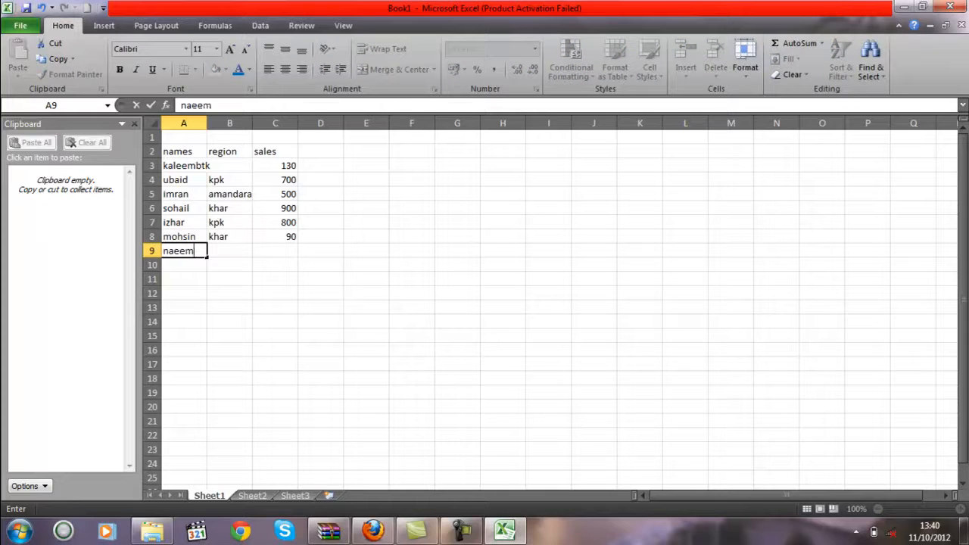
key(Tab)
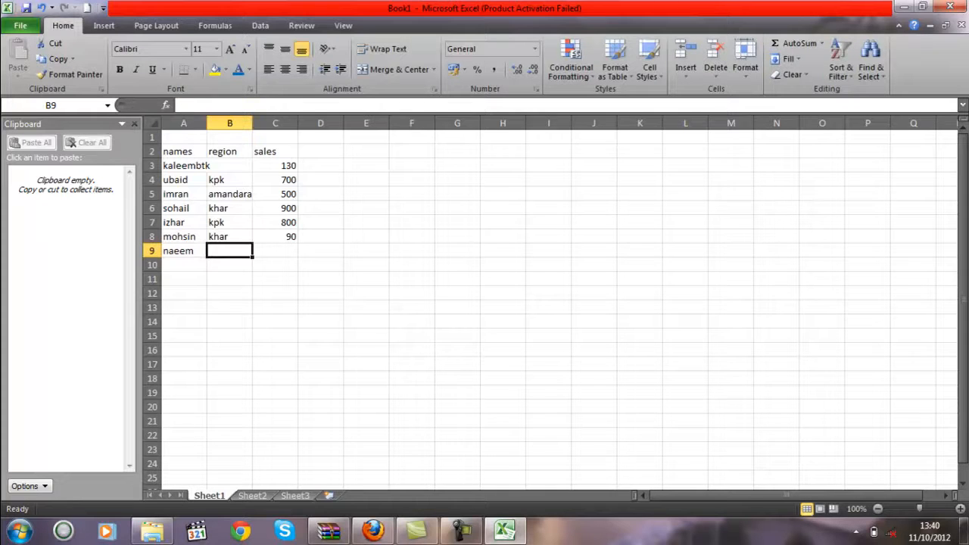
text(alladand)
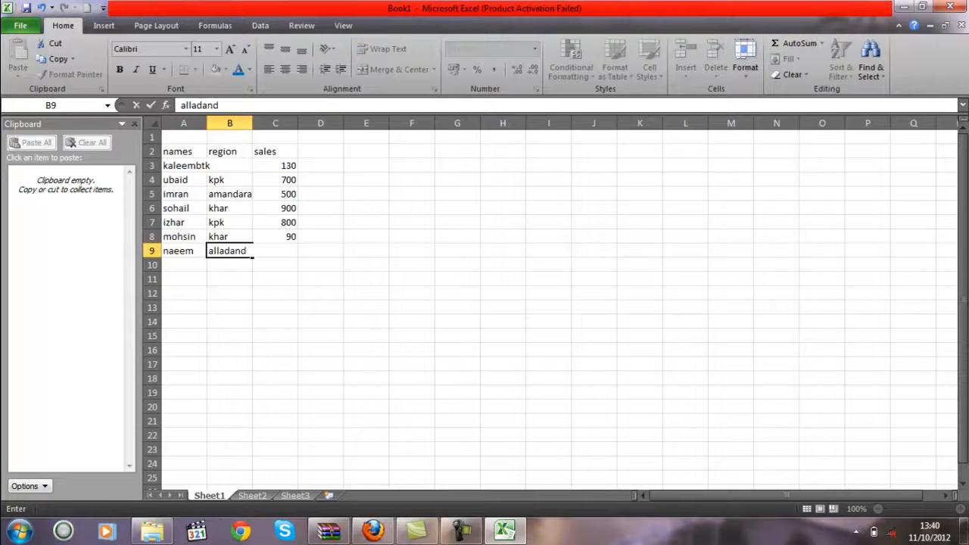
key(BackSpace)
key(BackSpace)
key(BackSpace)
key(BackSpace)
key(BackSpace)
key(BackSpace)
key(BackSpace)
key(BackSpace)
- Complete row 9 with the region kpk in cell B9 and sales of 80 in cell C9
text(kpk)
key(F2)
click(320, 250)
click(275, 251)
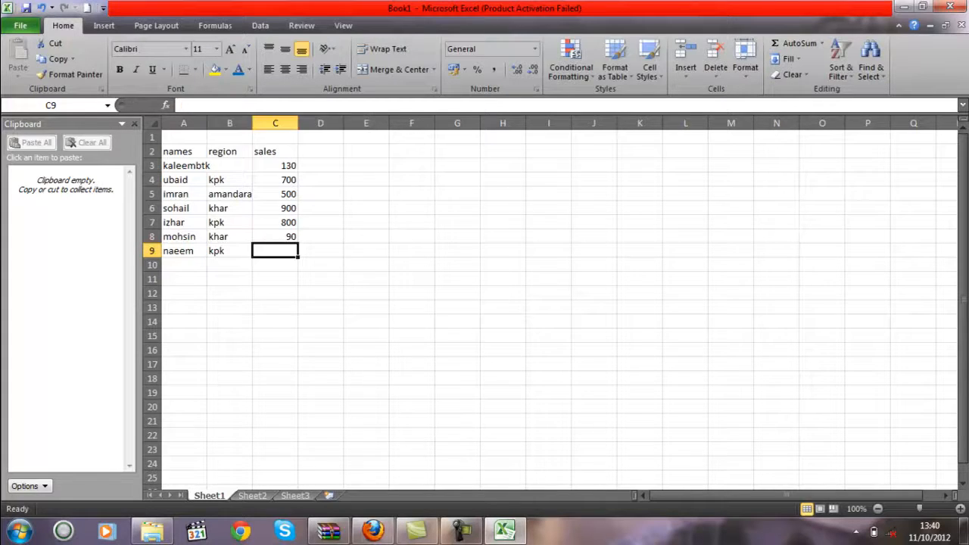
text(80)
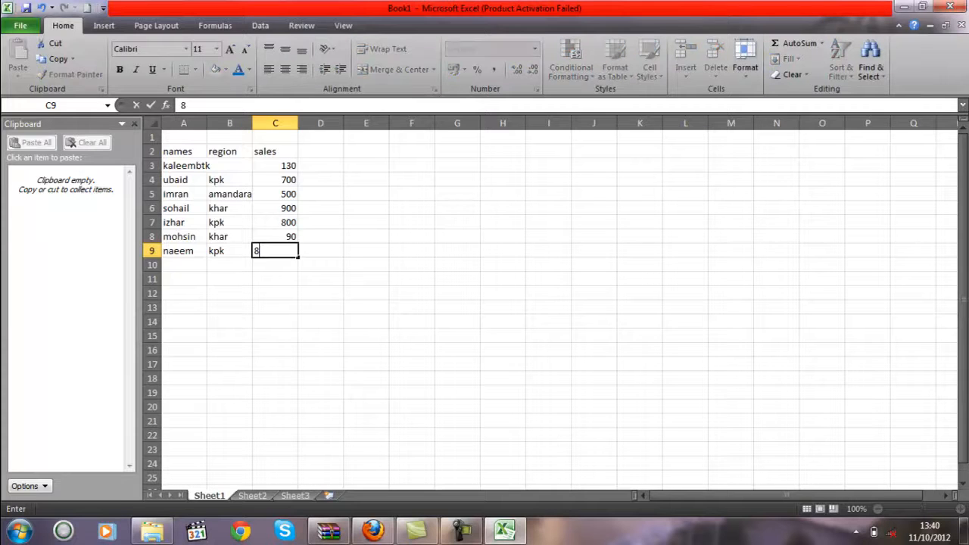
key(Down)
key(Down)
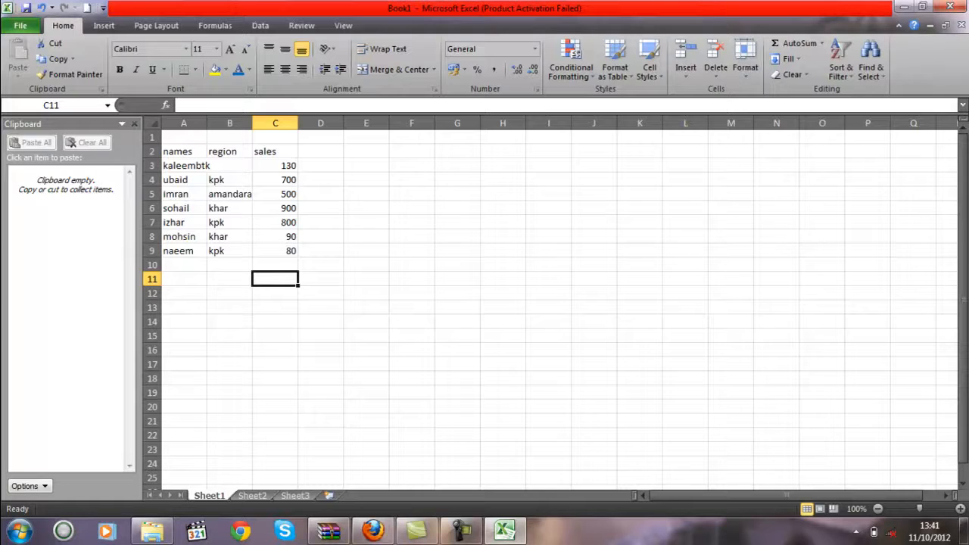
- Enter the label "sales of kpk" in cell C14 below the table
click(275, 322)
text(sales of ka)
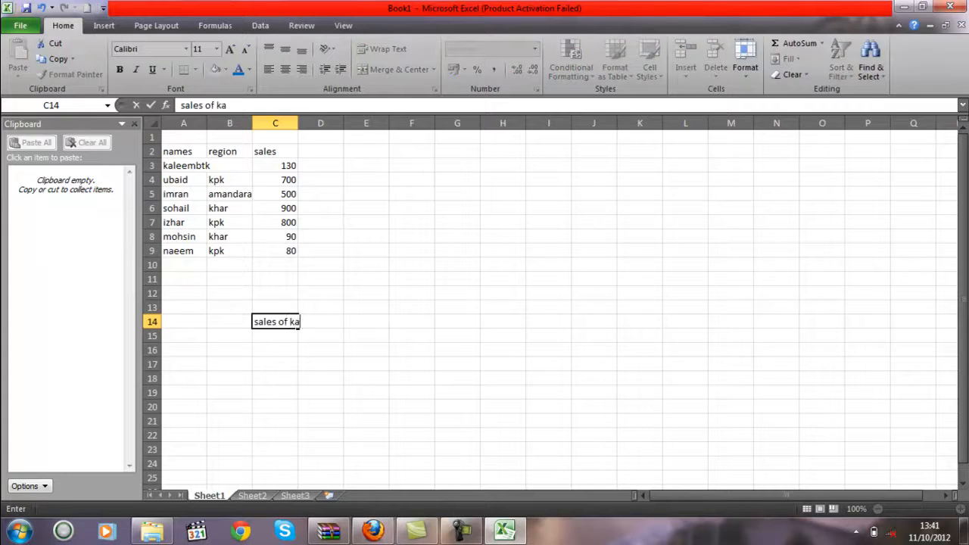
key(BackSpace)
text(pk)
key(Return)
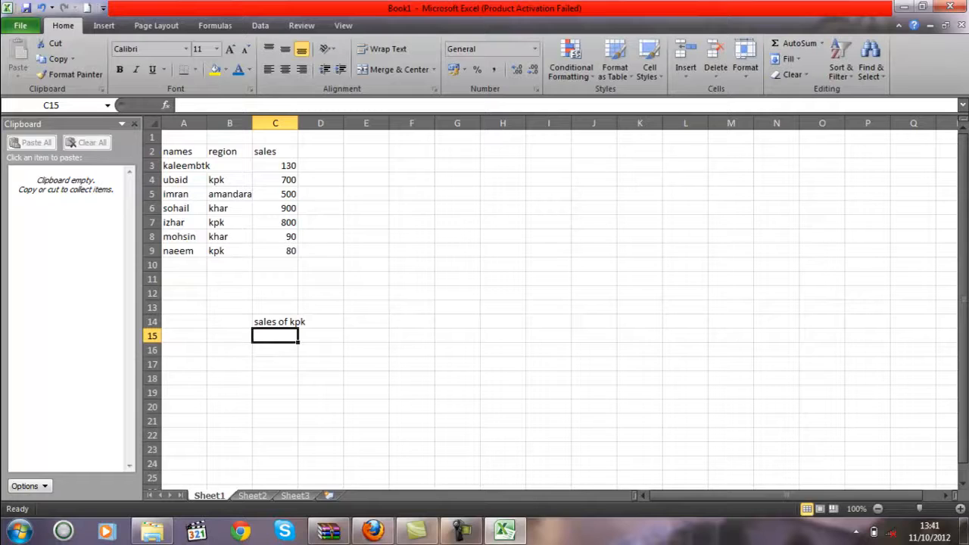
- Enter the formula =SUMIF(B4:B9,"kpk",C3:C9) in cell C15 to total the kpk region's sales
text(=sum)
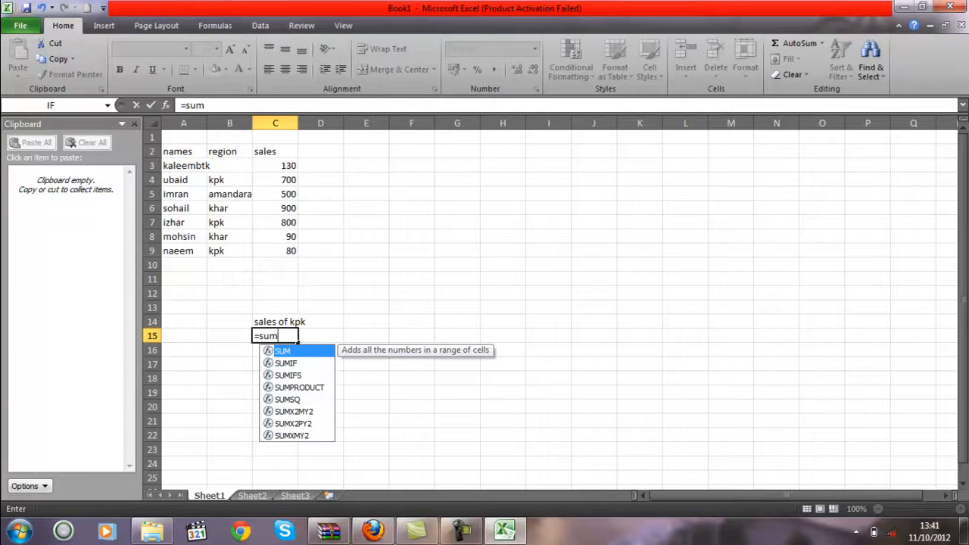
text(if()
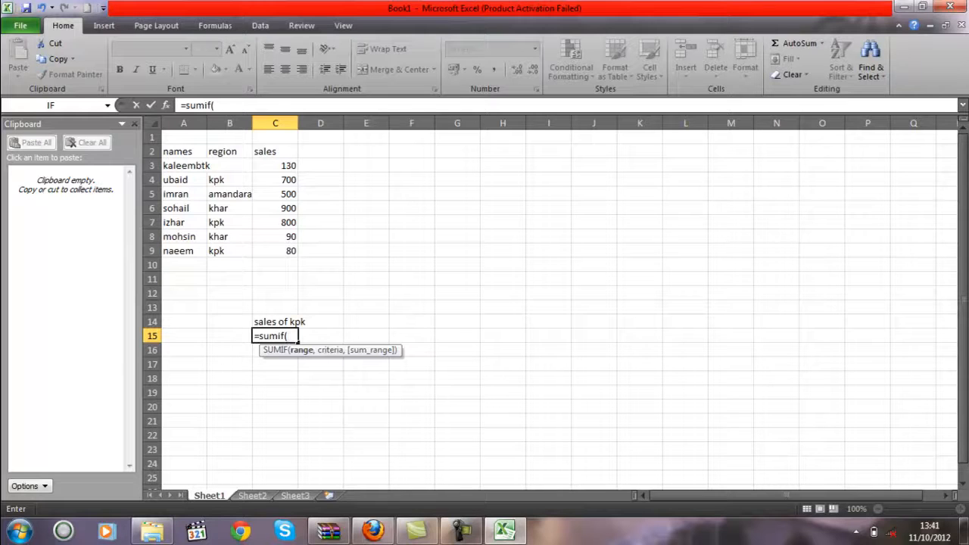
drag(227, 180, 241, 250)
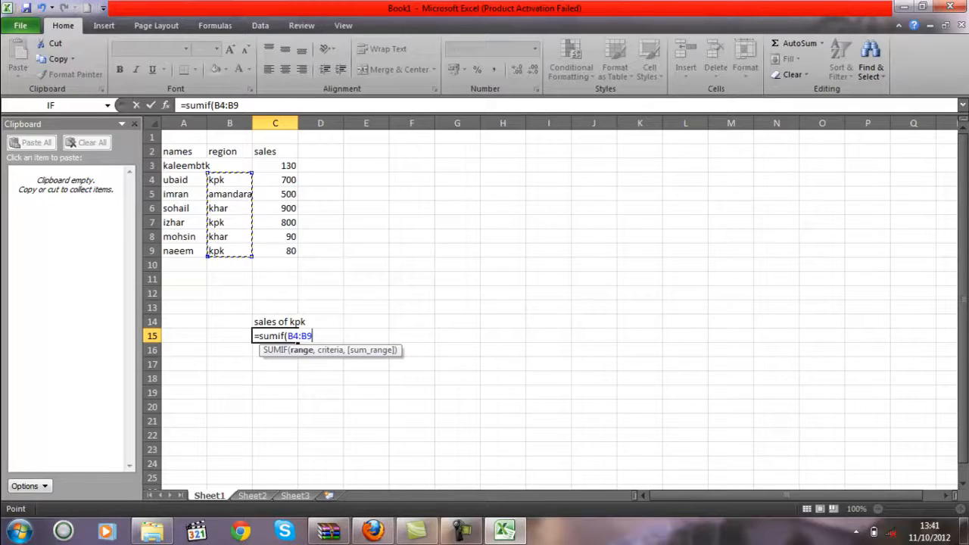
text(,)
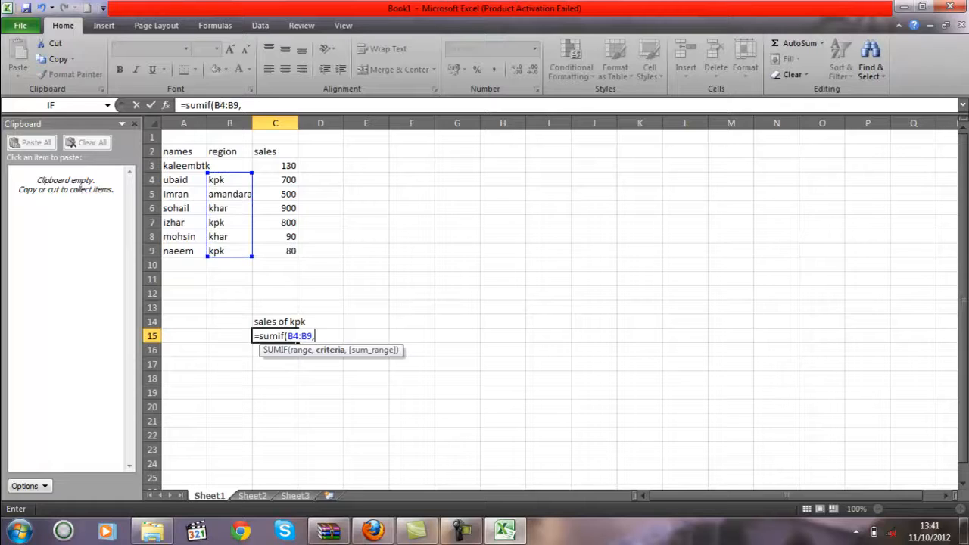
text(@)
key(BackSpace)
text(@)
key(BackSpace)
text("kpk",)
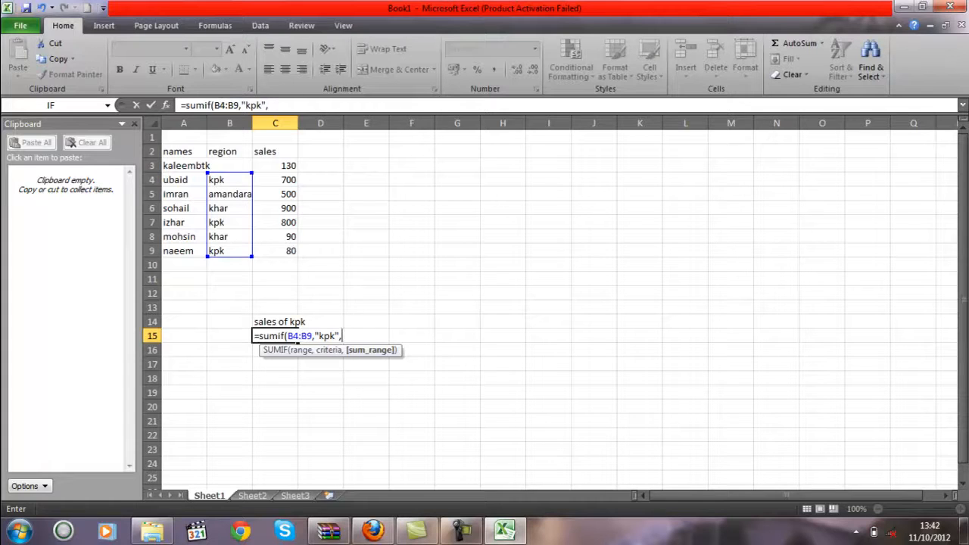
drag(283, 165, 291, 252)
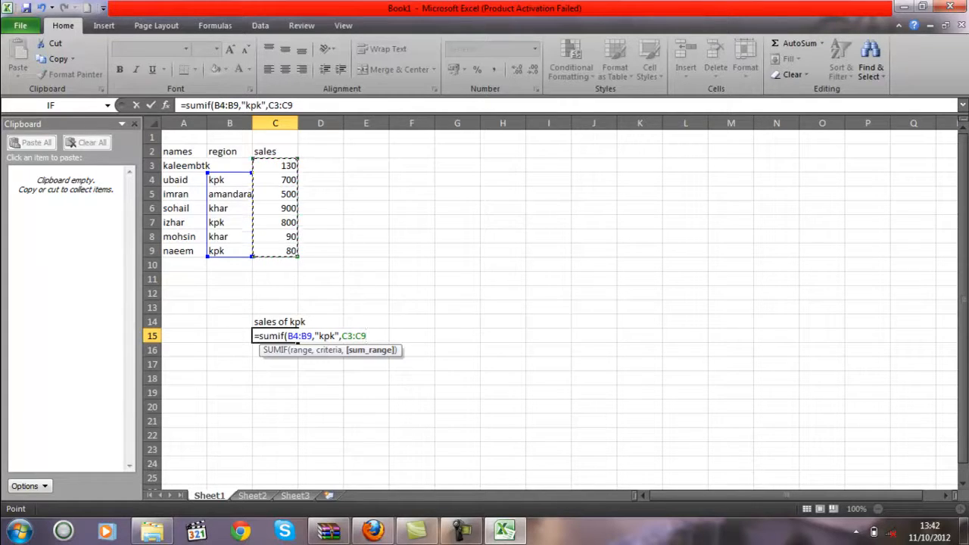
text())
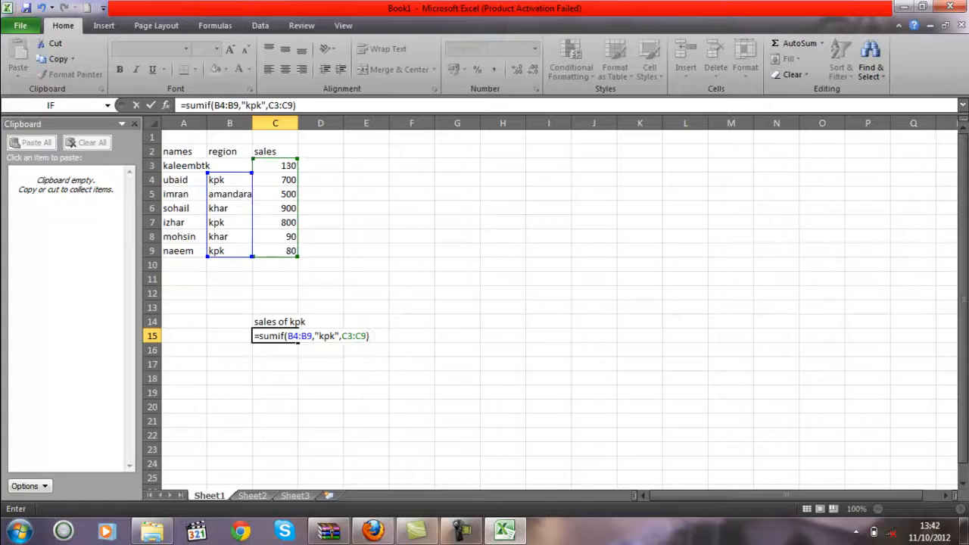
key(Return)
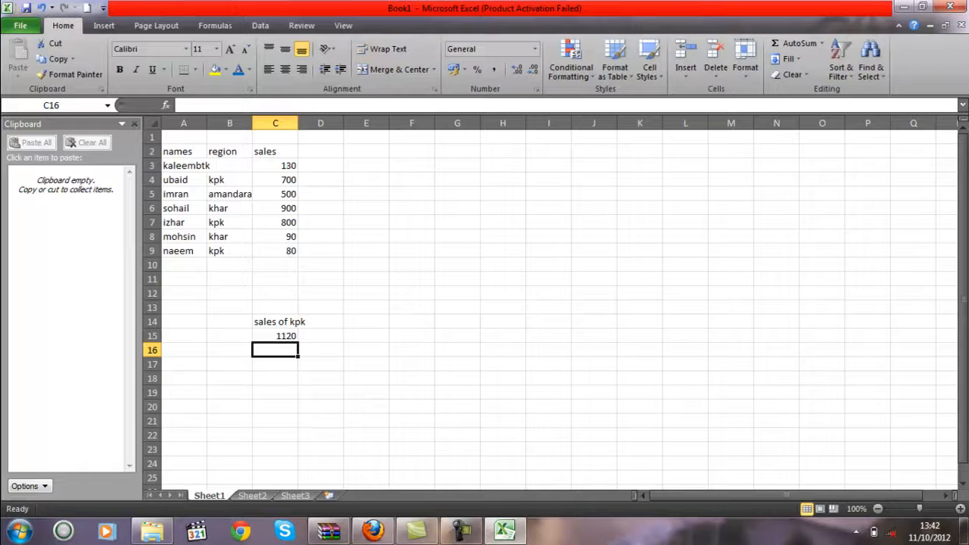
- Switch the worksheet to show formulas in the cells instead of their results
click(294, 322)
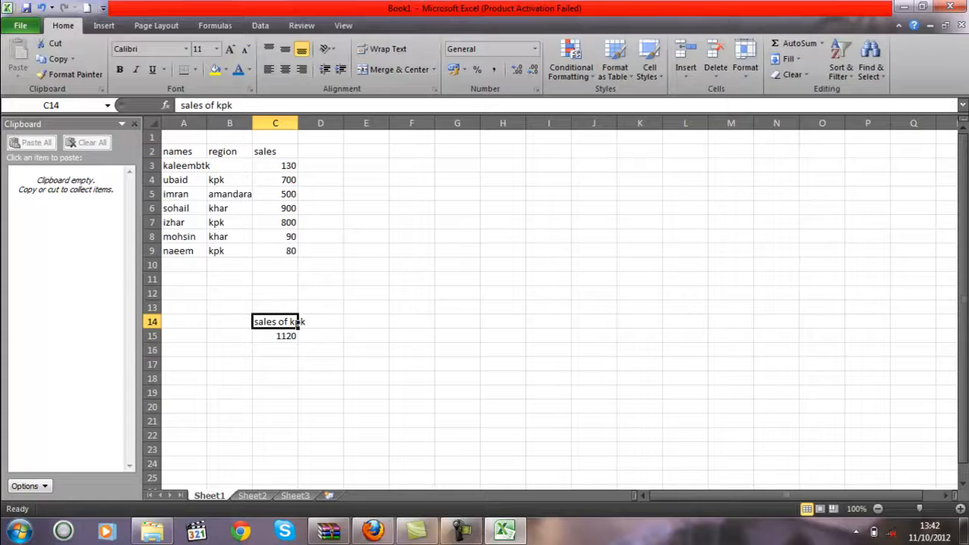
key(ctrl+grave)
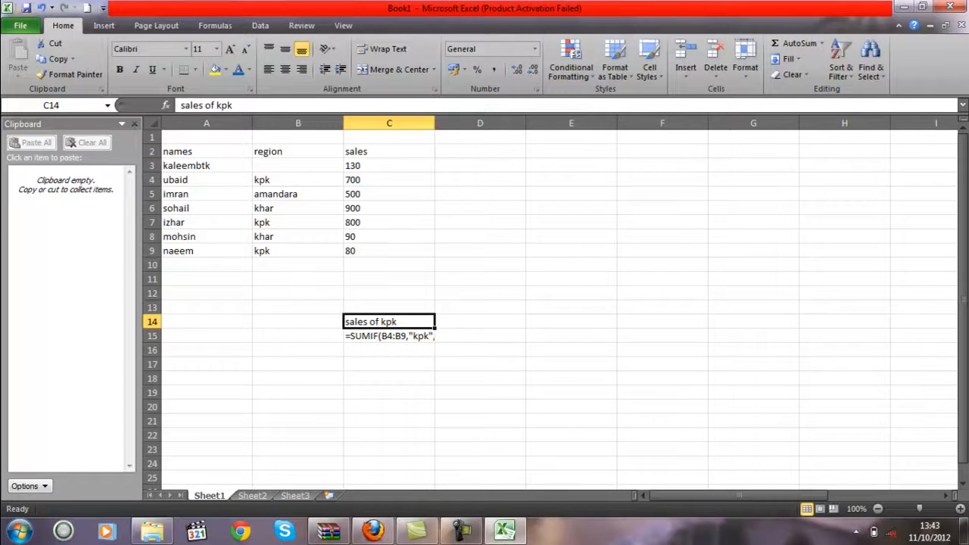
click(298, 307)
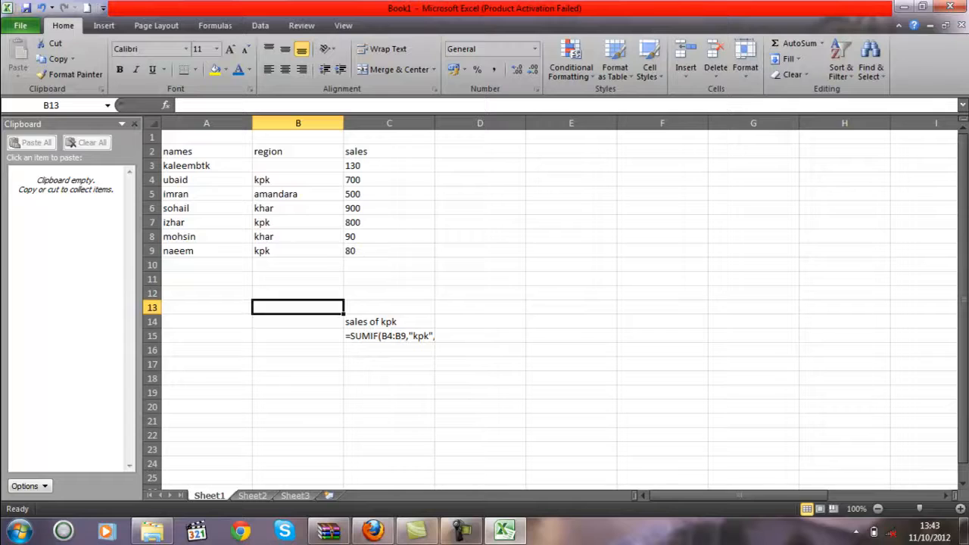
- Enter the label "Agents" in cell A19
click(207, 393)
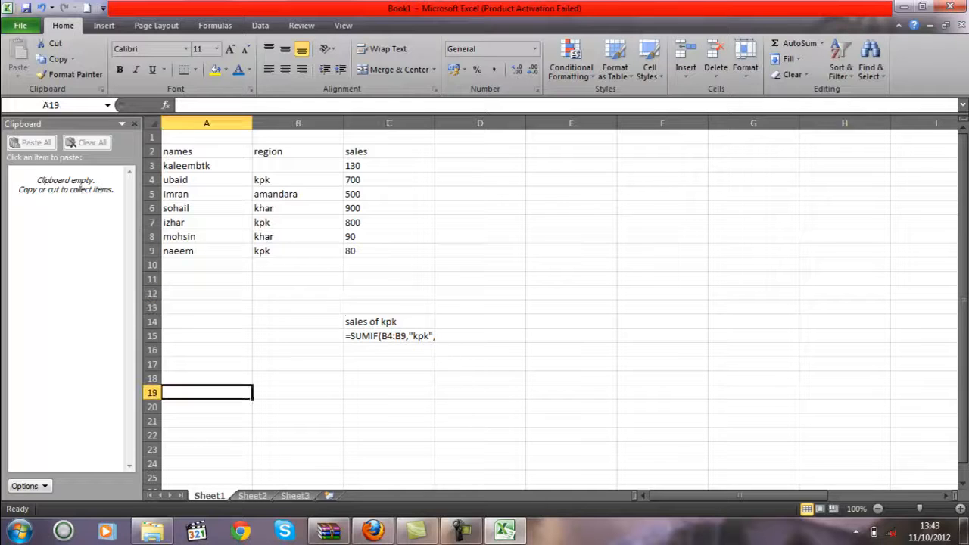
text(=)
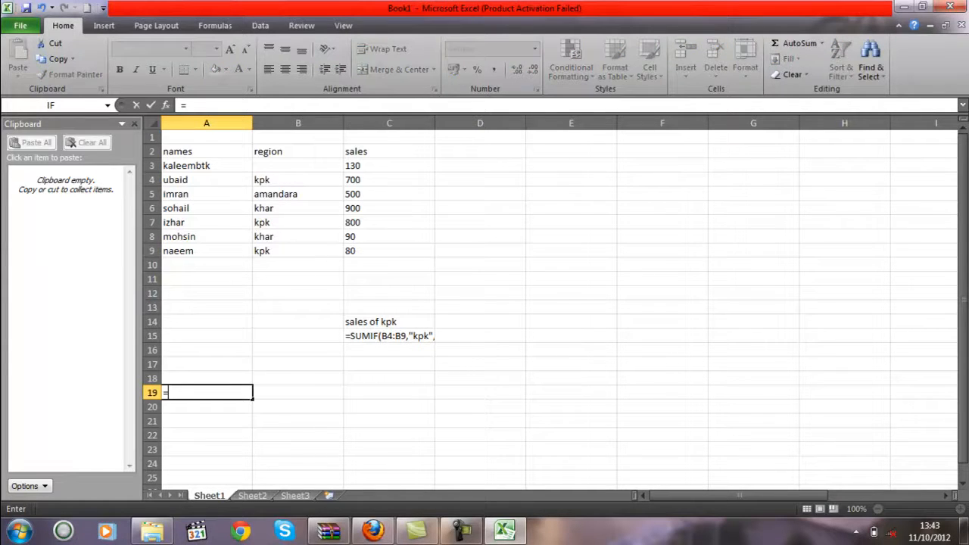
key(BackSpace)
text(Agent)
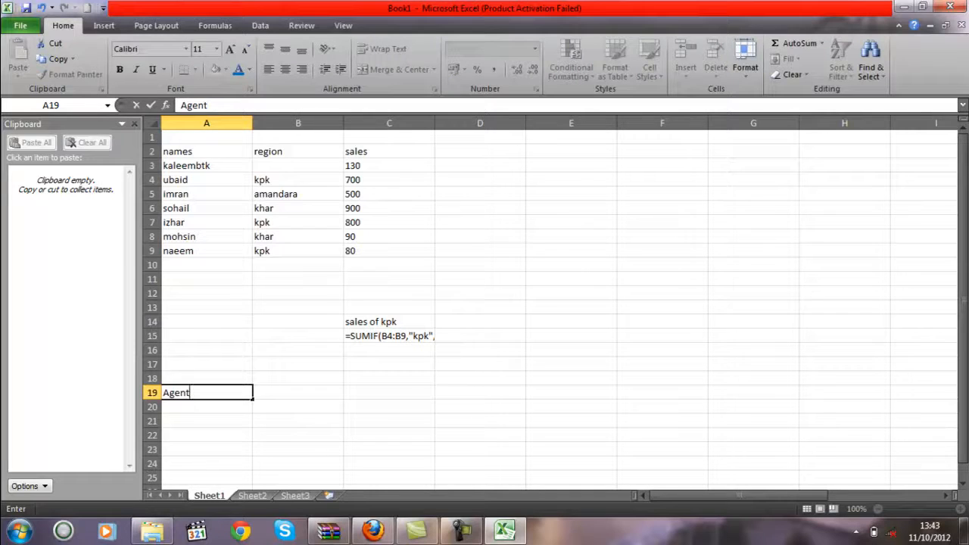
text(s)
- Enter the formula =COUNT(A2:A9) in cell B19 beside the Agents label to count the names column
click(297, 407)
key(Up)
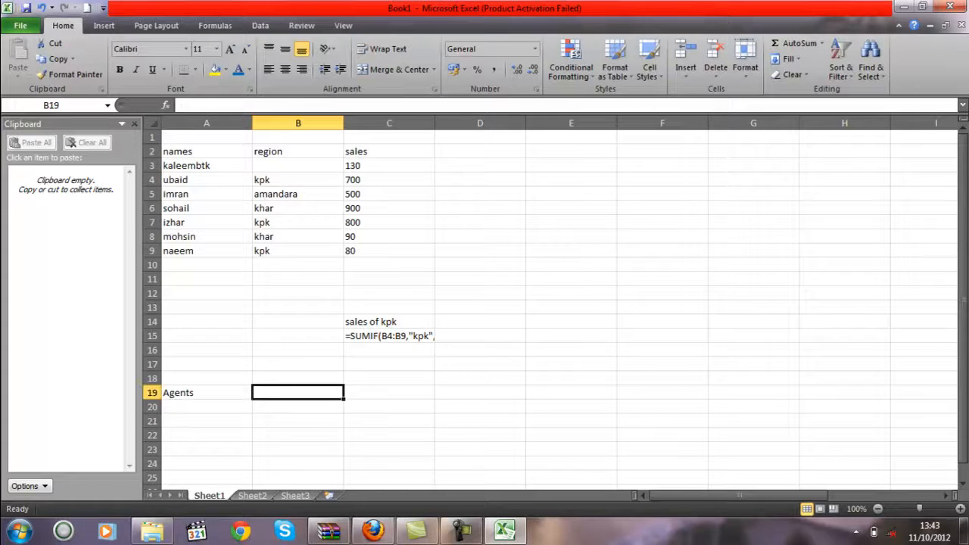
text(=coun)
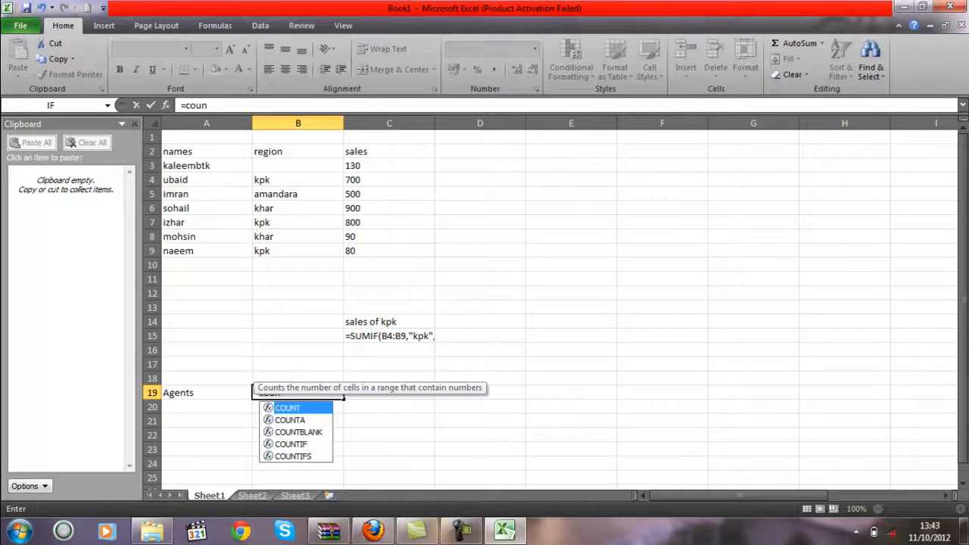
text(()
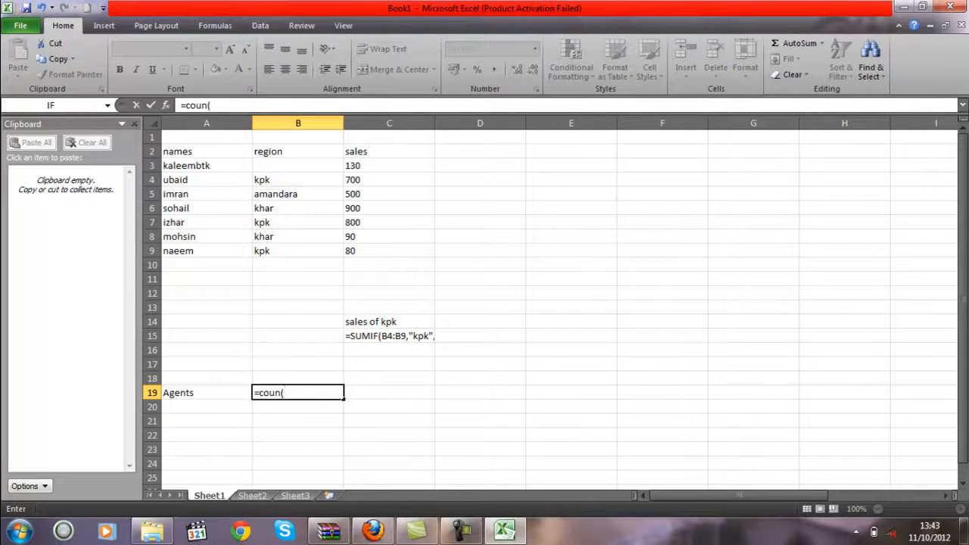
key(BackSpace)
text(t)
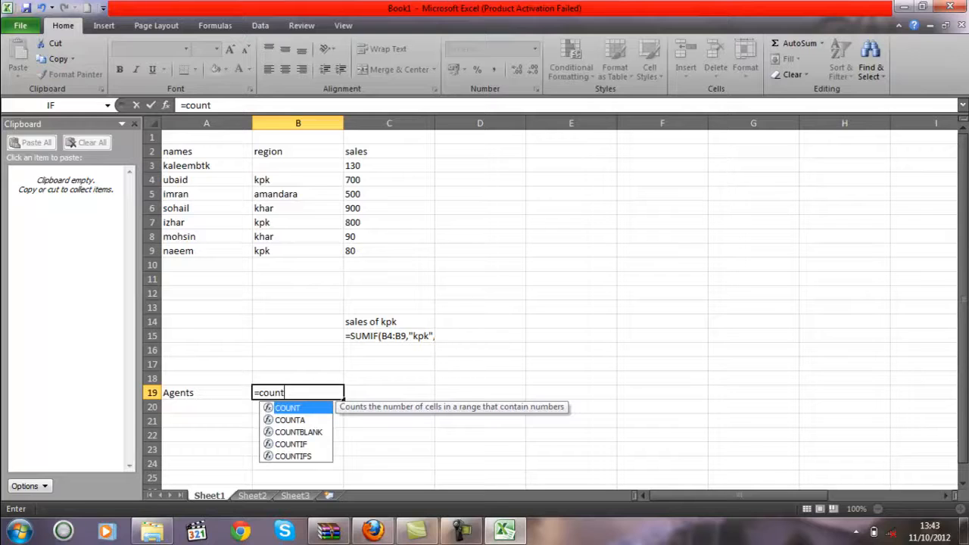
text(()
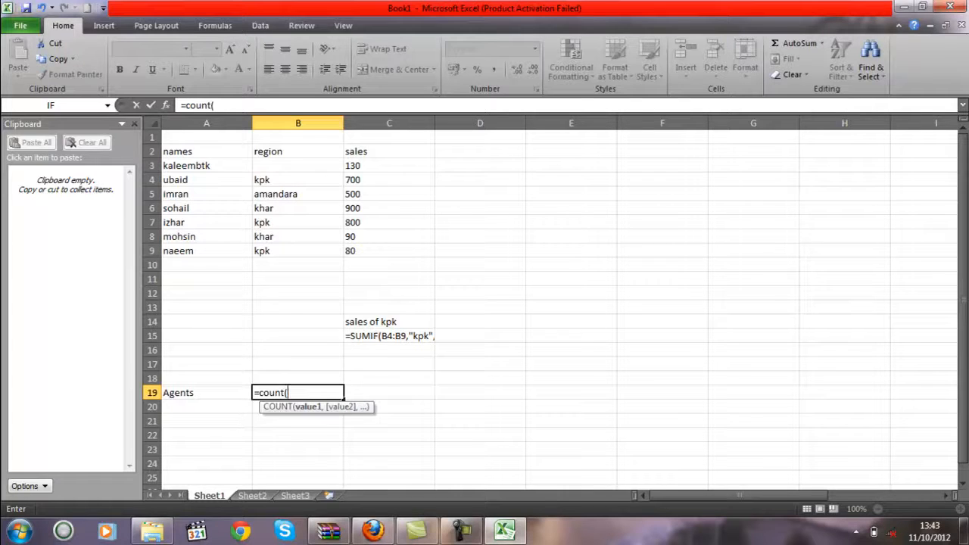
drag(206, 152, 206, 250)
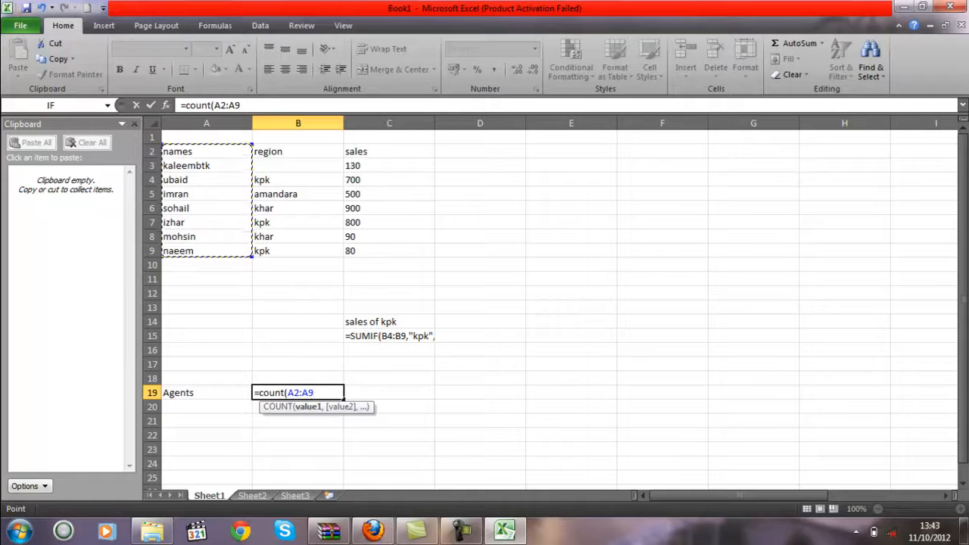
text())
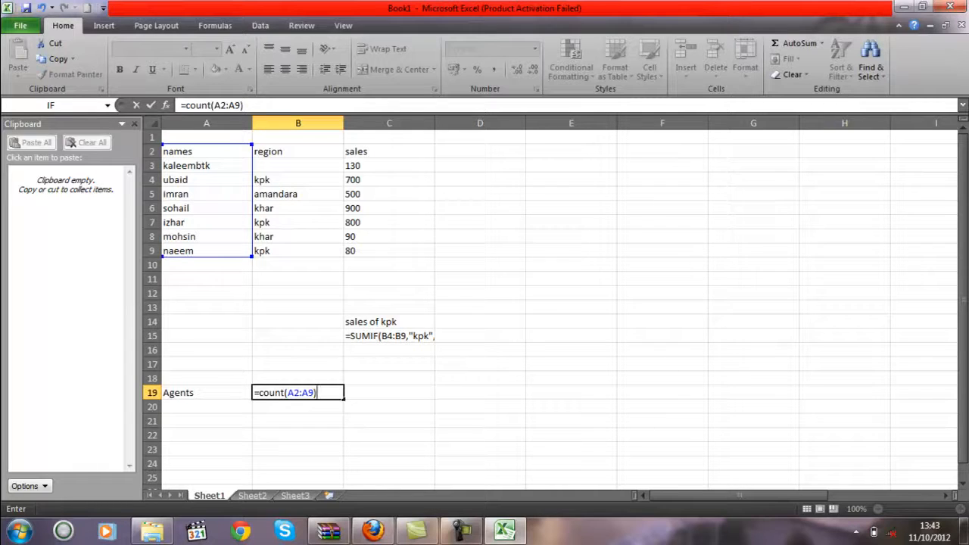
key(Return)
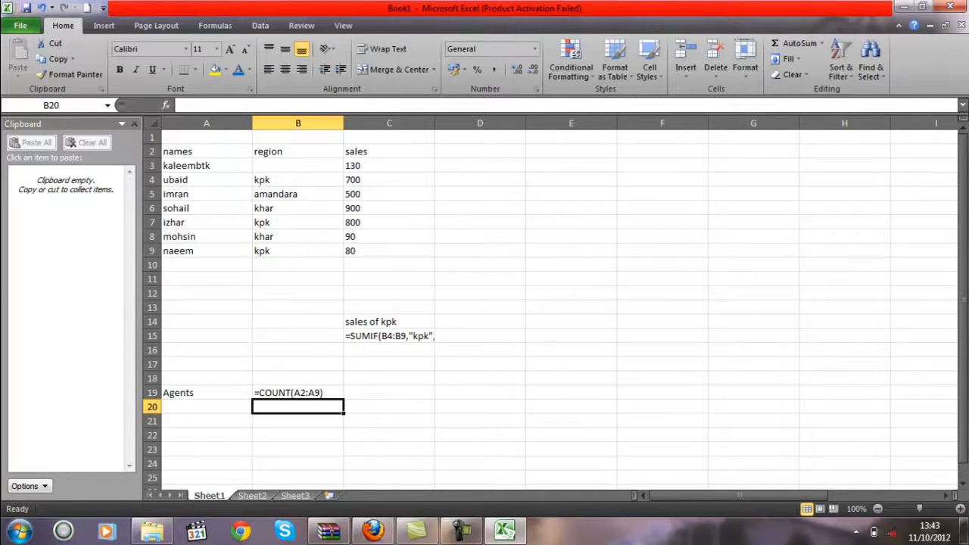
- Switch the worksheet back to showing calculated results instead of formulas
right_click(331, 392)
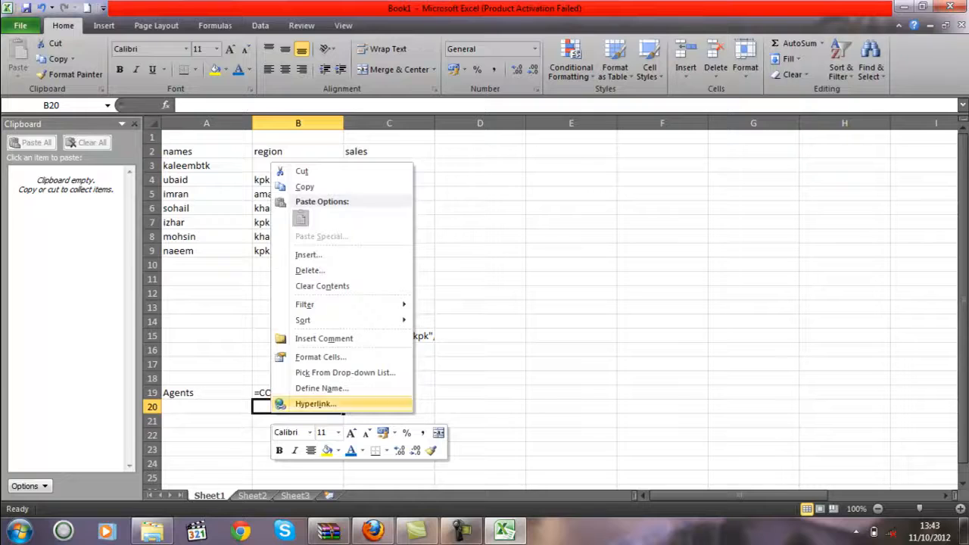
right_click(514, 363)
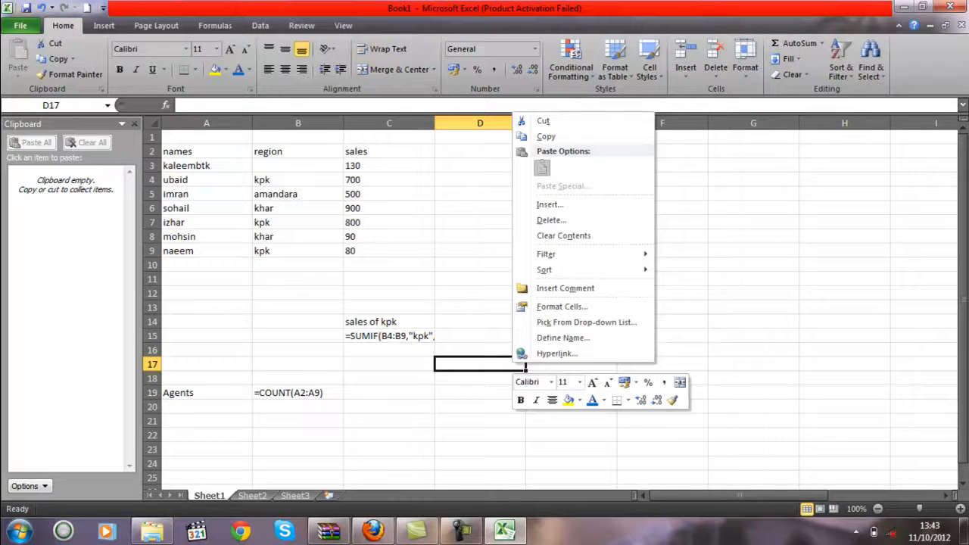
key(Escape)
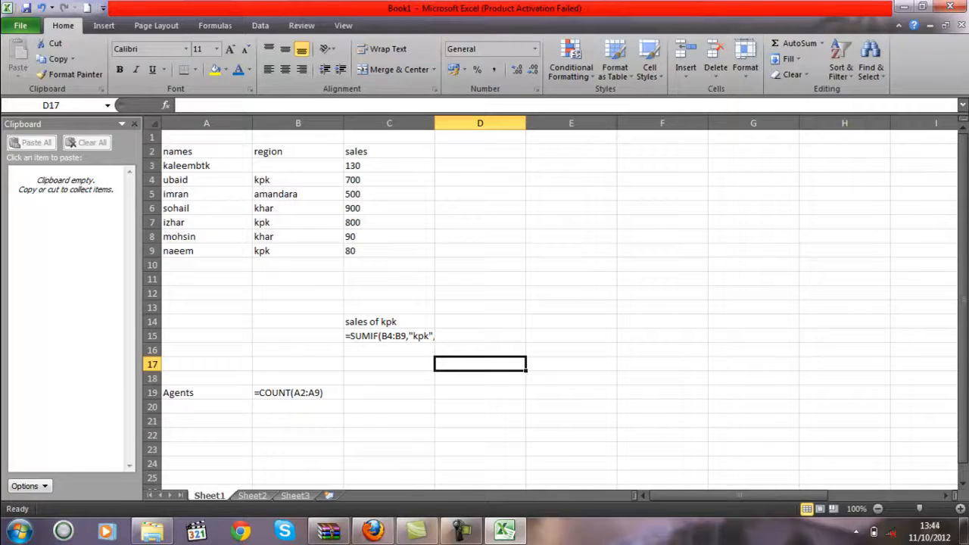
key(ctrl+grave)
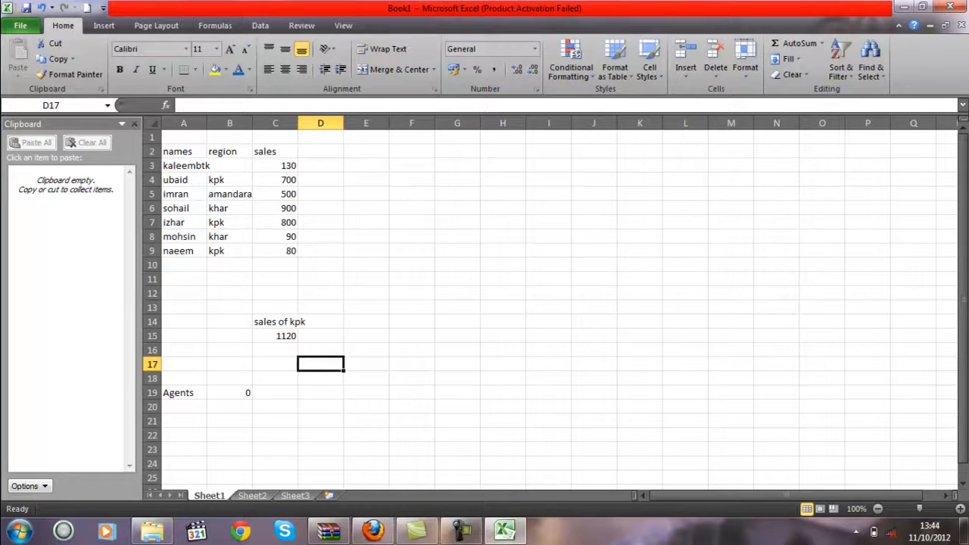
- Replace the formula in cell B19 with =COUNT(C3:C9) to count the entries in the sales column
click(230, 392)
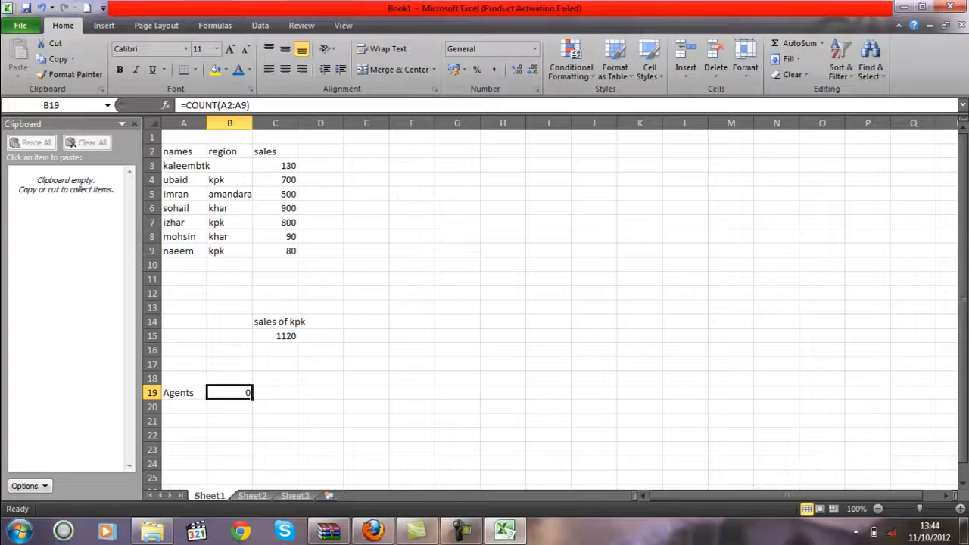
key(BackSpace)
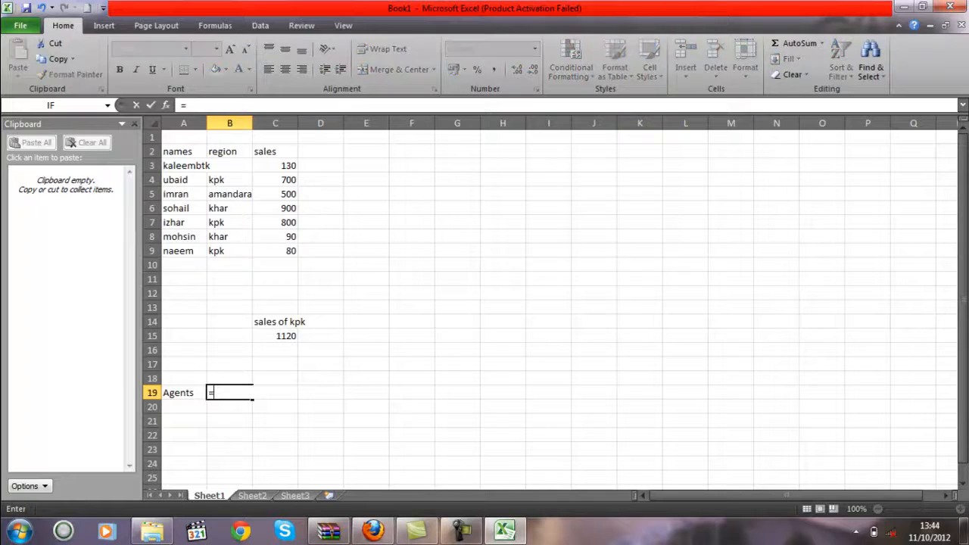
text(=co)
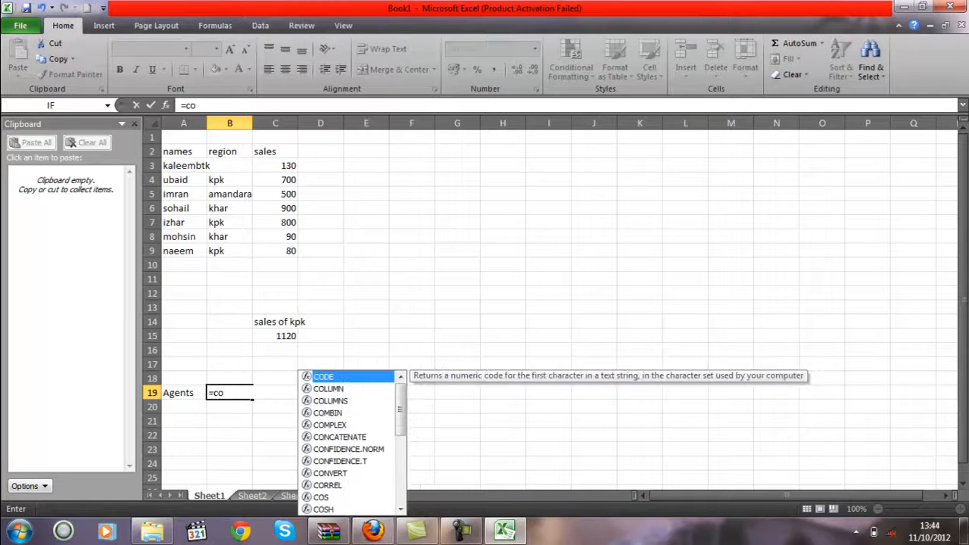
text(unt)
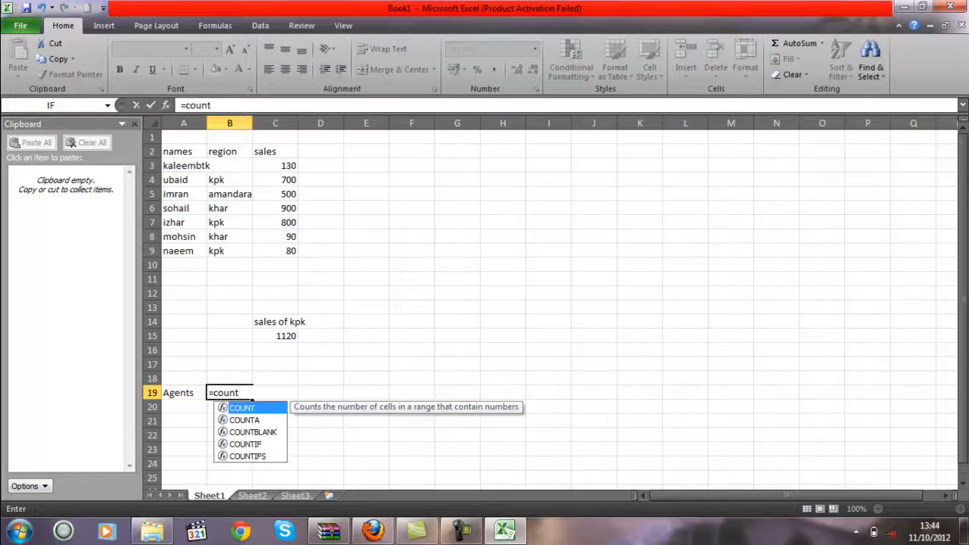
text(()
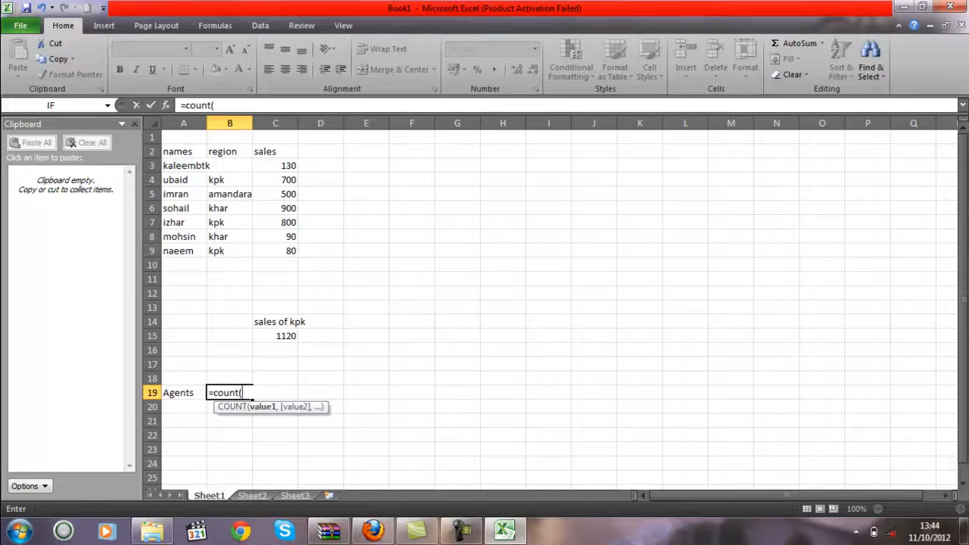
drag(277, 165, 292, 252)
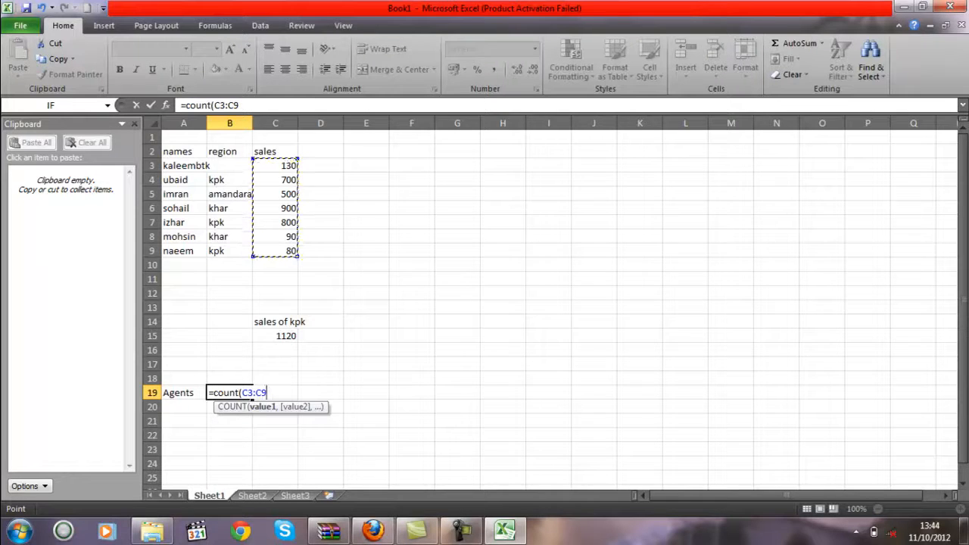
text())
key(Return)
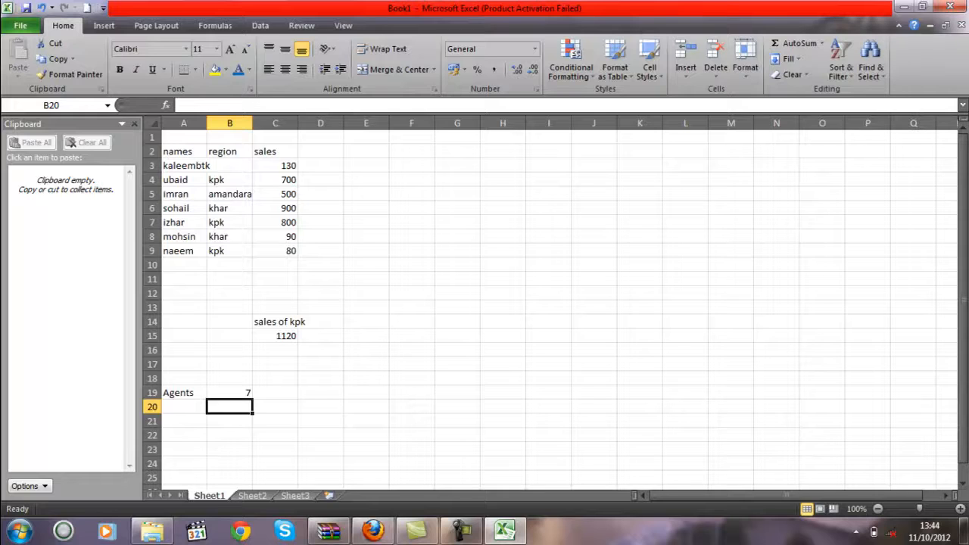
- Clear the sales value in cell C7 to test the Agents count
click(275, 222)
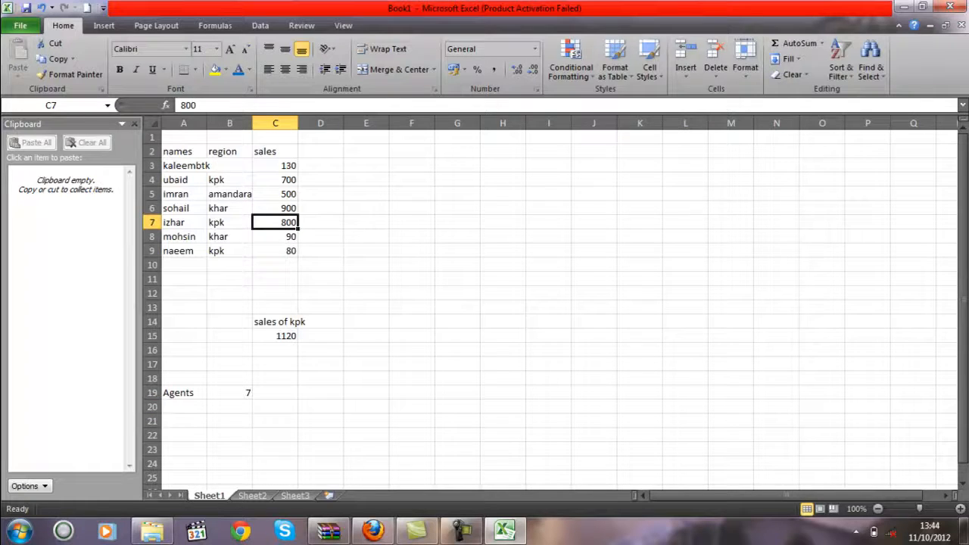
key(BackSpace)
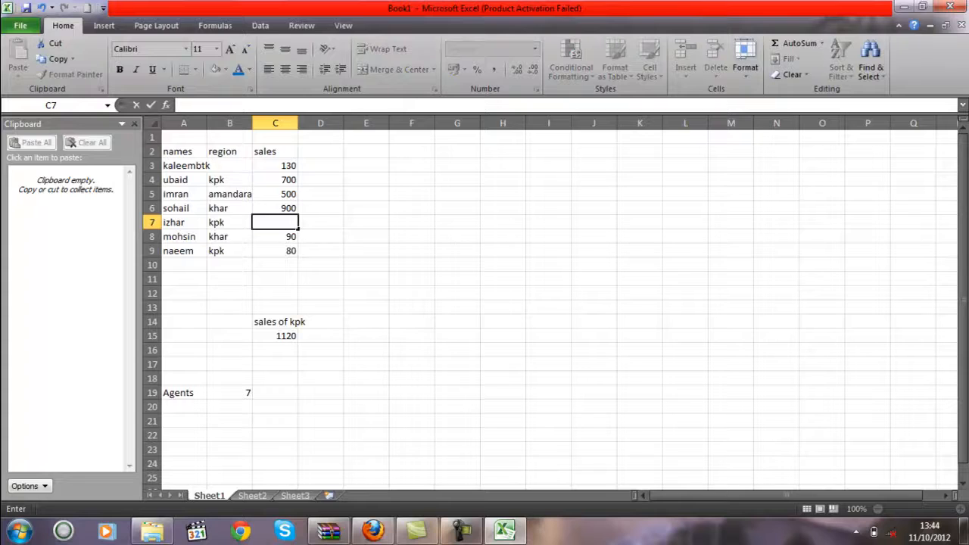
click(320, 250)
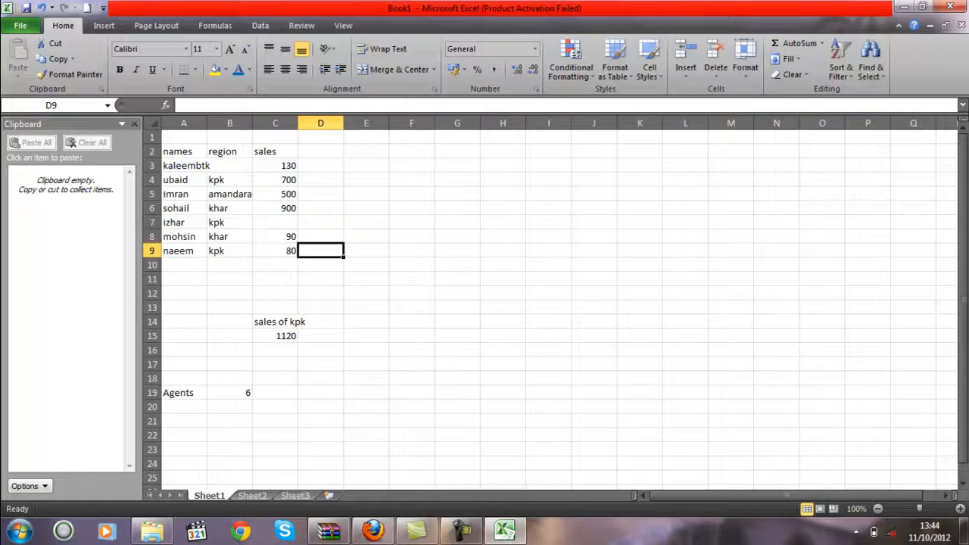
- Enter 6 as the sales value in cell C7
click(275, 208)
click(275, 222)
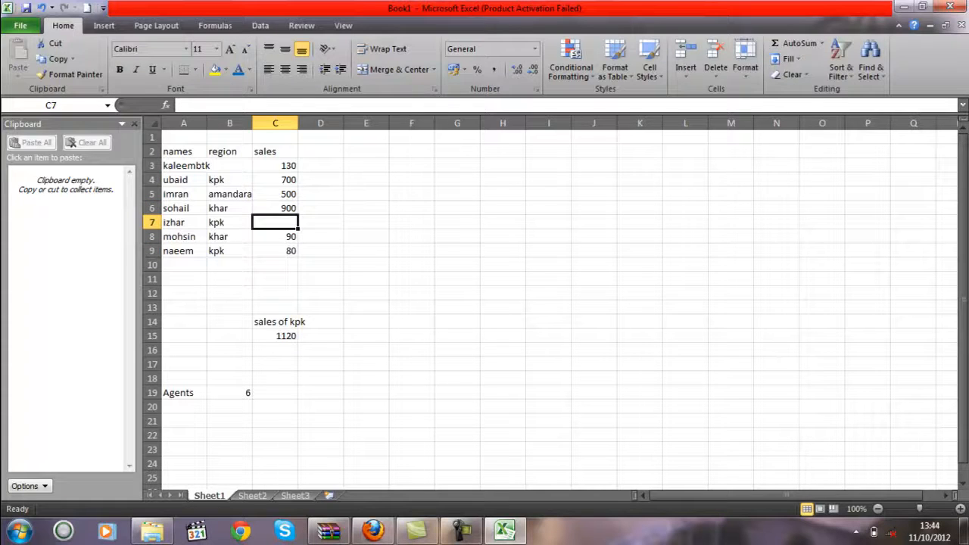
text(6)
click(366, 265)
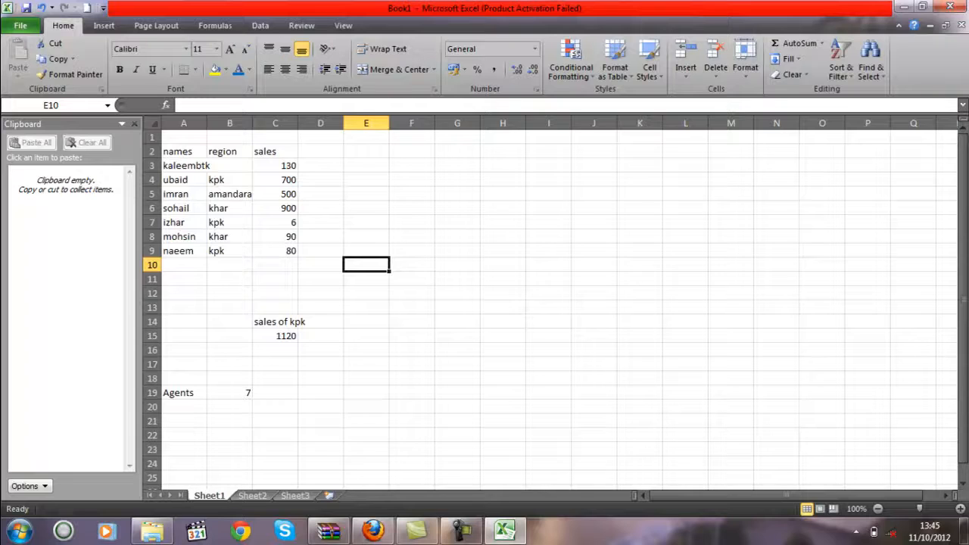
click(460, 530)
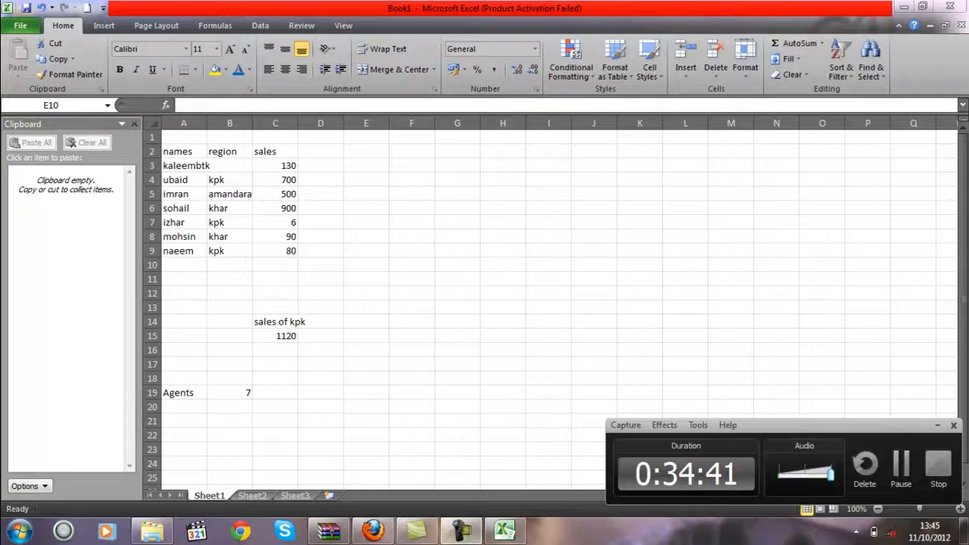